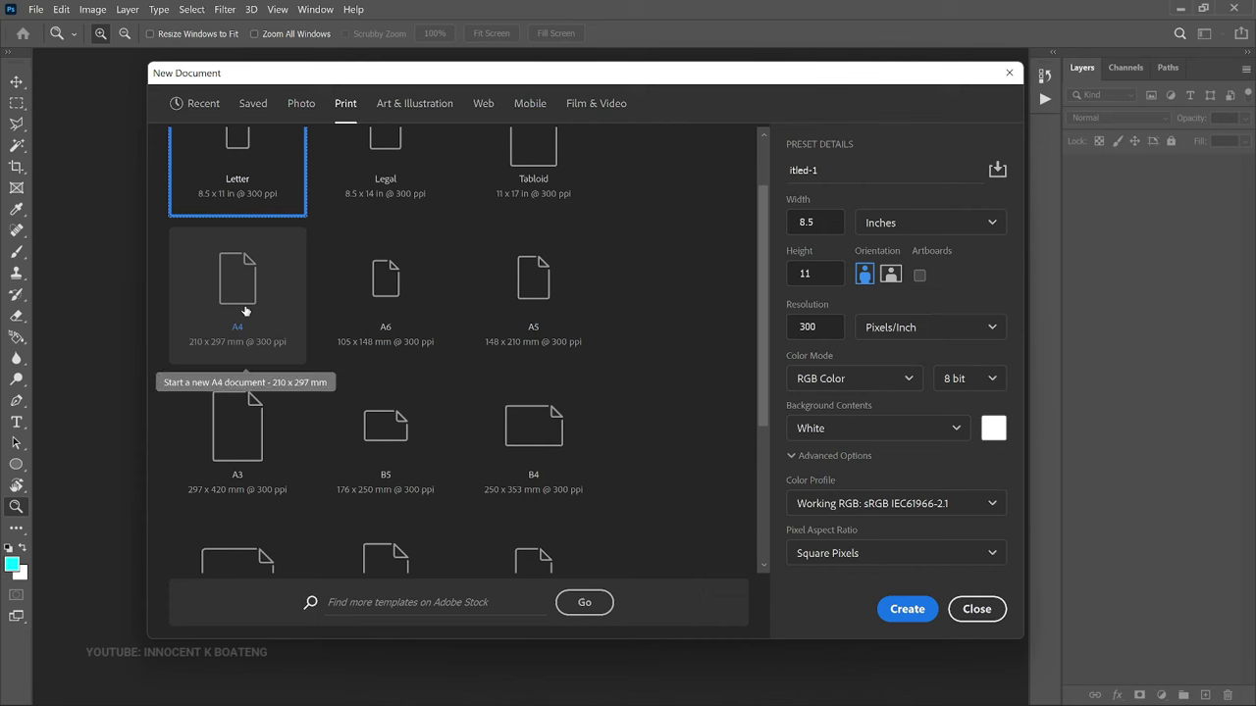
Step: Create a blank A4 document and embed the dark chalkboard texture, scaled to about 107.5% to cover it
left_click(245, 311)
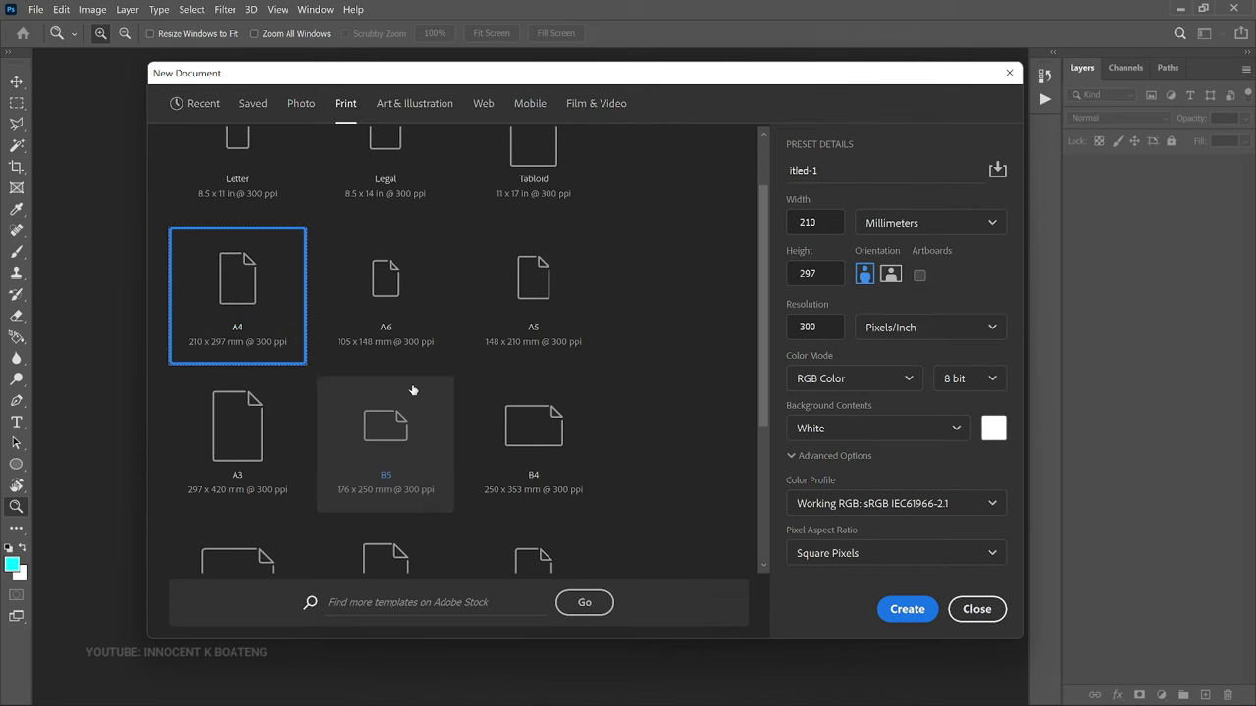
left_click(904, 609)
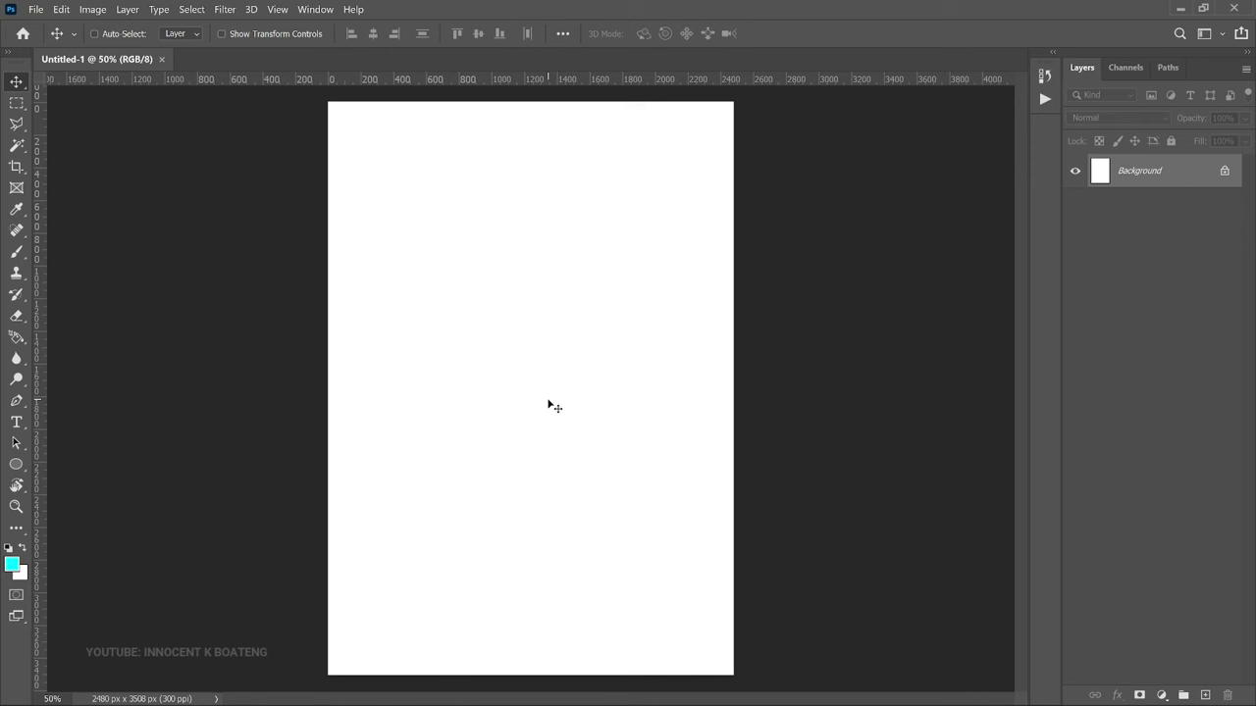
left_click(35, 9)
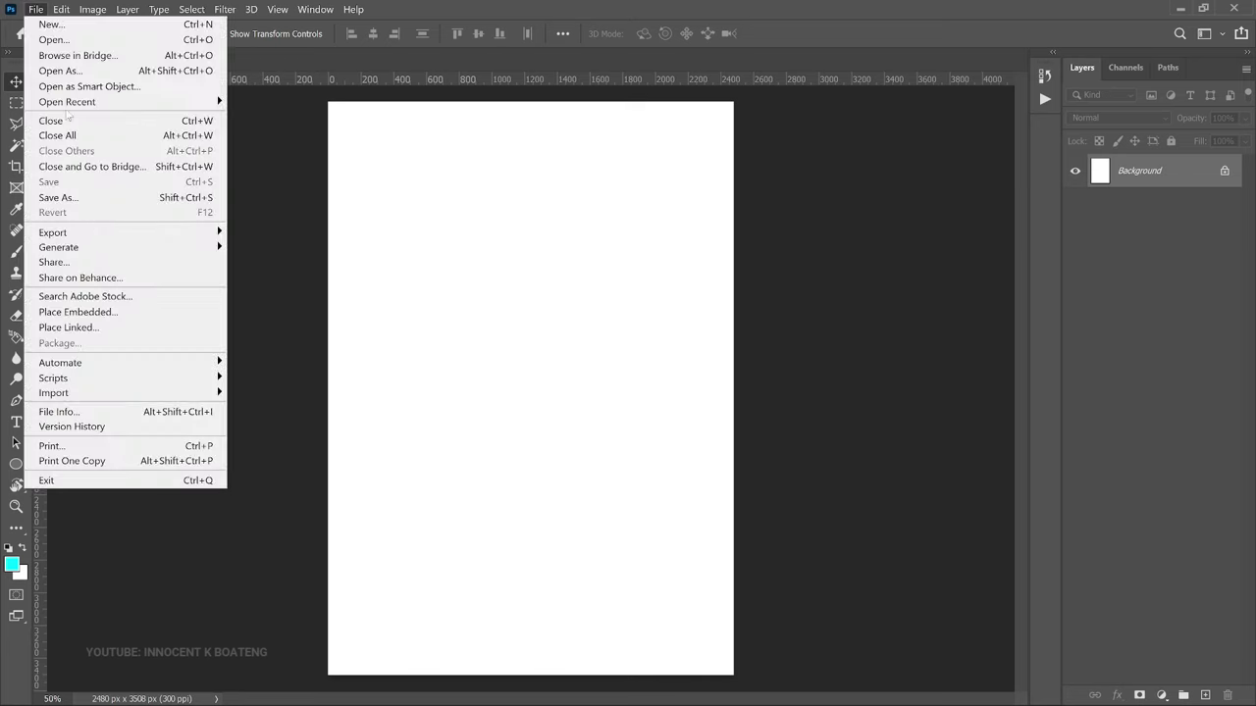
left_click(116, 312)
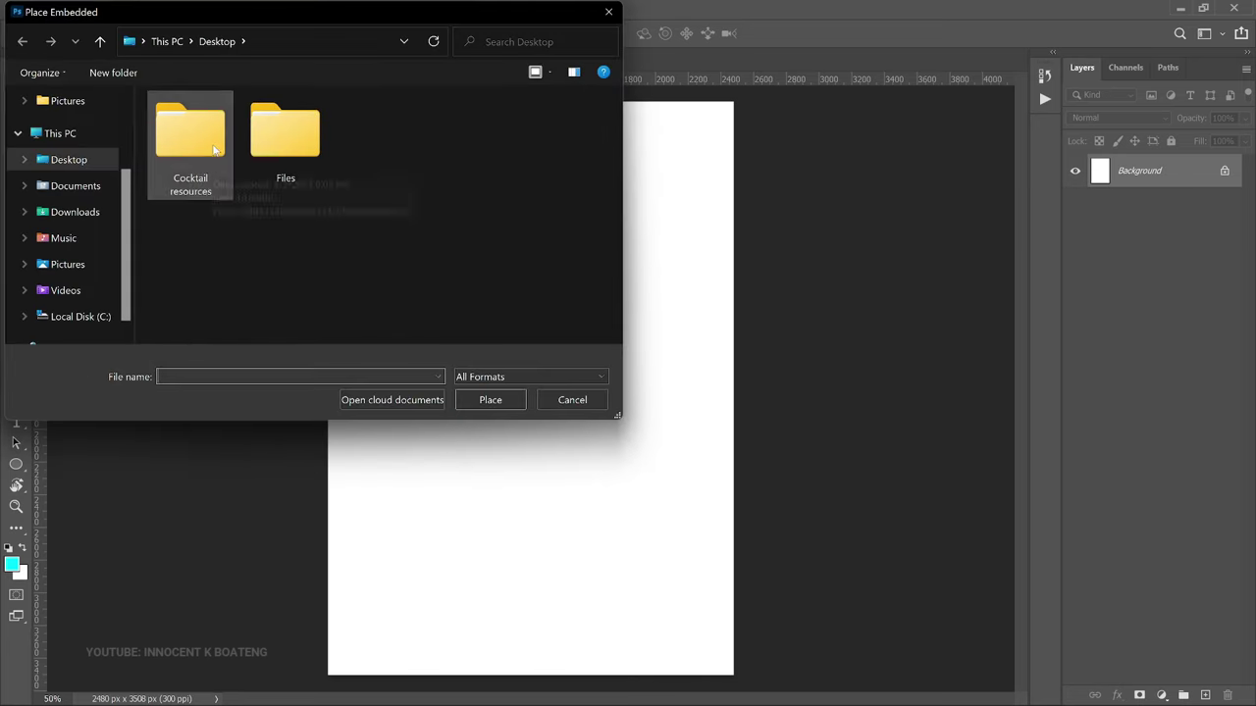
scroll(478, 241, "down", 2)
scroll(478, 245, "up", 2)
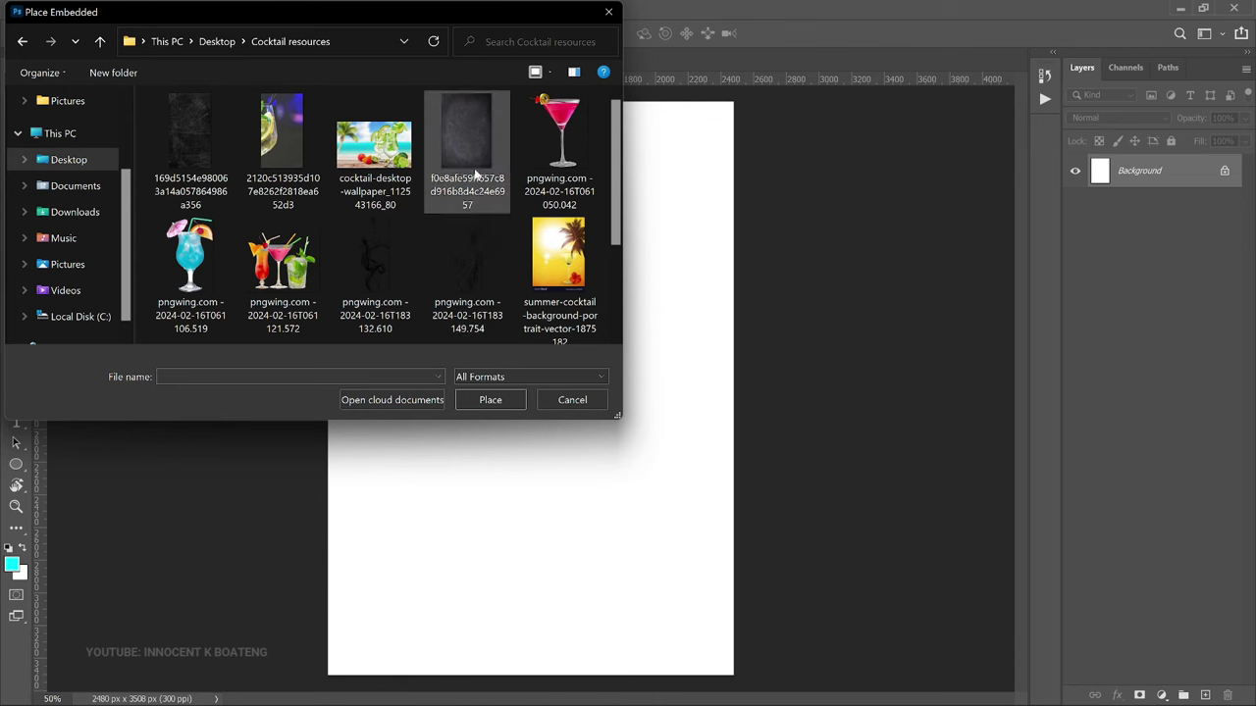
double_click(485, 138)
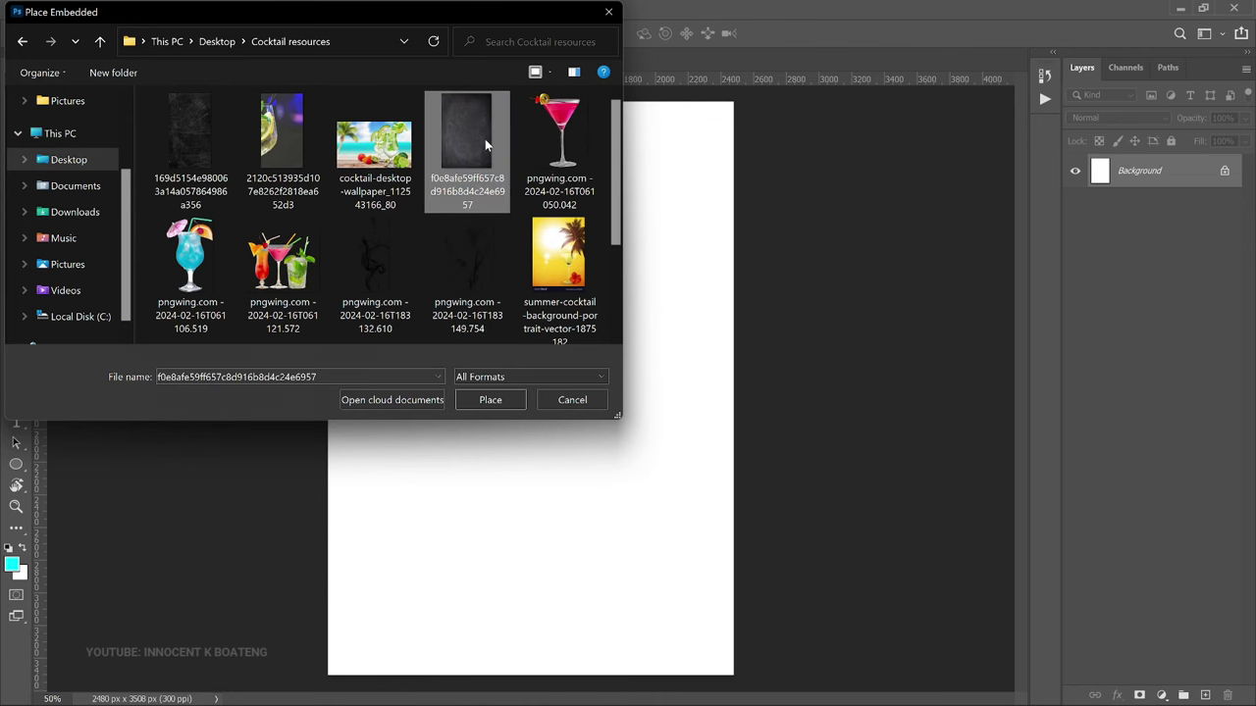
left_click_drag(338, 101, 323, 78)
left_click_drag(722, 674, 738, 690)
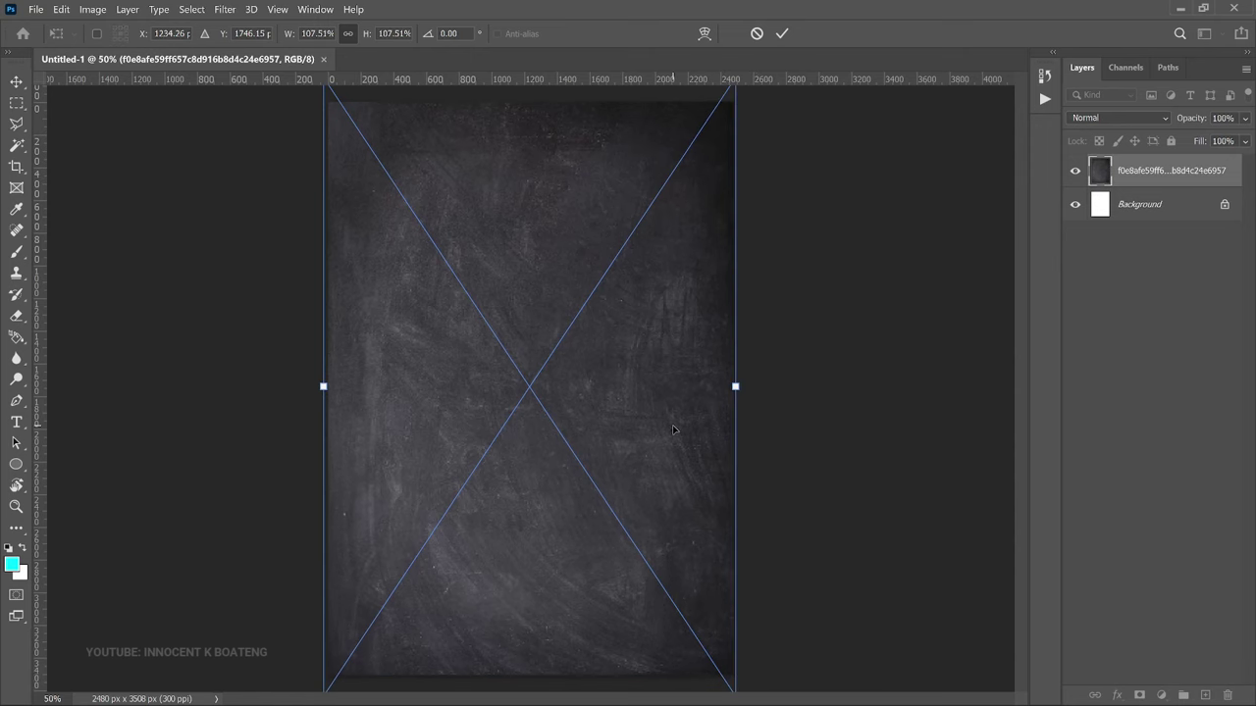
Step: Commit the texture's size, rasterize its layer and rename it b1
key("Return")
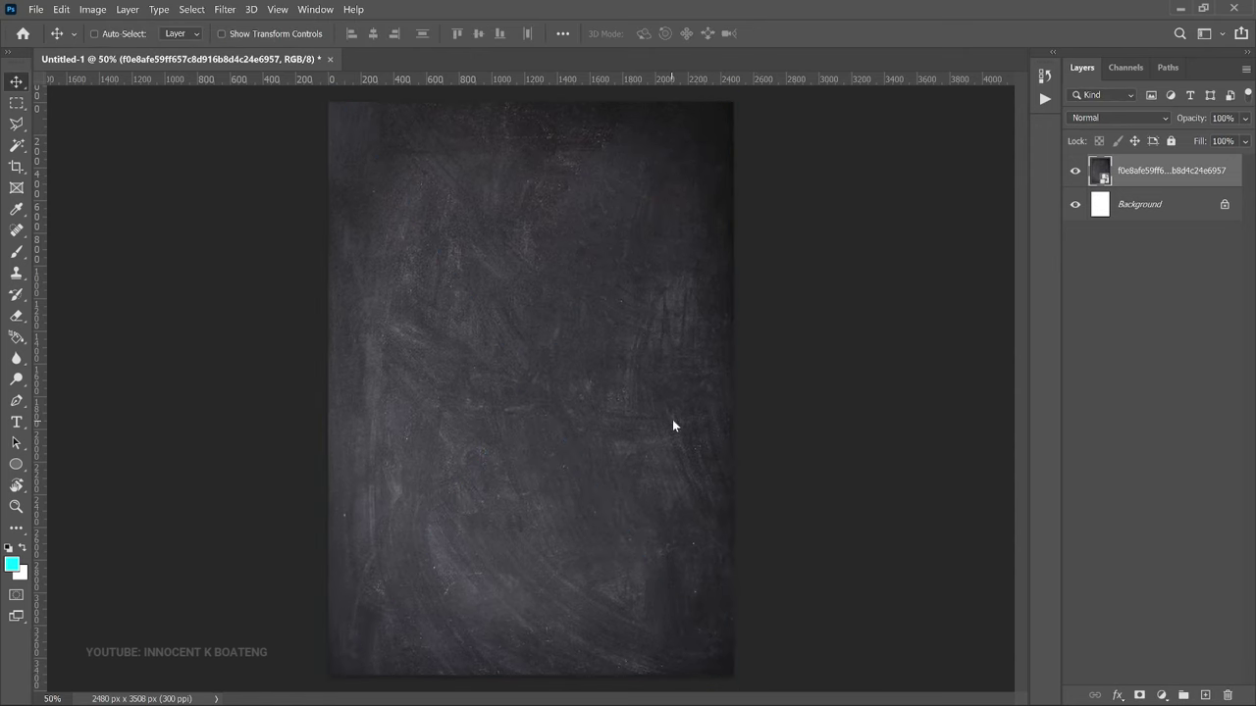
right_click(1164, 177)
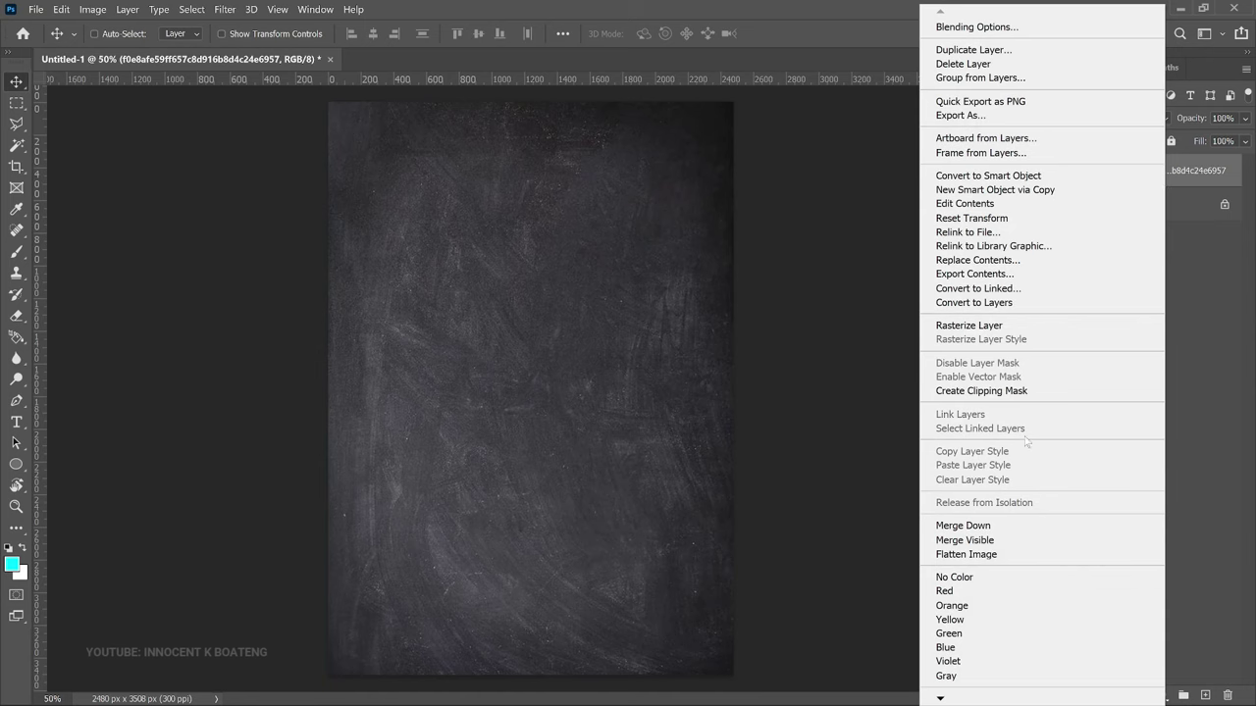
left_click(1004, 326)
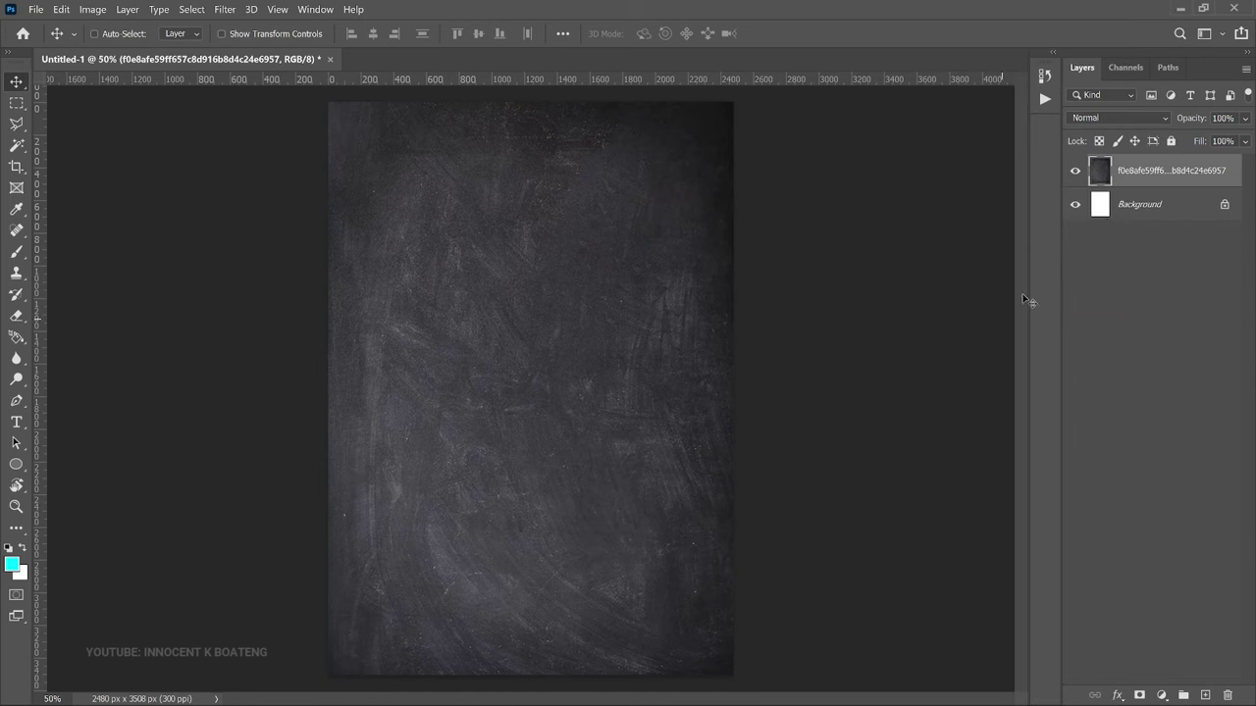
double_click(1170, 171)
type("b1")
key("Return")
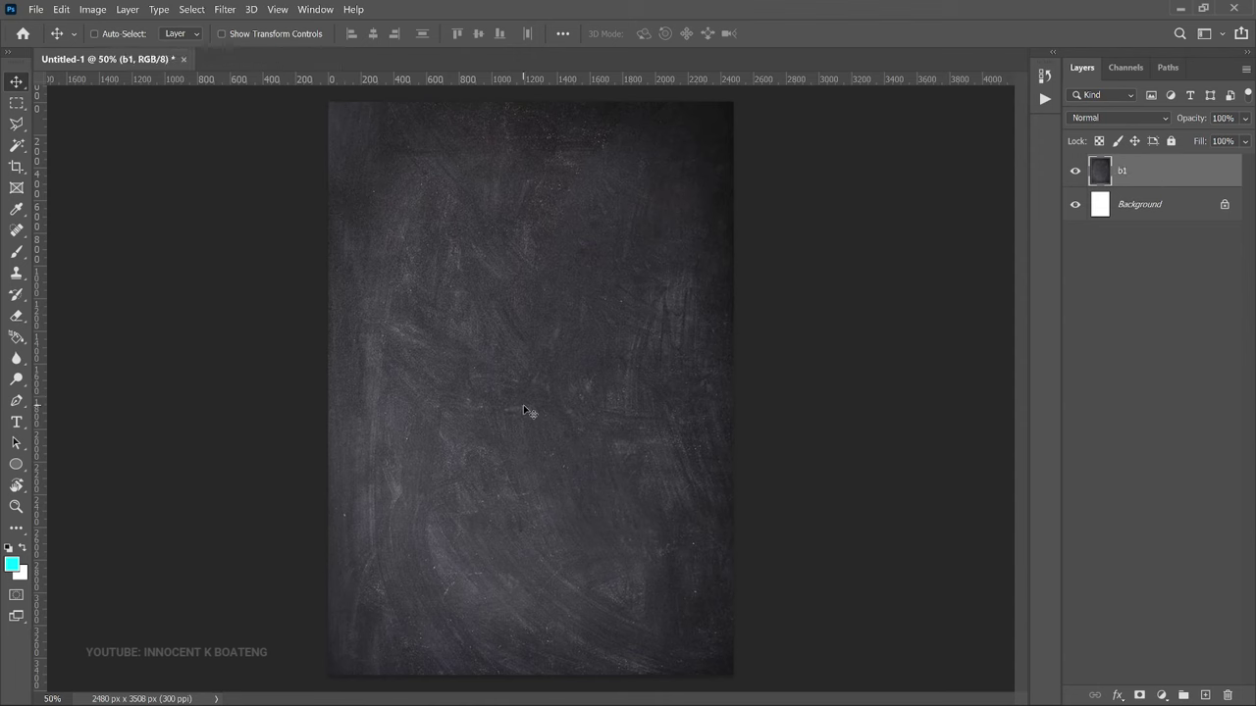
Step: Darken layer b1 with Levels, setting the black input to 18
key("ctrl+l")
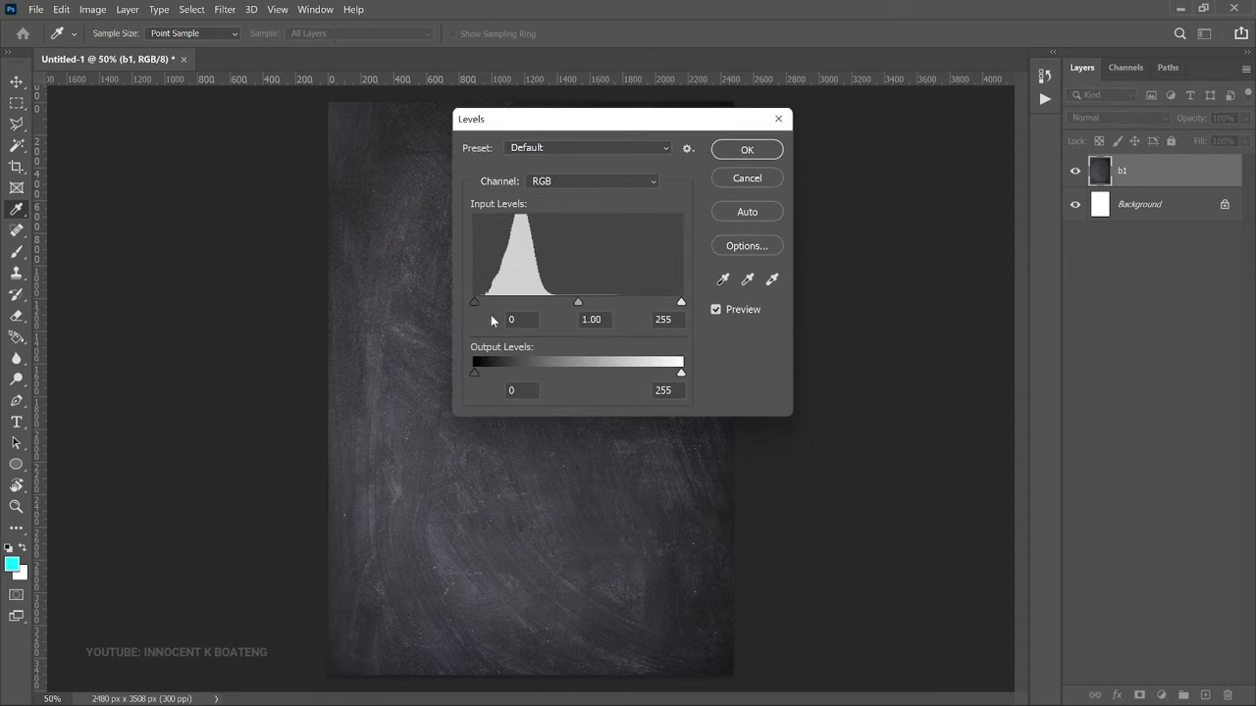
left_click_drag(478, 304, 488, 308)
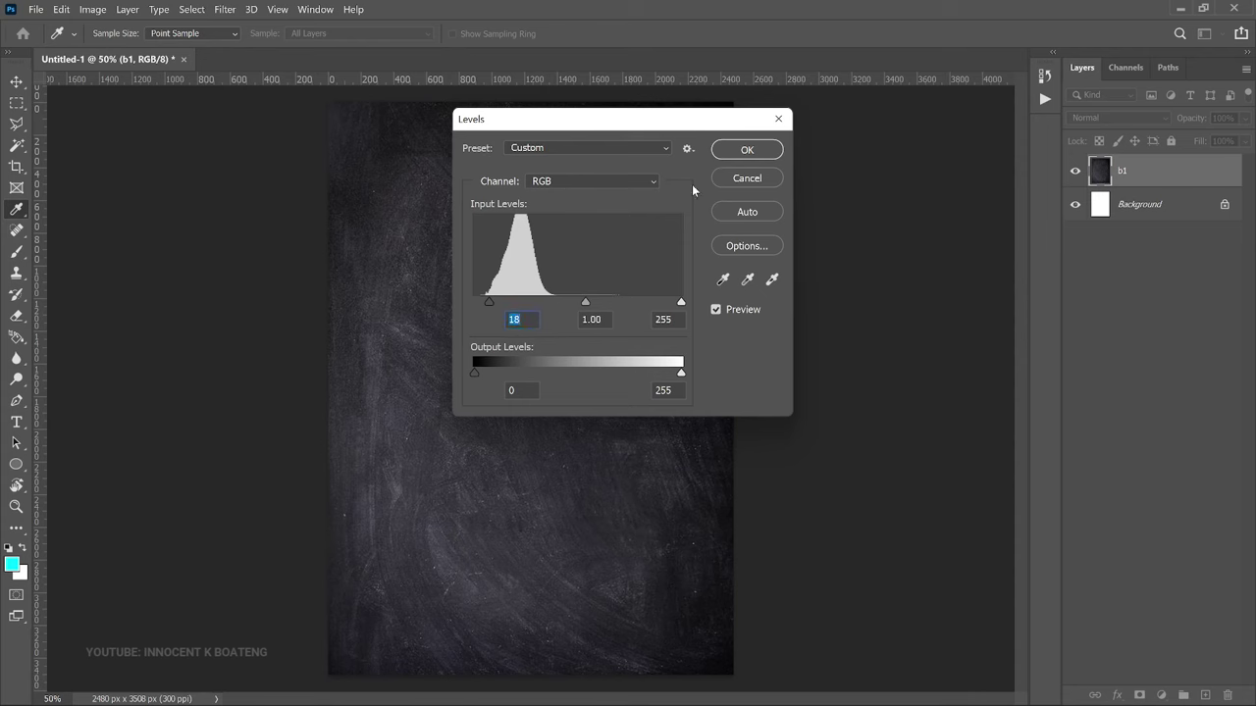
left_click(745, 150)
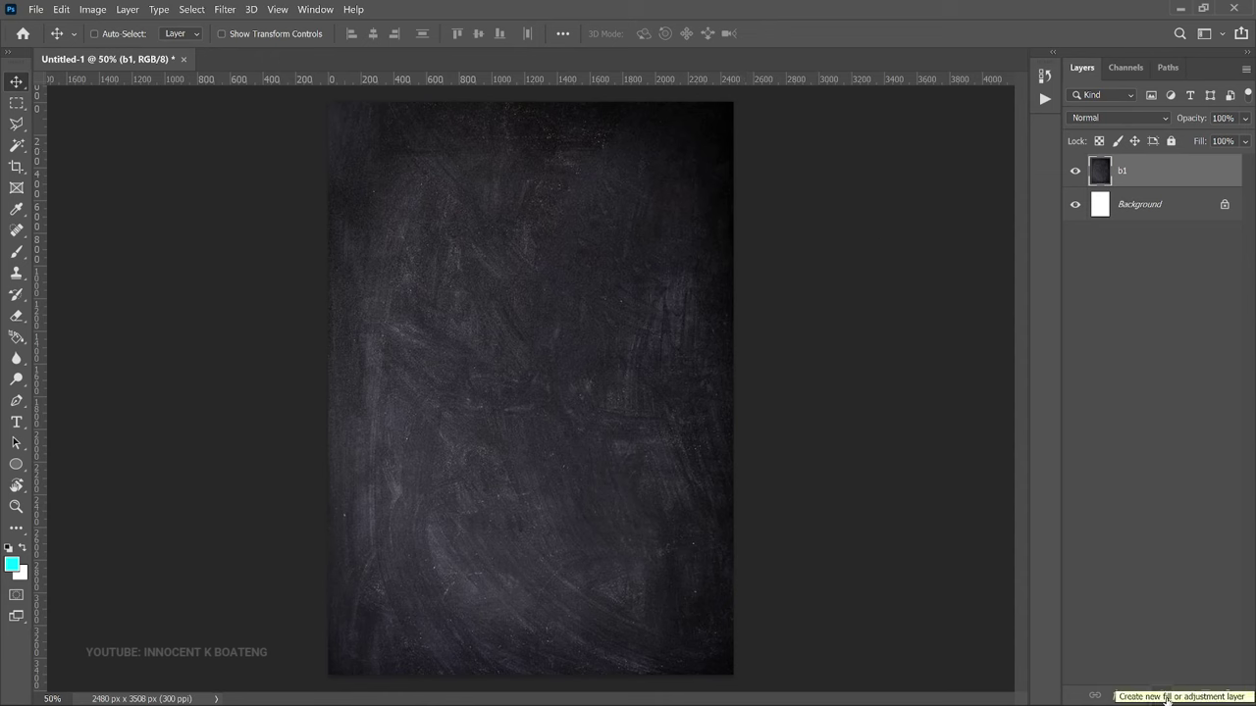
Step: Add a #00ffff cyan Solid Color fill layer set to Darken blend mode
left_click(1163, 695)
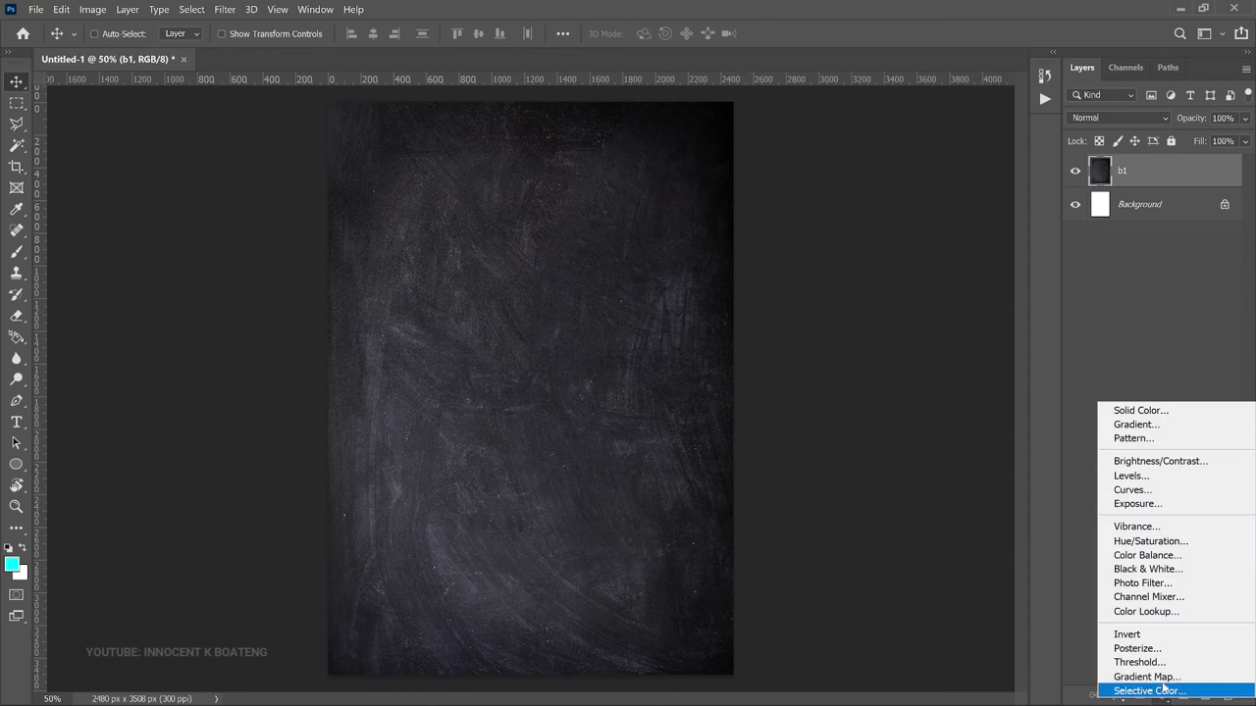
left_click(1139, 411)
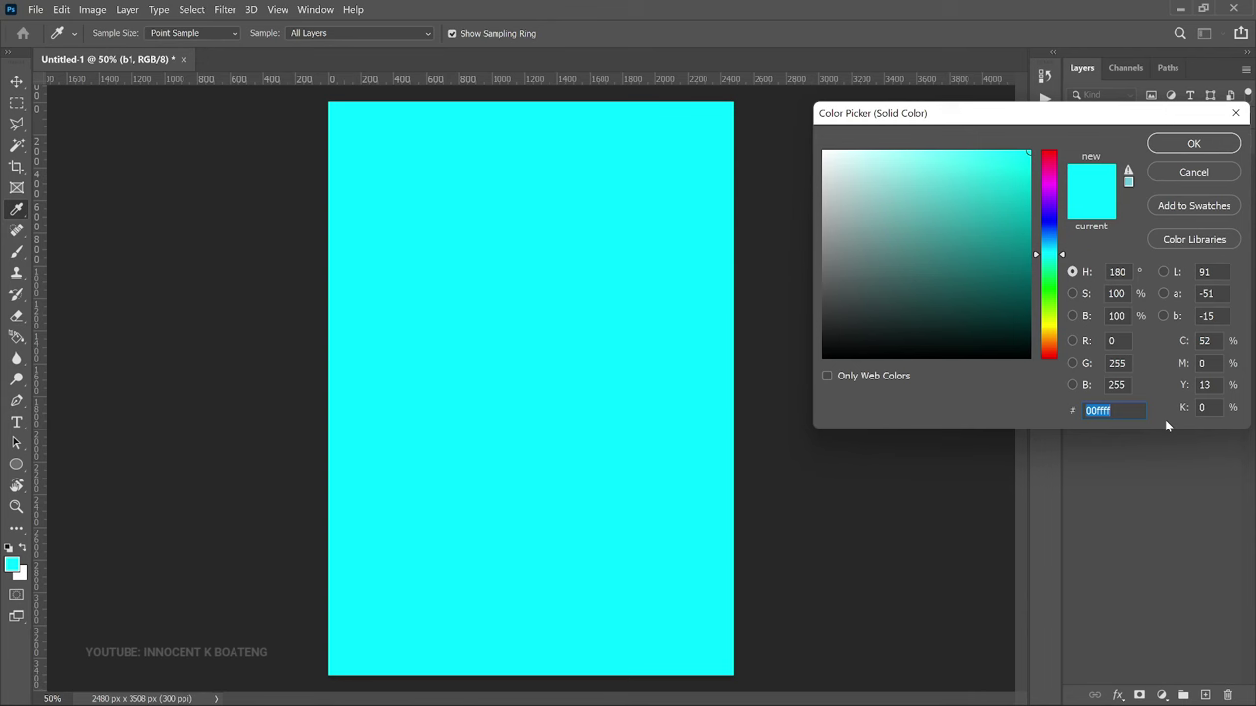
left_click(1181, 147)
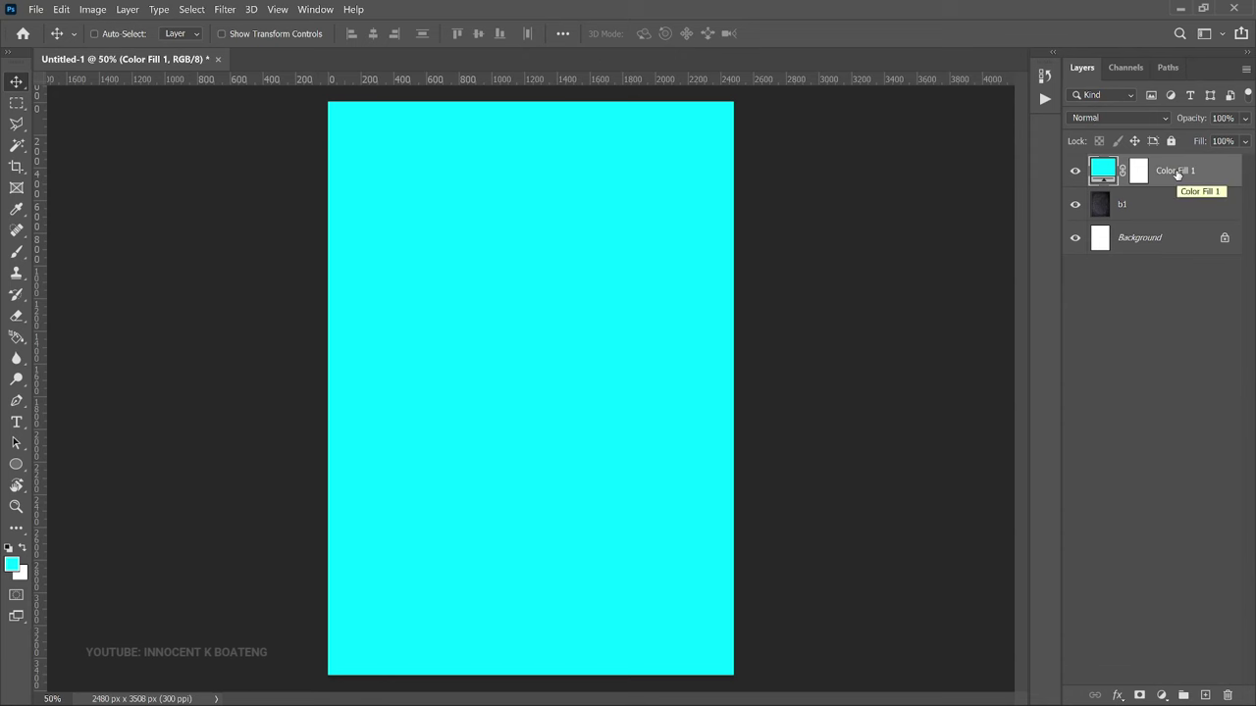
left_click(1138, 115)
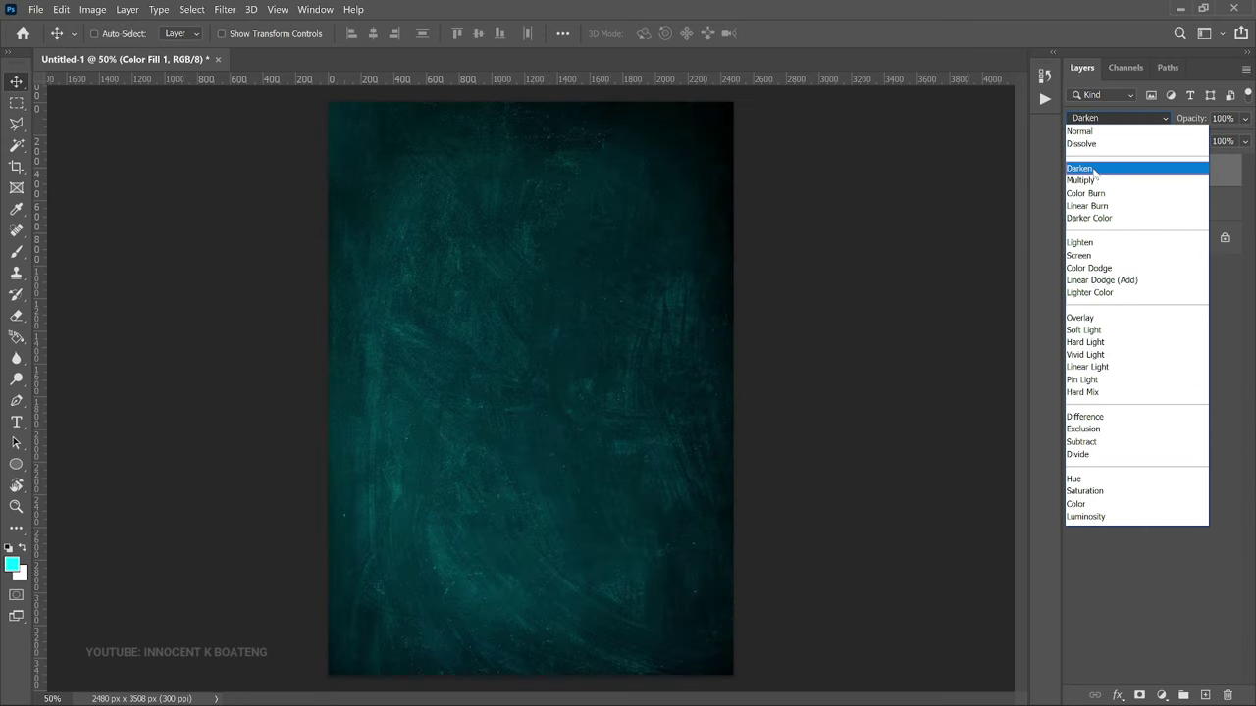
left_click(1093, 169)
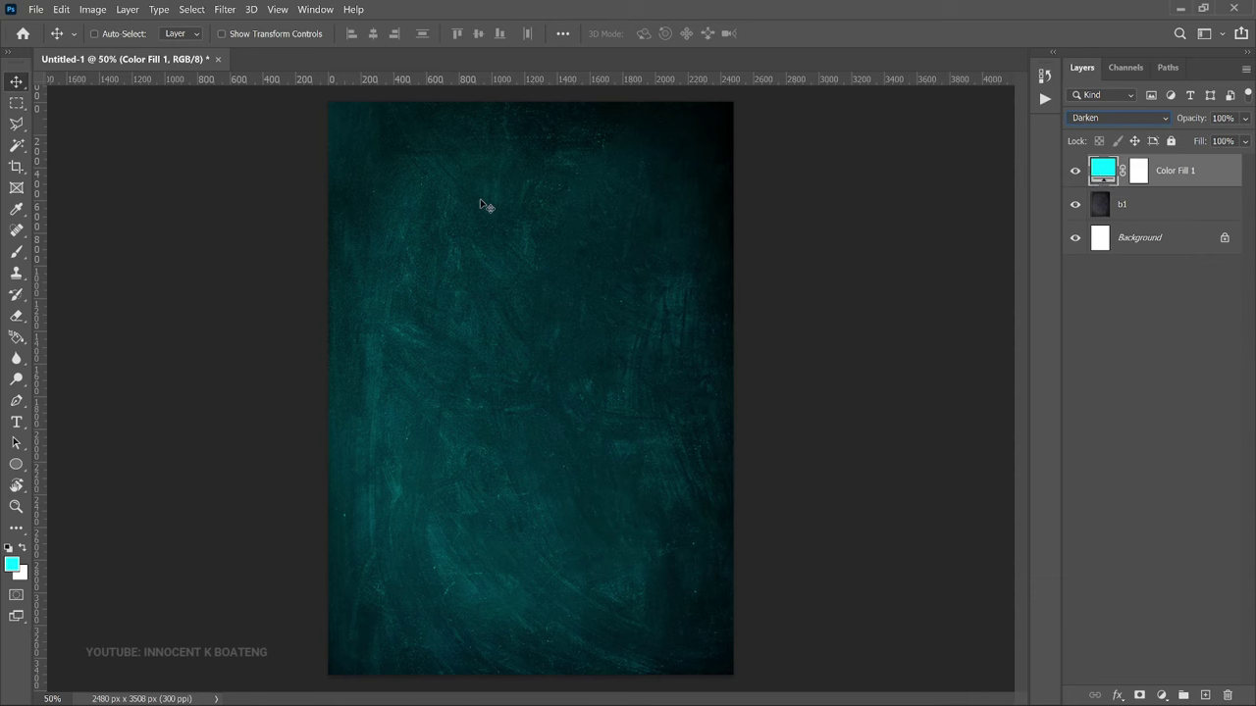
Step: Embed the cocktail wallpaper photo, enlarged and positioned over the upper part of the page
left_click(35, 10)
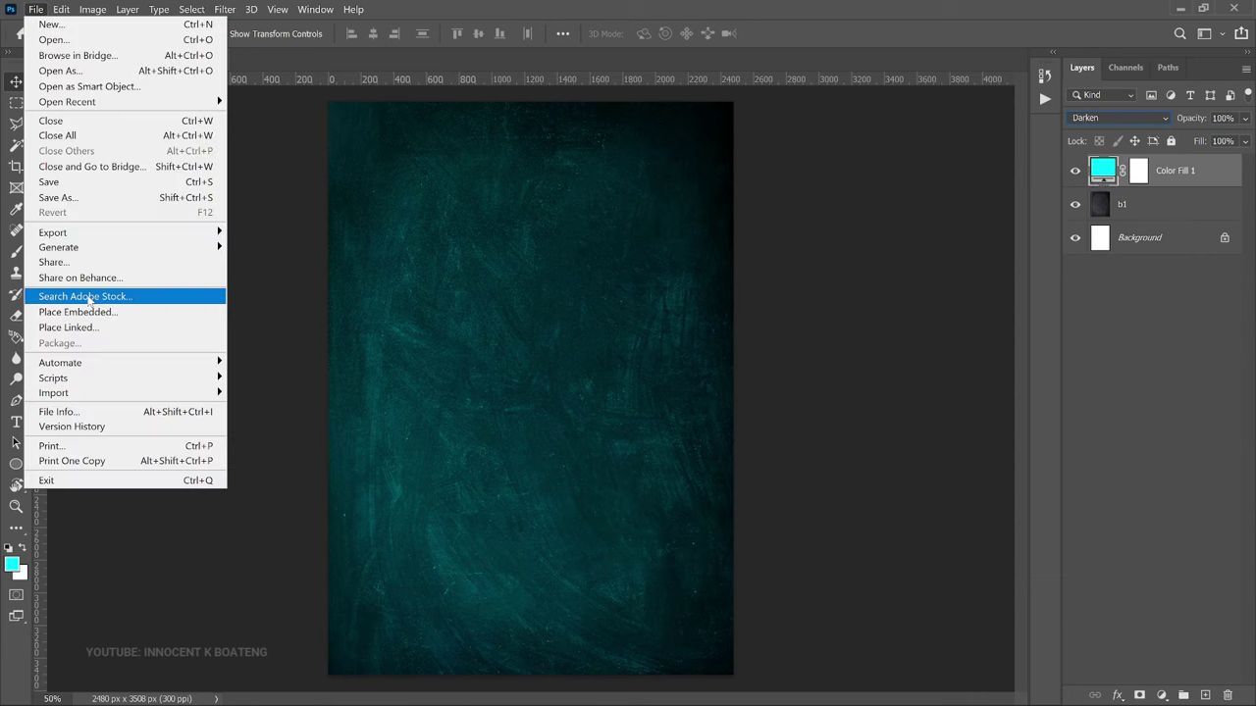
left_click(101, 311)
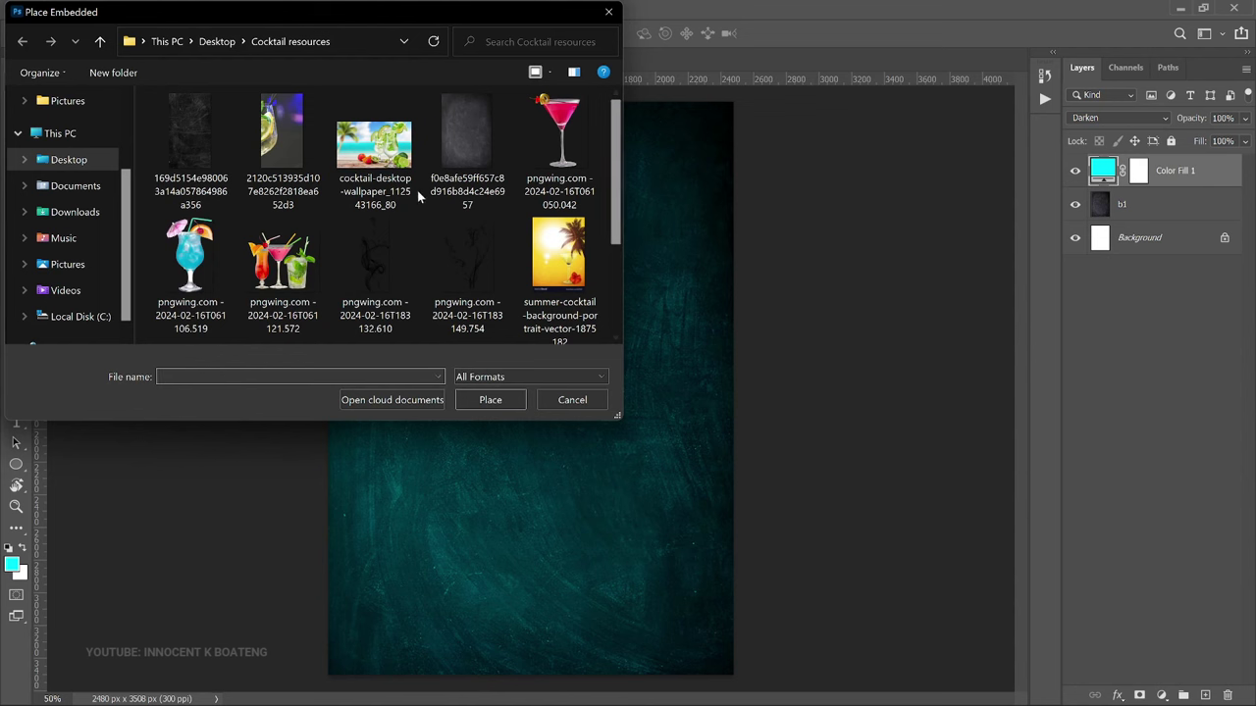
double_click(378, 148)
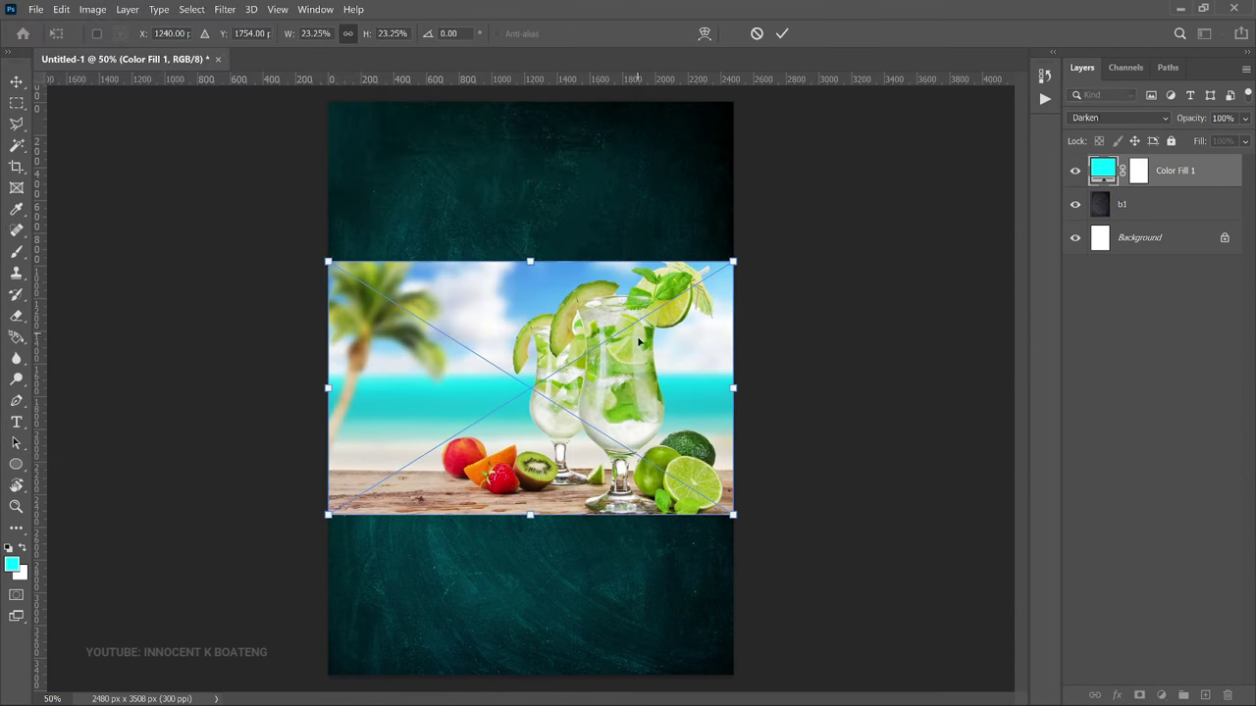
left_click_drag(327, 262, 55, 78)
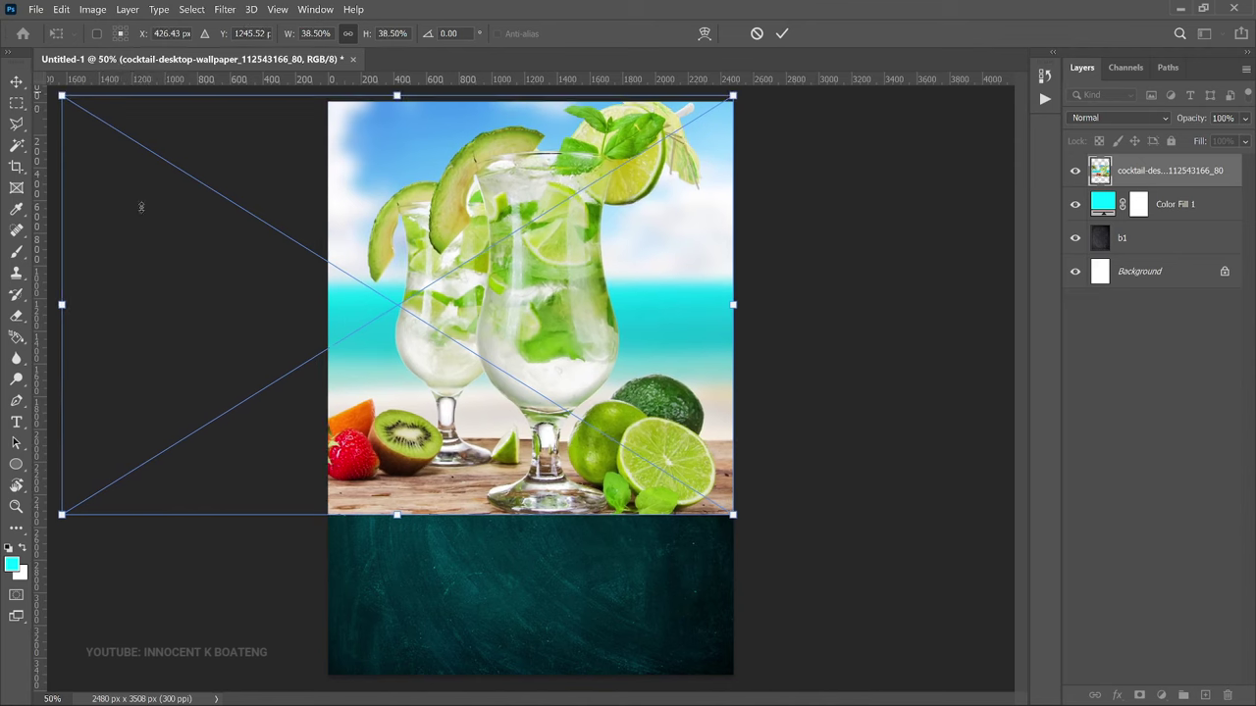
left_click_drag(734, 514, 799, 556)
left_click_drag(704, 435, 646, 410)
key("Return")
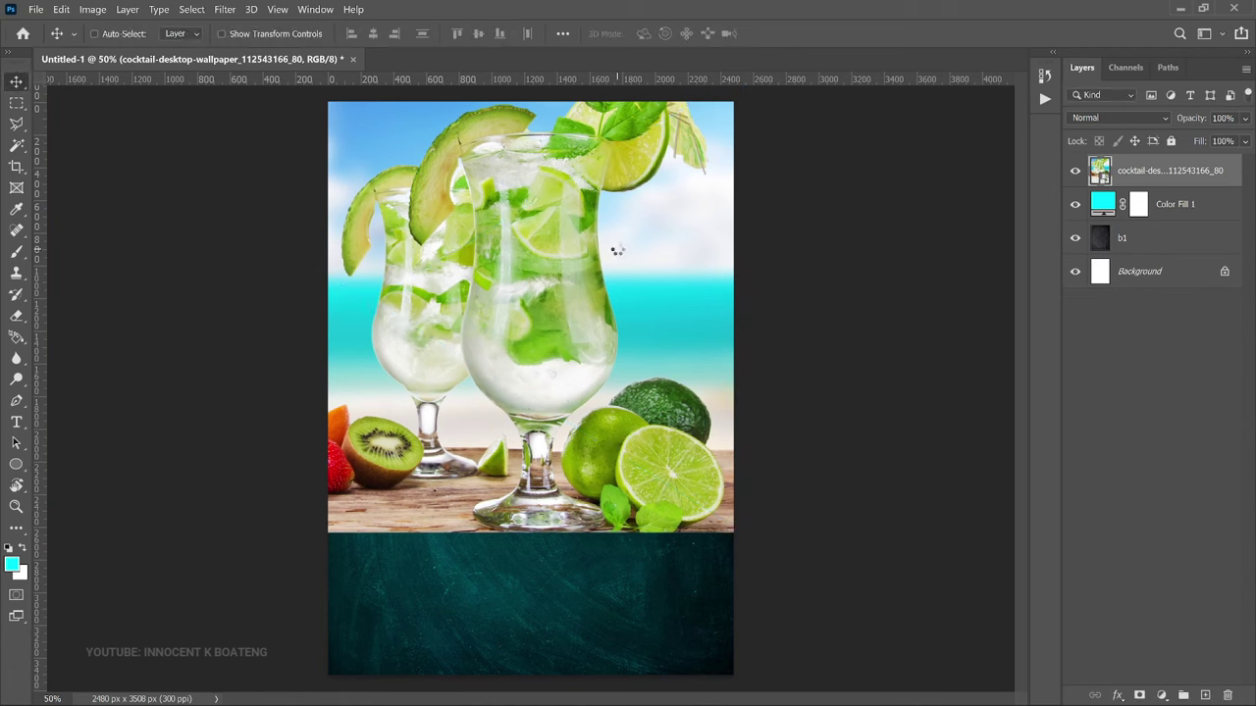
Step: Rasterize the cocktail photo layer and rename it b2
right_click(1171, 174)
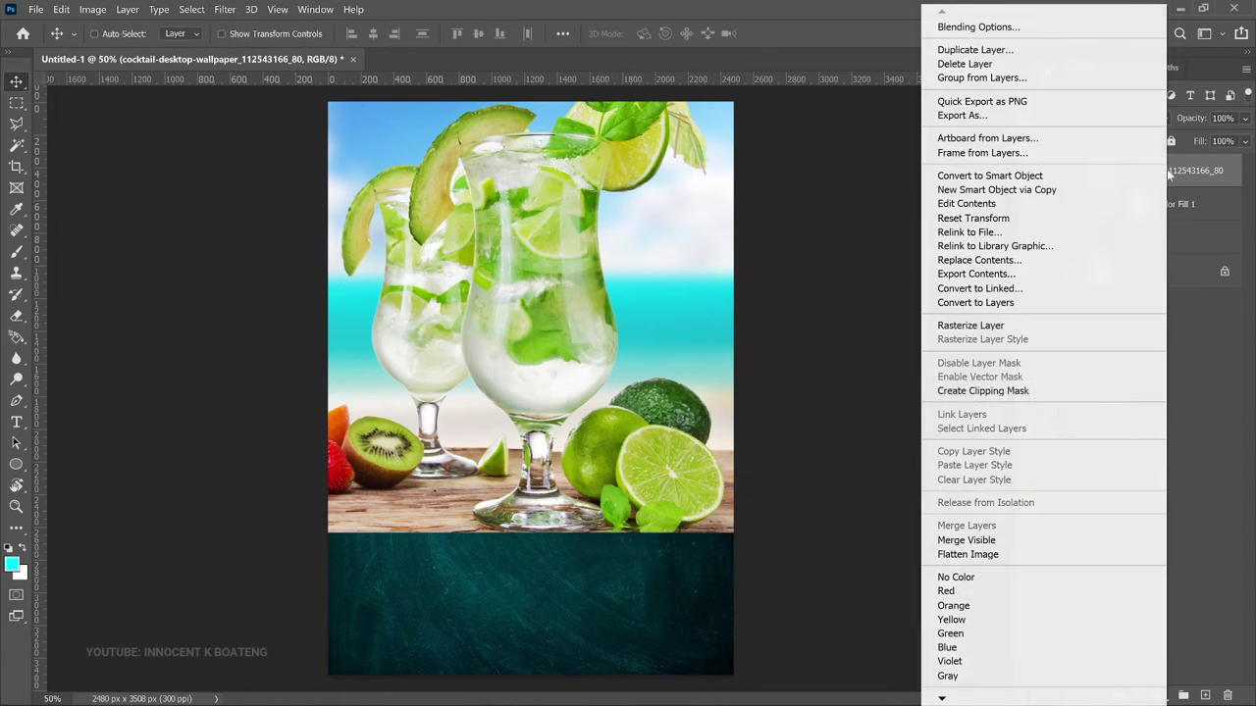
left_click(1025, 326)
double_click(1177, 171)
type("b2")
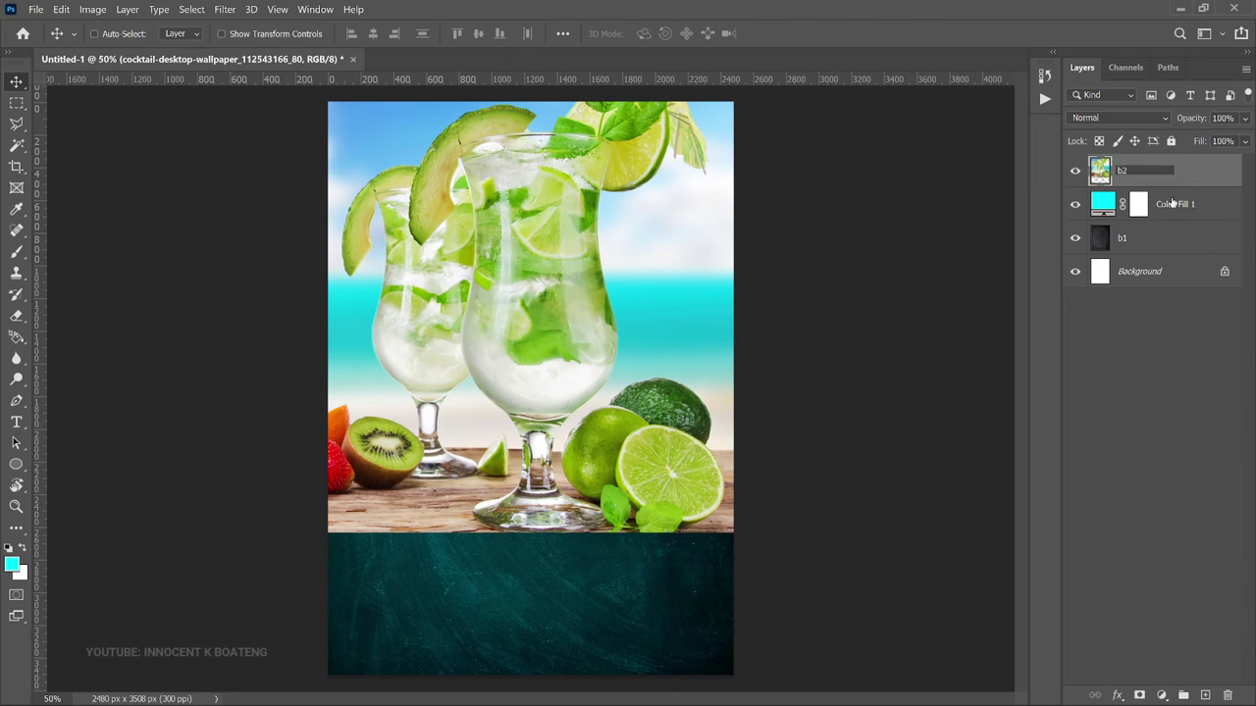
key("Return")
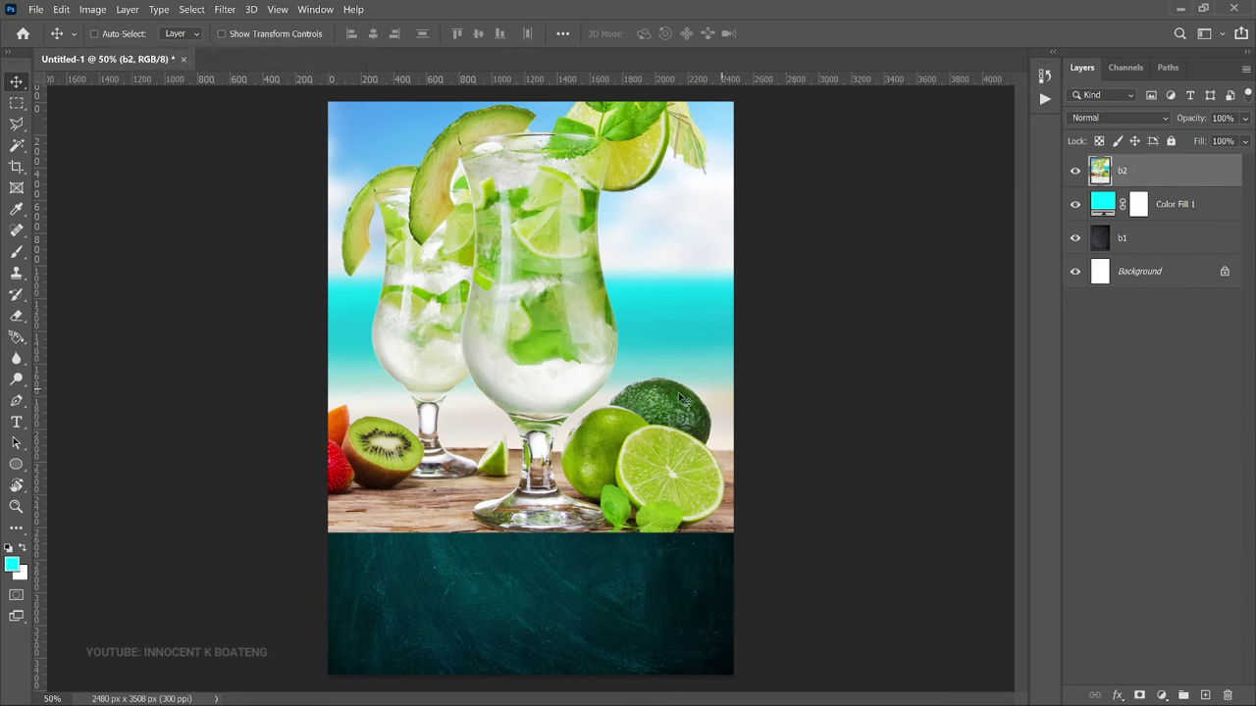
Step: Desaturate the b2 photo and set its blend mode to Soft Light
key("ctrl+shift+u")
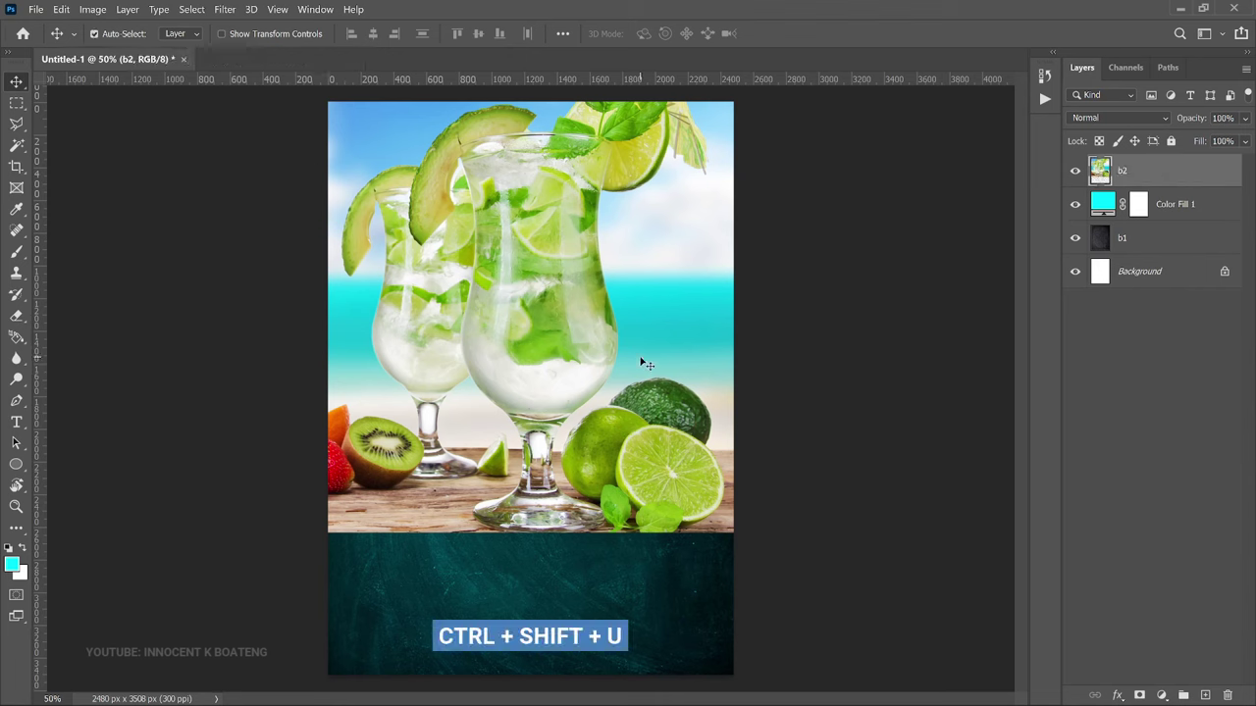
key("ctrl+shift+u")
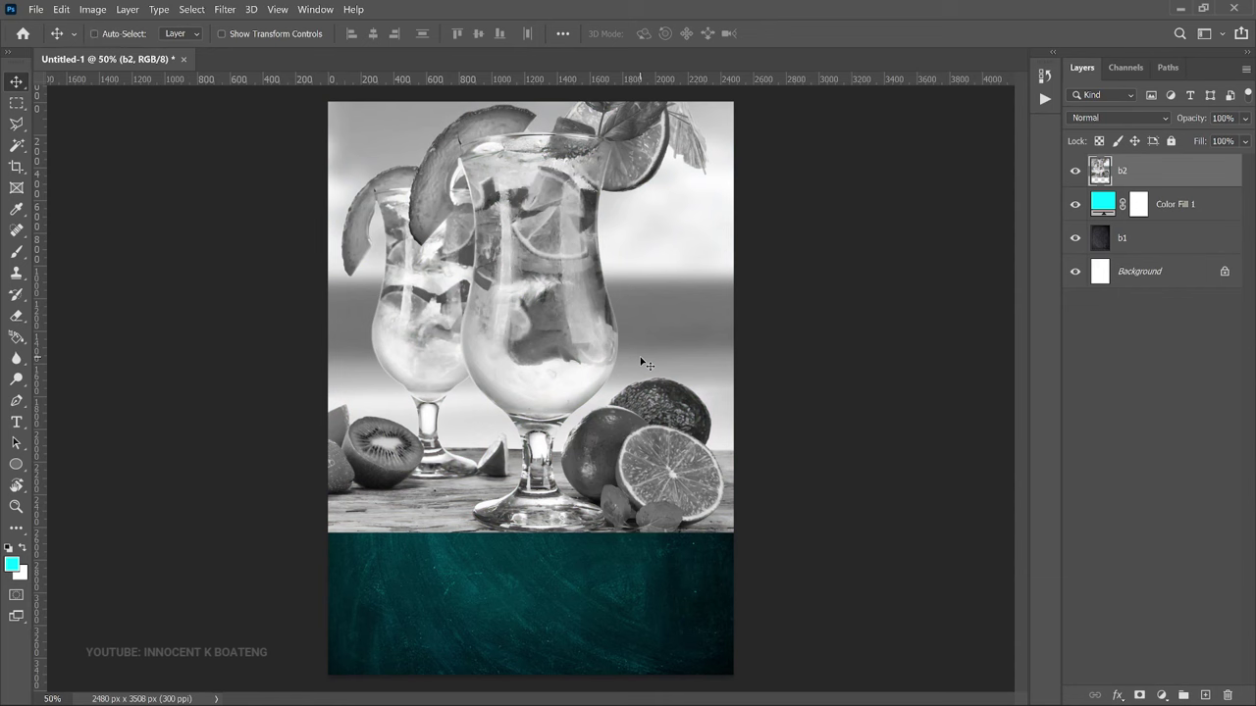
left_click(1109, 119)
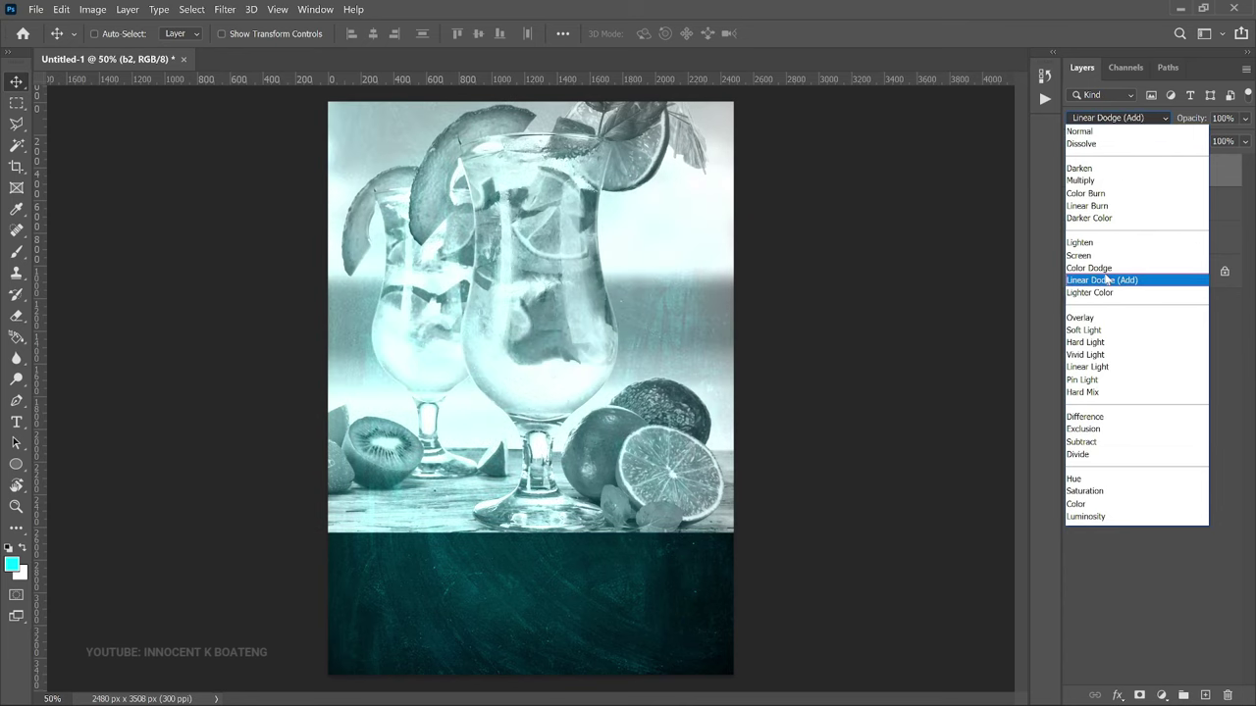
left_click(1103, 331)
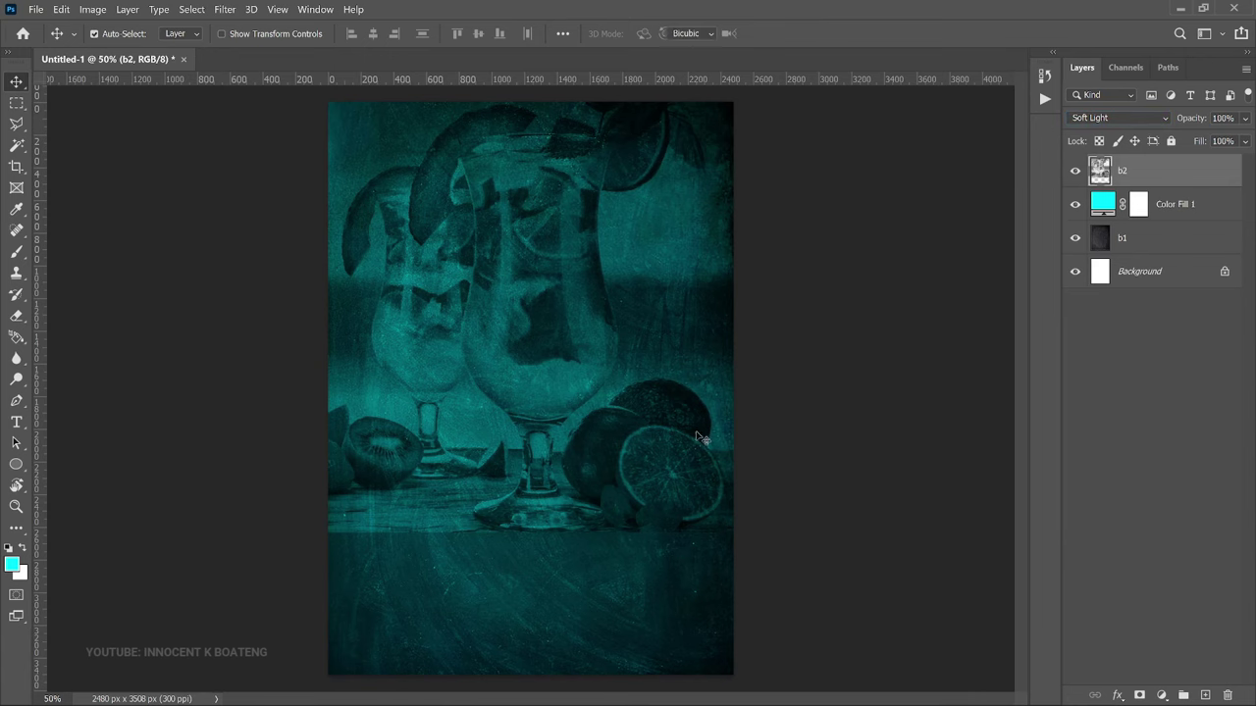
Step: Enlarge the b2 photo to about 104% and reposition it
key("ctrl+t")
left_click_drag(744, 532, 768, 548)
left_click_drag(726, 484, 714, 475)
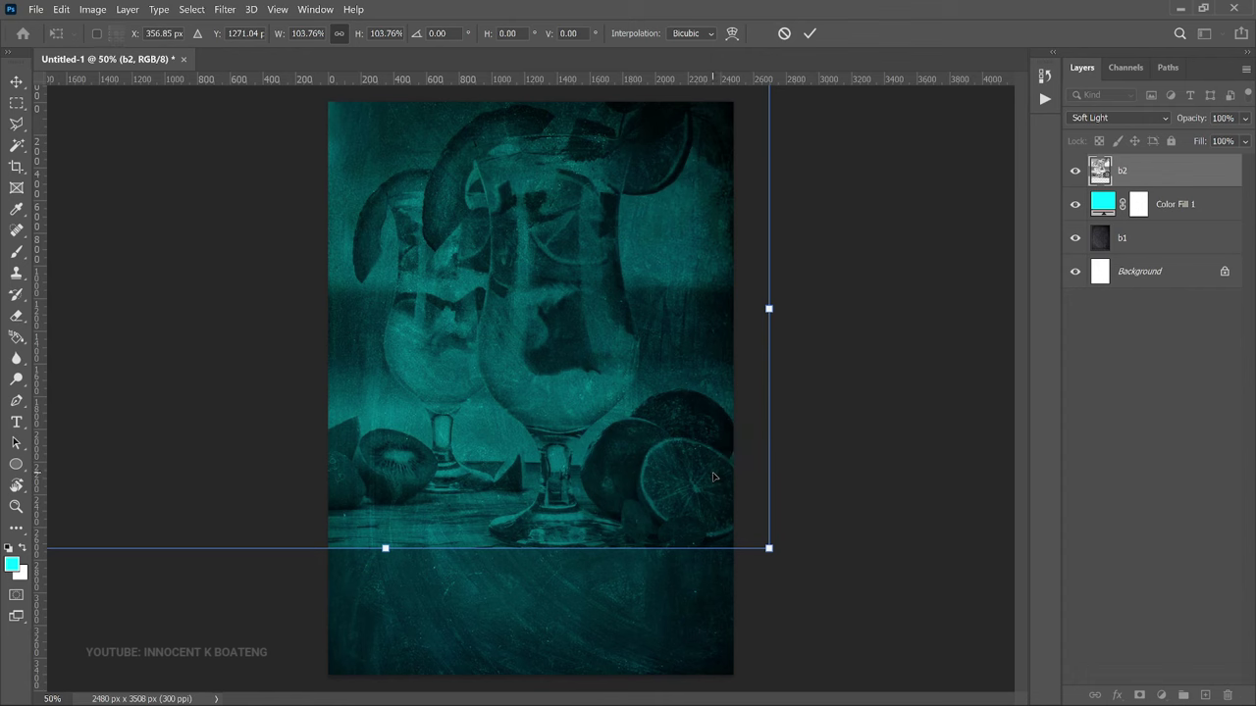
key("Return")
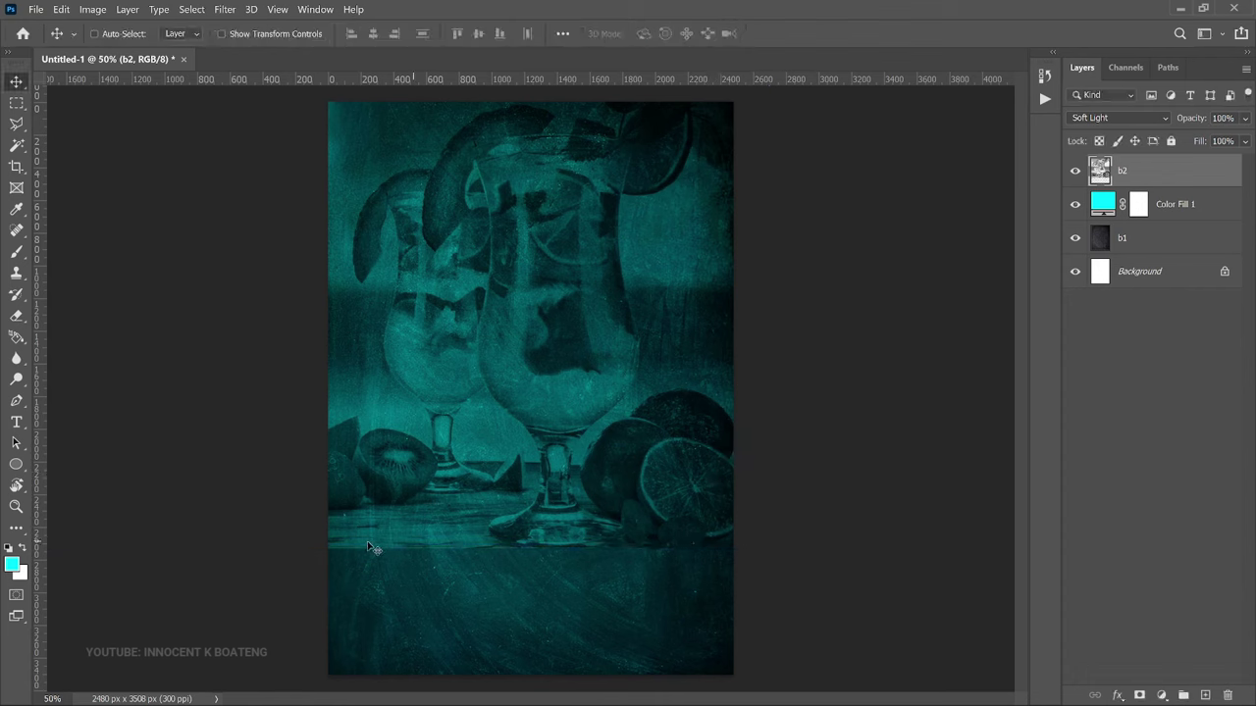
Step: Mask b2's lower edge by painting black with a 1000 px brush
left_click(1138, 695)
key("b")
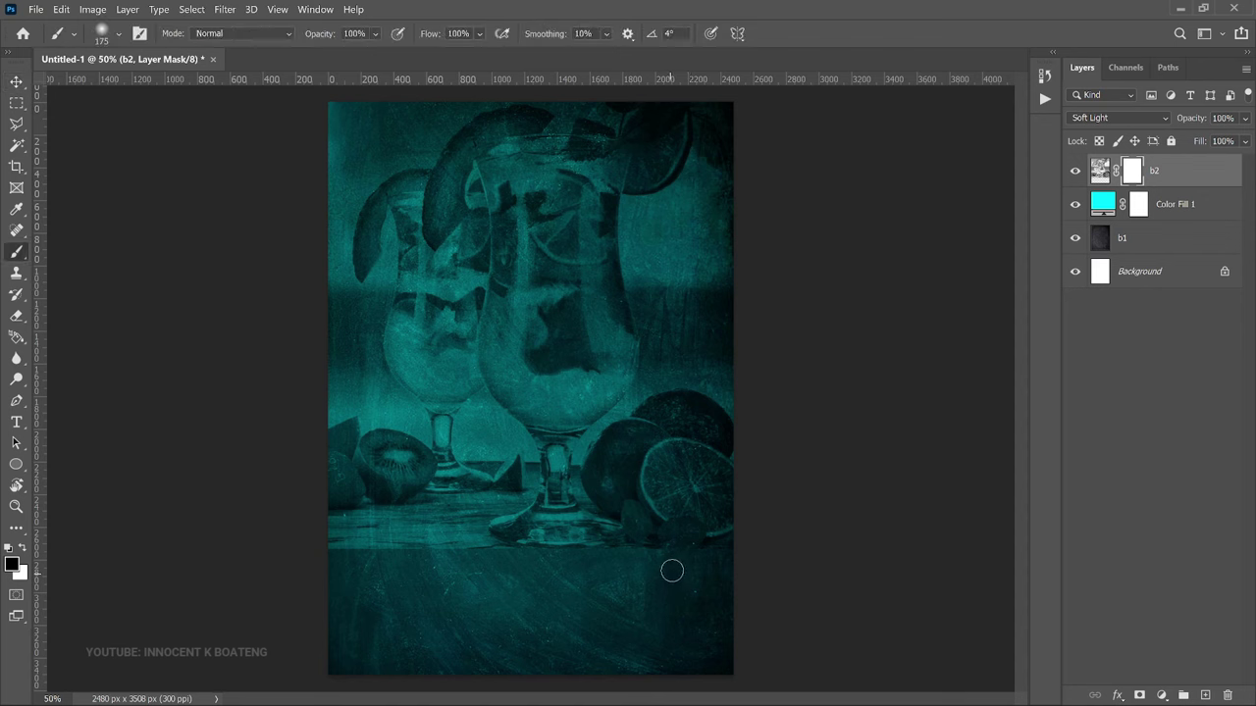
key("bracketright")
key("bracketright")
key("bracketright")
key("bracketright")
key("bracketright")
key("bracketright")
key("bracketright")
key("bracketright")
key("bracketright")
key("bracketright")
mouse_move(711, 569)
left_mouse_down()
mouse_move(551, 574)
mouse_move(561, 569)
mouse_move(536, 559)
mouse_move(462, 576)
mouse_move(350, 575)
left_mouse_up()
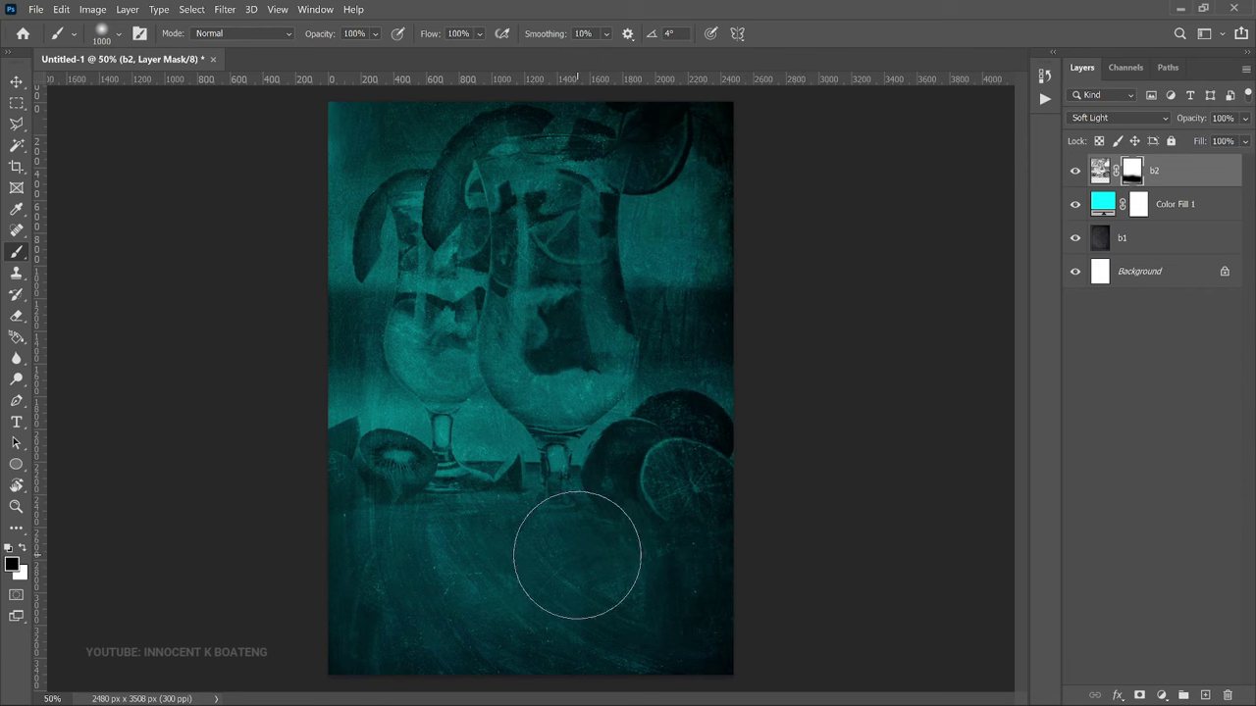
Step: Convert b2 to a Smart Object and apply a Gaussian Blur of 9.2 pixels
right_click(1169, 172)
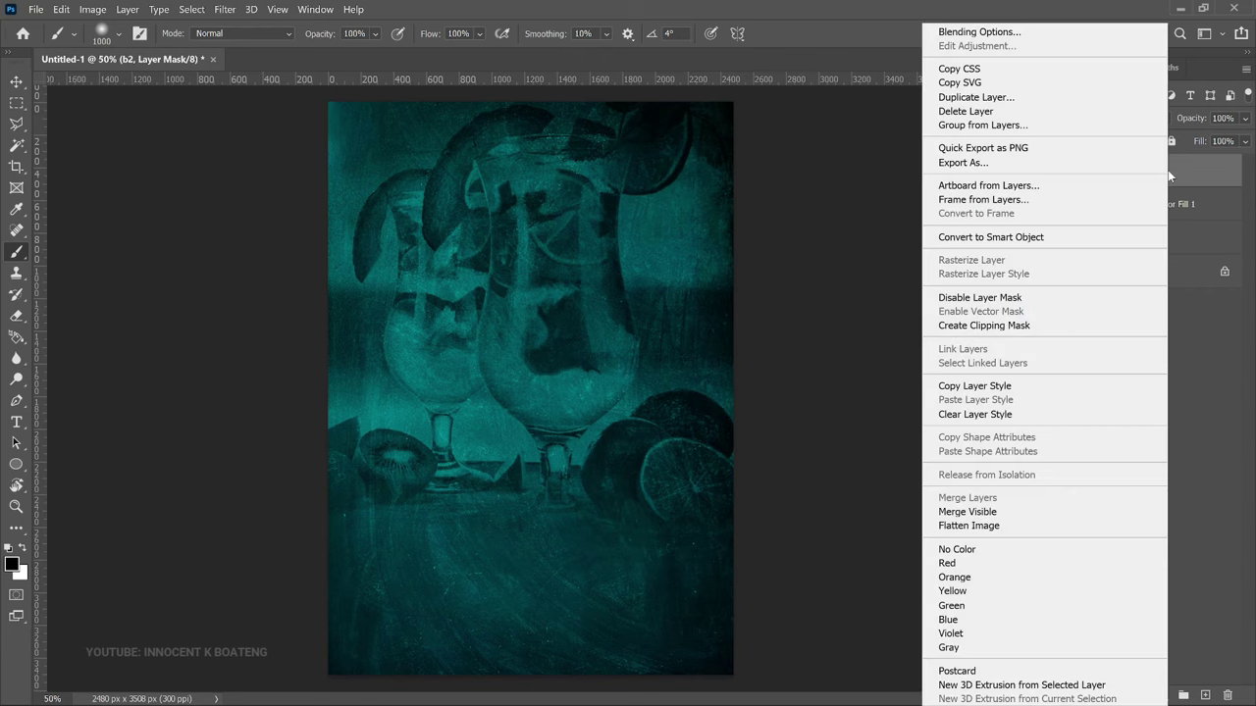
left_click(978, 237)
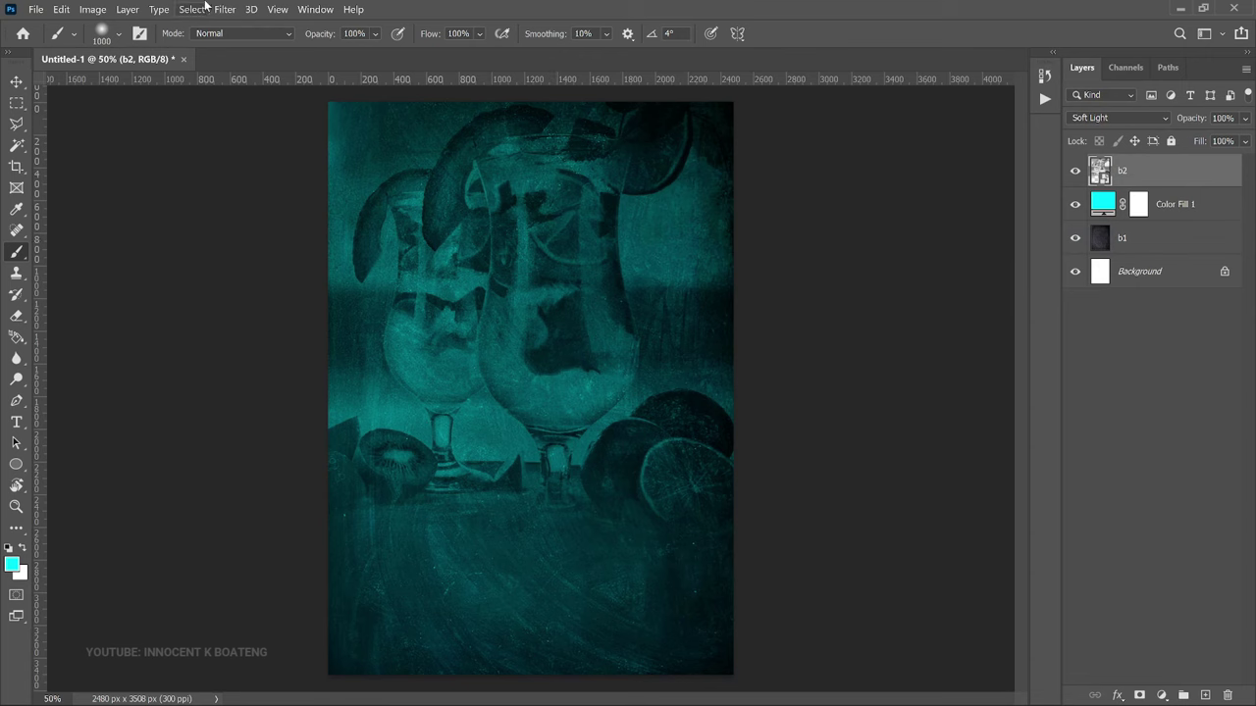
left_click(224, 10)
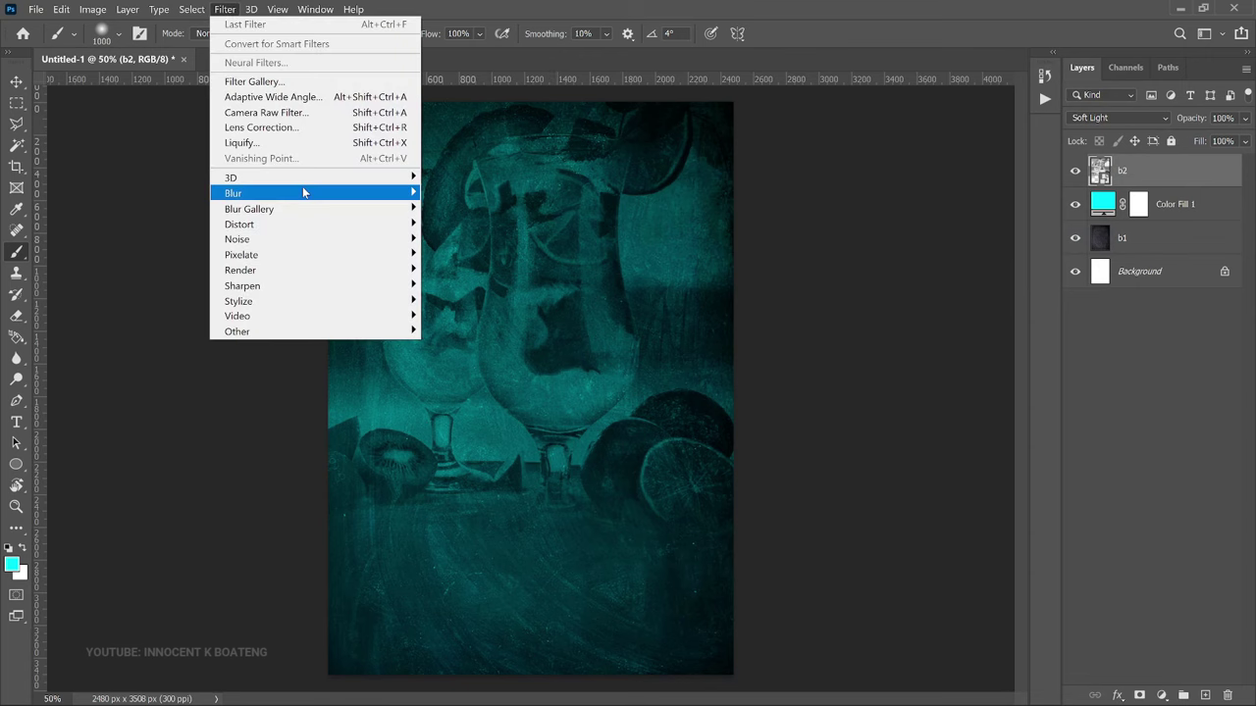
mouse_move(303, 192)
left_click(466, 254)
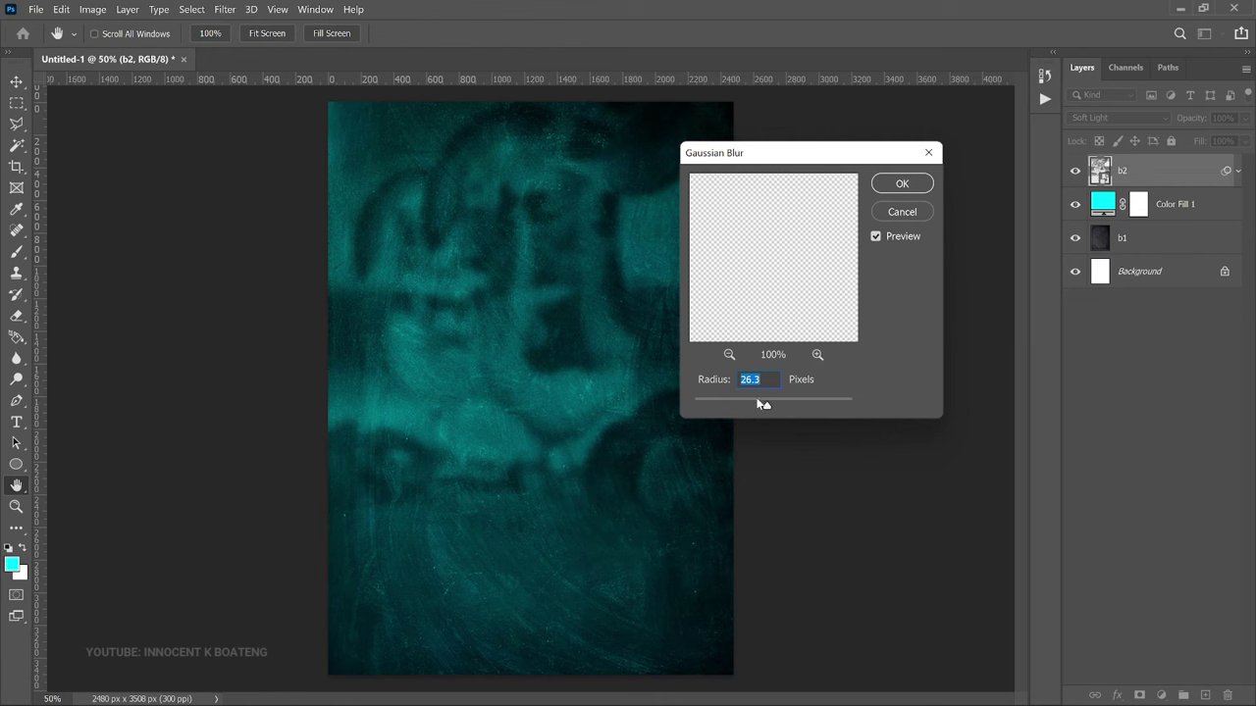
left_click_drag(765, 406, 754, 406)
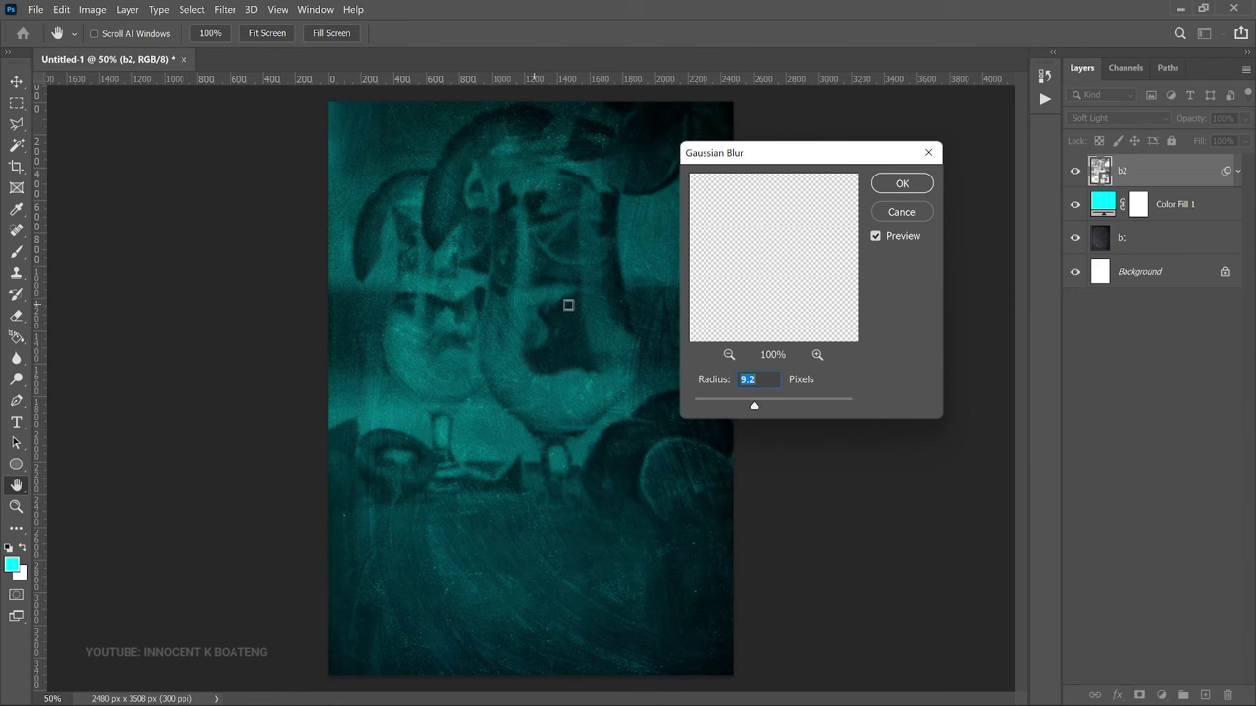
Step: Confirm the blur and group b2, Color Fill 1 and b1 into a group named Background
left_click(901, 184)
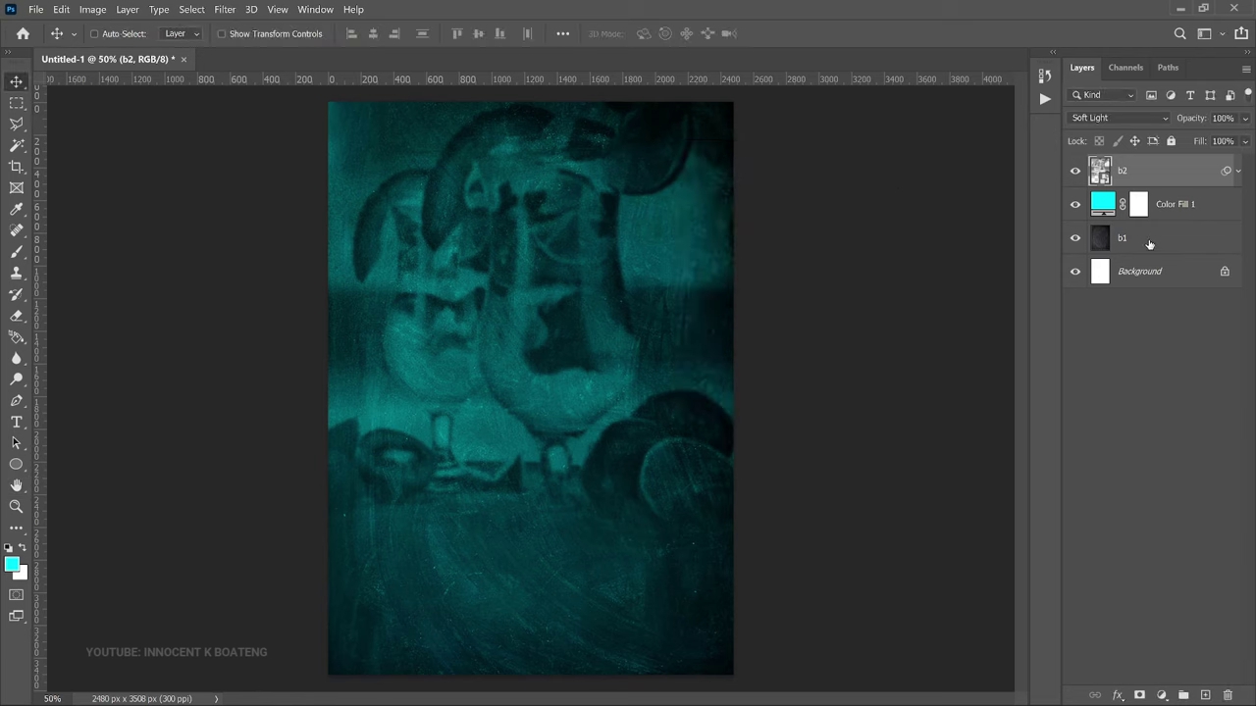
key("ctrl+g")
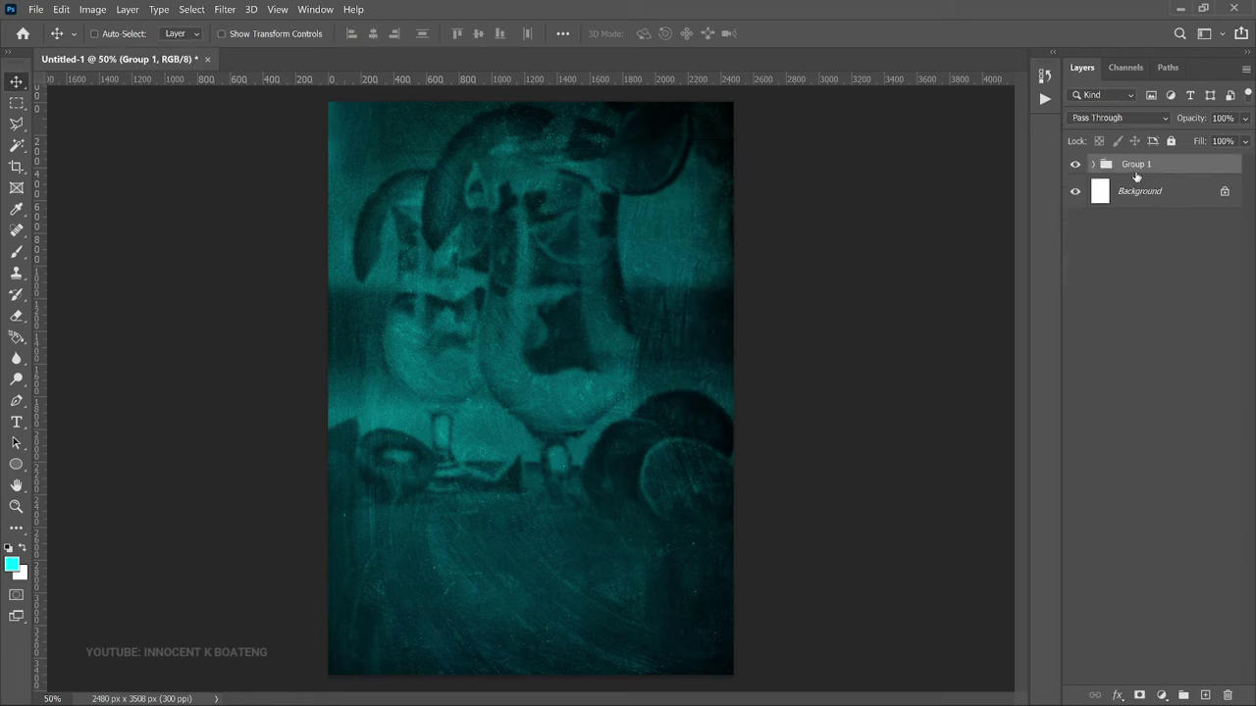
double_click(1136, 164)
type("Background")
key("Return")
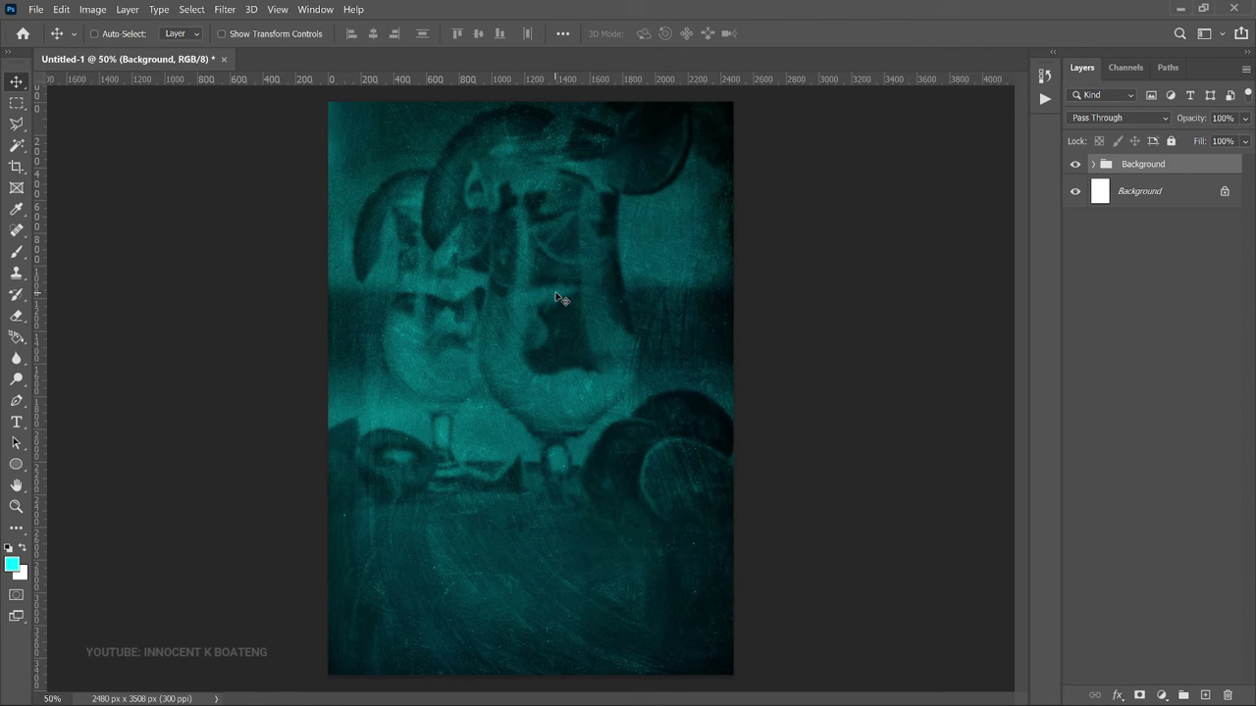
Step: Set the Type tool to the Blacksword font with white ffffff text colour
key("t")
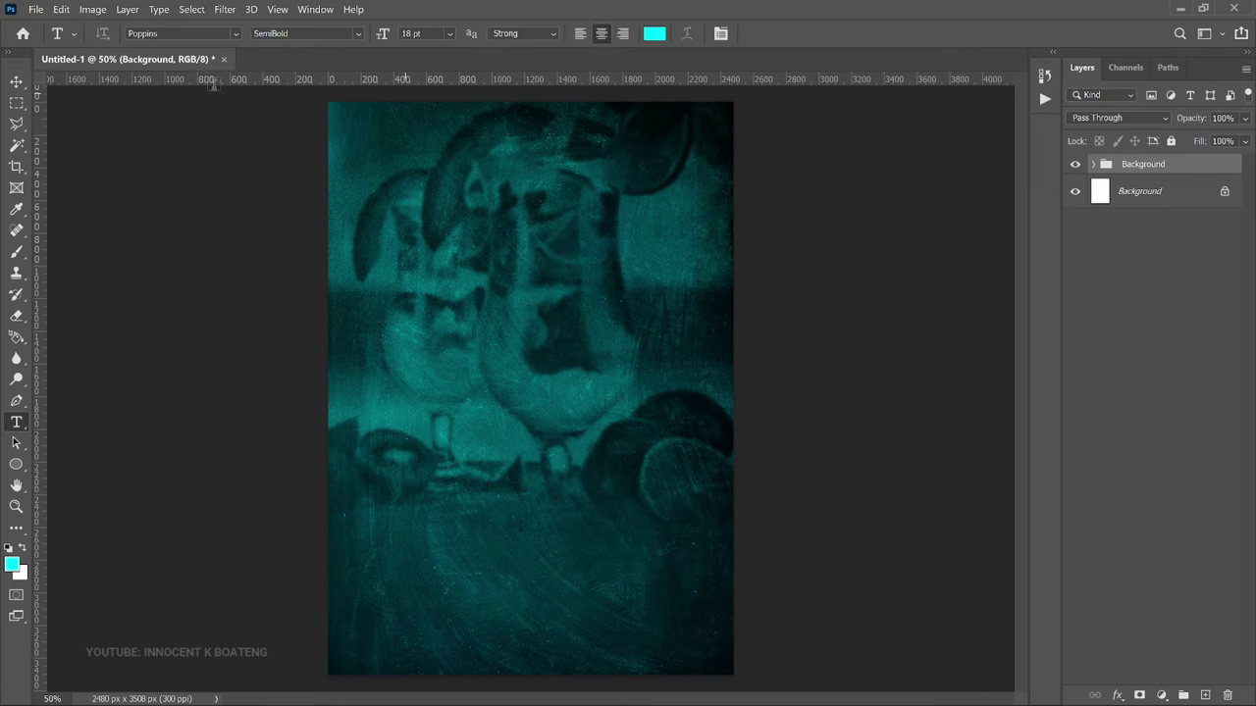
left_click(206, 31)
type("Blacksword")
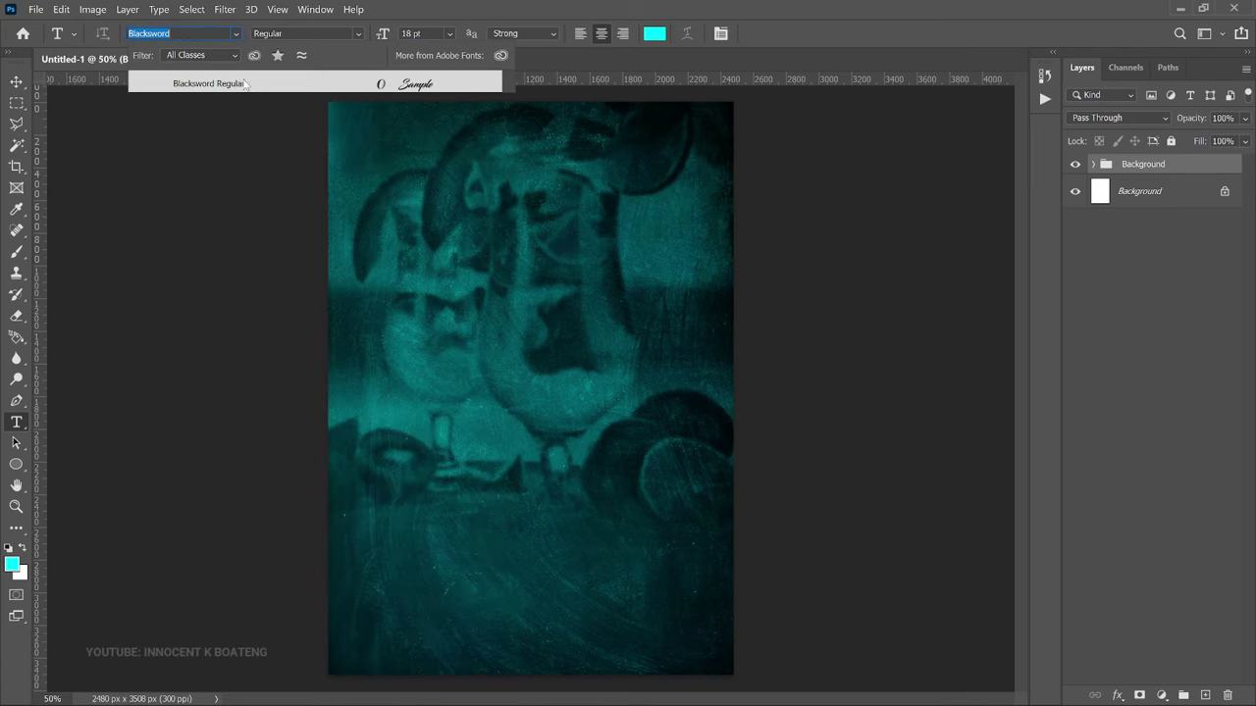
left_click(246, 85)
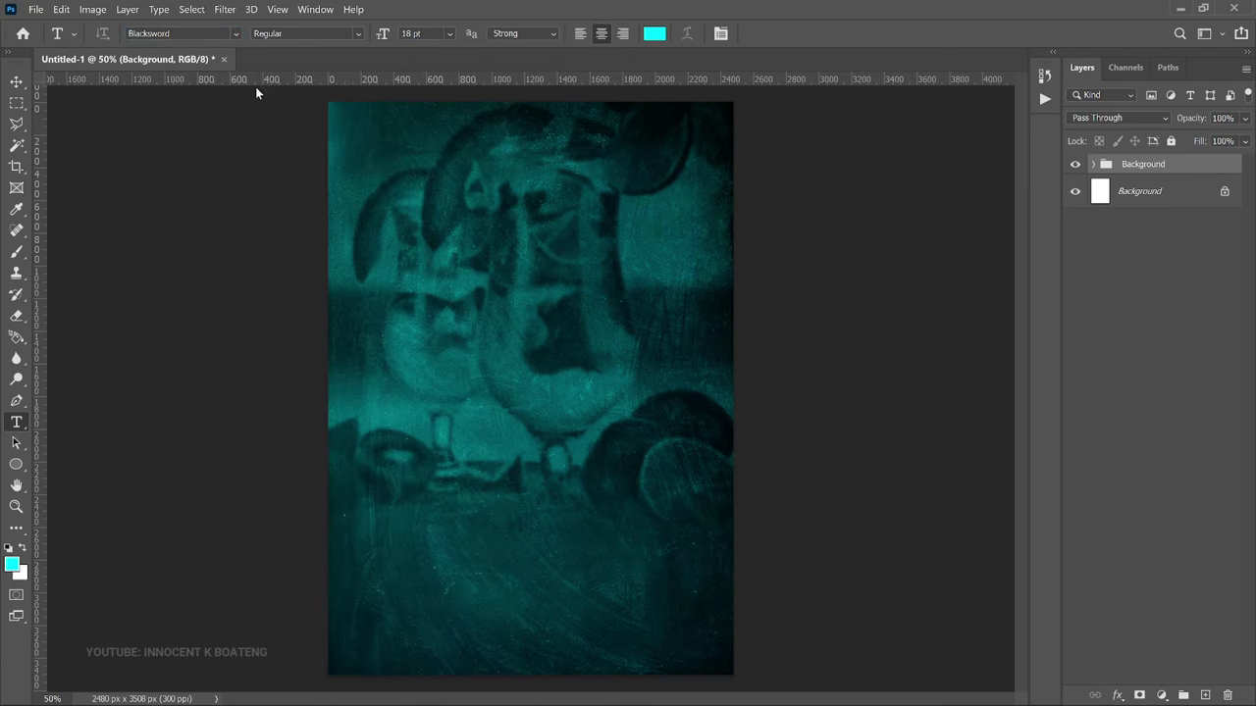
left_click(654, 35)
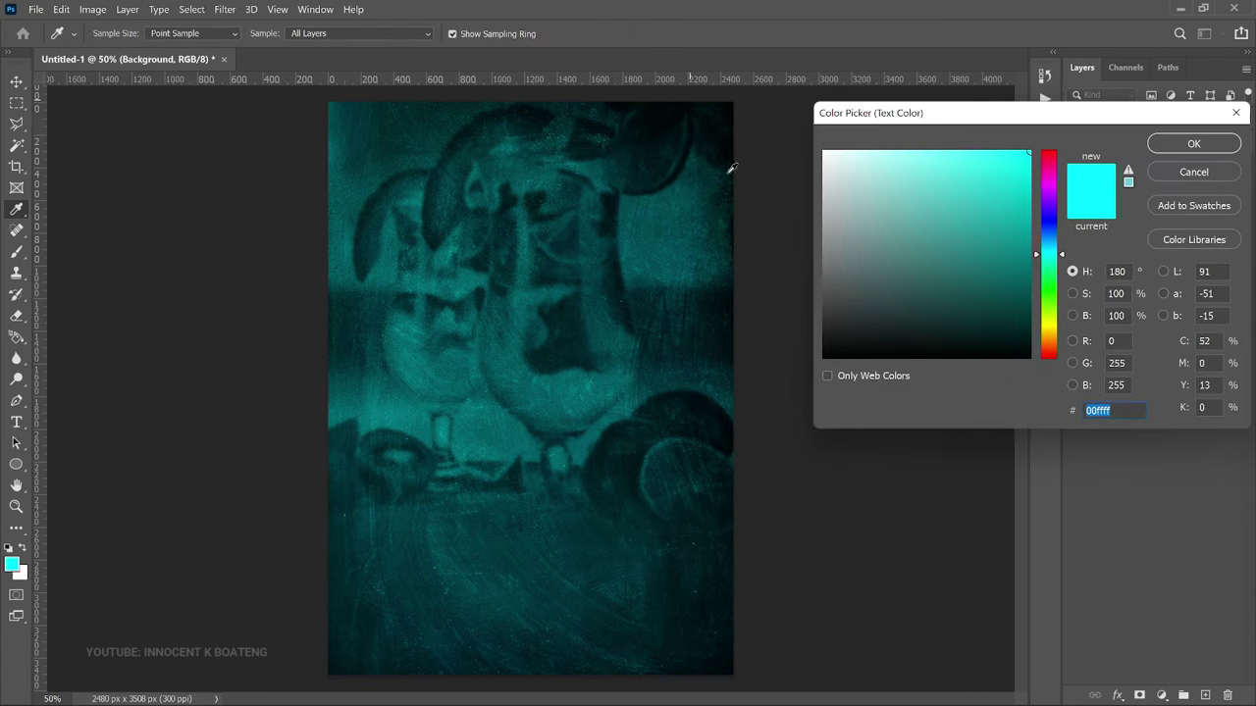
type("ffffff")
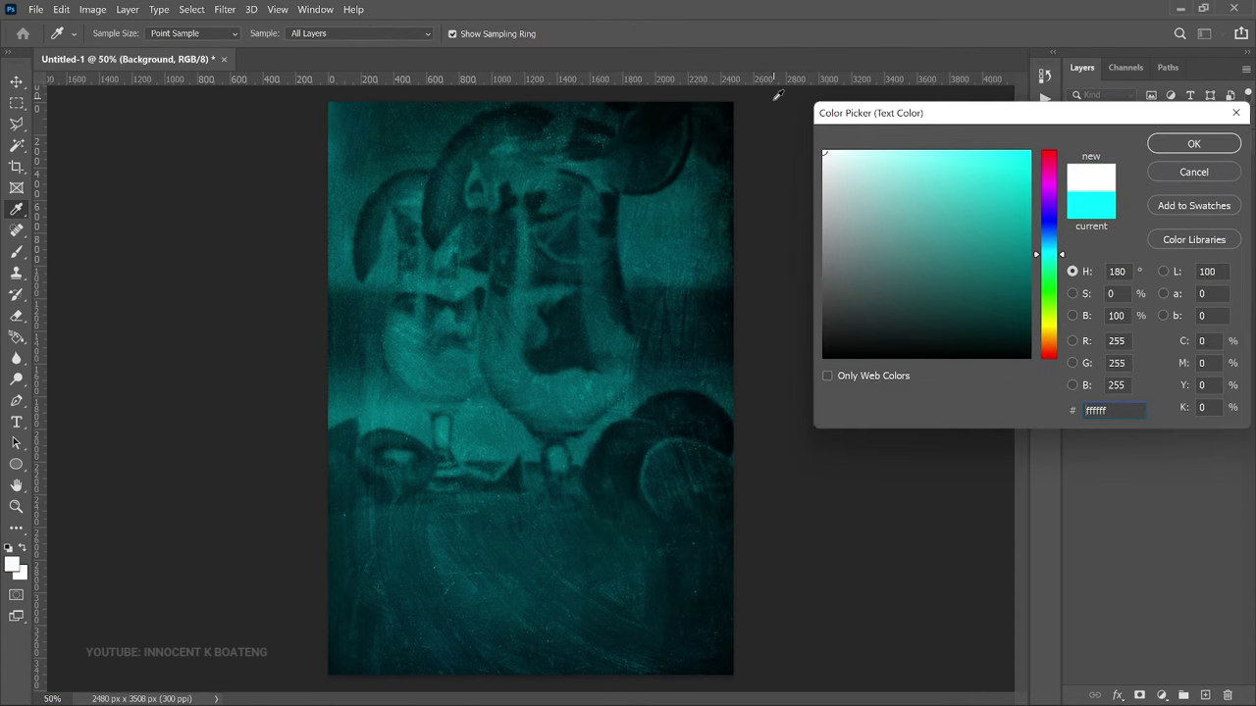
left_click(1213, 141)
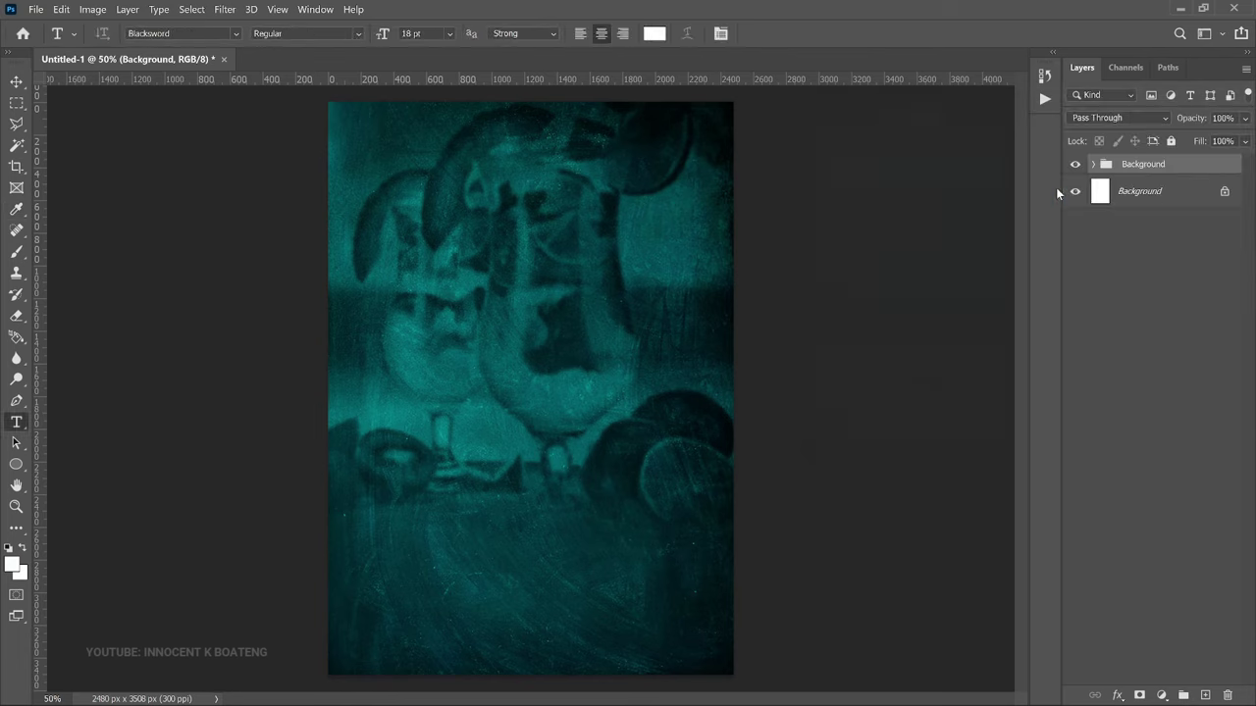
Step: Add the title 'Cokctail', enlarged to about 86 pt and centred near the top
left_click(507, 157)
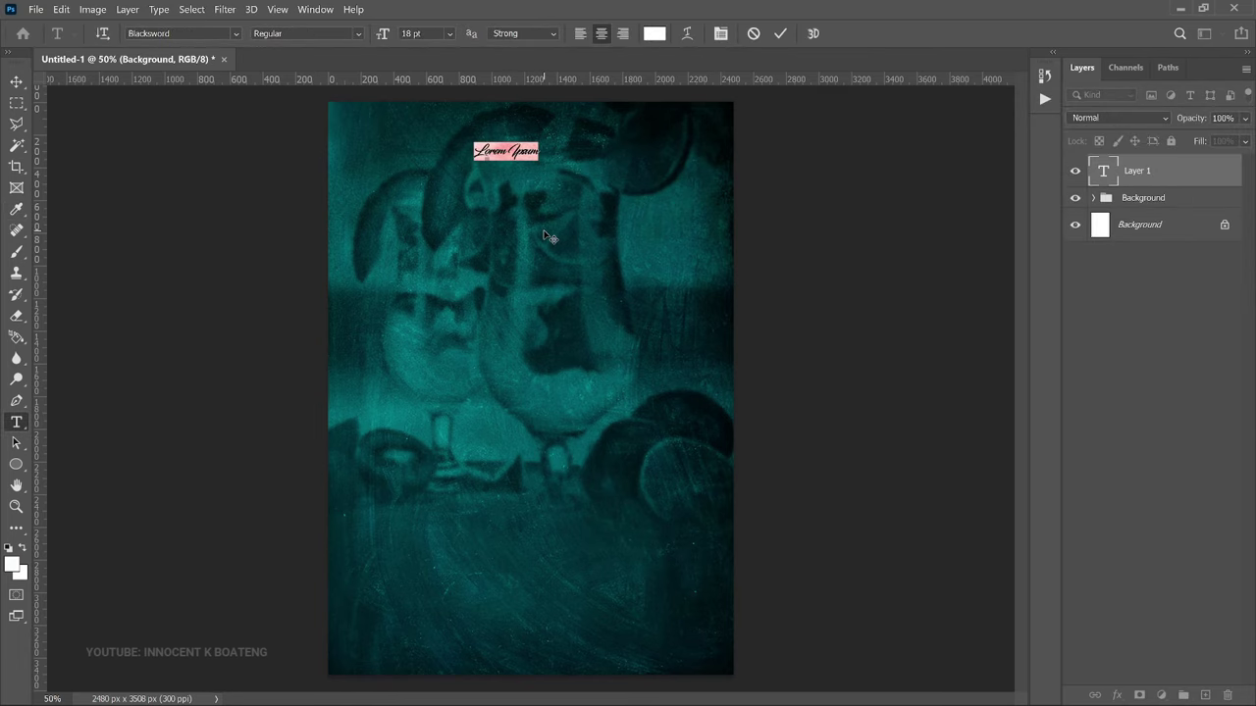
type("Cocktail")
key("ctrl+Return")
key("ctrl+t")
left_click_drag(530, 164, 629, 208)
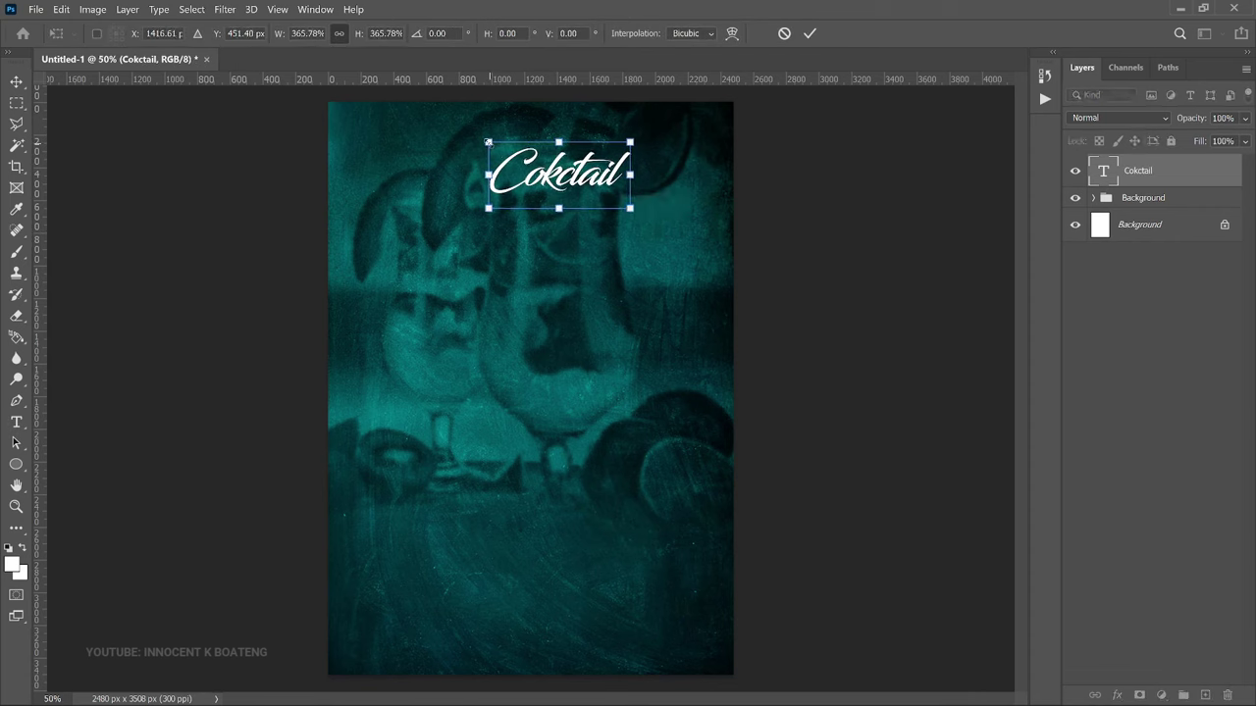
left_click_drag(487, 142, 442, 124)
key("Return")
left_click_drag(571, 194, 559, 176)
Step: Widen the title's letter tracking, then duplicate the title layer
double_click(566, 155)
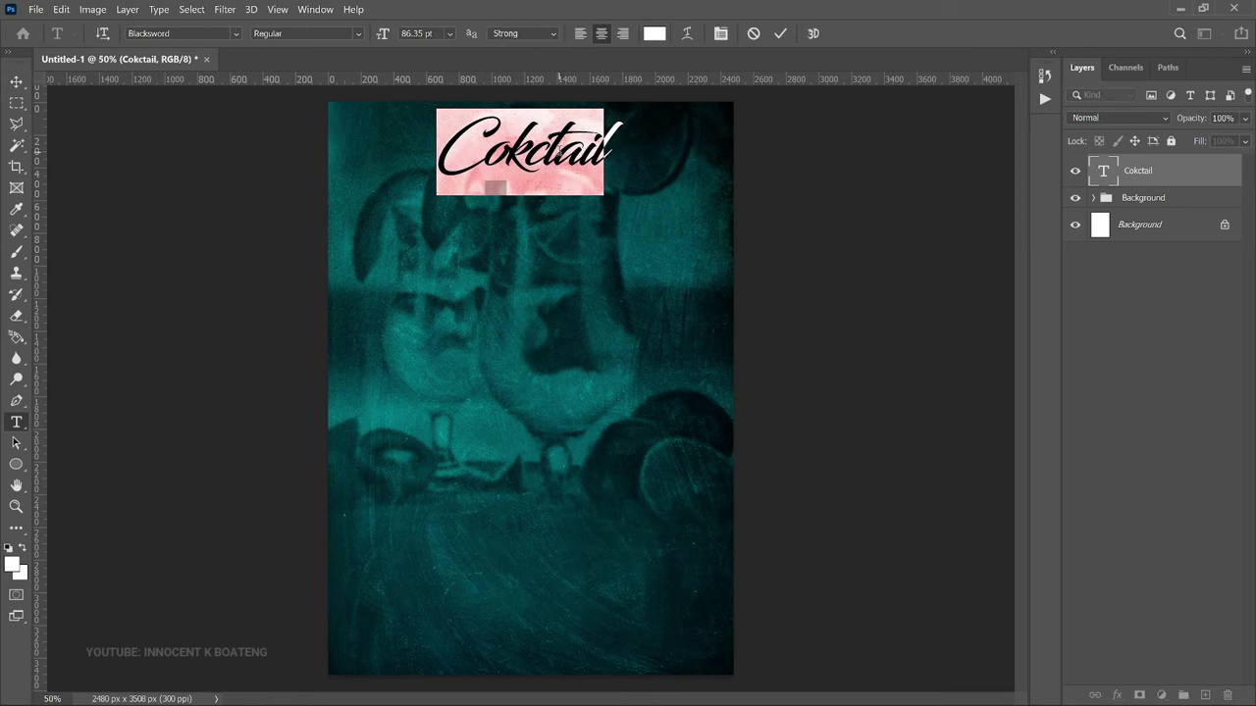
left_click(720, 35)
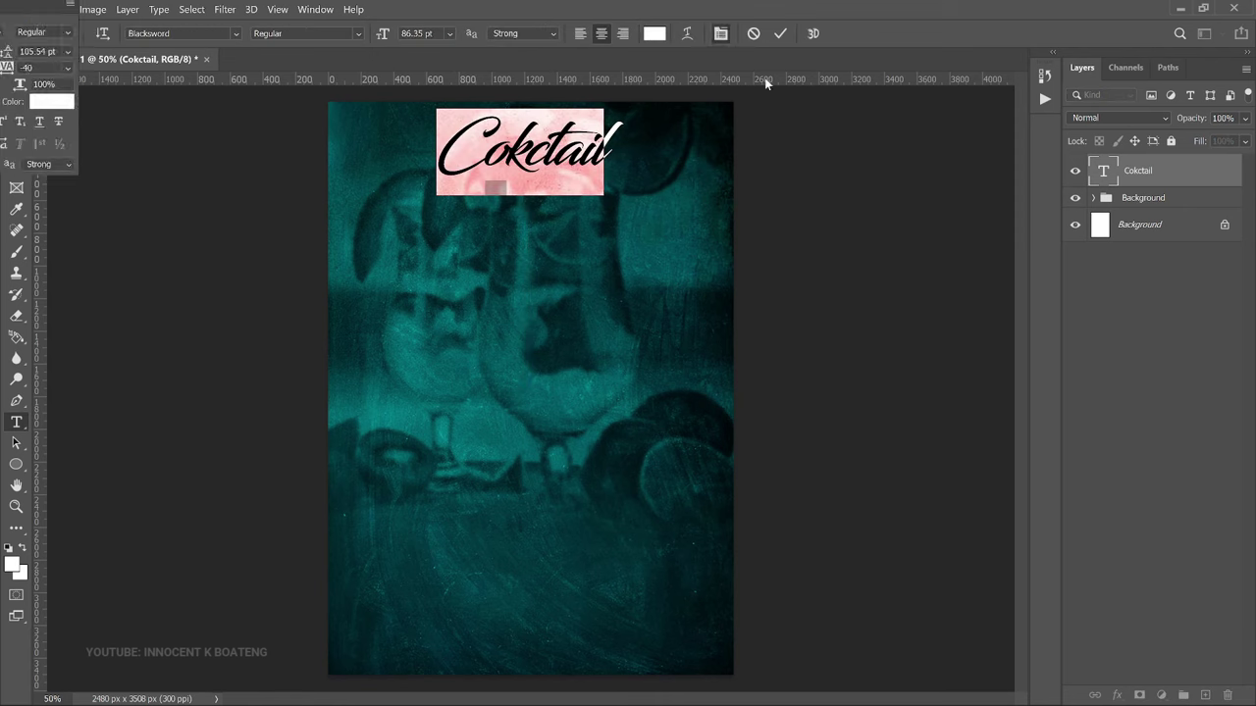
left_click(720, 34)
left_click(757, 286)
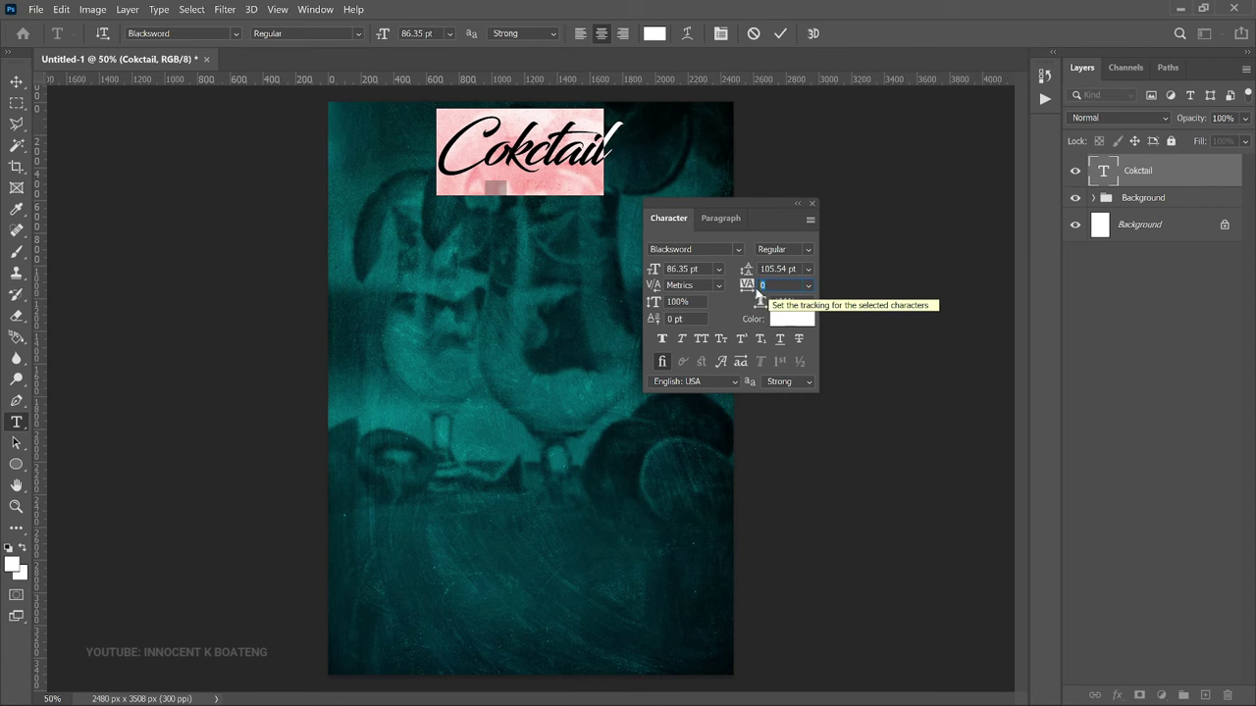
key("Up")
key("Up")
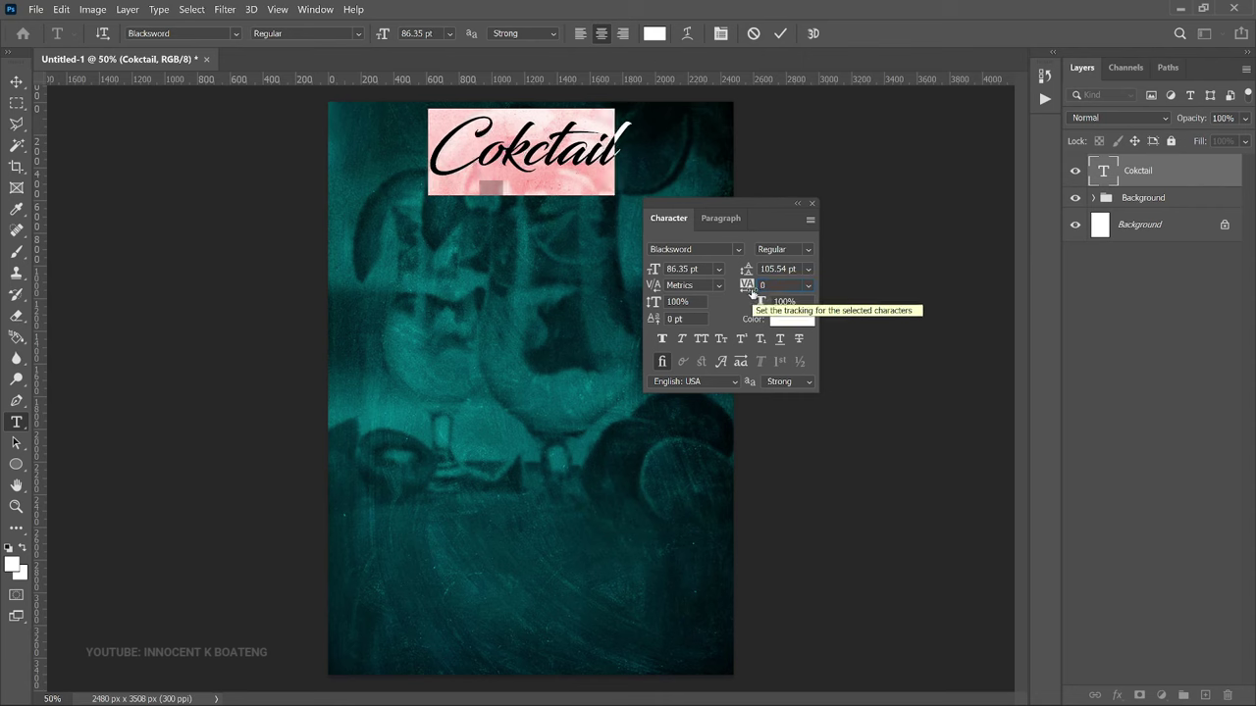
left_click(812, 203)
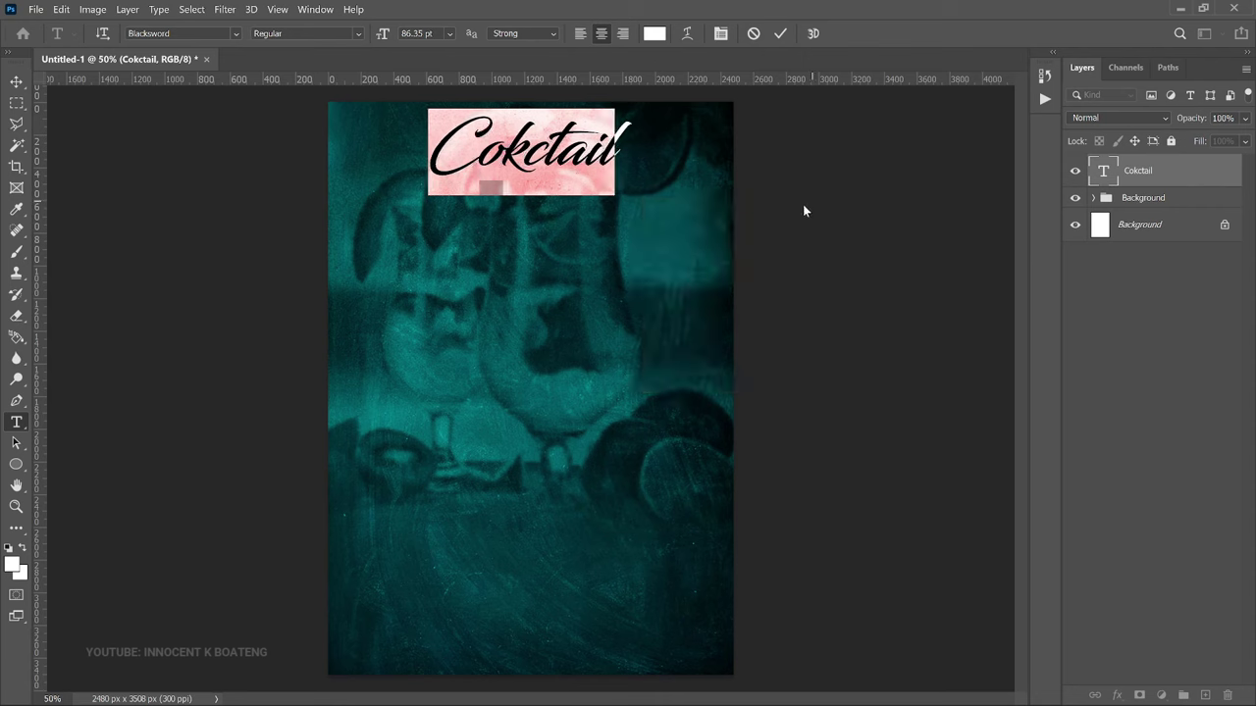
left_click(16, 82)
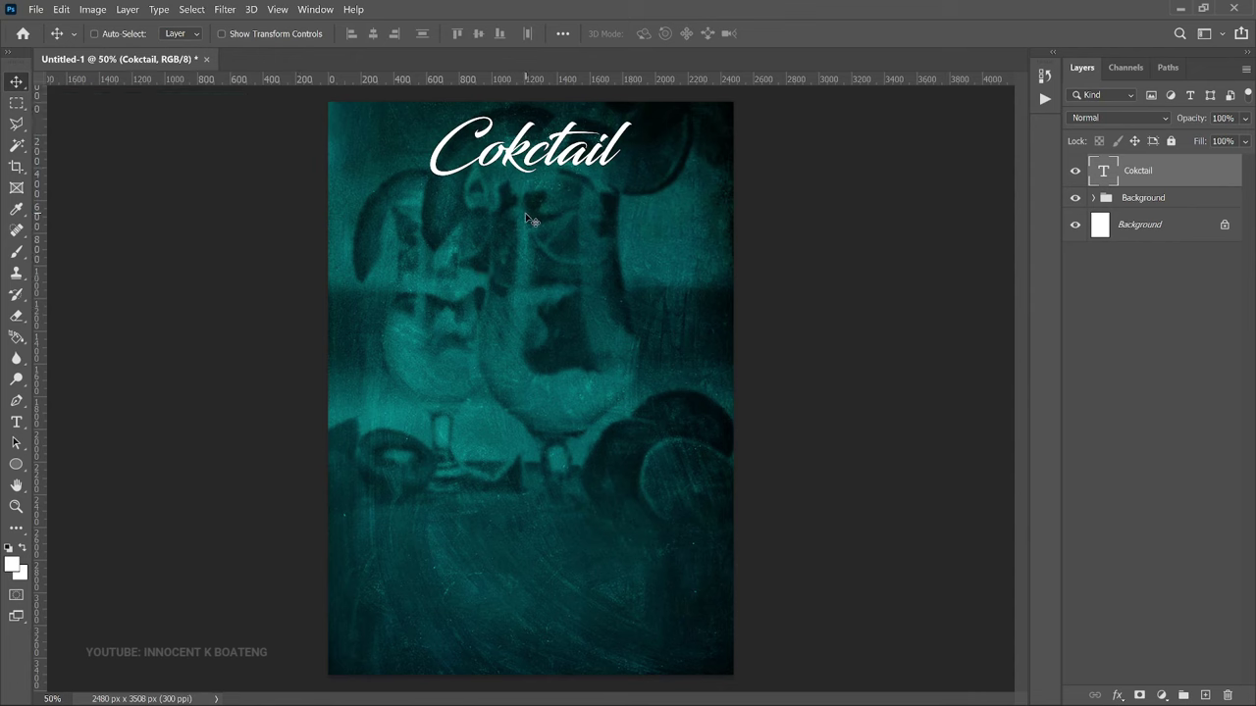
key("ctrl+j")
Step: Move the duplicated title below the original and change its text to MENU
left_click_drag(564, 147, 567, 211)
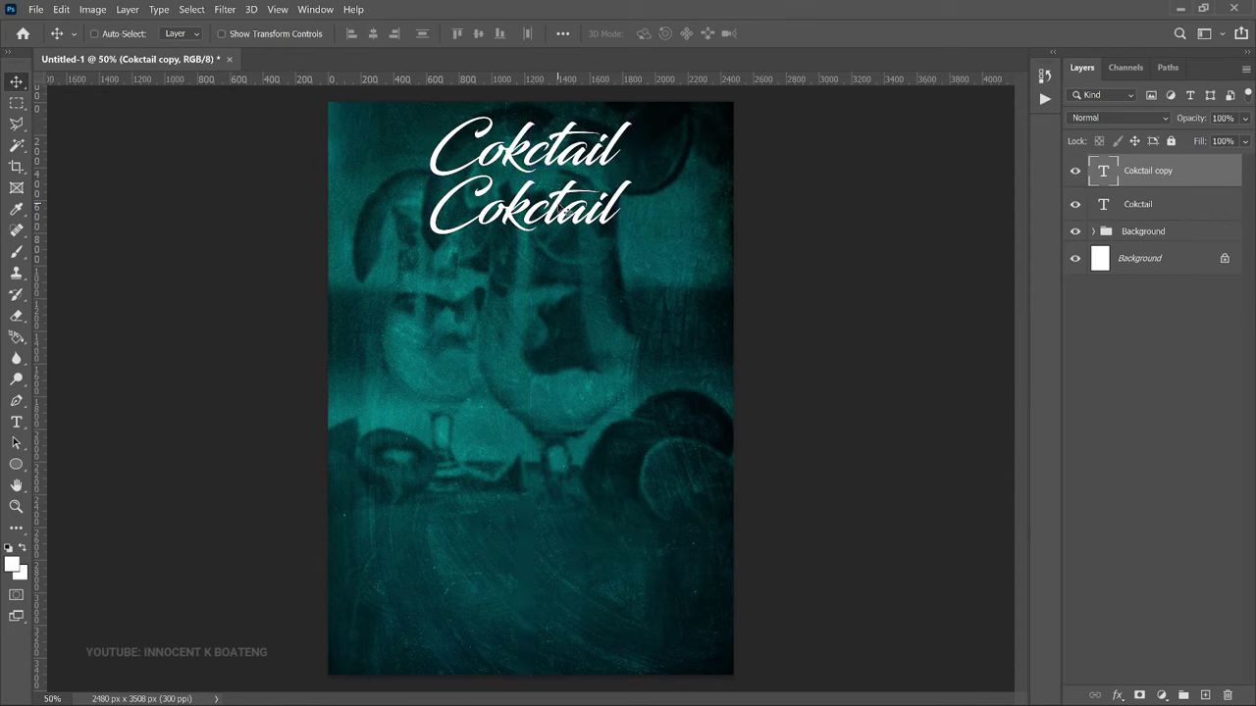
double_click(566, 211)
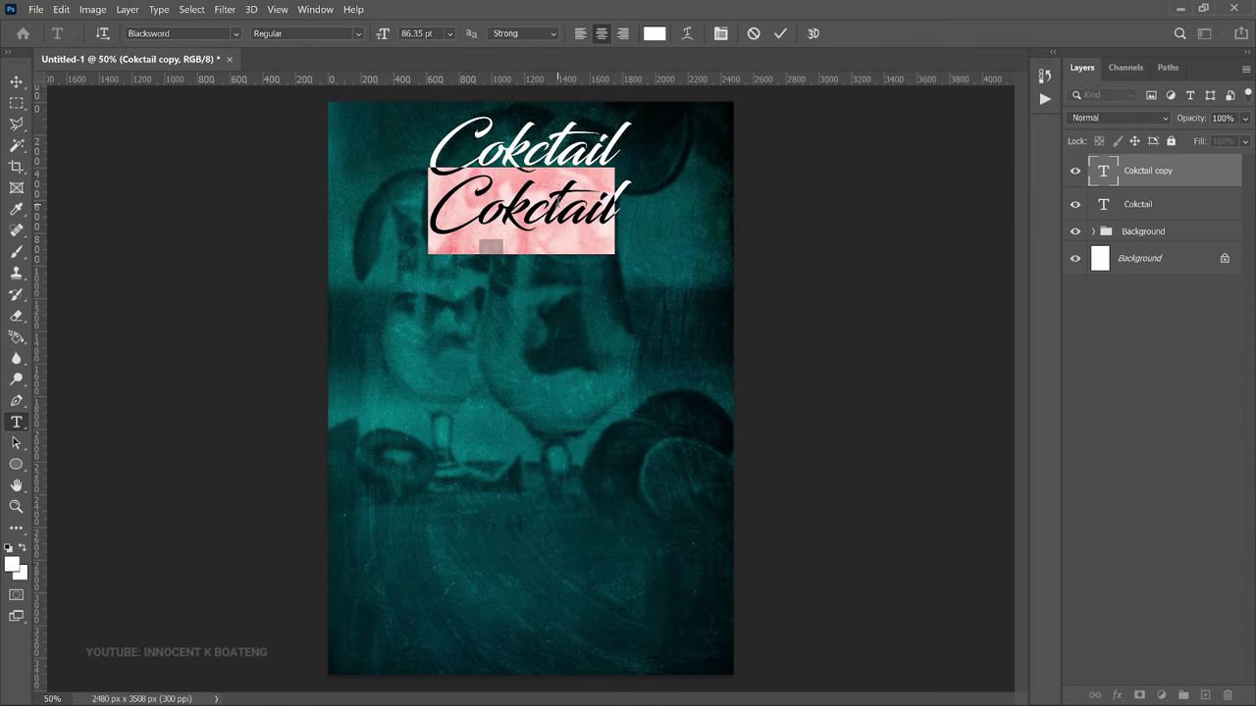
type("MENU")
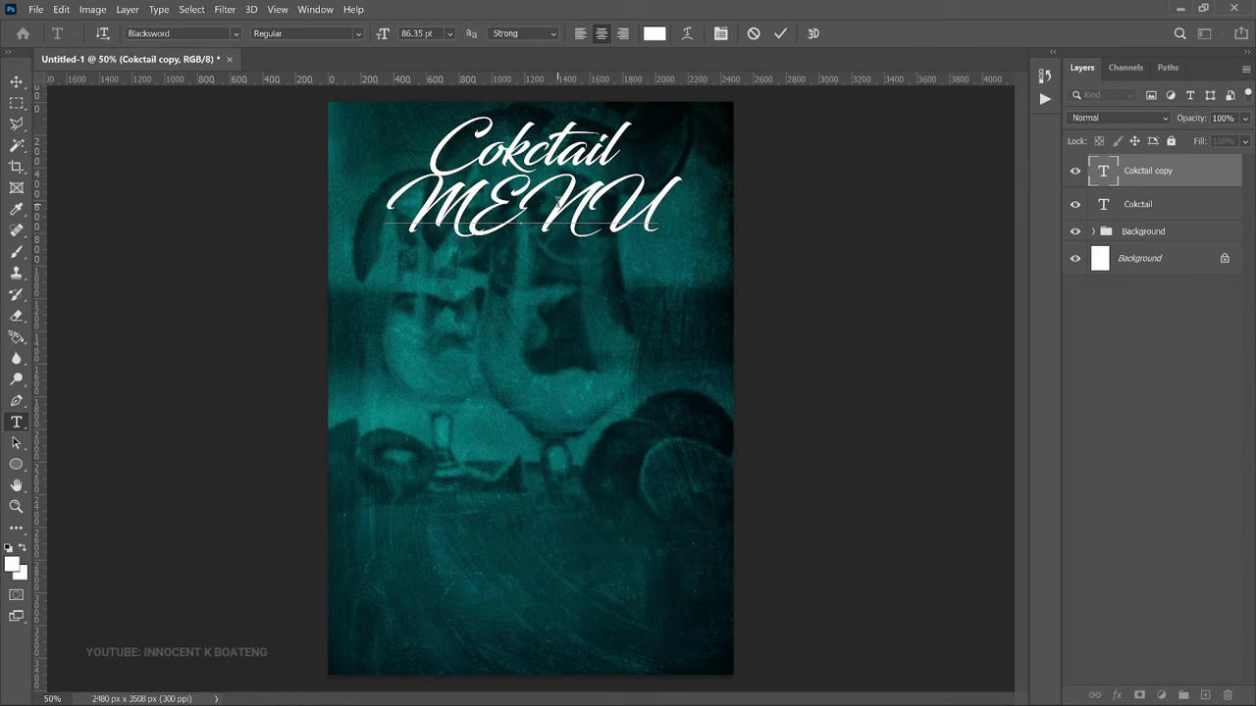
Step: Change the MENU font to Bebas Neue Bold
key("ctrl+a")
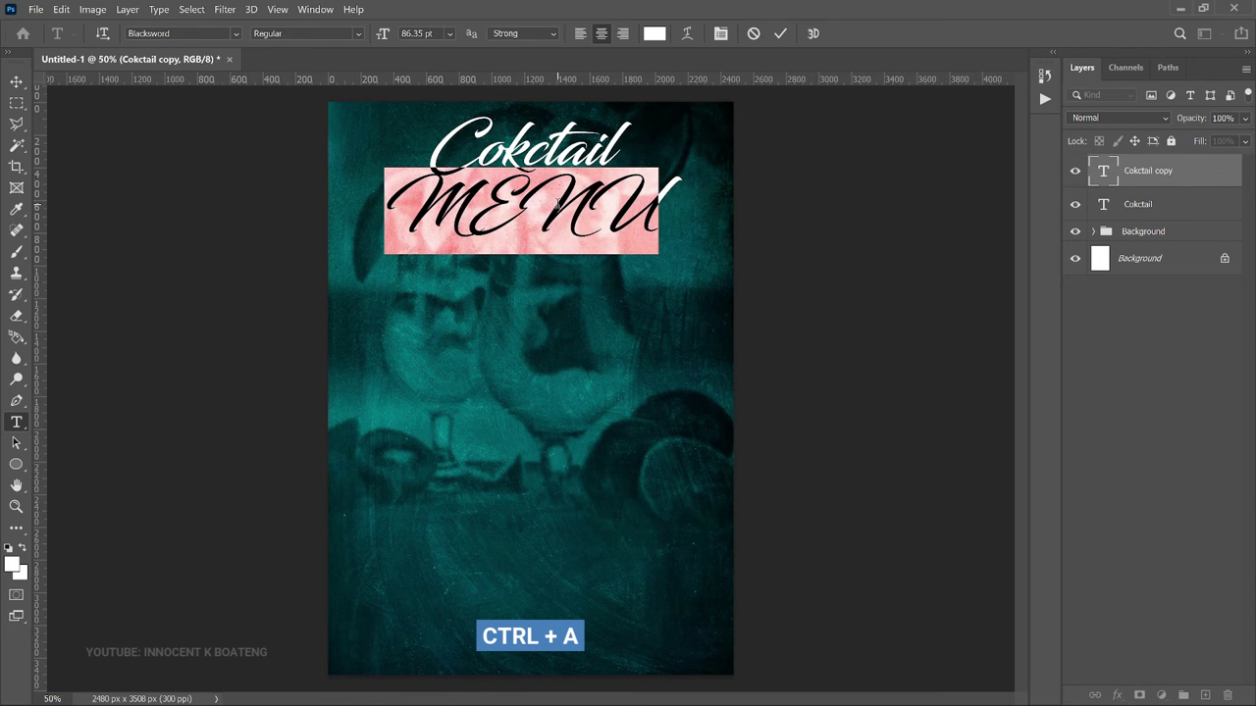
left_click(214, 37)
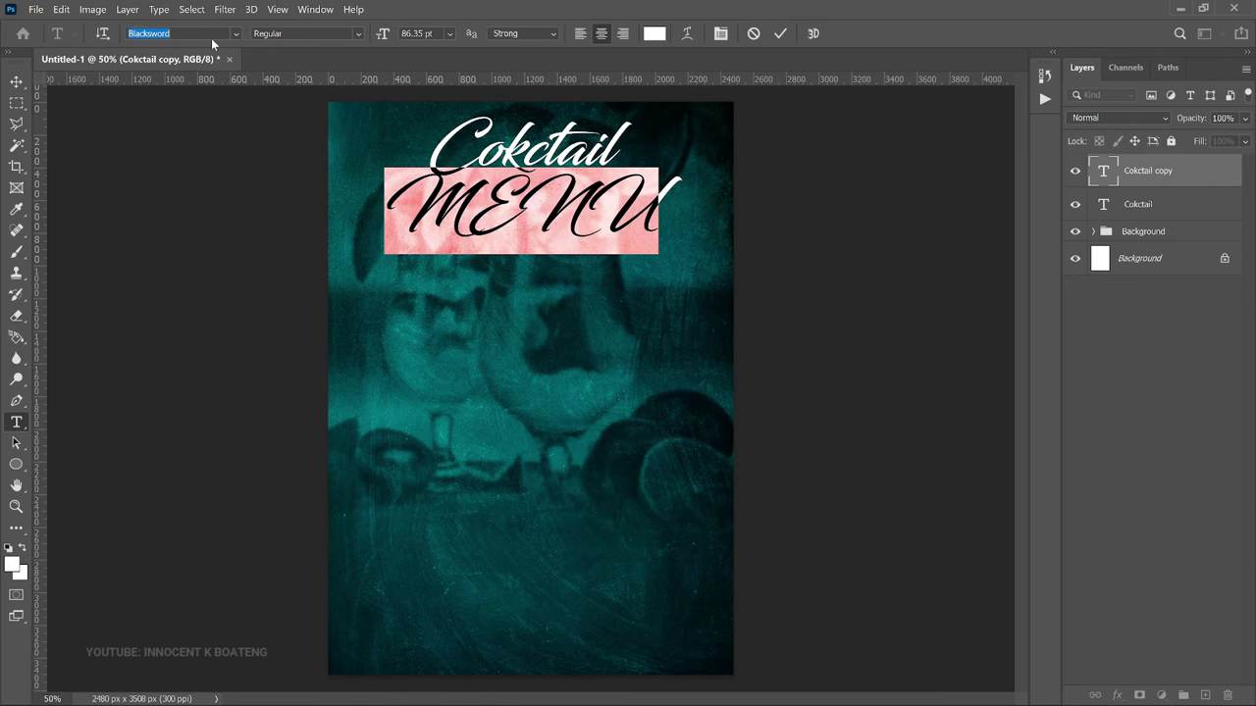
type("BEB")
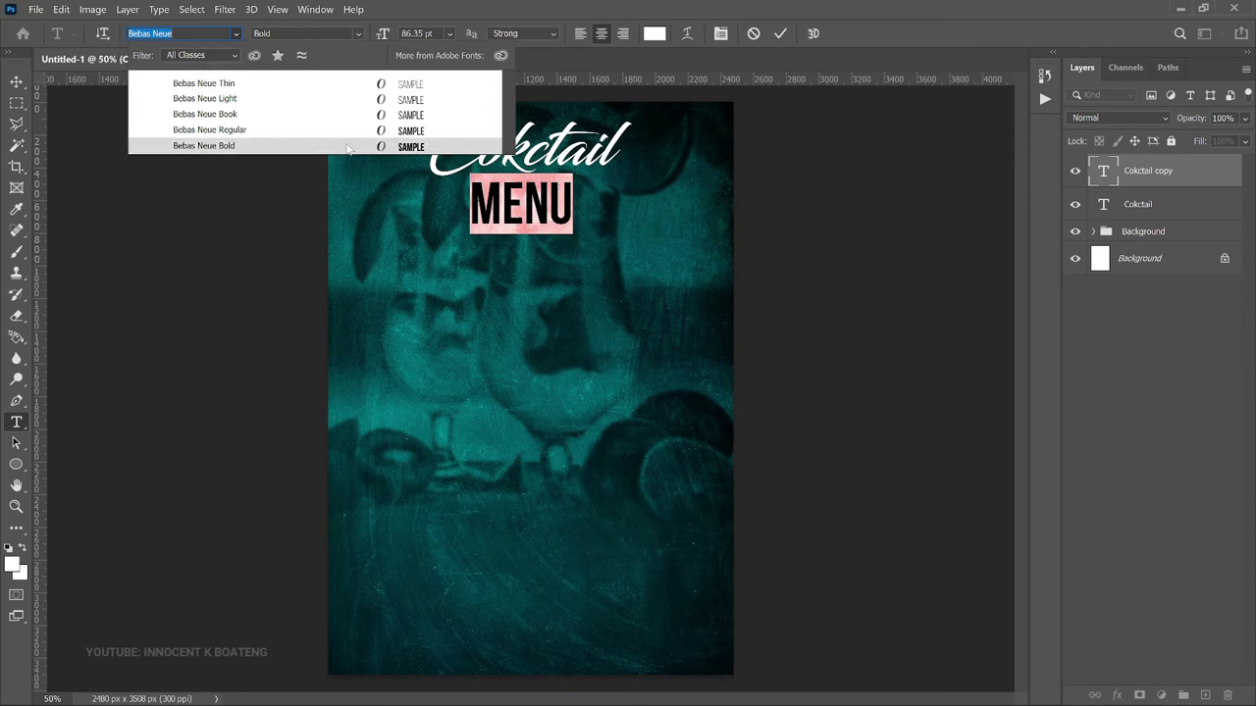
left_click(347, 146)
left_click(16, 81)
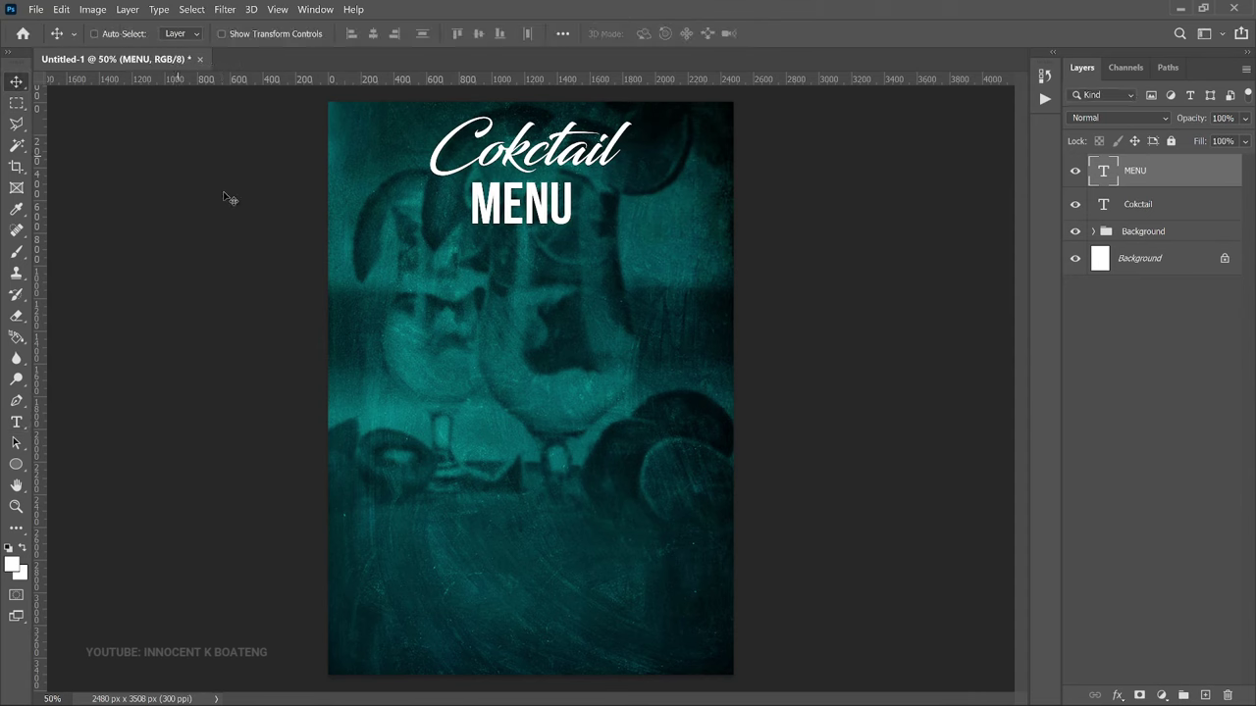
Step: Scale MENU down to about 70% so it sits just under Cokctail
key("ctrl+t")
left_click_drag(469, 173, 573, 170)
key("Return")
double_click(571, 183)
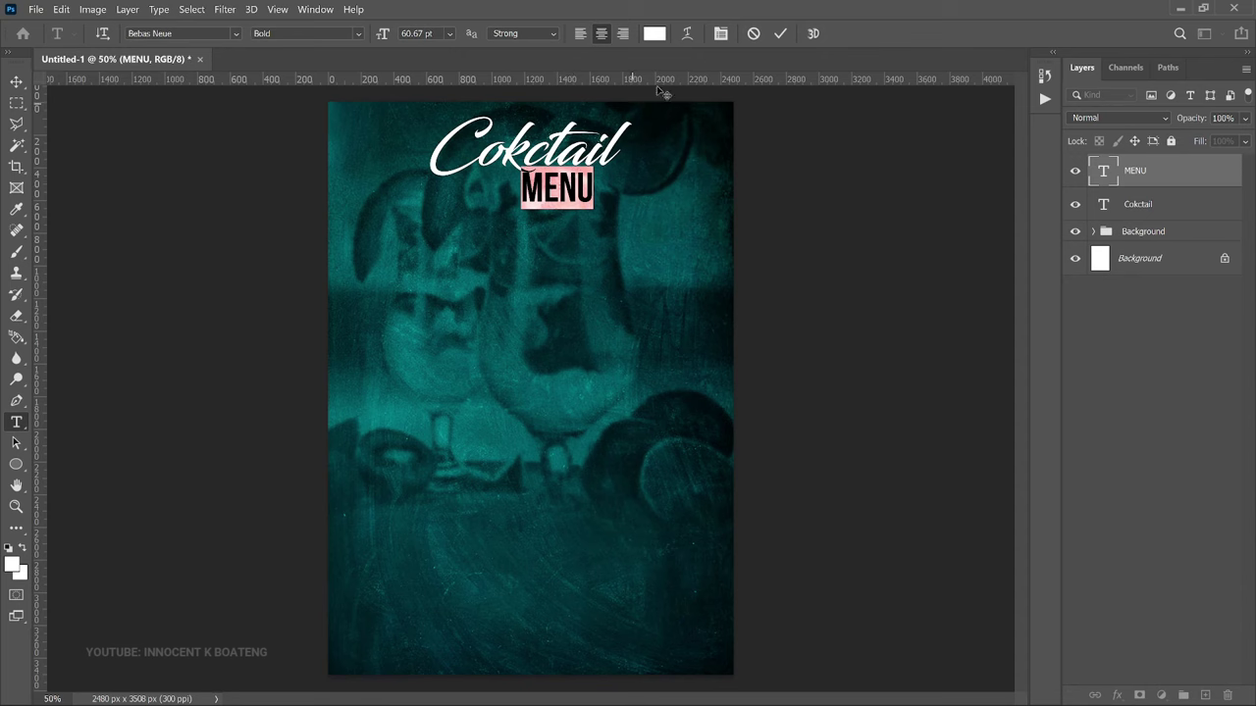
Step: Colour the MENU text a saturated mint green
left_click(655, 34)
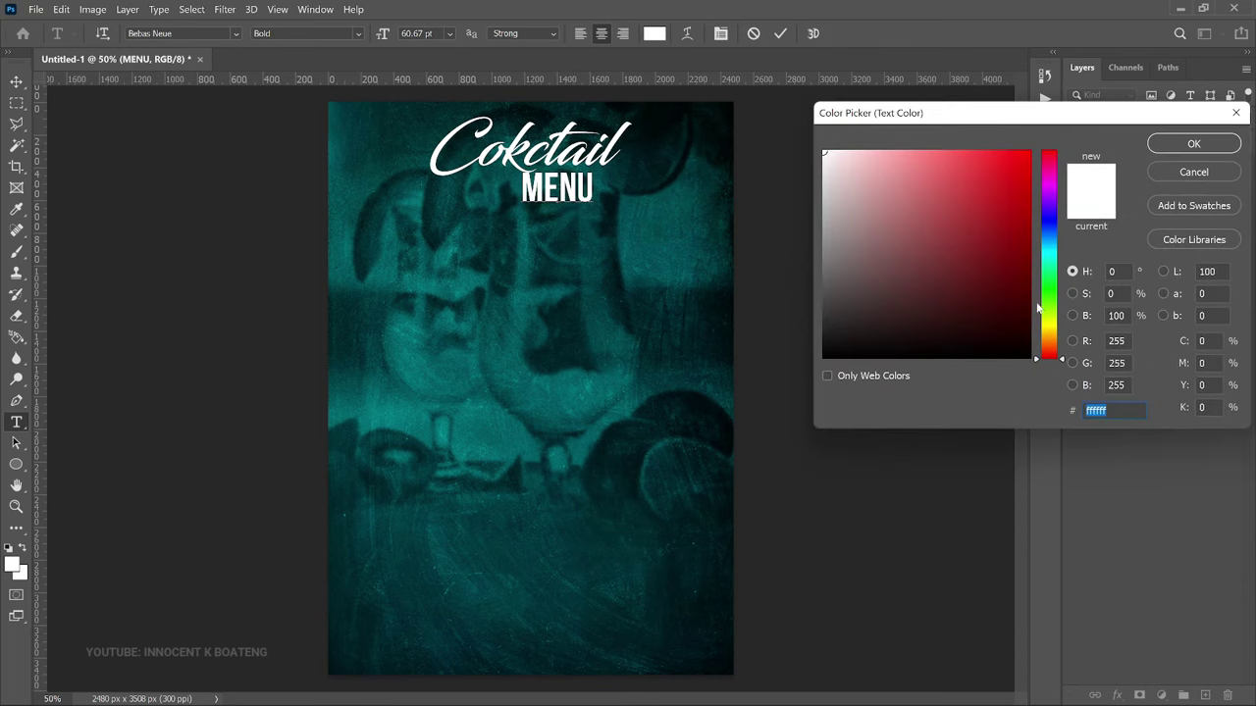
left_click_drag(1049, 310, 1050, 245)
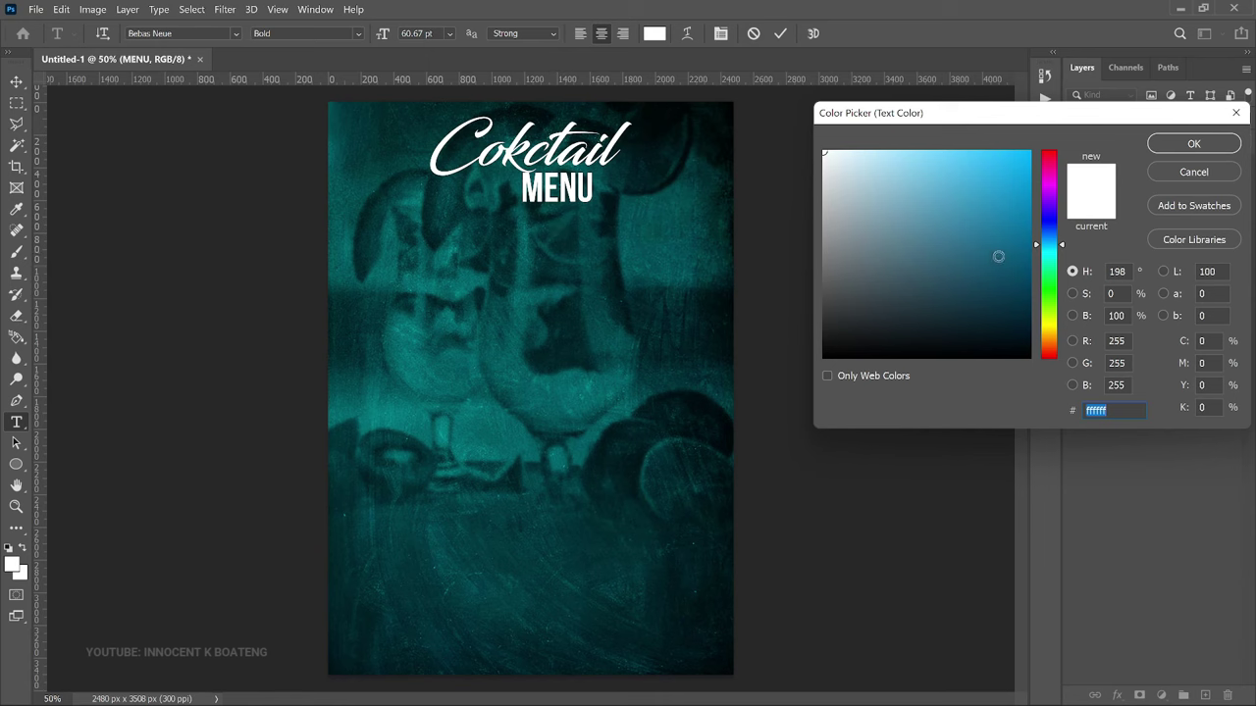
left_click_drag(1056, 253, 1055, 267)
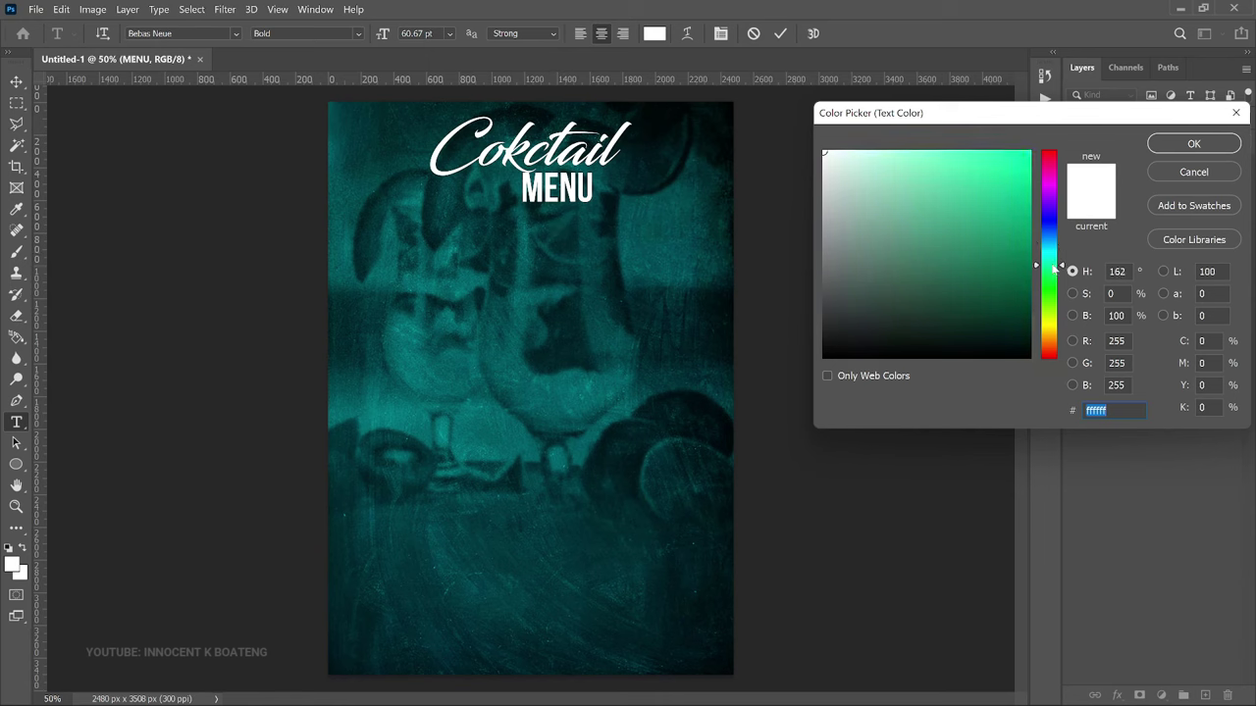
left_click_drag(994, 174, 1018, 156)
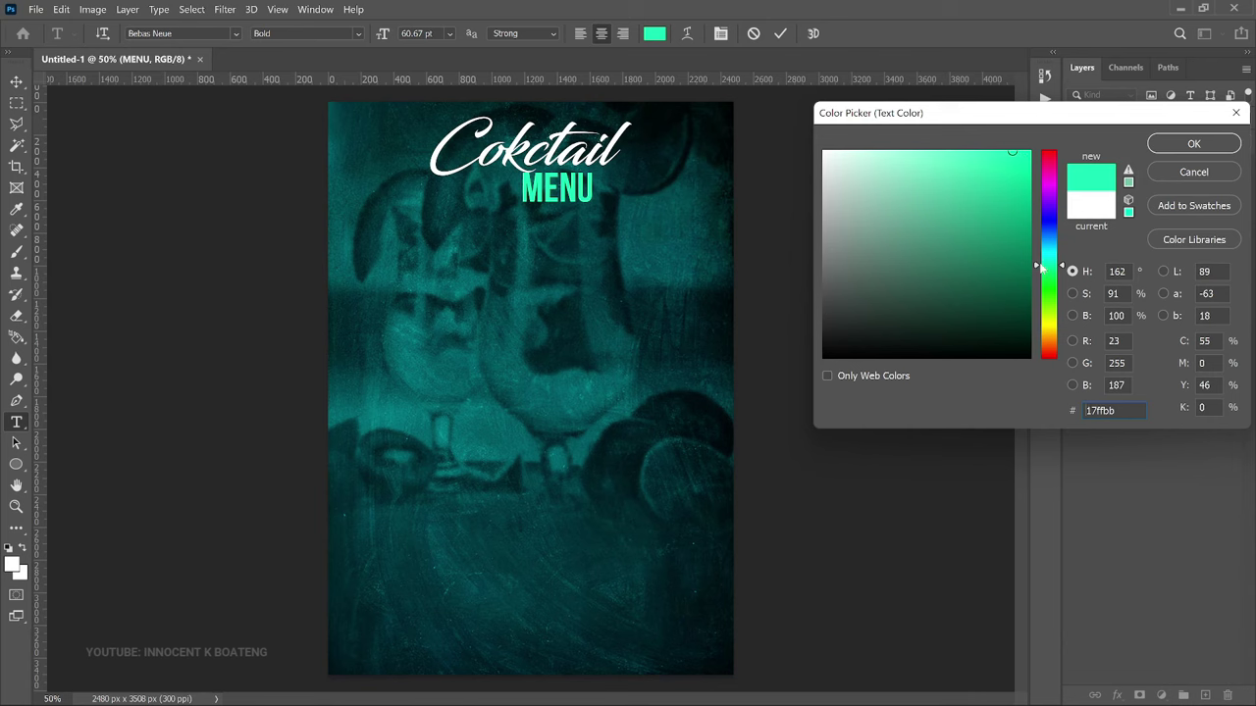
left_click_drag(1050, 263, 1049, 265)
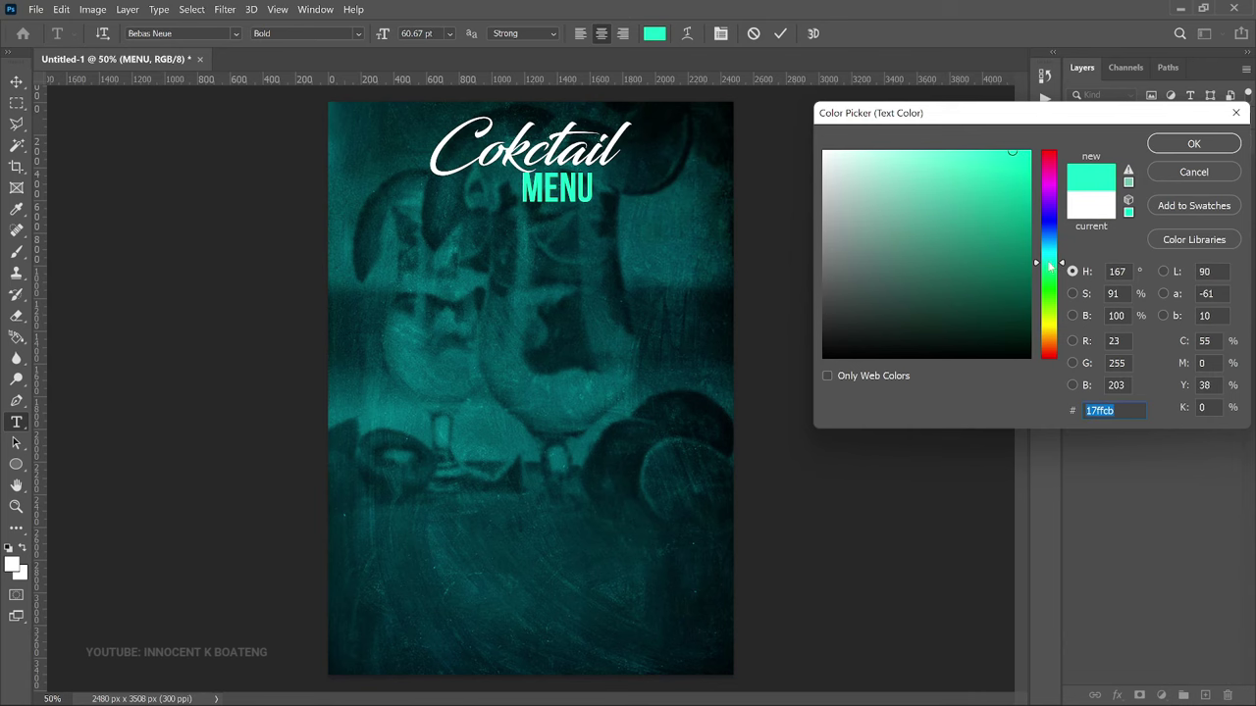
left_click(1173, 150)
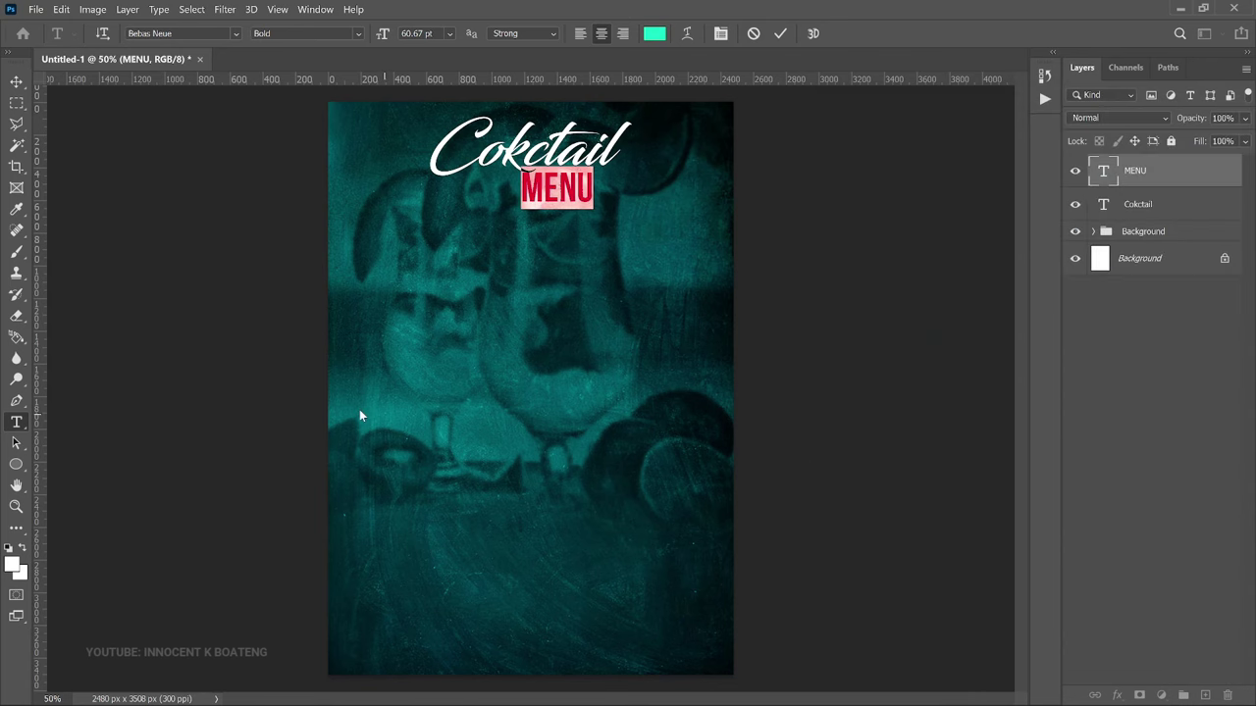
Step: Switch MENU to Bebas Neue Regular and shift it to a greener tone
left_click(365, 32)
left_click(328, 87)
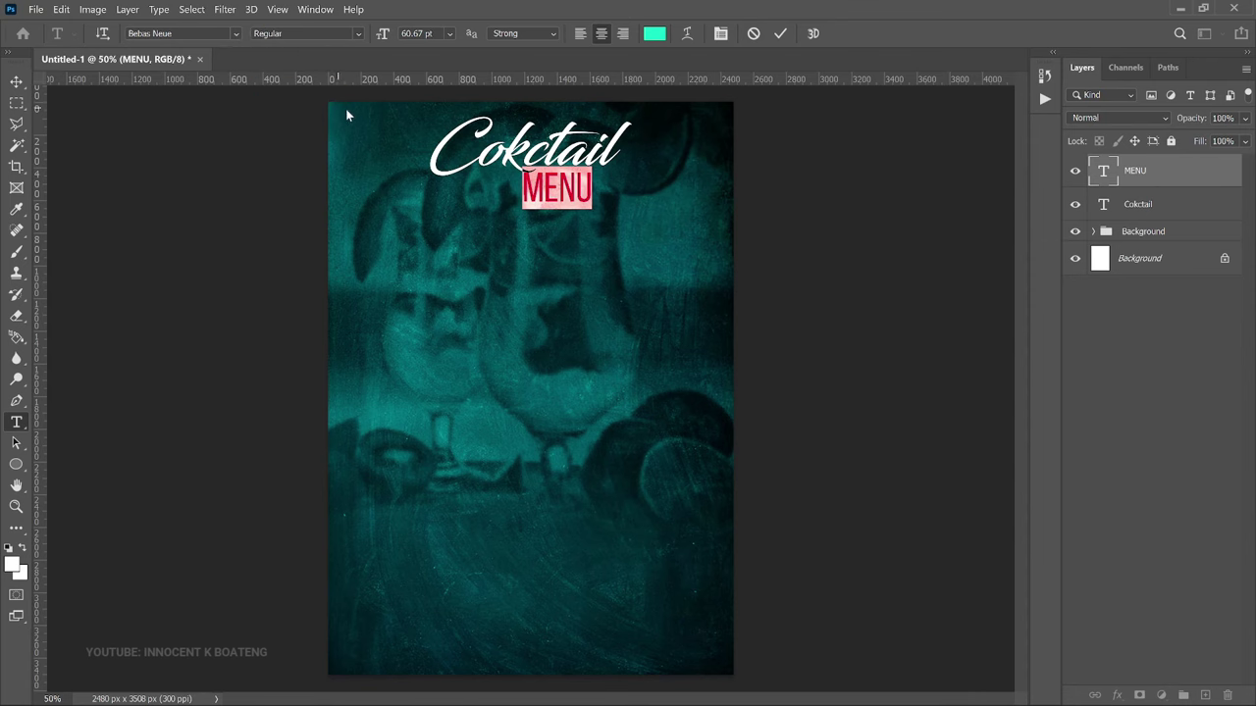
left_click(653, 33)
left_click_drag(1045, 262, 1057, 278)
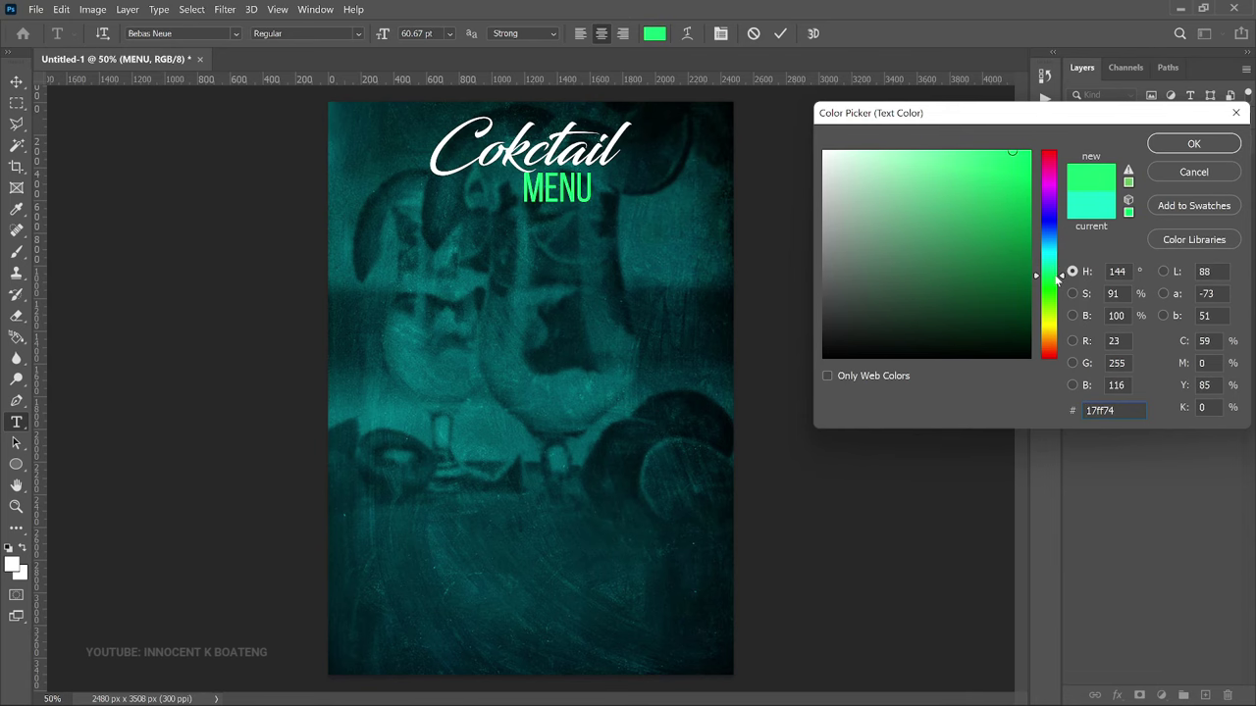
key("Return")
key("v")
Step: Scale the Cokctail and MENU layers together to about 89%
left_click(1138, 204, "shift")
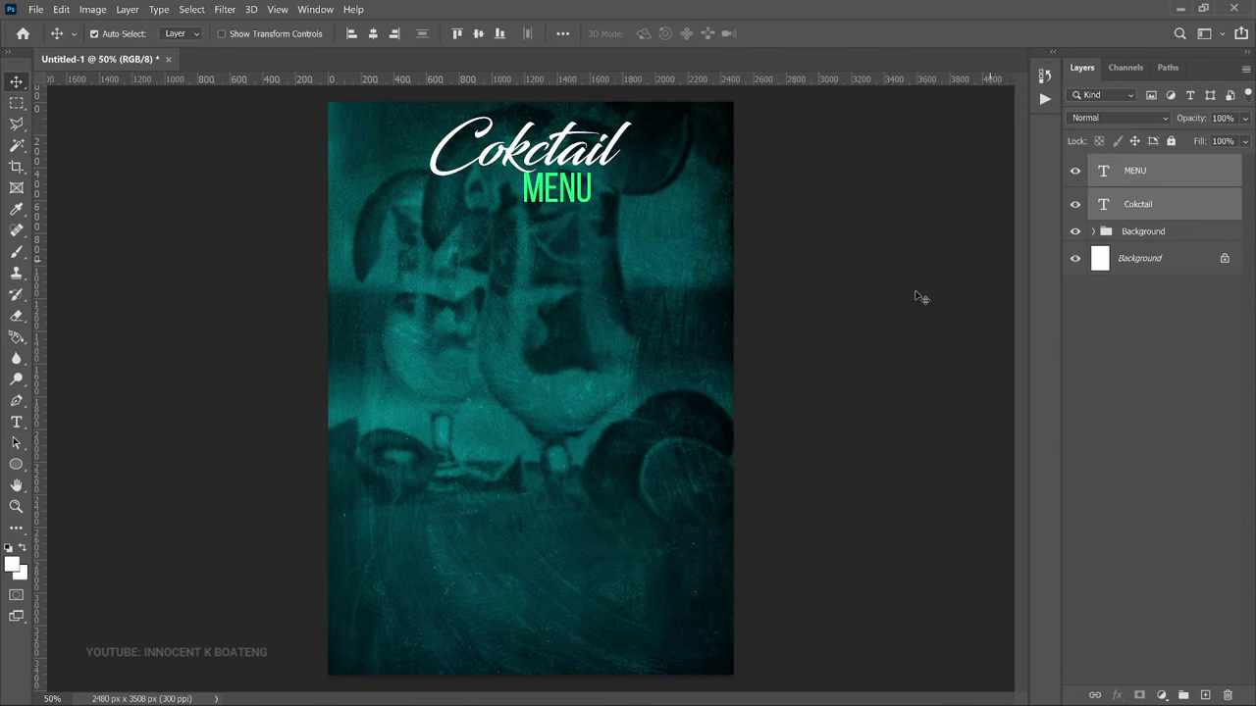
key("ctrl+t")
left_click_drag(632, 204, 594, 171)
key("Return")
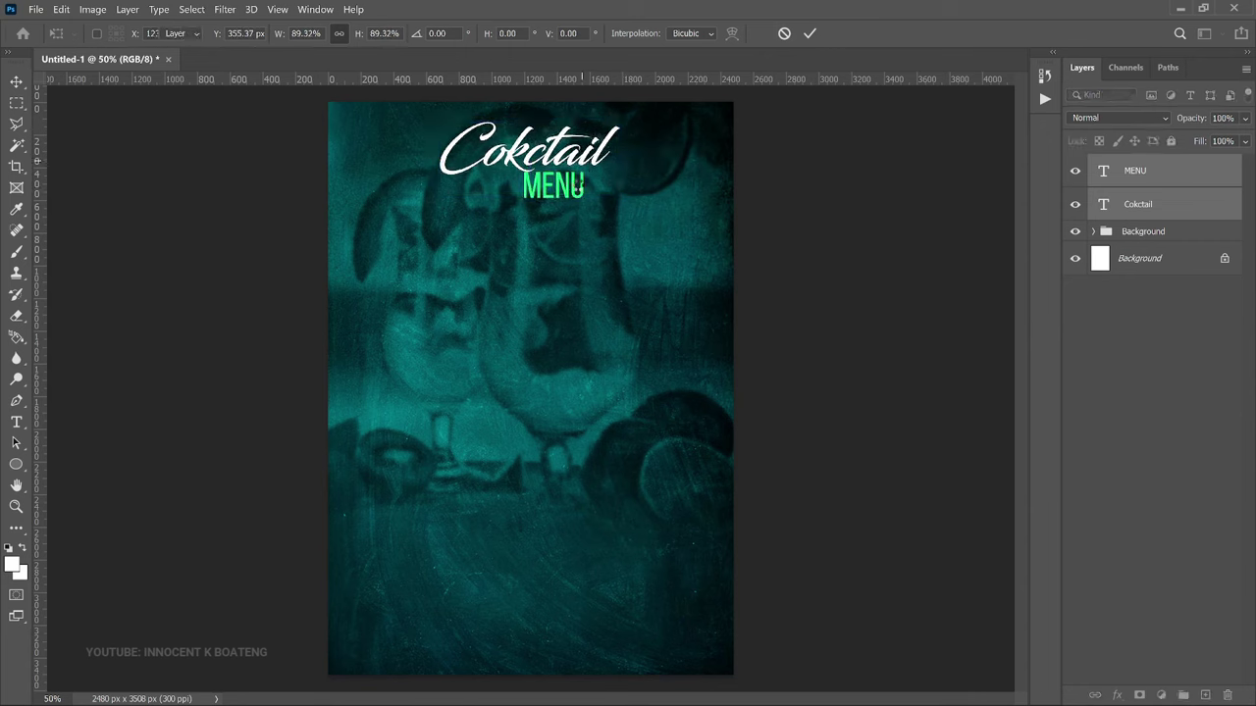
key("ctrl+z")
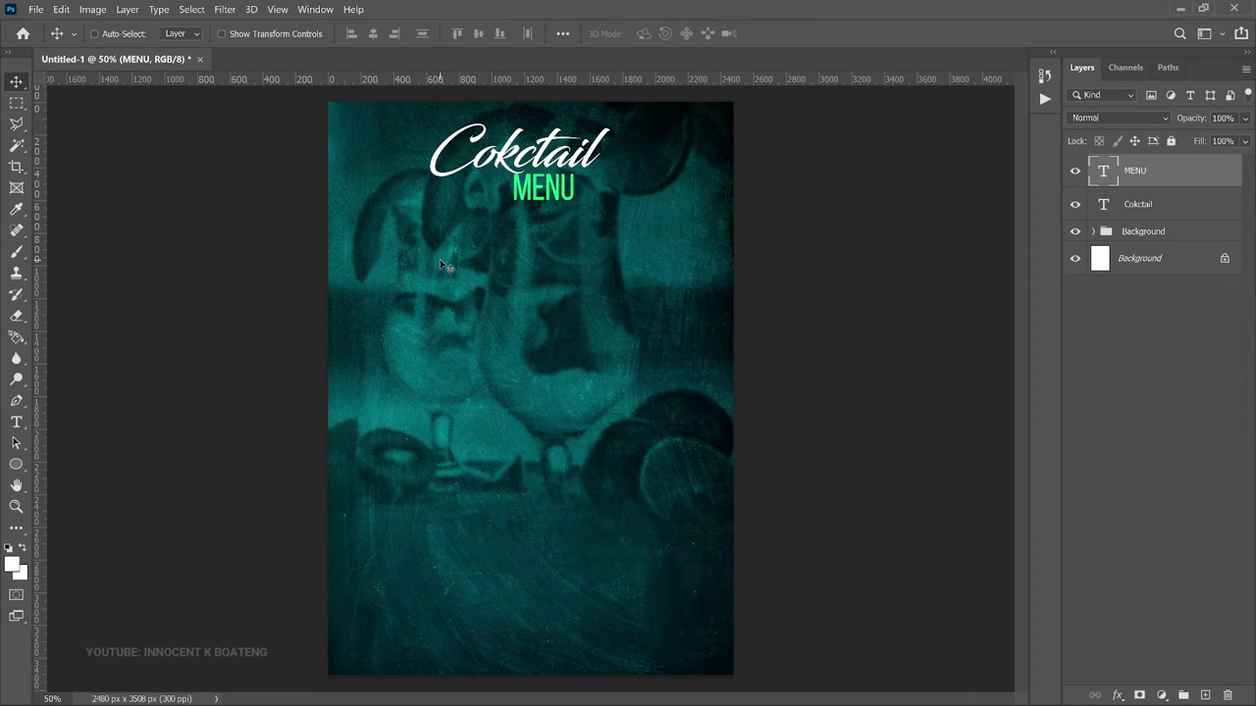
Step: Start a new text layer at the upper left in Poppins Regular, coloured white ffffff
key("t")
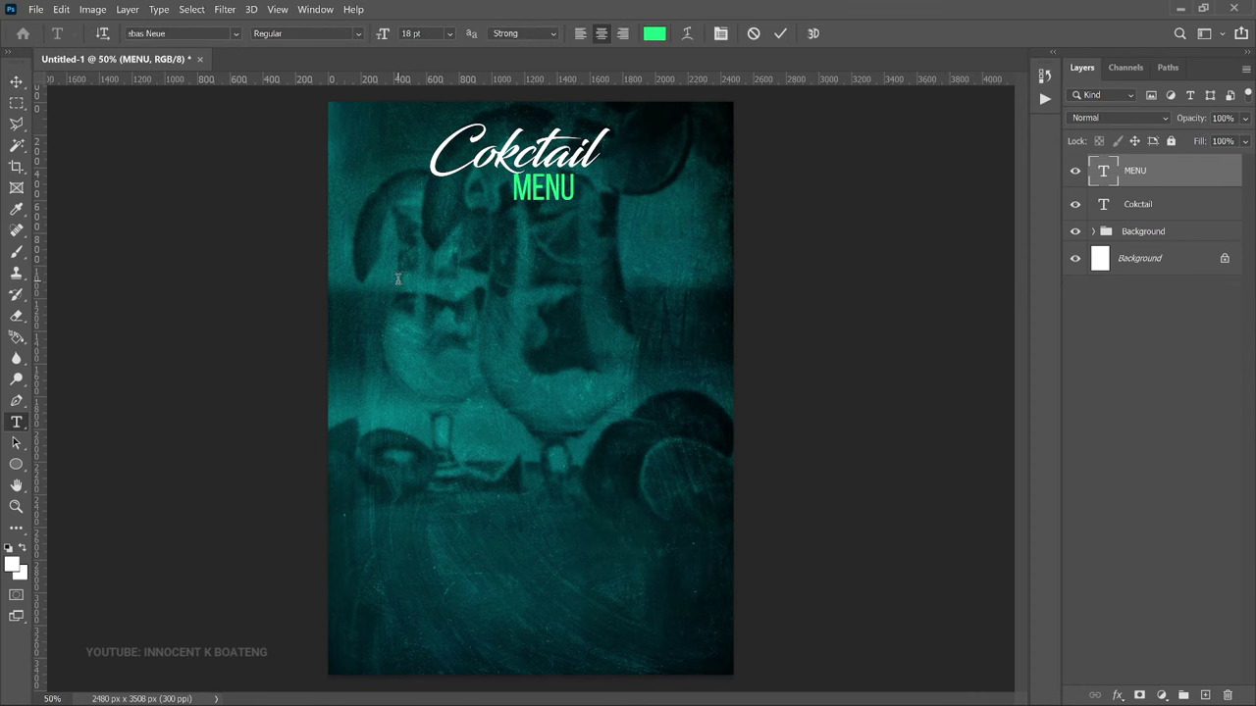
left_click(398, 278)
left_click(191, 33)
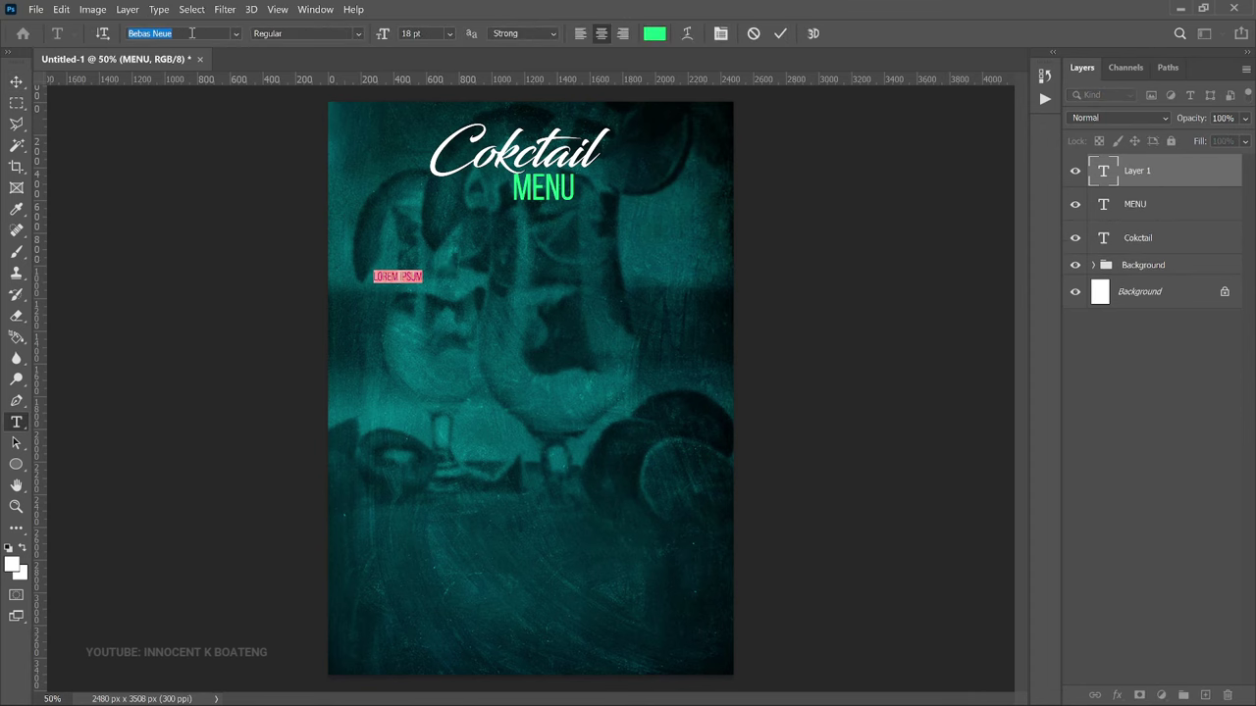
type("poppins")
left_click(238, 178)
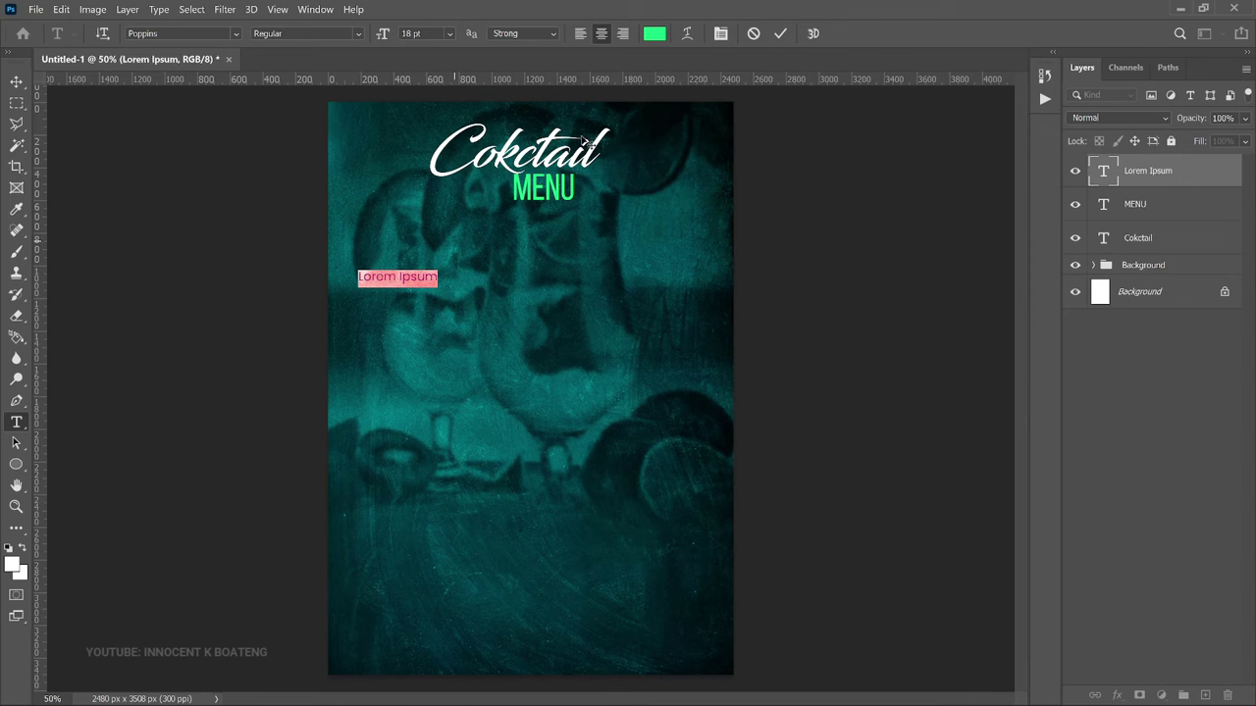
left_click(654, 35)
type("ffffff")
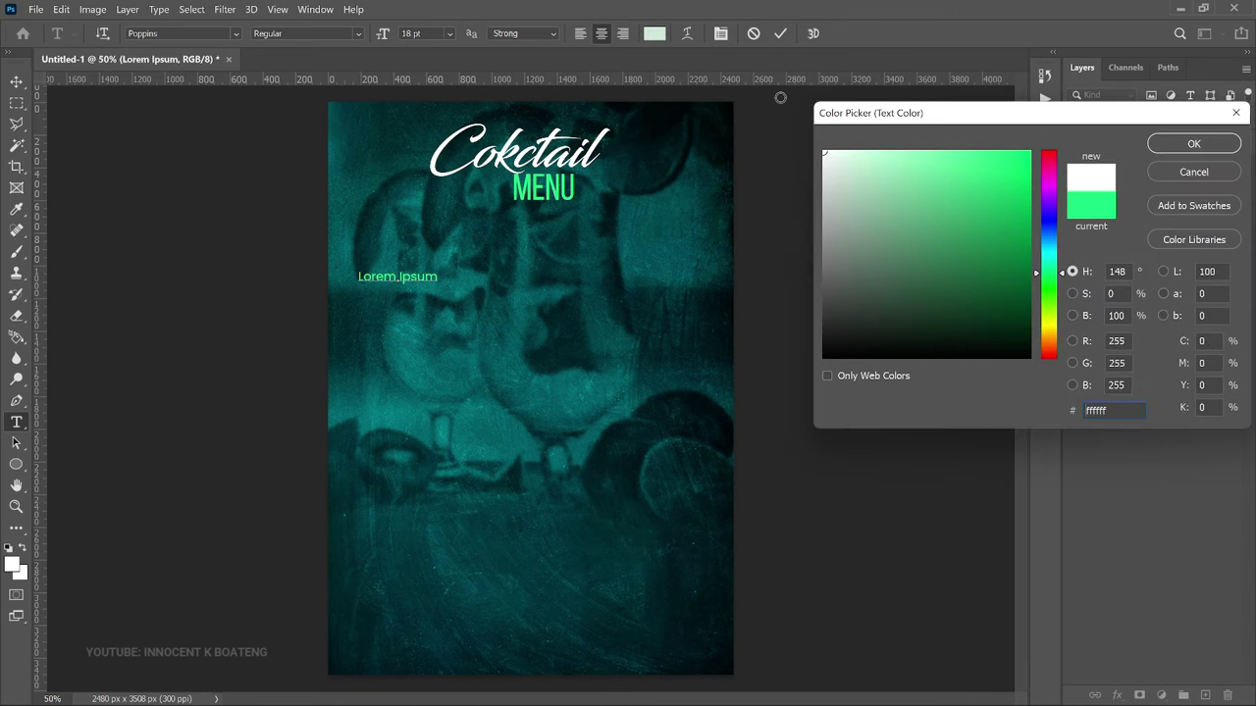
left_click(1193, 143)
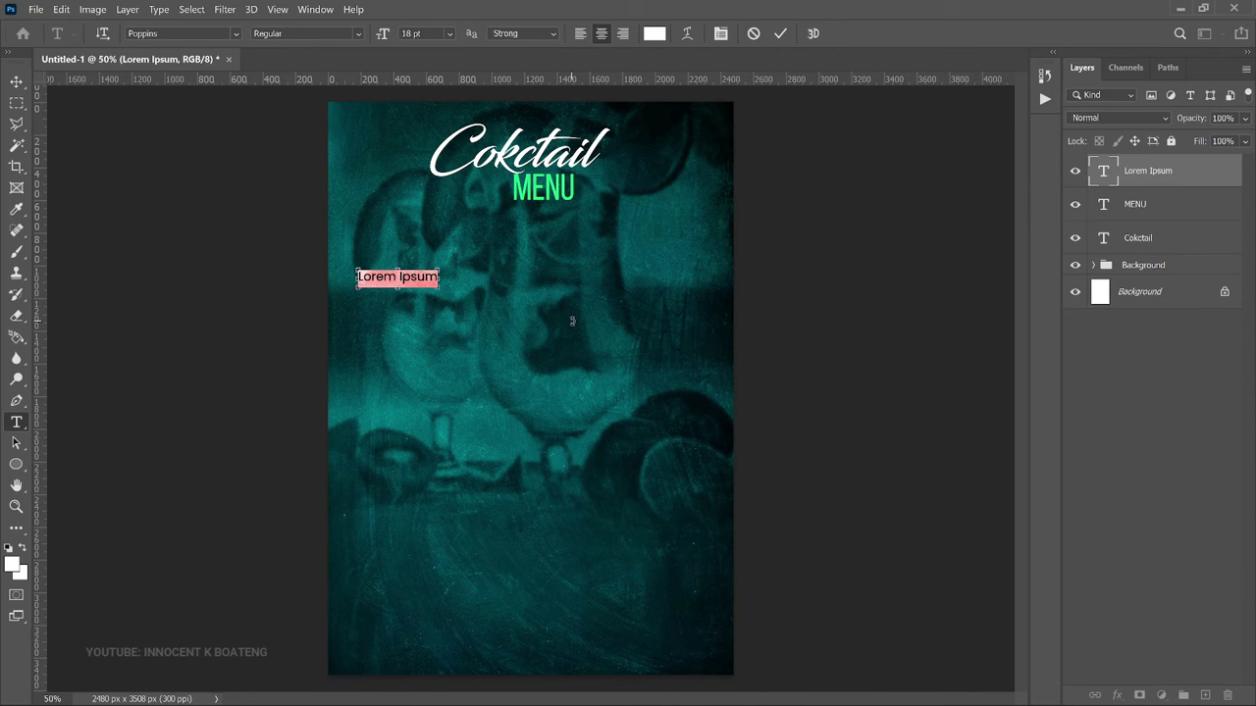
Step: Paste the cocktail list from Sex on the Beach to Strawberry Daiquiri and left-align it
key("ctrl+v")
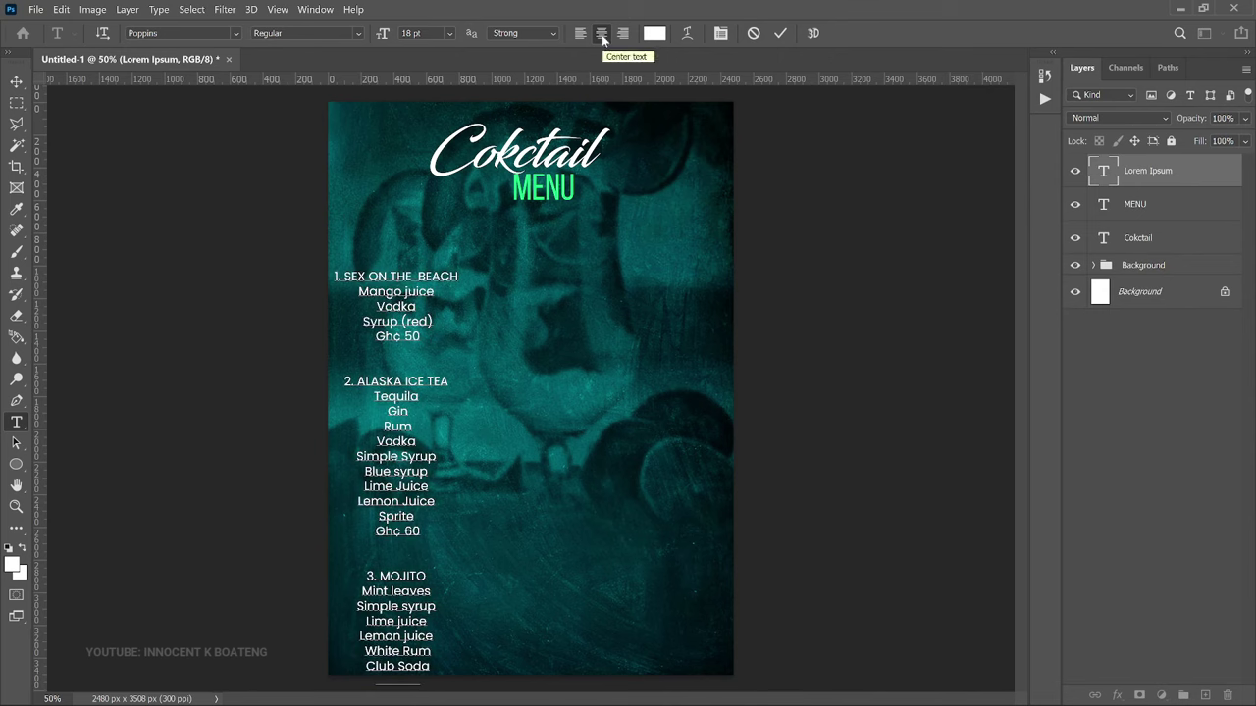
key("ctrl+a")
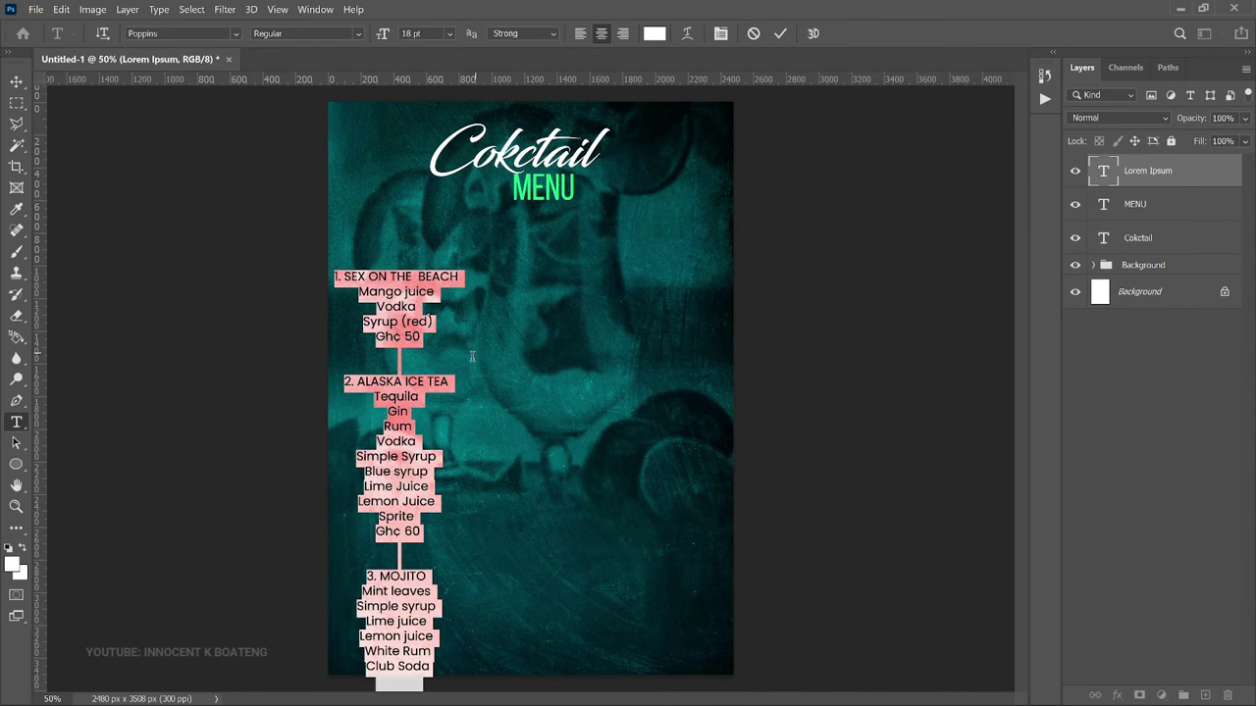
left_click(580, 33)
Step: Move the cocktail list up under the heading and scale it down to about 83%
left_click_drag(478, 514, 516, 435)
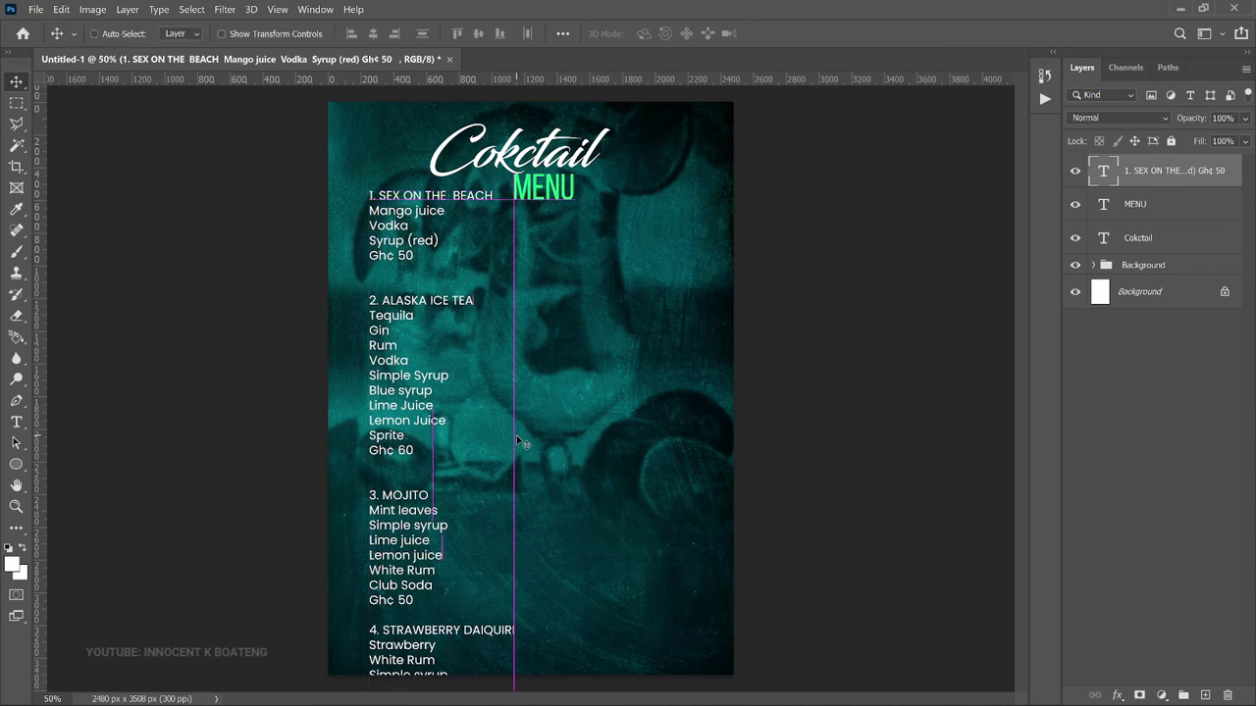
key("ctrl+t")
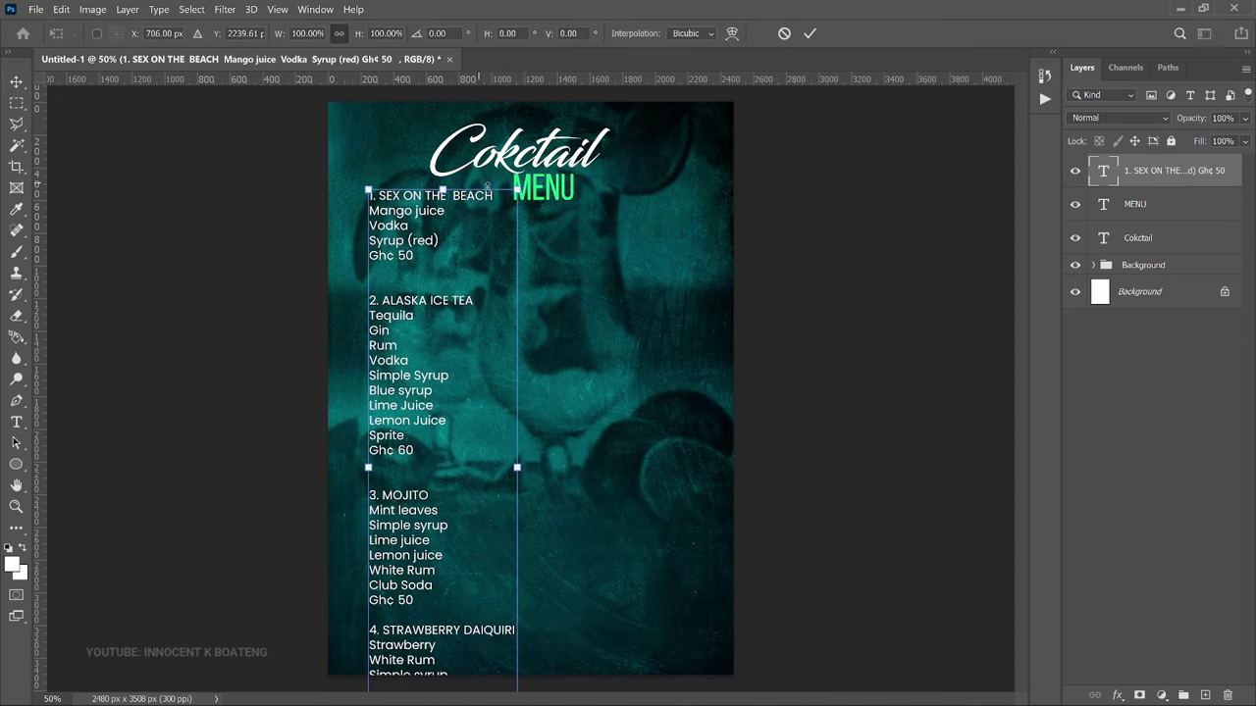
left_click_drag(517, 468, 497, 432)
mouse_move(448, 309)
left_mouse_down()
mouse_move(448, 384)
mouse_move(443, 307)
left_mouse_up()
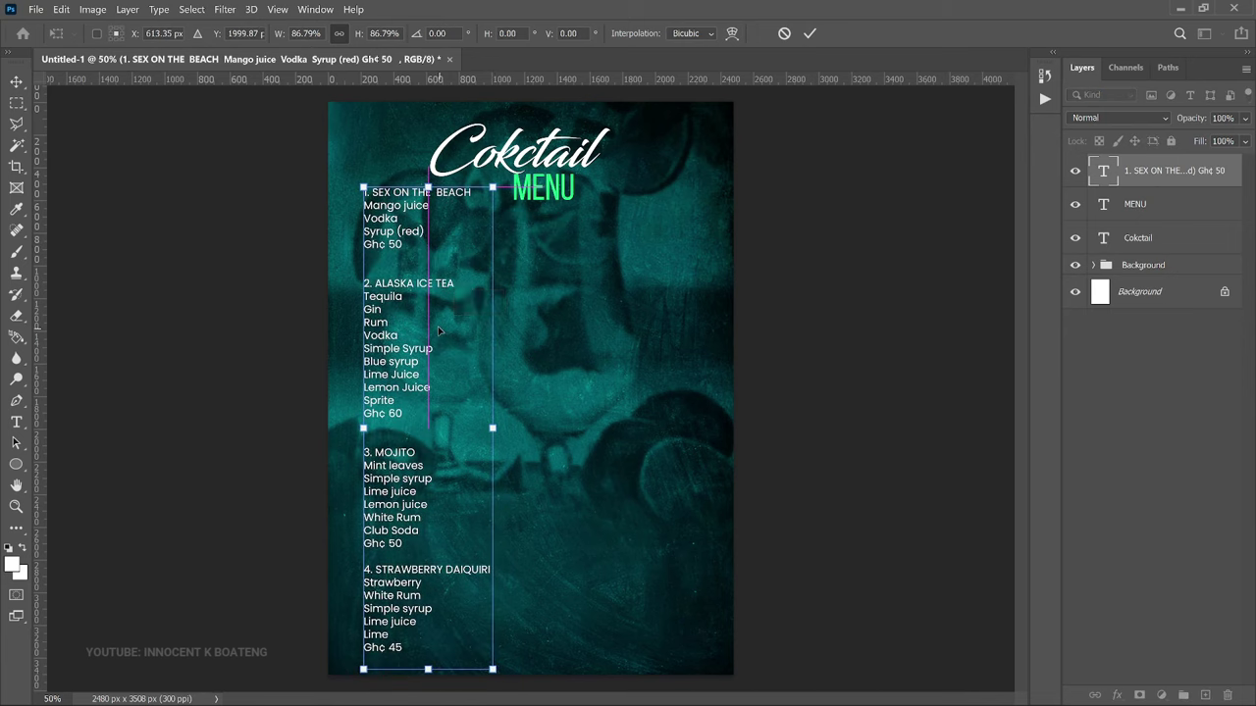
left_click_drag(480, 189, 468, 231)
key("Return")
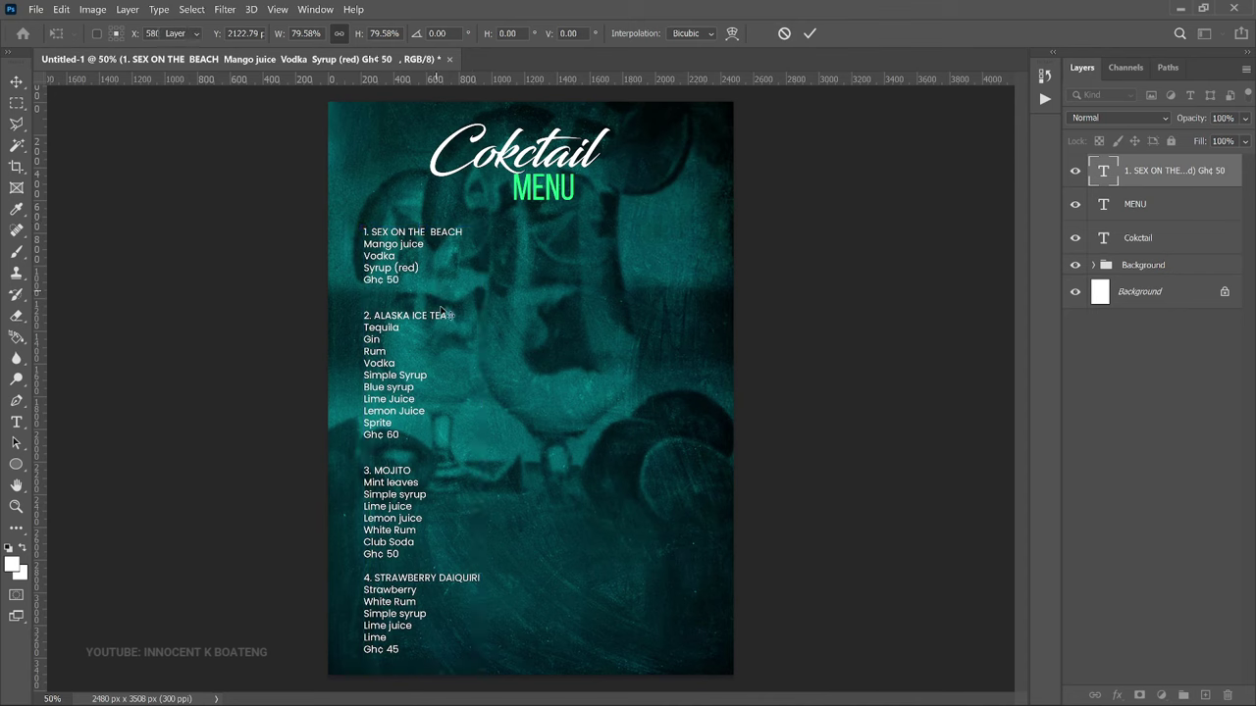
Step: Nudge and slightly shrink the list, then duplicate it as a second column to the right
left_click_drag(432, 322, 432, 314)
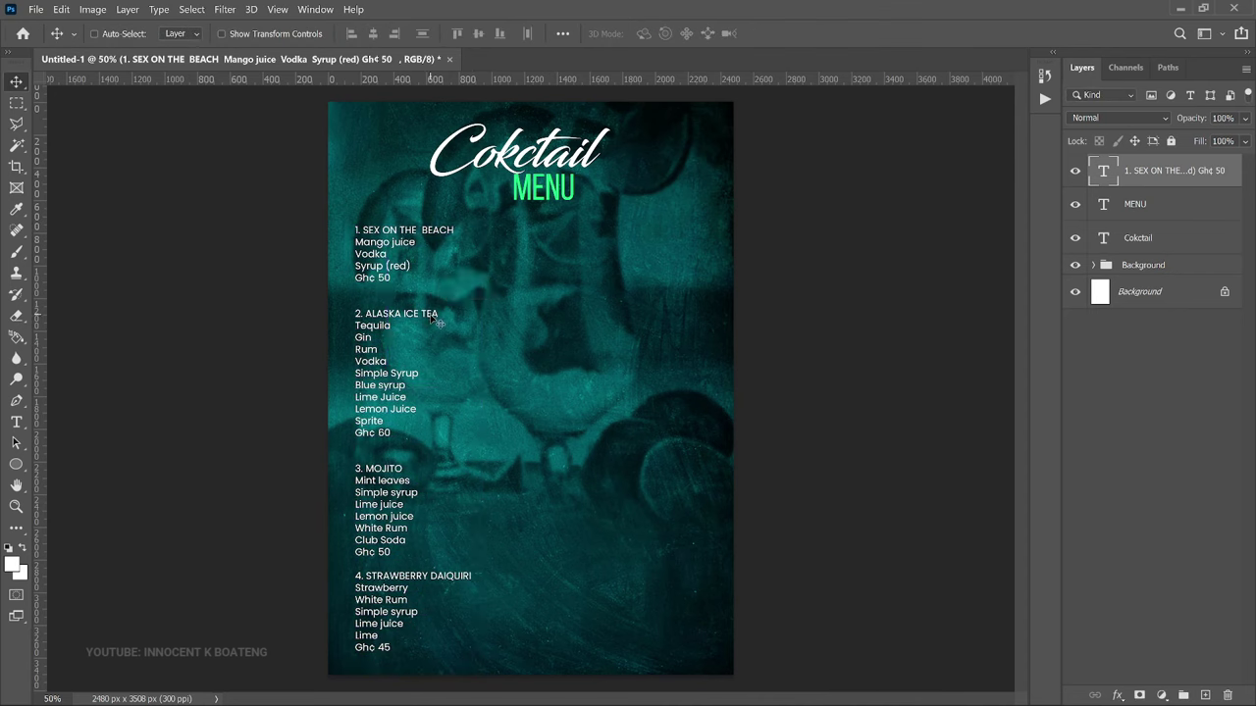
key("ctrl+t")
left_click_drag(473, 226, 472, 228)
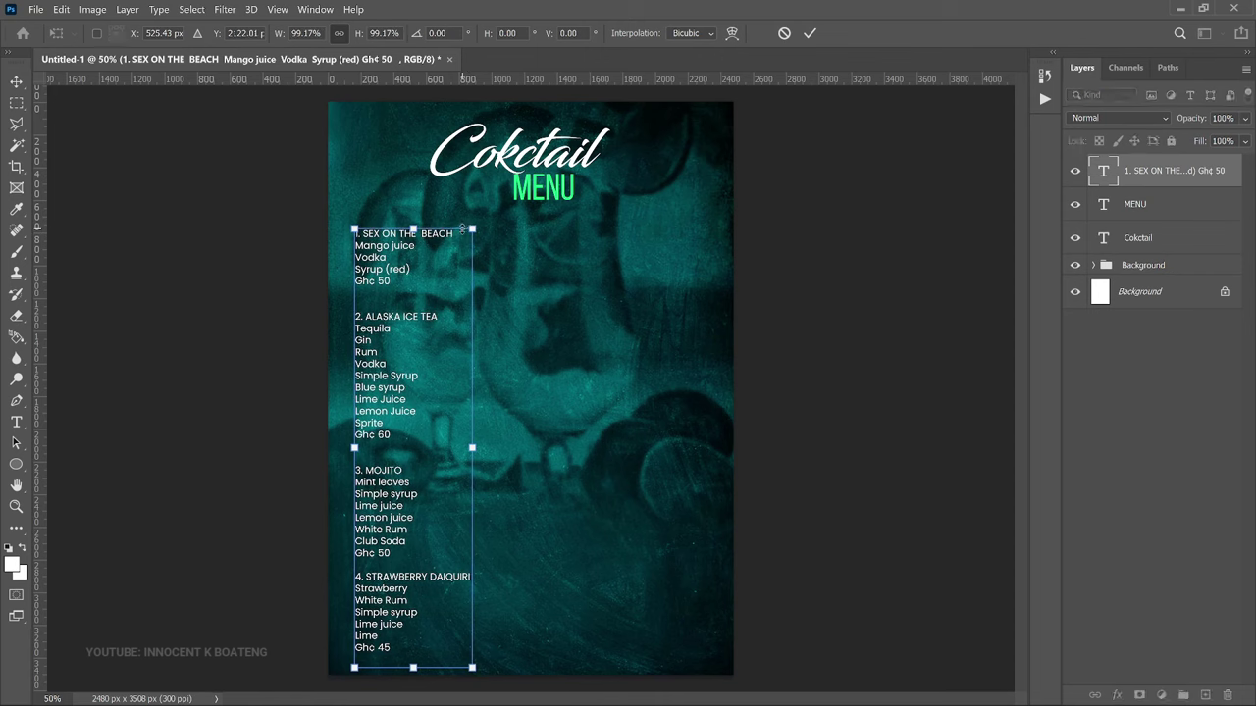
key("Return")
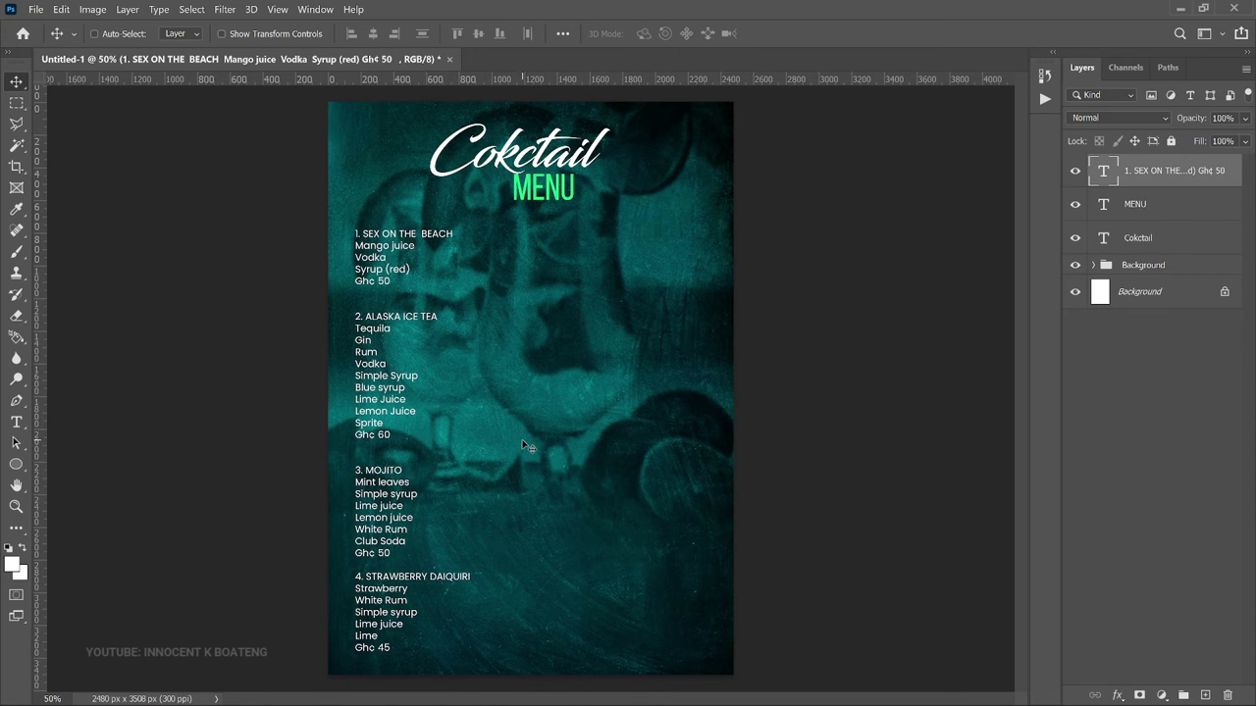
key("ctrl+j")
left_click_drag(402, 409, 538, 418)
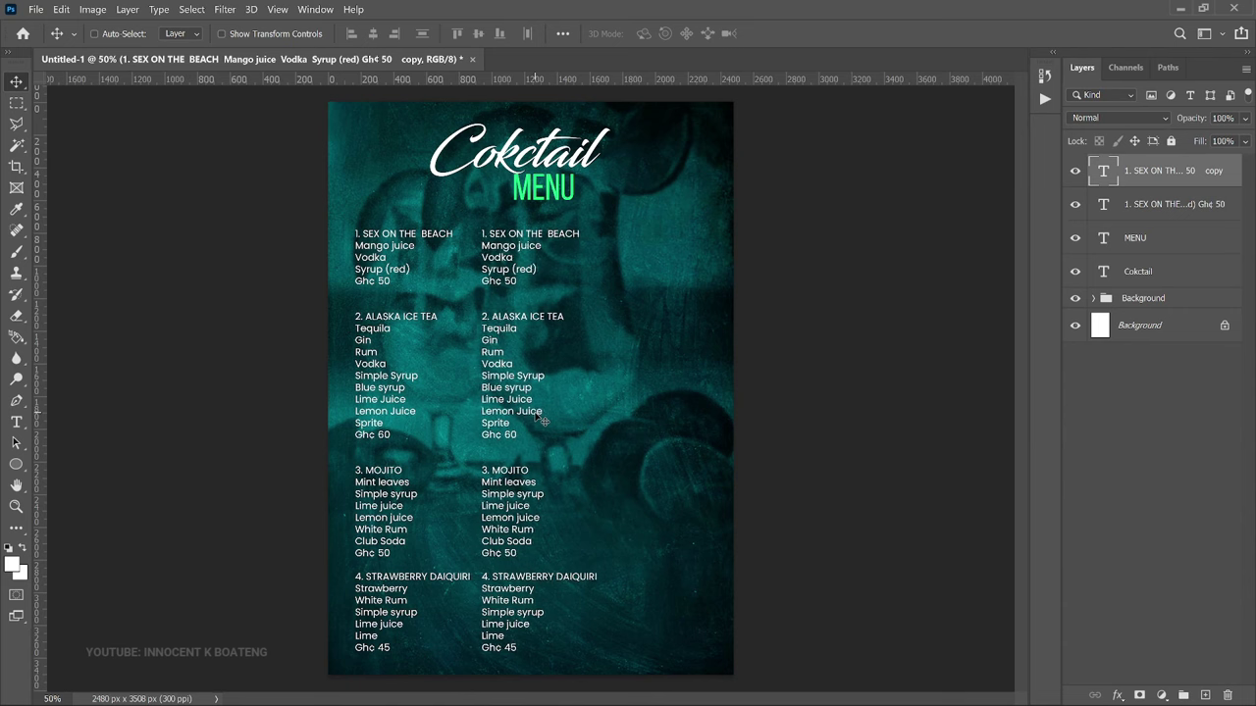
Step: Replace the second column's text with cocktails 5–9, Pink Lady through Louvre, left-aligned
double_click(511, 245)
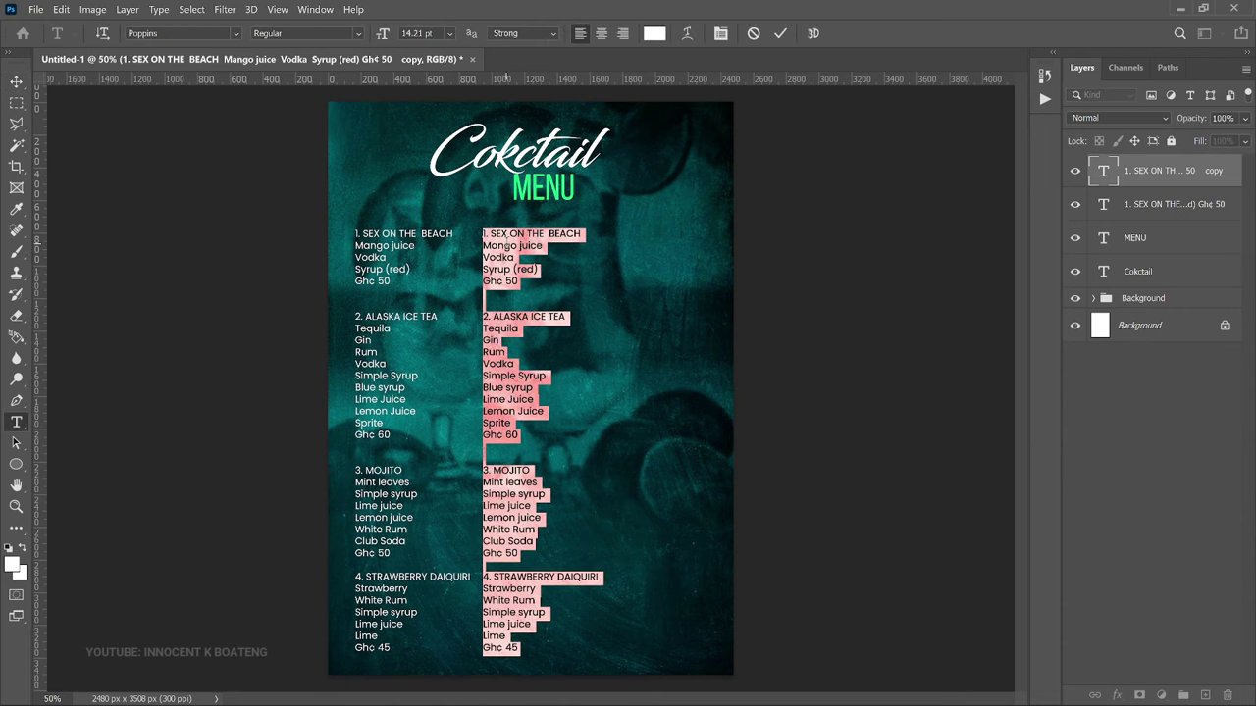
type("5. PINK LADY Gin Lemon Juice Syrup (red) Egg white Ghc 40  6. MARGARITA Tequila Lime juice Ghc 40   7. TOREGIE SPECIAL Vodka Lime juice Club soda Ghc 50   8. PASSIONATE COOLER Fresh pineapple Passion fruit Sugar Snap Lemon juice Mint Pineapple Juice Ghc 70  9. LOUVRE White wine Elderflower syrup Mint leaves Prosecco Lime juice Ghc 70")
key("ctrl+shift+c")
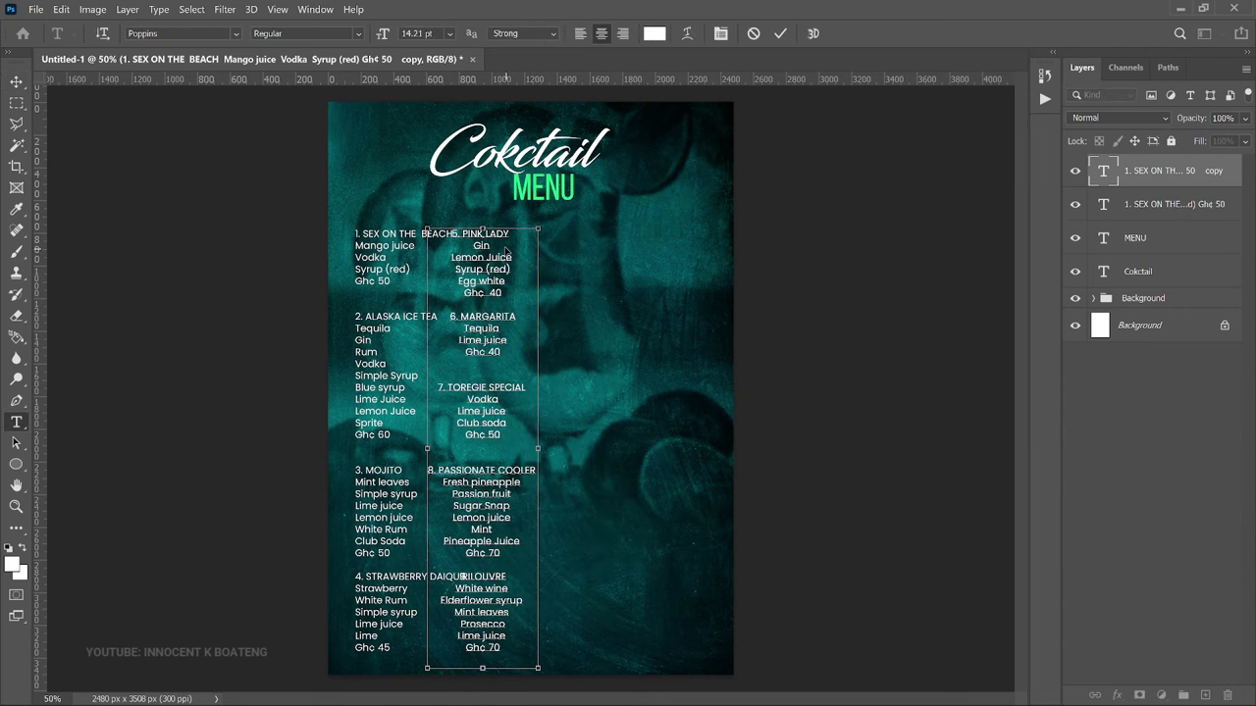
key("ctrl+a")
left_click(580, 33)
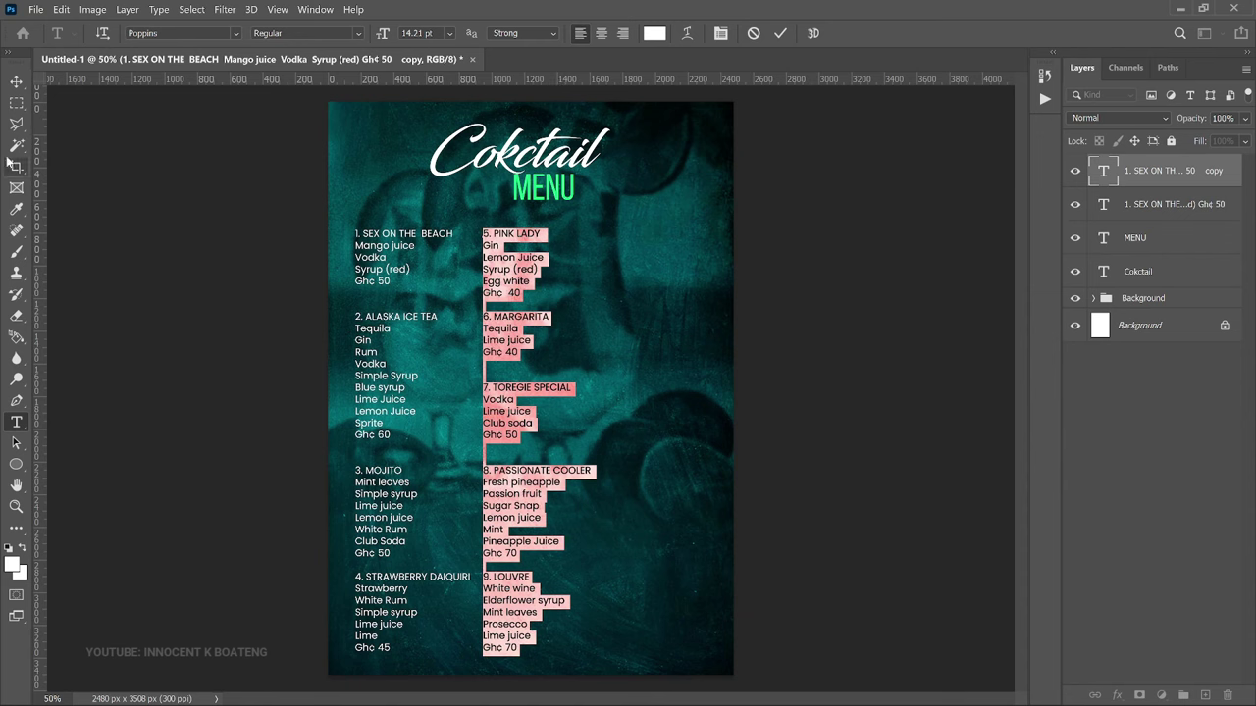
left_click(316, 277)
Step: Duplicate that column to the right as a third column listing Big Buff and Pine Colada, left-aligned
key("v")
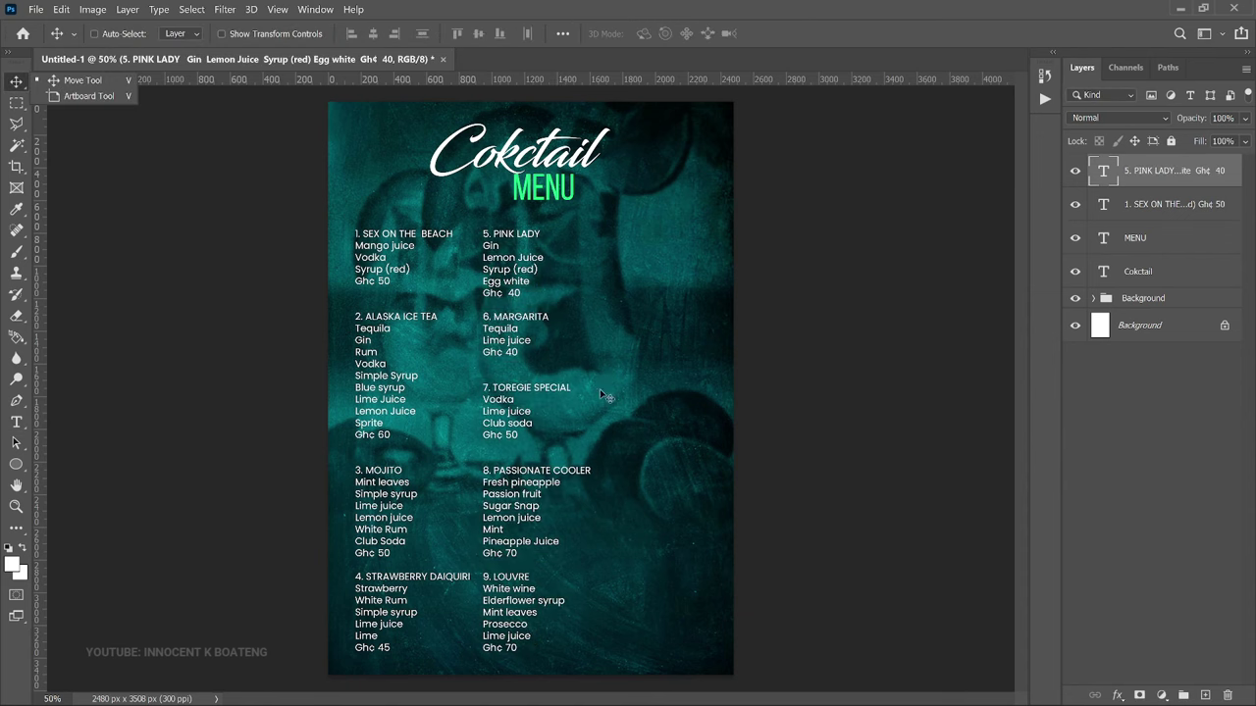
key("ctrl+j")
left_click_drag(588, 370, 707, 337)
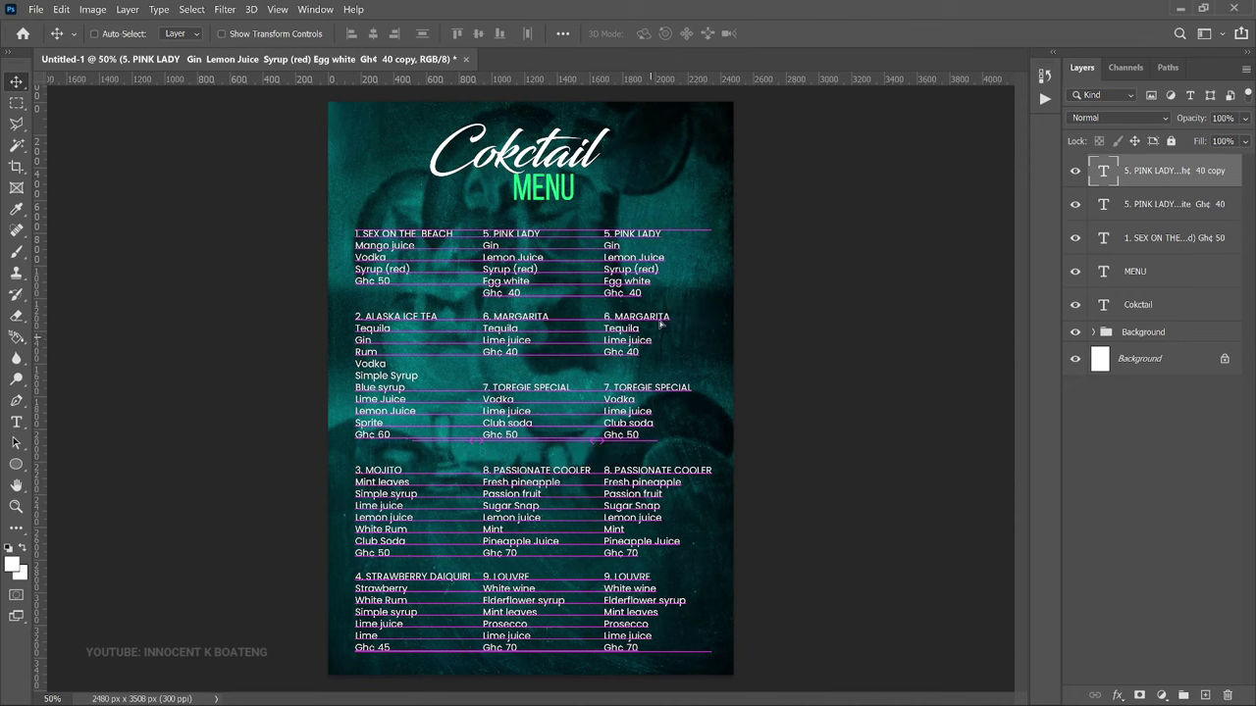
double_click(627, 331)
key("ctrl+v")
key("ctrl+shift+c")
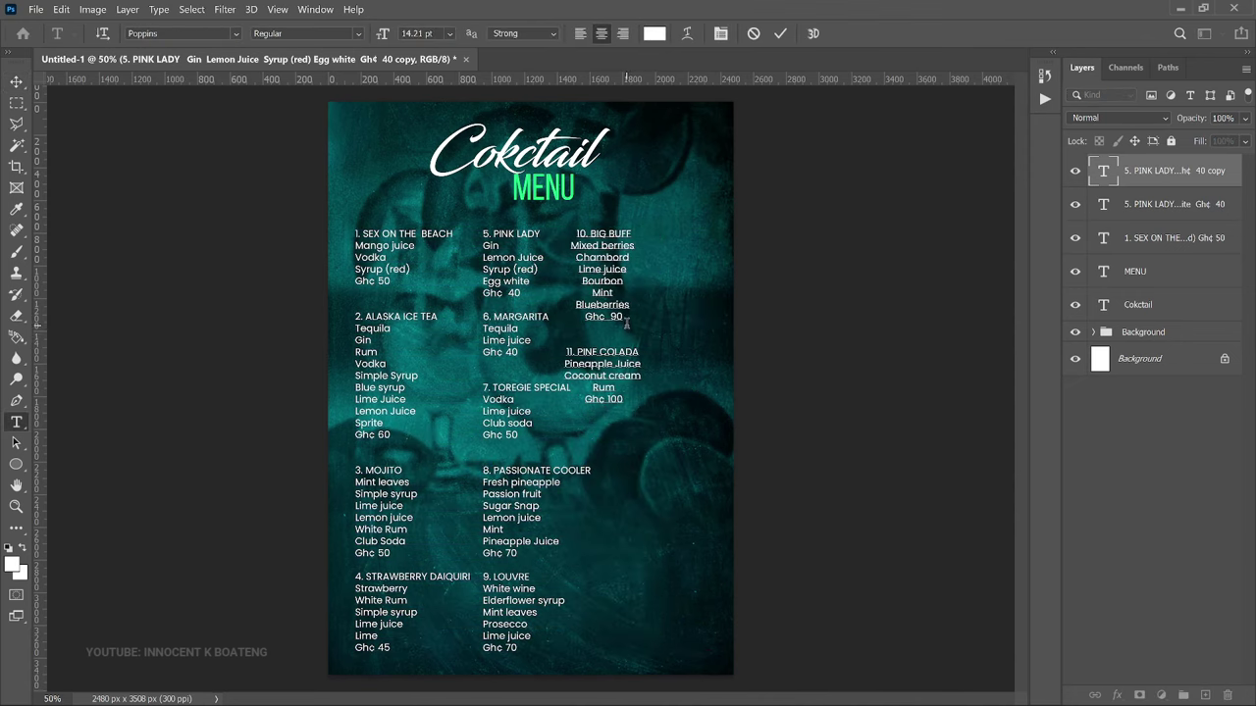
key("ctrl+a")
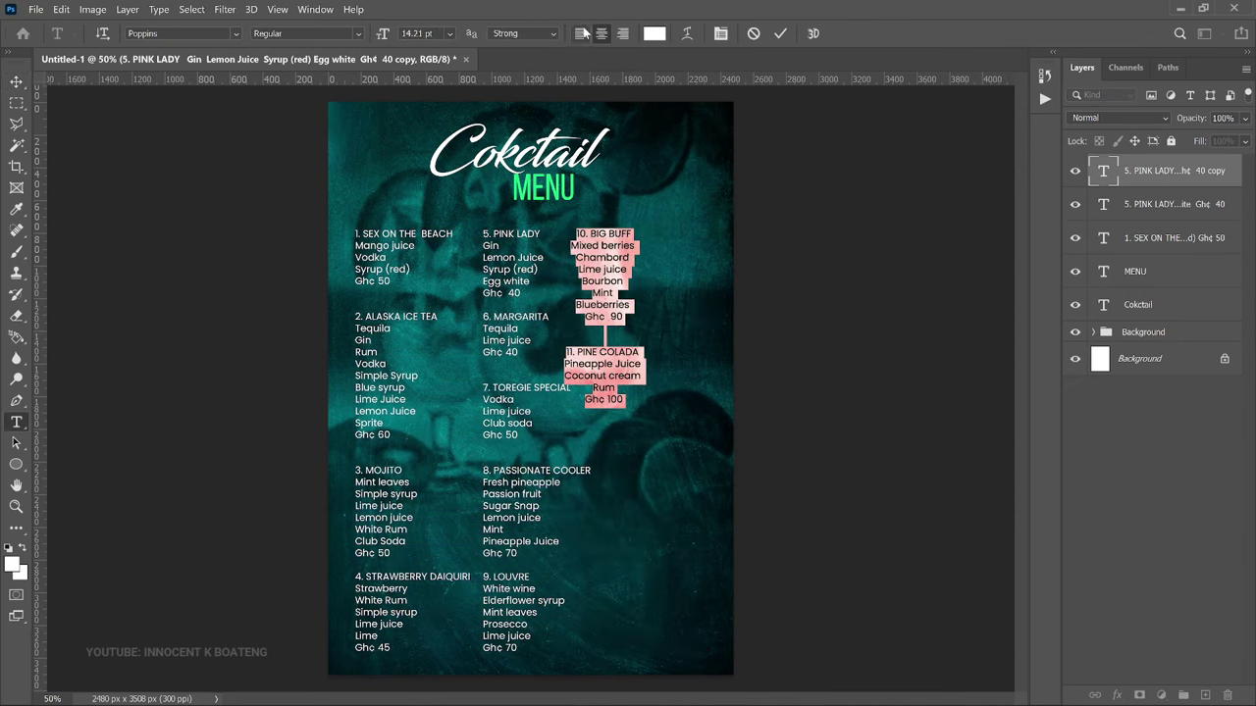
left_click(583, 34)
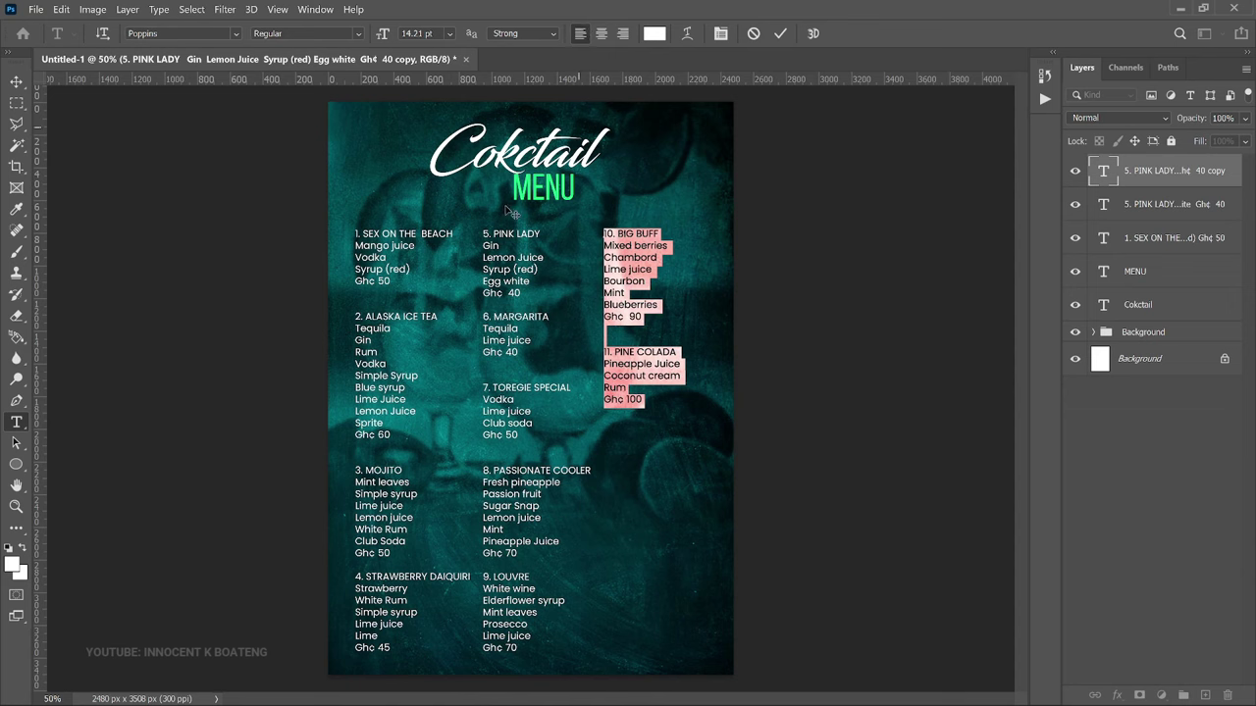
left_click(16, 82)
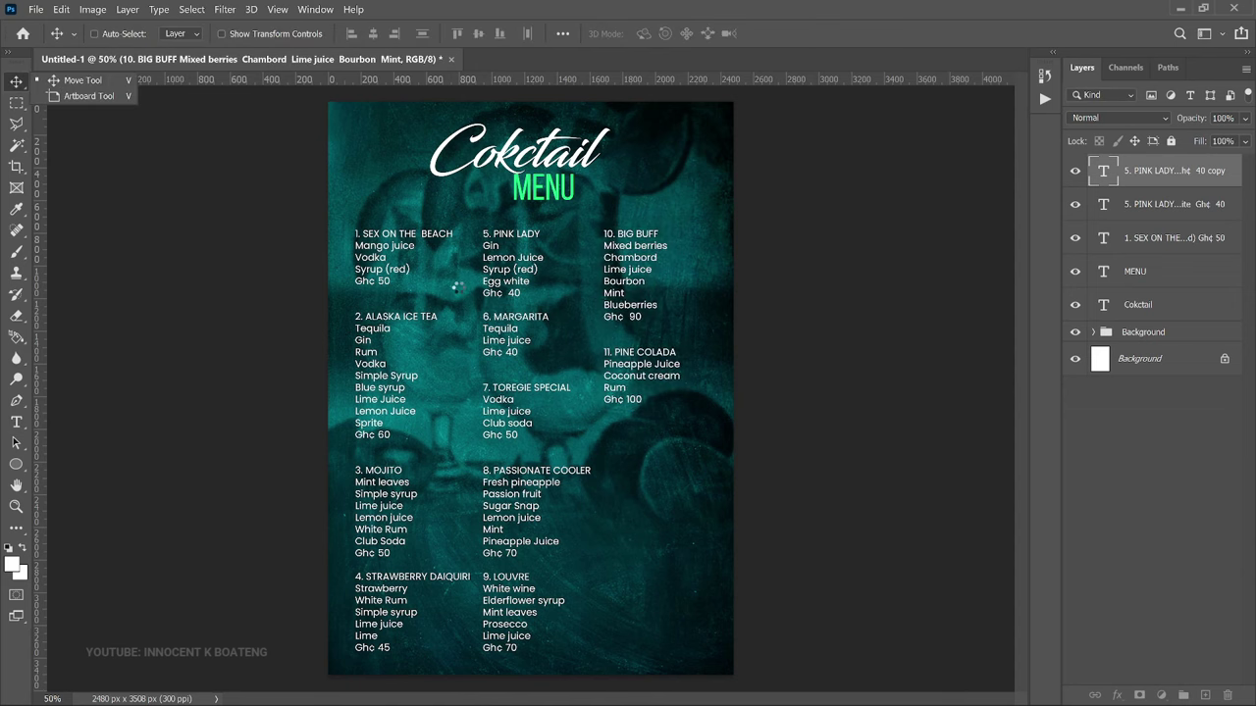
Step: Select the 5. PINK LADY column layer and nudge it slightly right
left_click(462, 291)
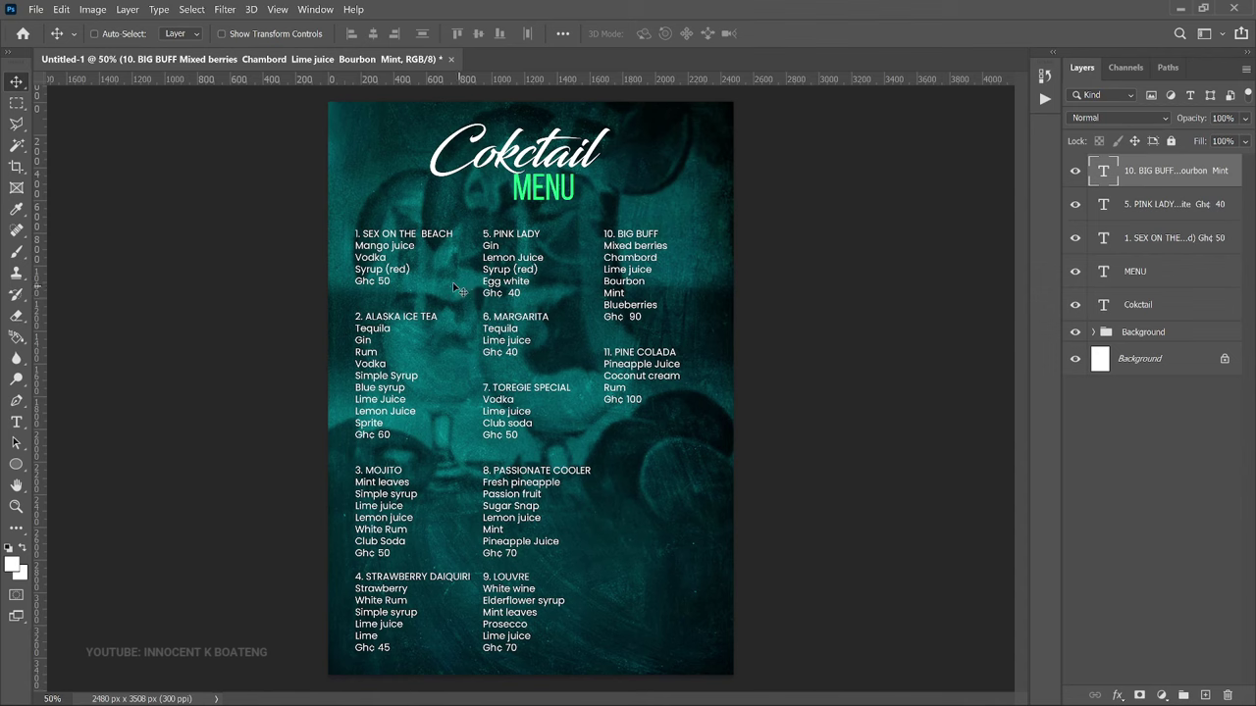
right_click(506, 345)
left_click(540, 354)
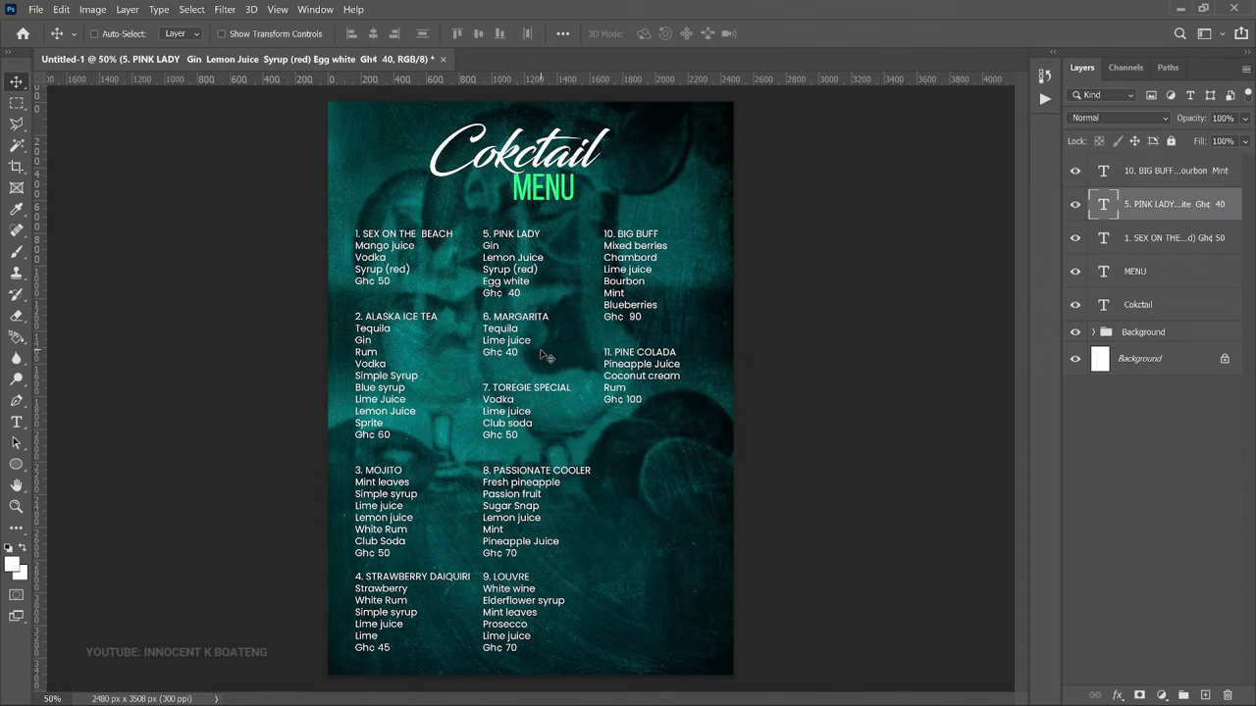
key("Right")
key("Right")
key("Right")
key("Right")
key("Right")
key("Right")
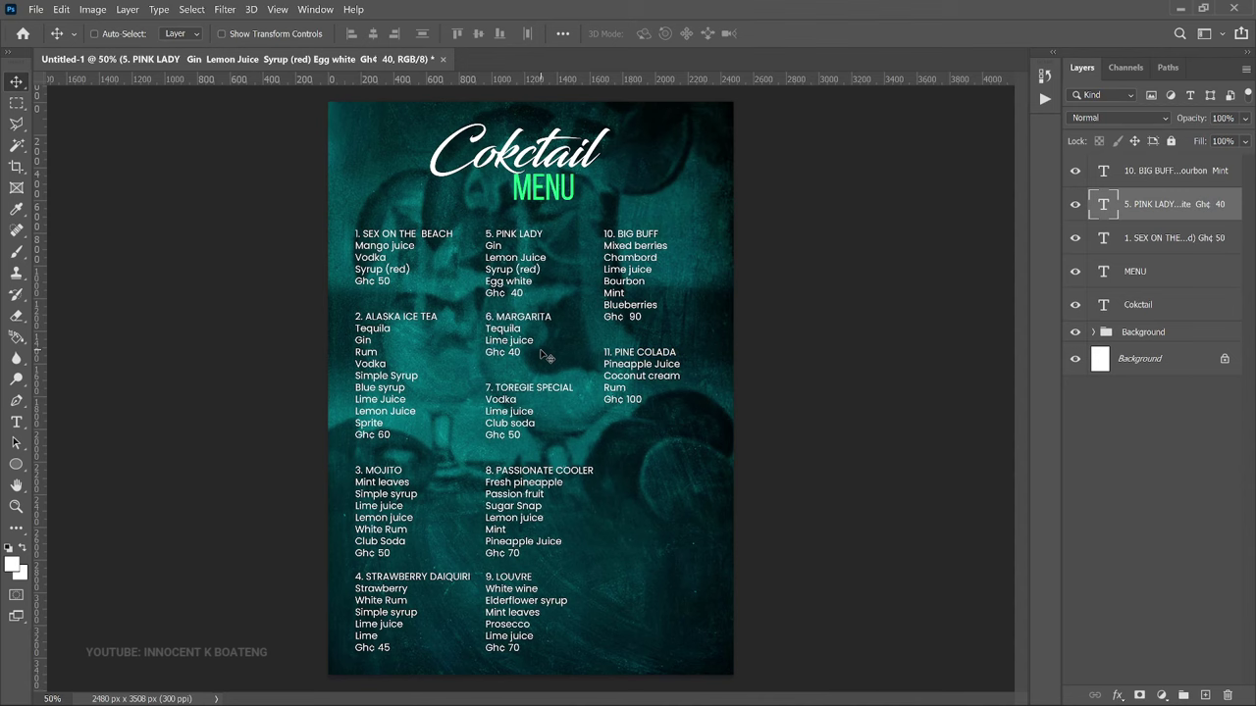
key("Right")
key("Right")
key("Right")
key("Right")
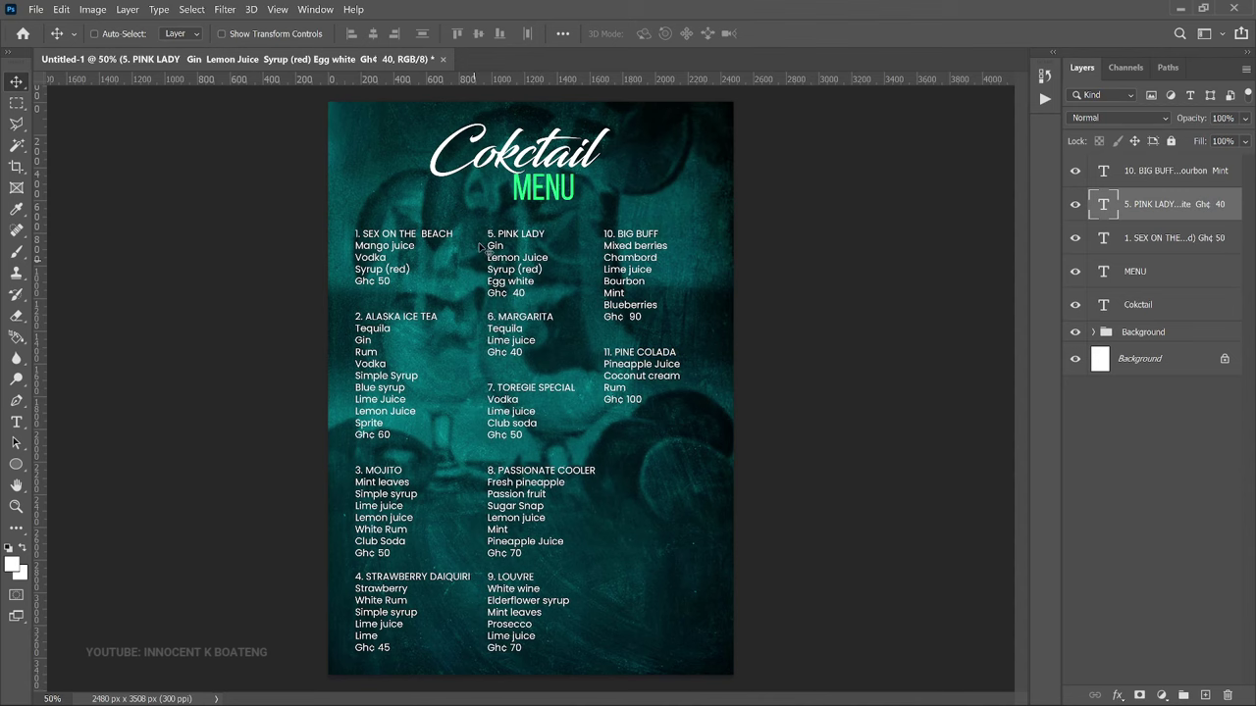
Step: Zoom in and make the 1. SEX ON THE BEACH heading Poppins Bold
key("z")
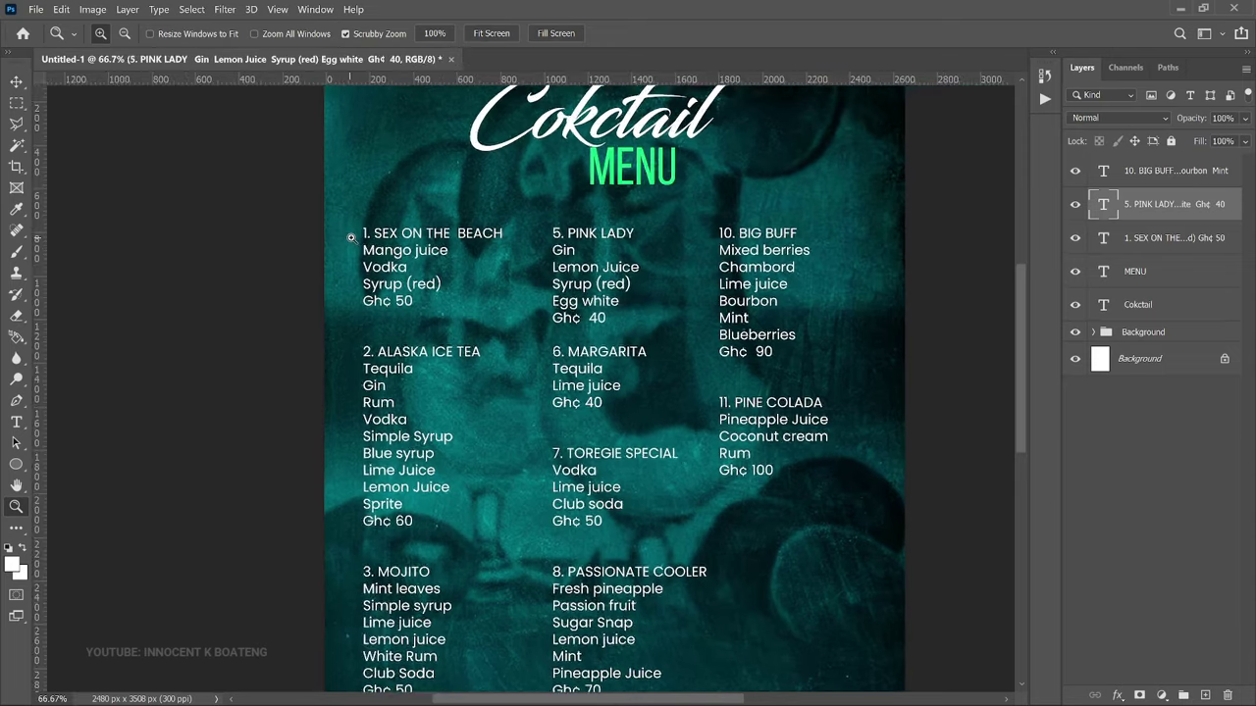
left_click(334, 235)
key("t")
left_click(402, 266)
left_click_drag(366, 262, 599, 256)
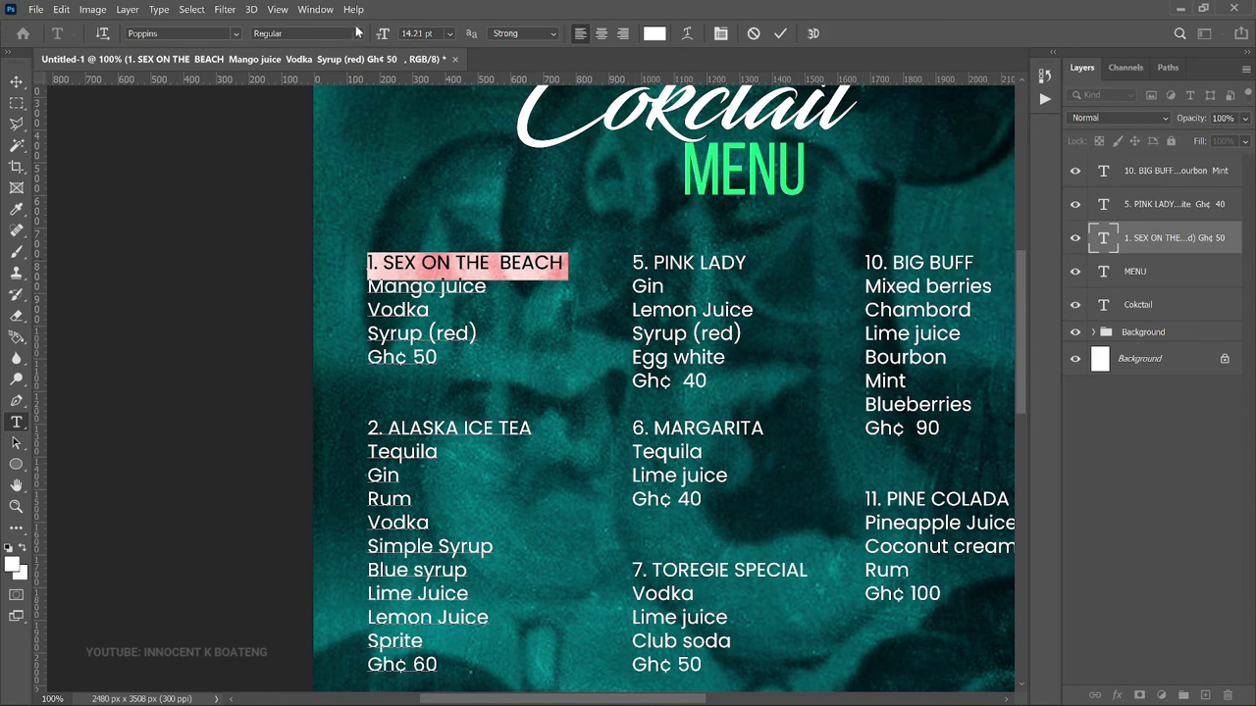
left_click(356, 34)
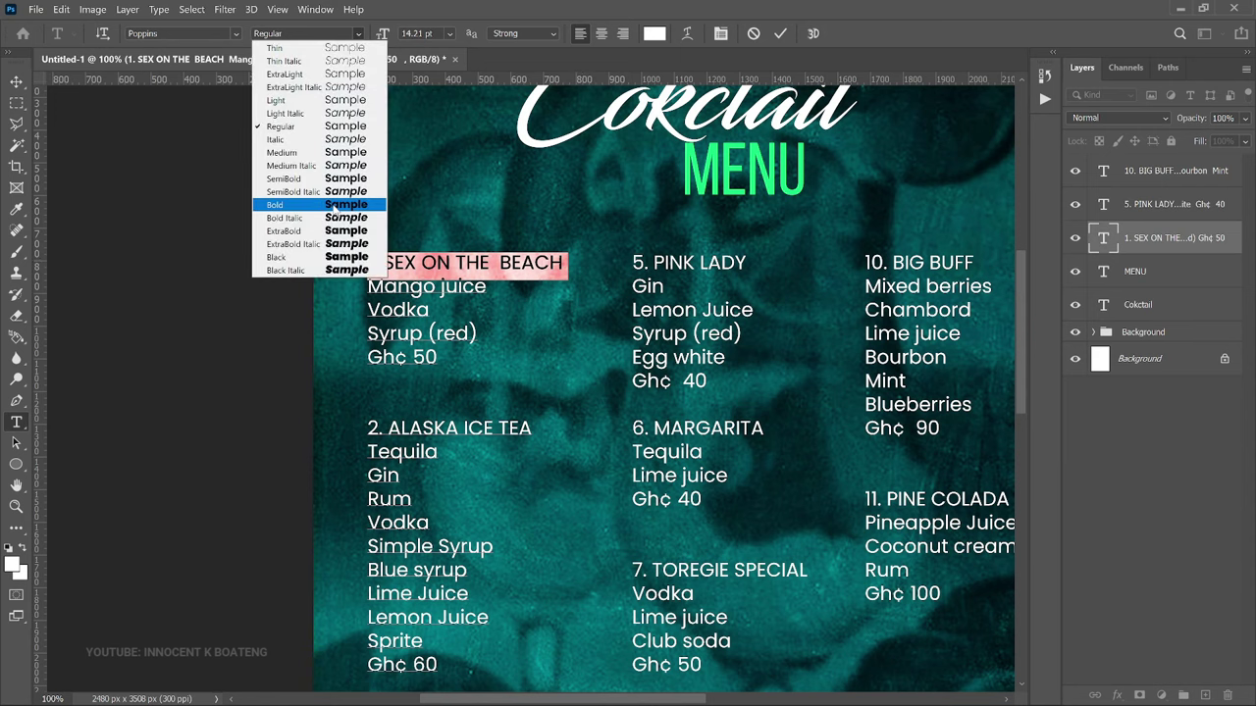
left_click(380, 208)
Step: Colour the 1. SEX ON THE BEACH heading orange ff8400
left_click(653, 34)
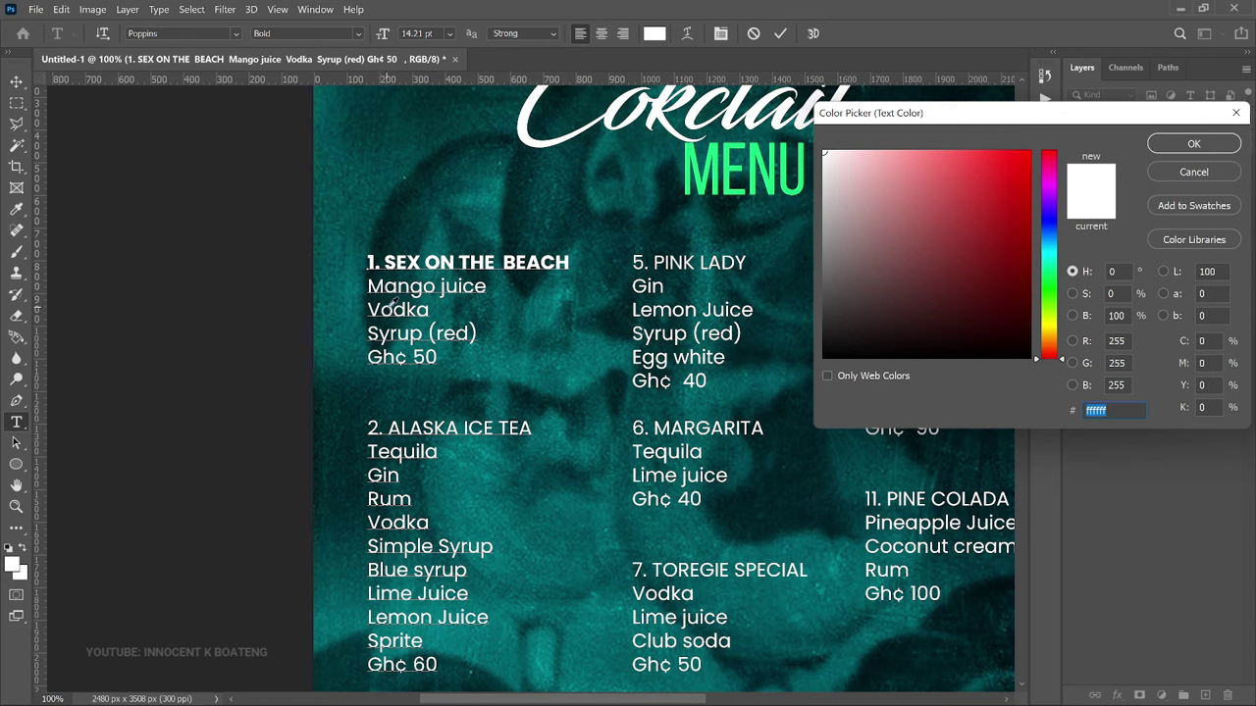
left_click(1052, 335)
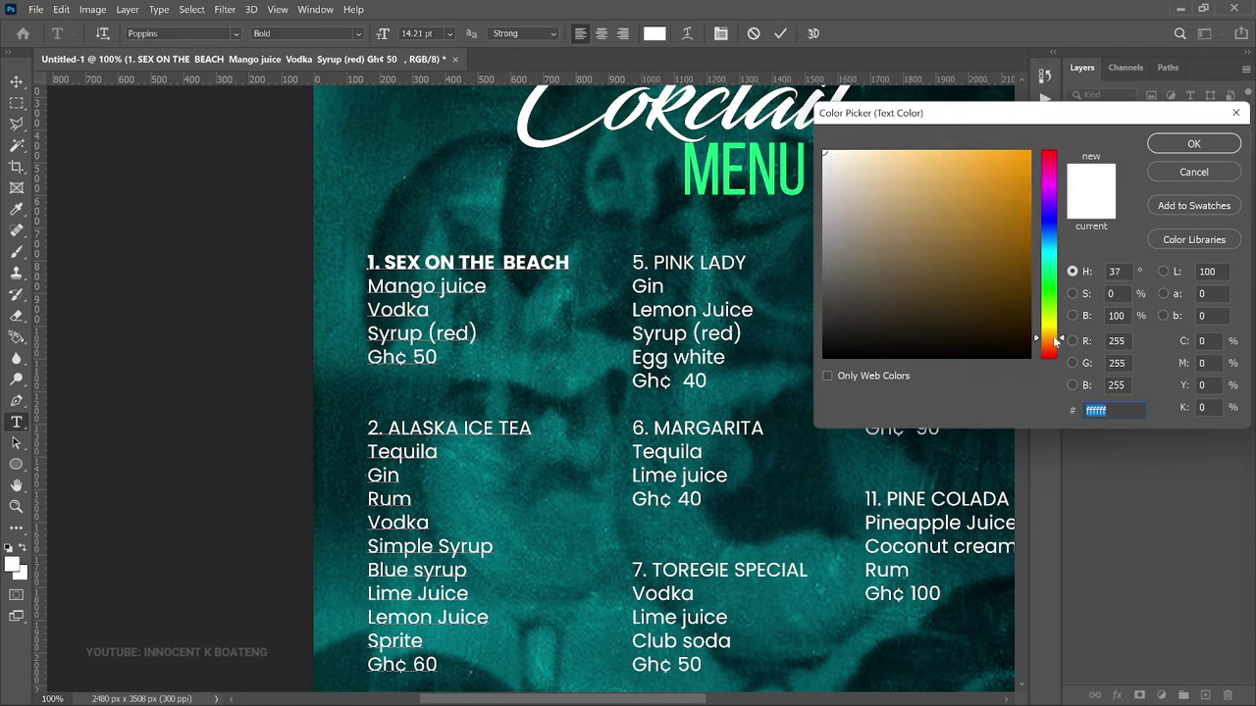
left_click(1029, 151)
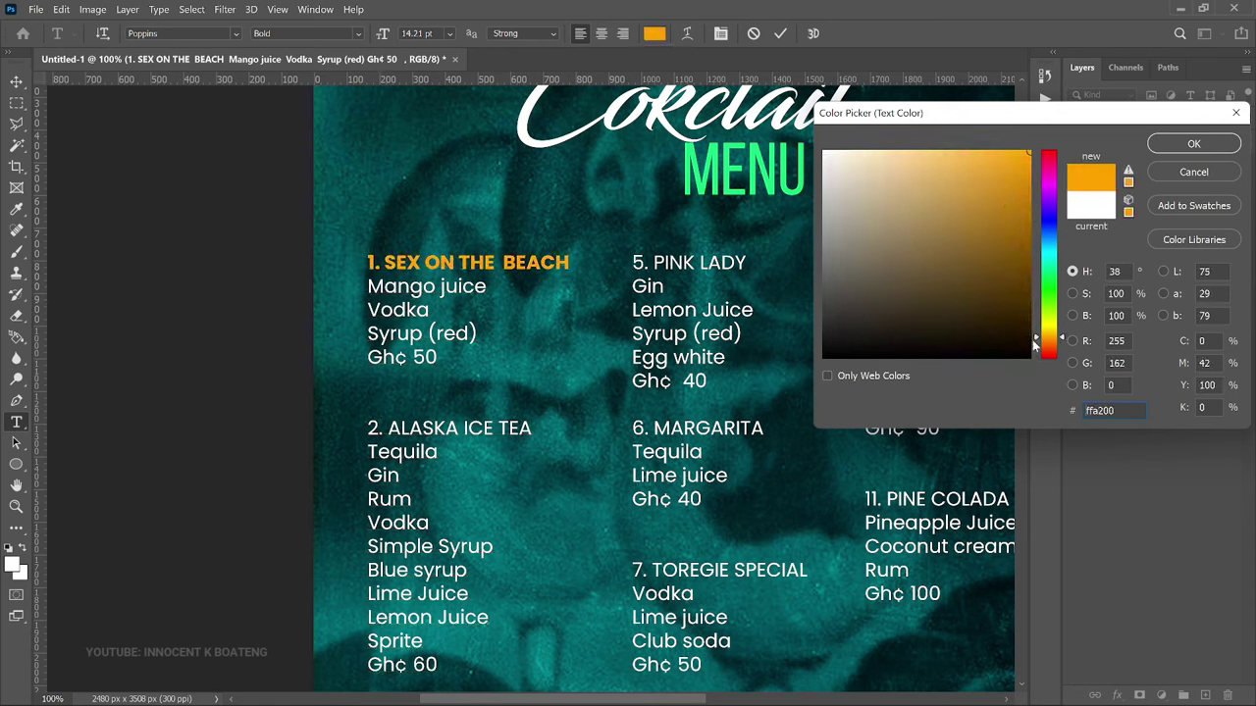
left_click(1046, 340)
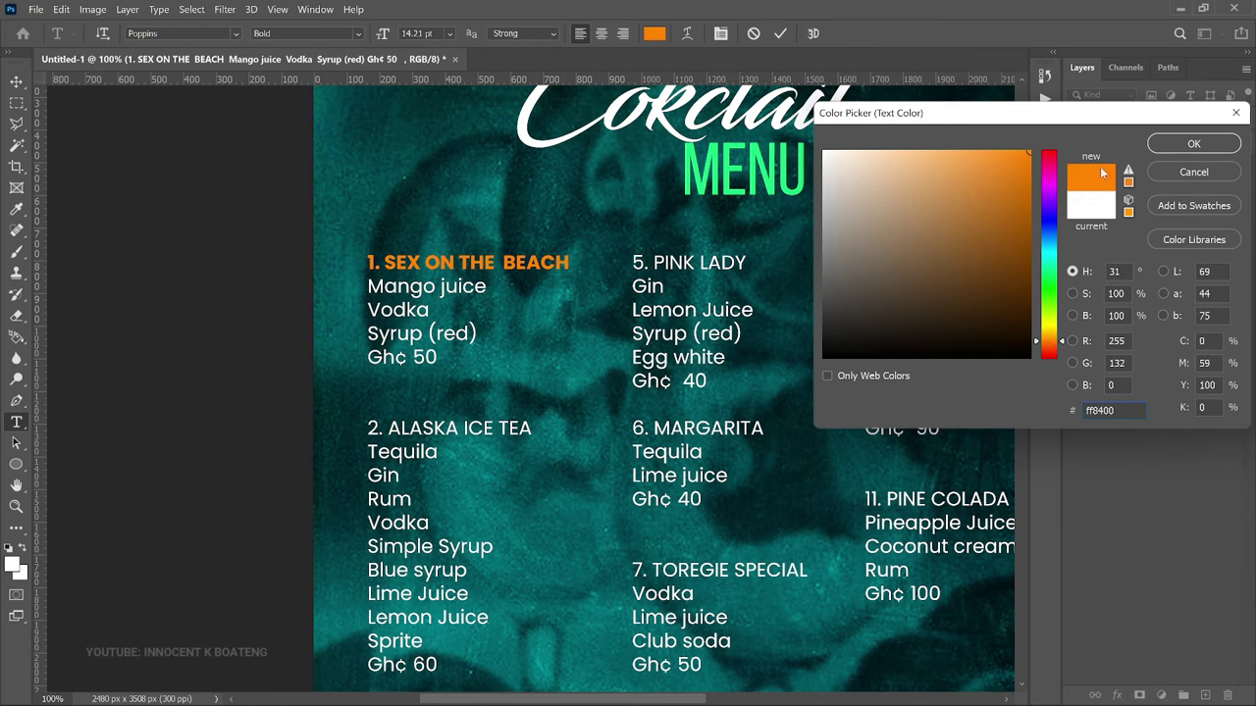
left_click(1198, 147)
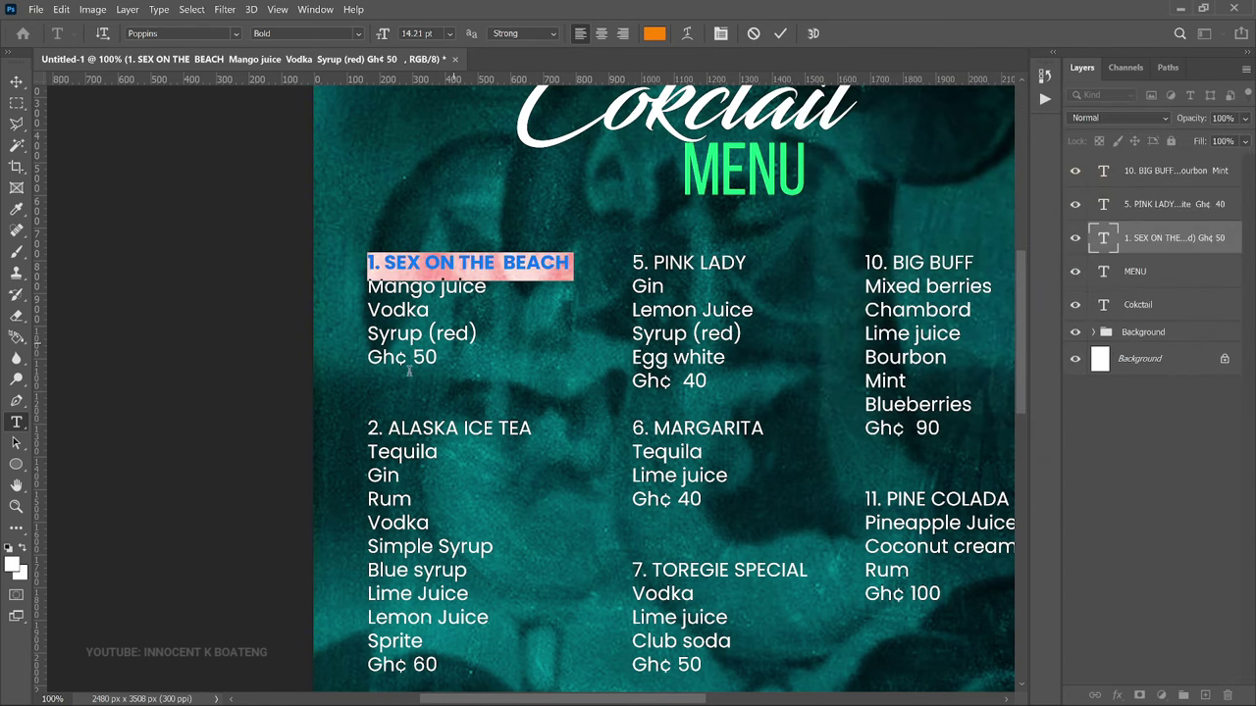
scroll(408, 371, "right", 2)
left_click(294, 358)
Step: Make the Ghc 50 price under Sex on the Beach Poppins SemiBold in yellow ffc600
left_click(339, 358, "shift")
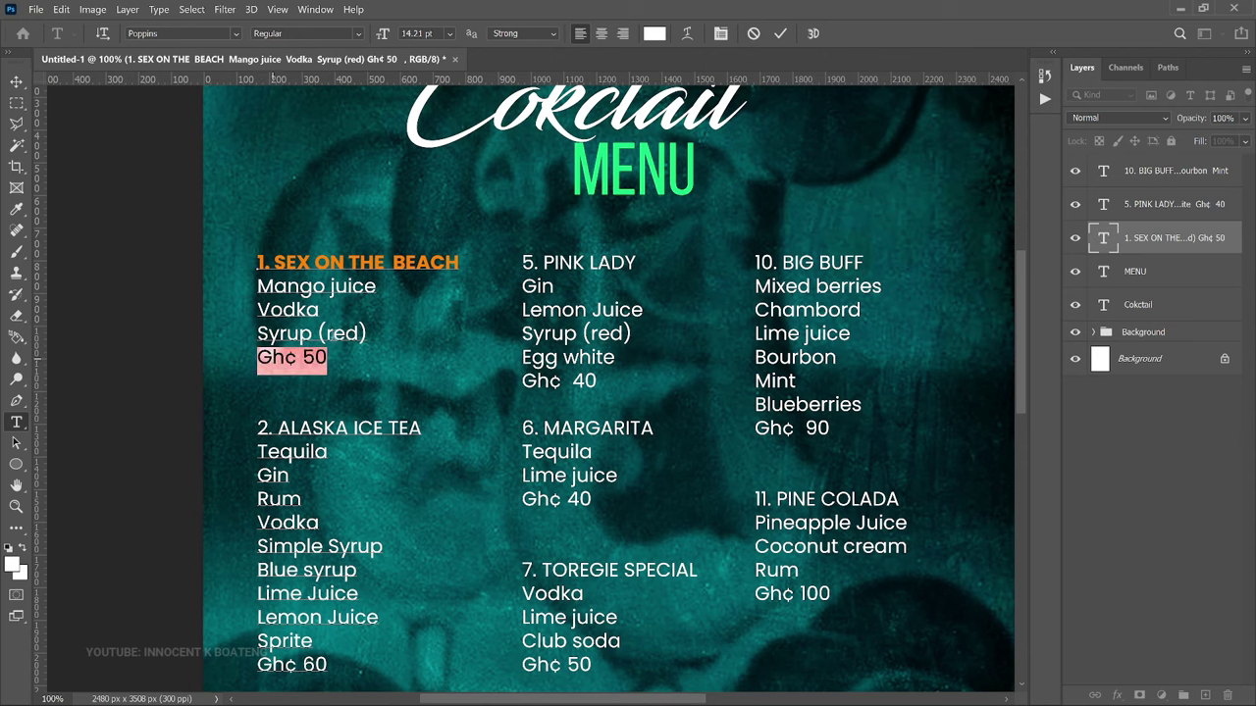
left_click(361, 36)
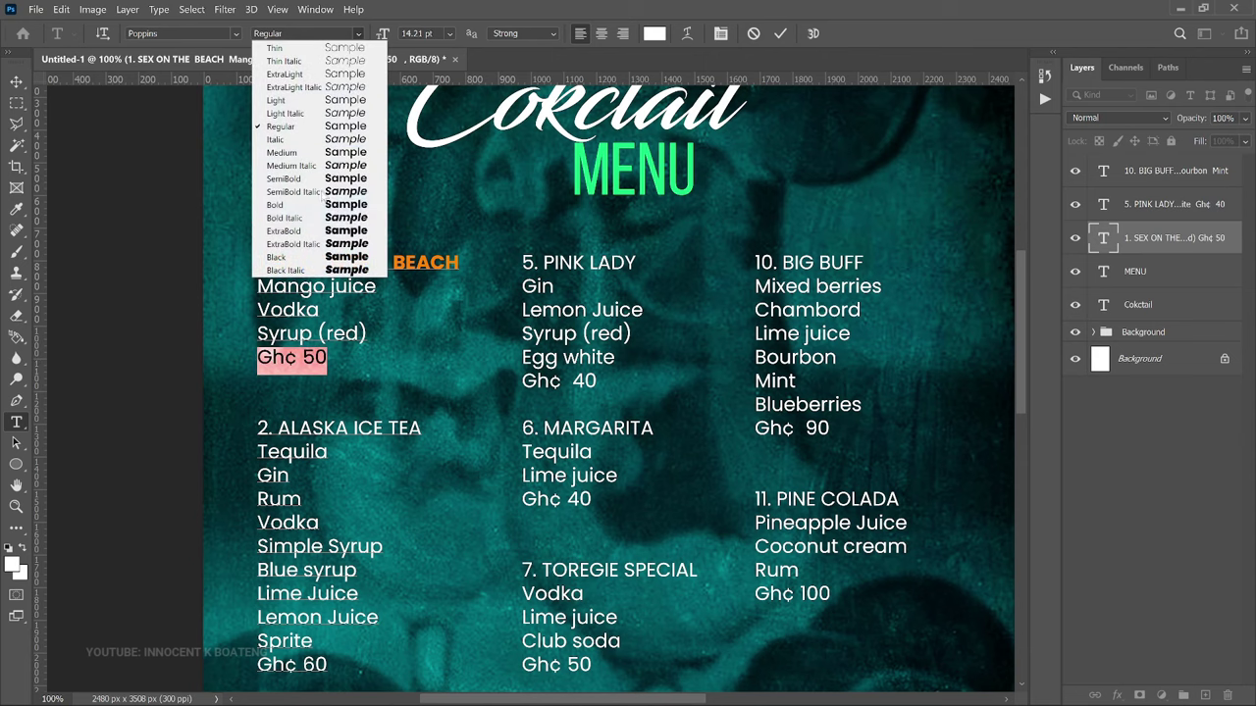
left_click(294, 203)
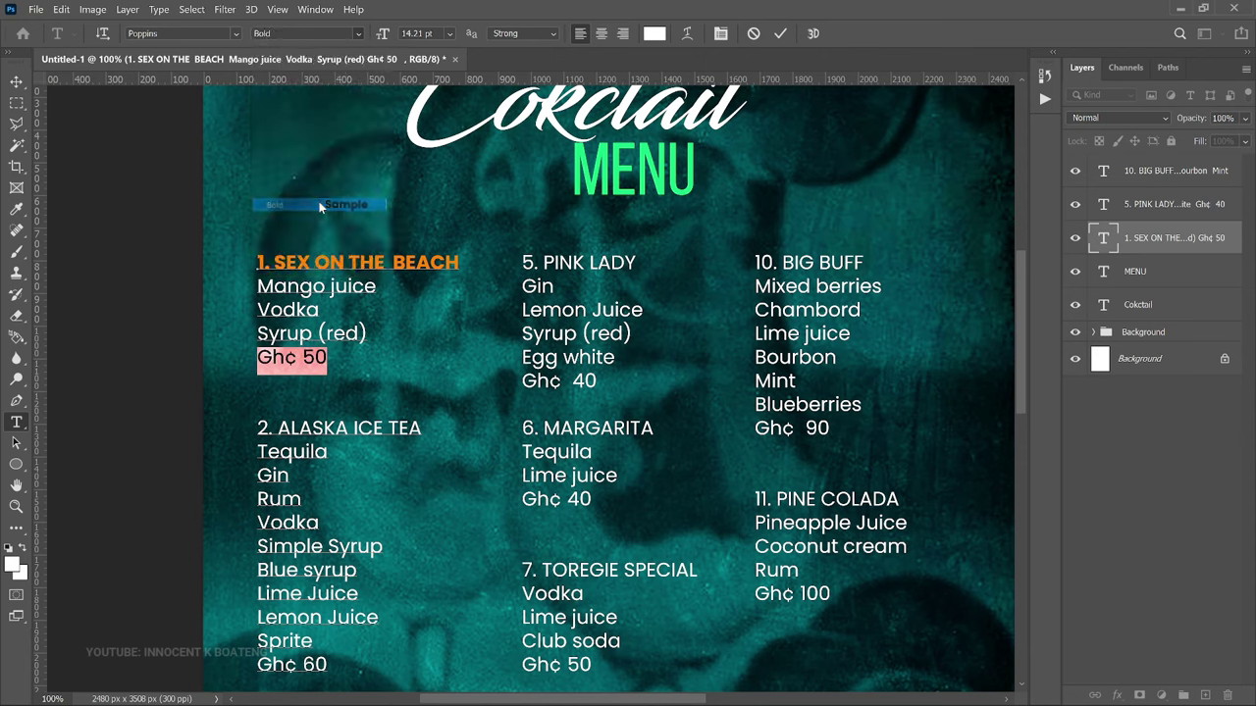
left_click(655, 33)
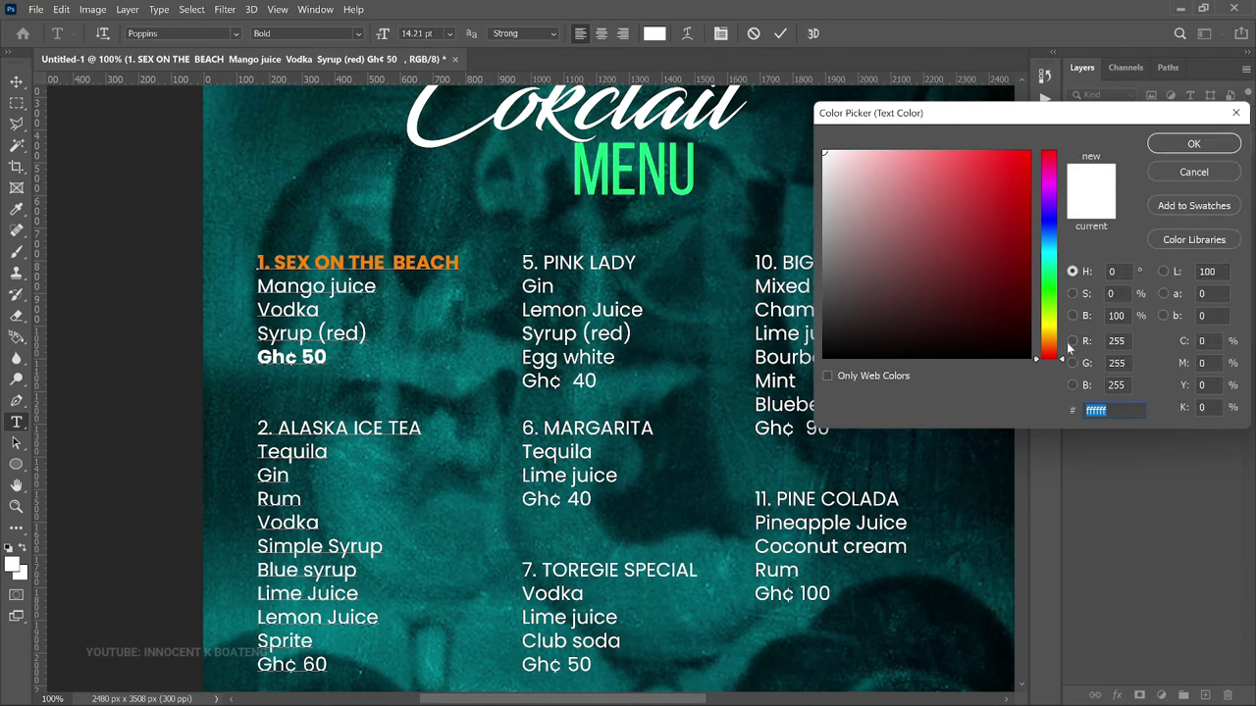
type("ffc600")
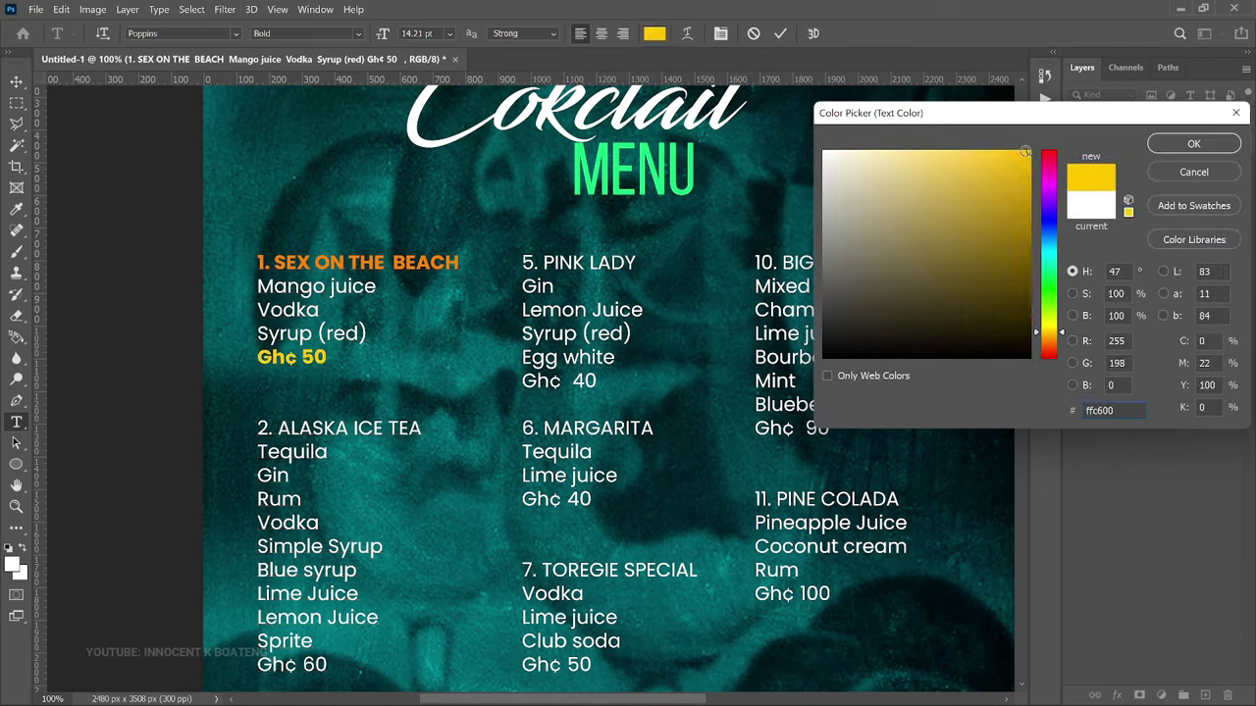
left_click(1154, 147)
left_click(304, 34)
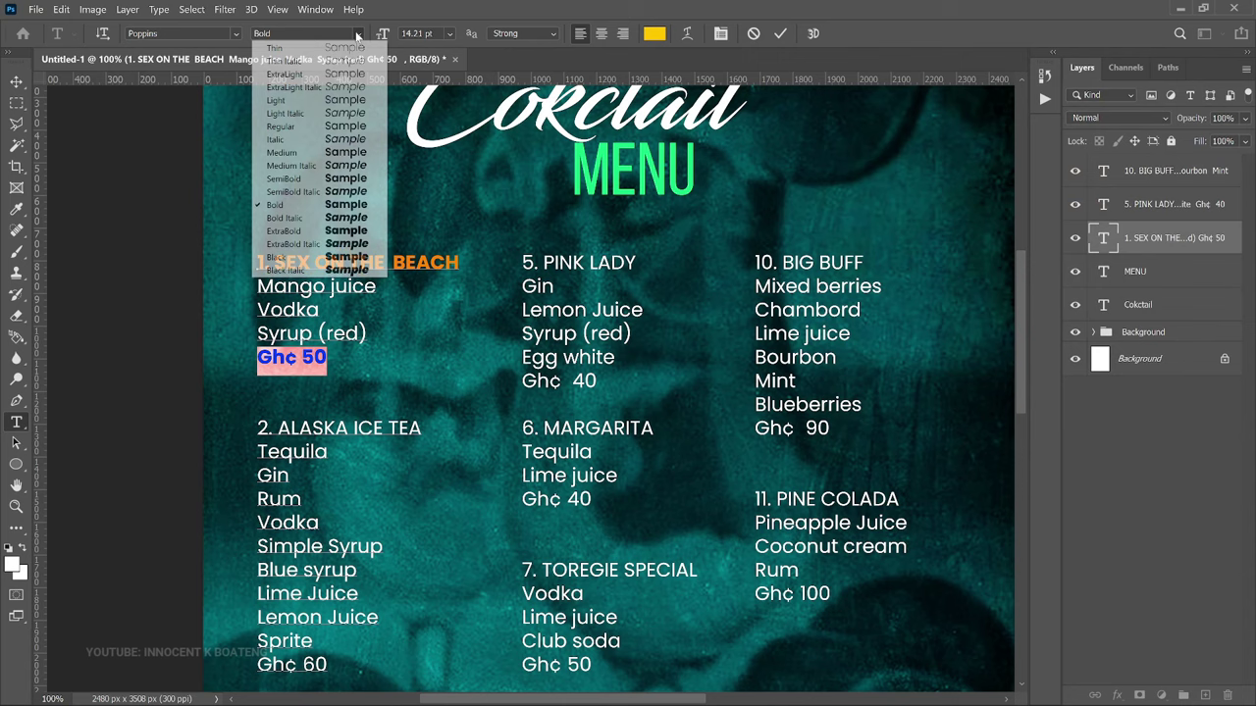
left_click(332, 179)
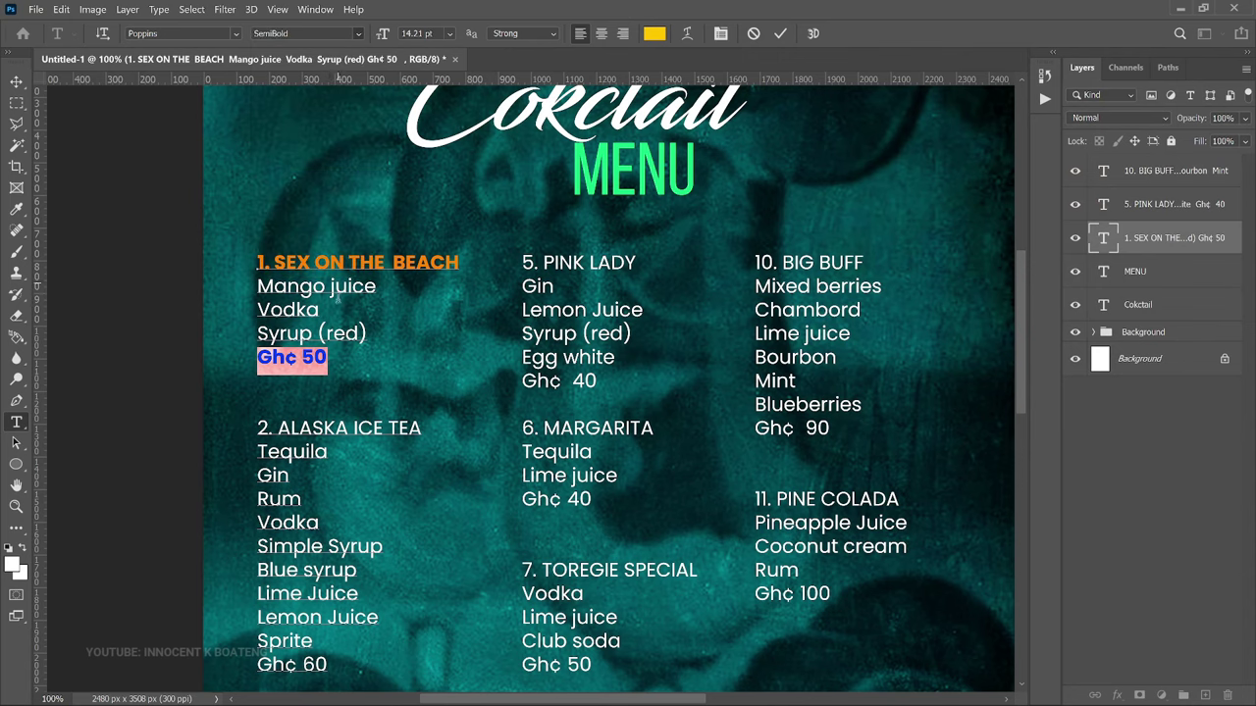
scroll(345, 286, "down", 3)
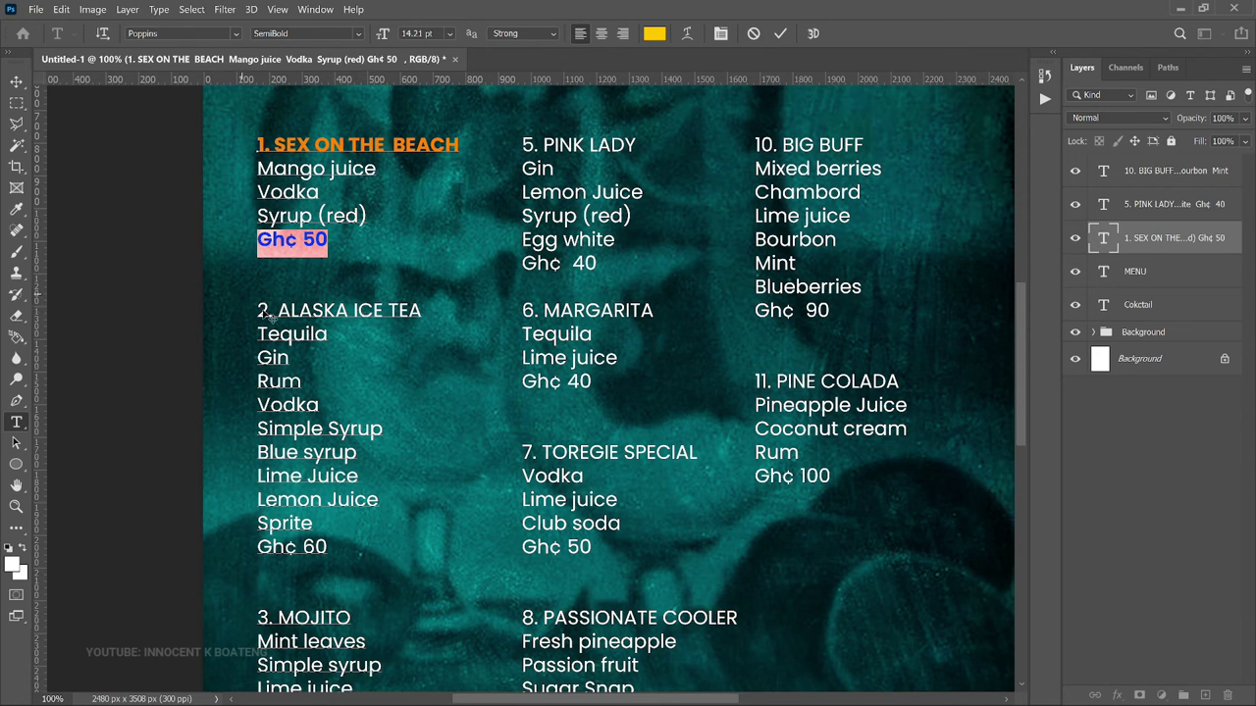
left_click_drag(257, 310, 429, 300)
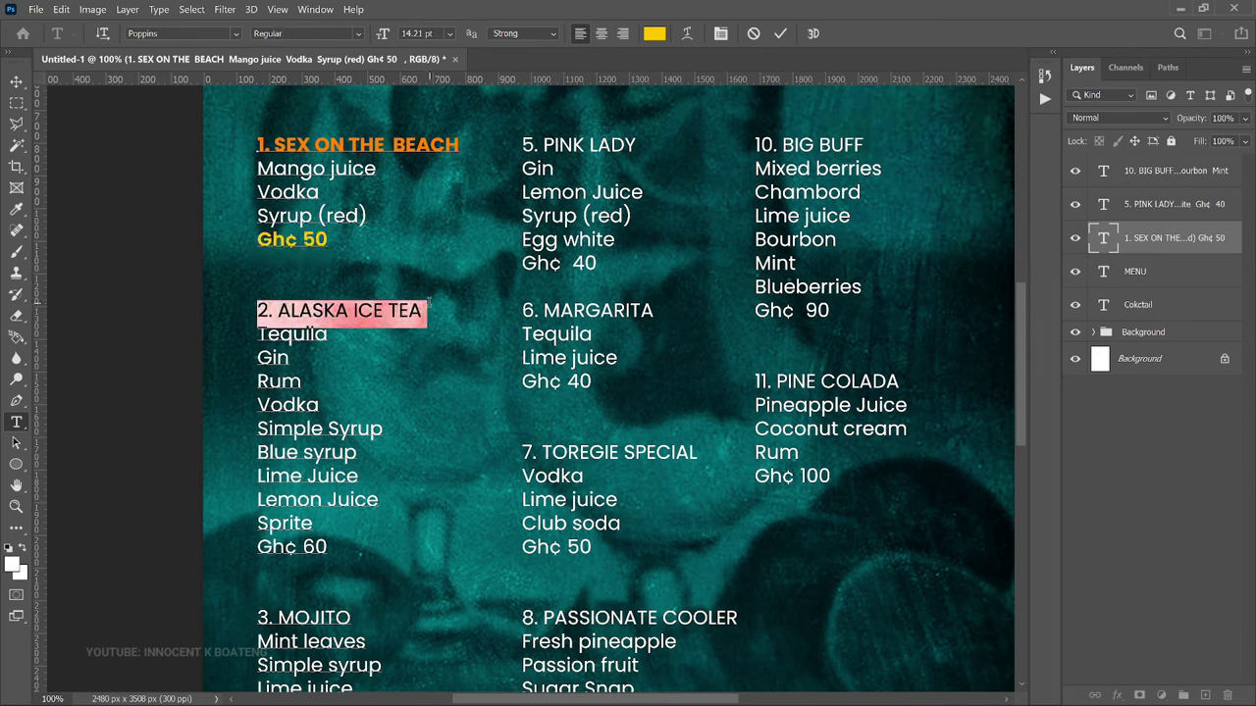
Step: Make the 2. ALASKA ICE TEA heading bold in crimson e6033e
left_click(358, 34)
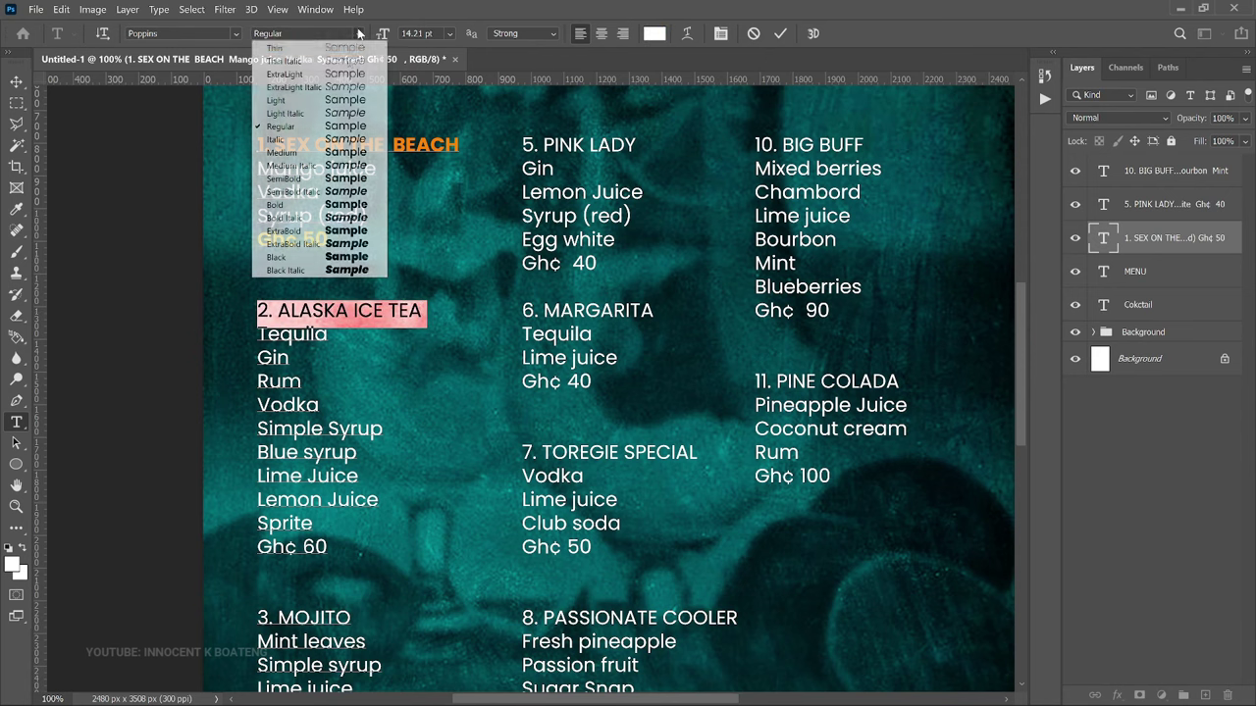
key("Up")
left_click(322, 204)
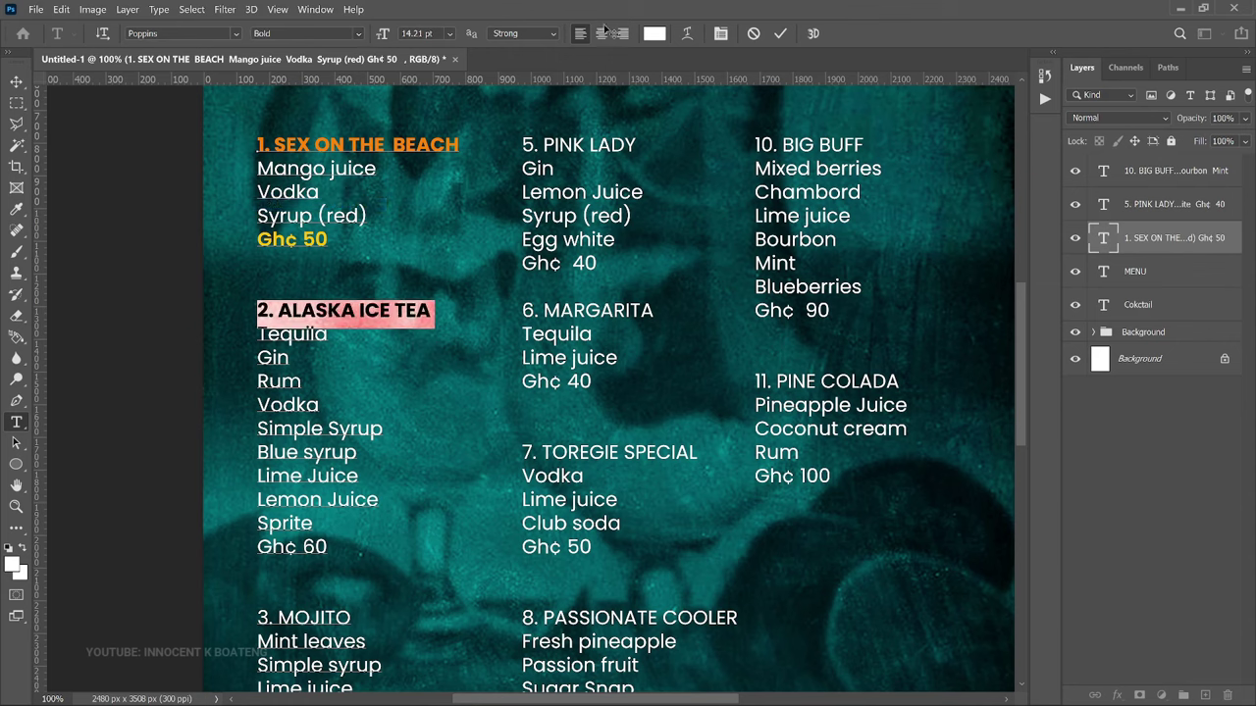
left_click(655, 33)
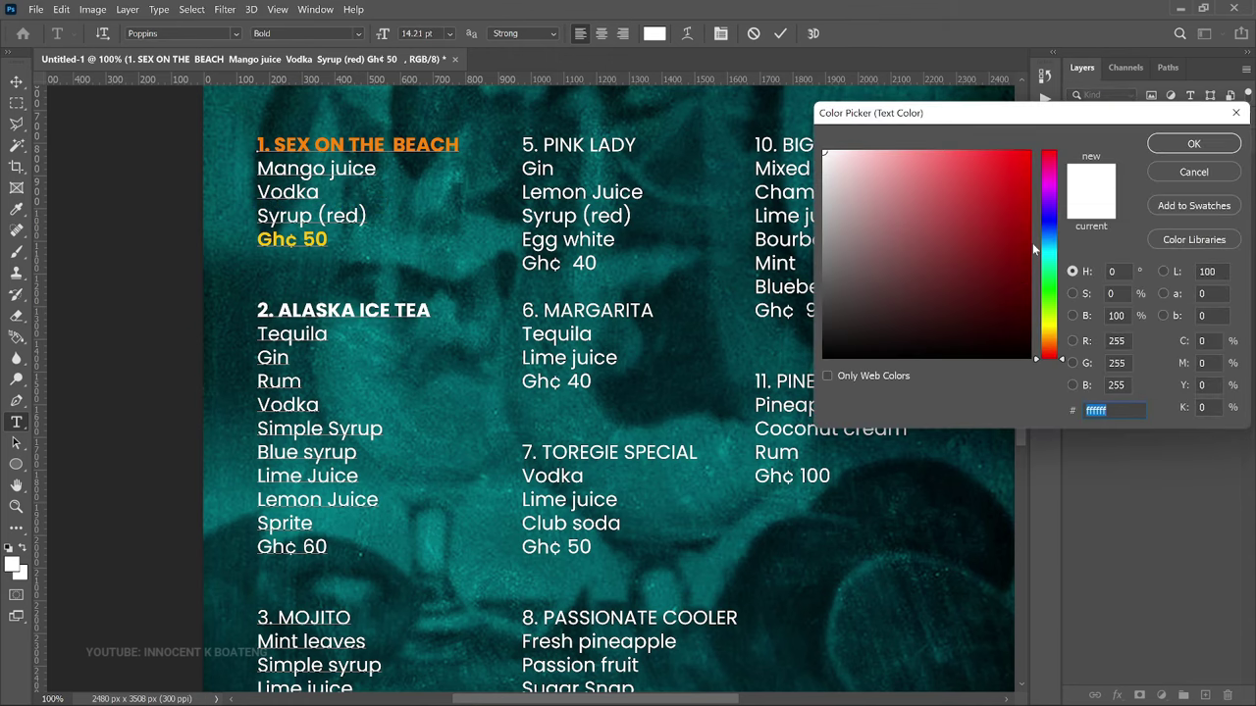
left_click_drag(1026, 220, 1047, 157)
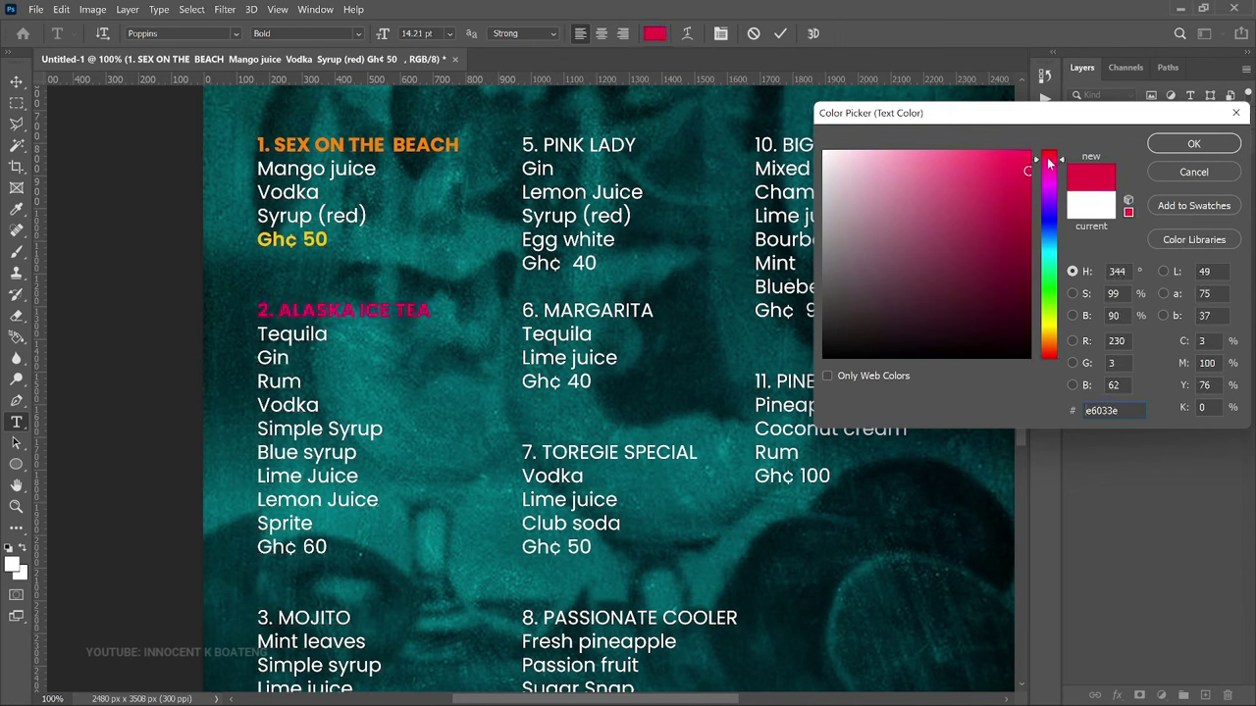
left_click(1184, 150)
scroll(287, 508, "down", 2)
Step: Make its Gh¢ 60 price SemiBold in yellow ffc600
left_click_drag(259, 495, 328, 495)
left_click(359, 33)
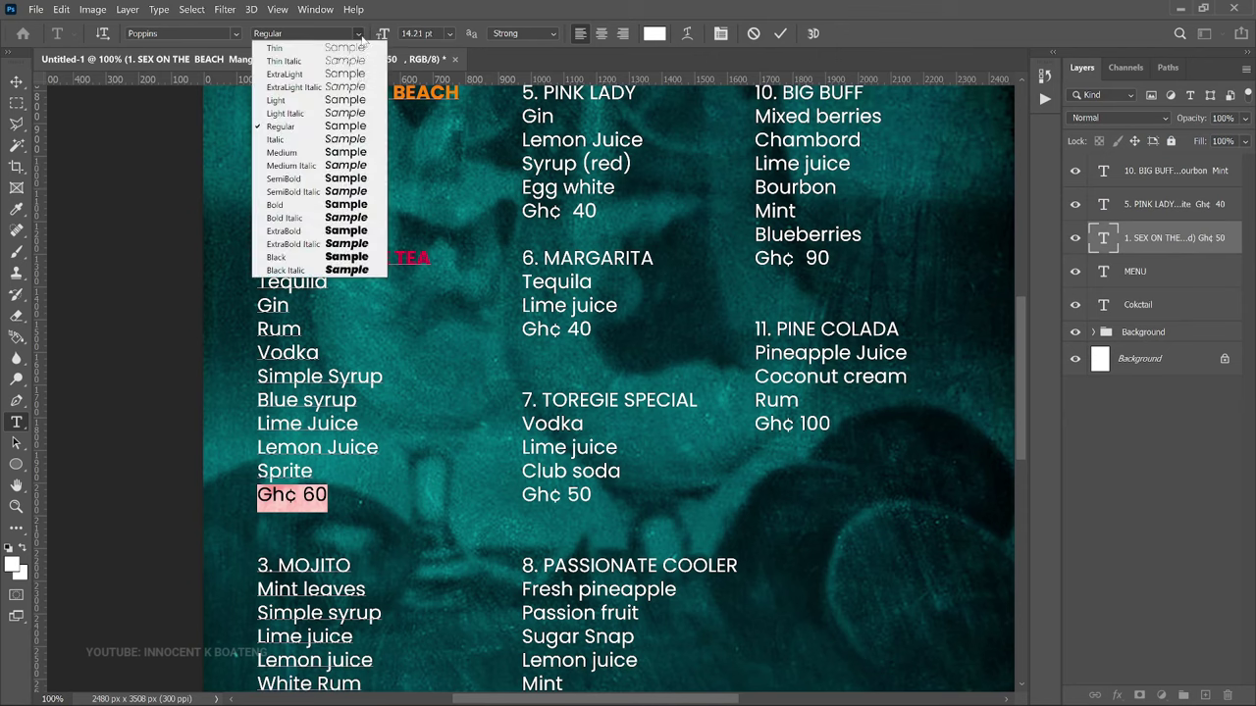
left_click(330, 177)
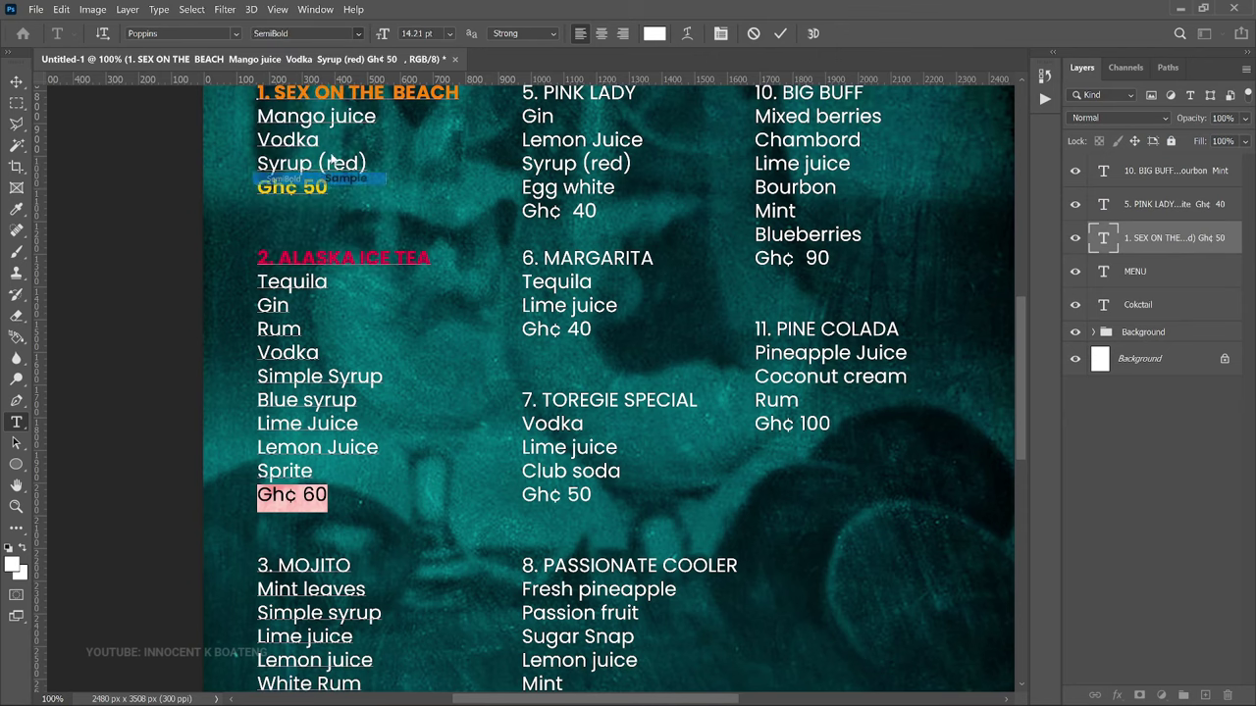
left_click(653, 33)
type("ffc600")
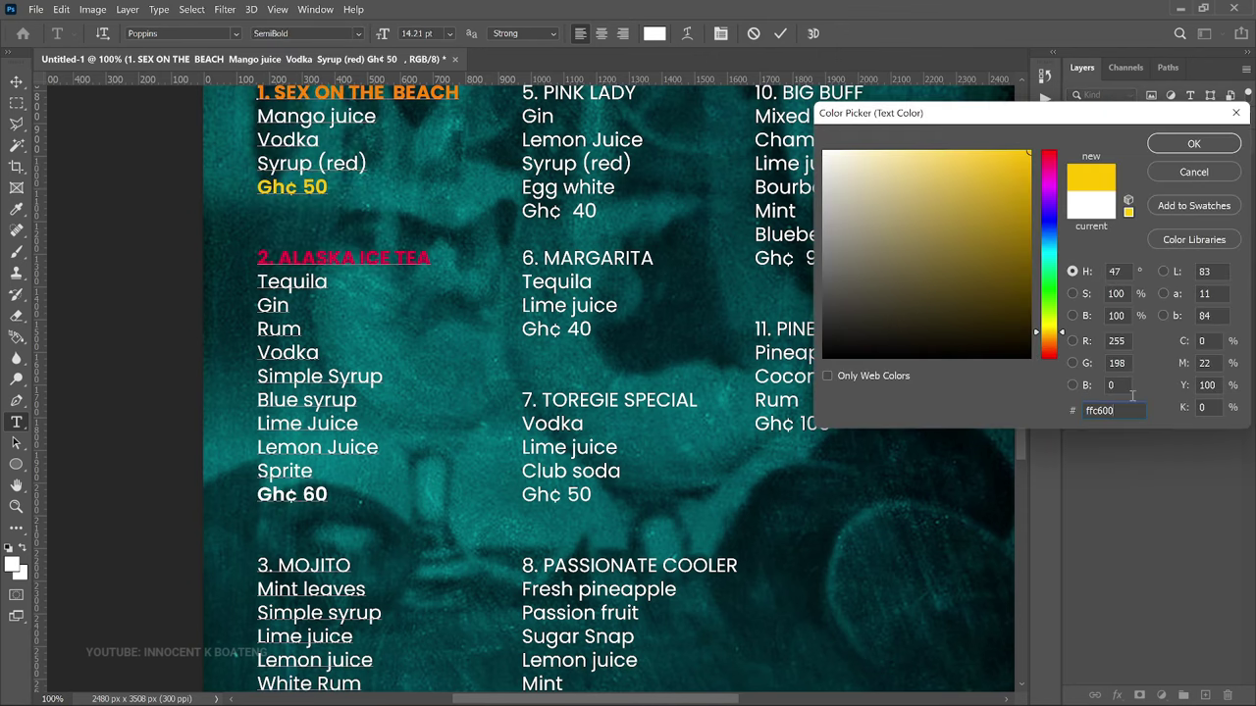
left_click(1174, 147)
scroll(391, 382, "down", 3)
Step: Make the Mojito's Gh¢ 50 price SemiBold in yellow ffc600
scroll(391, 382, "down", 1)
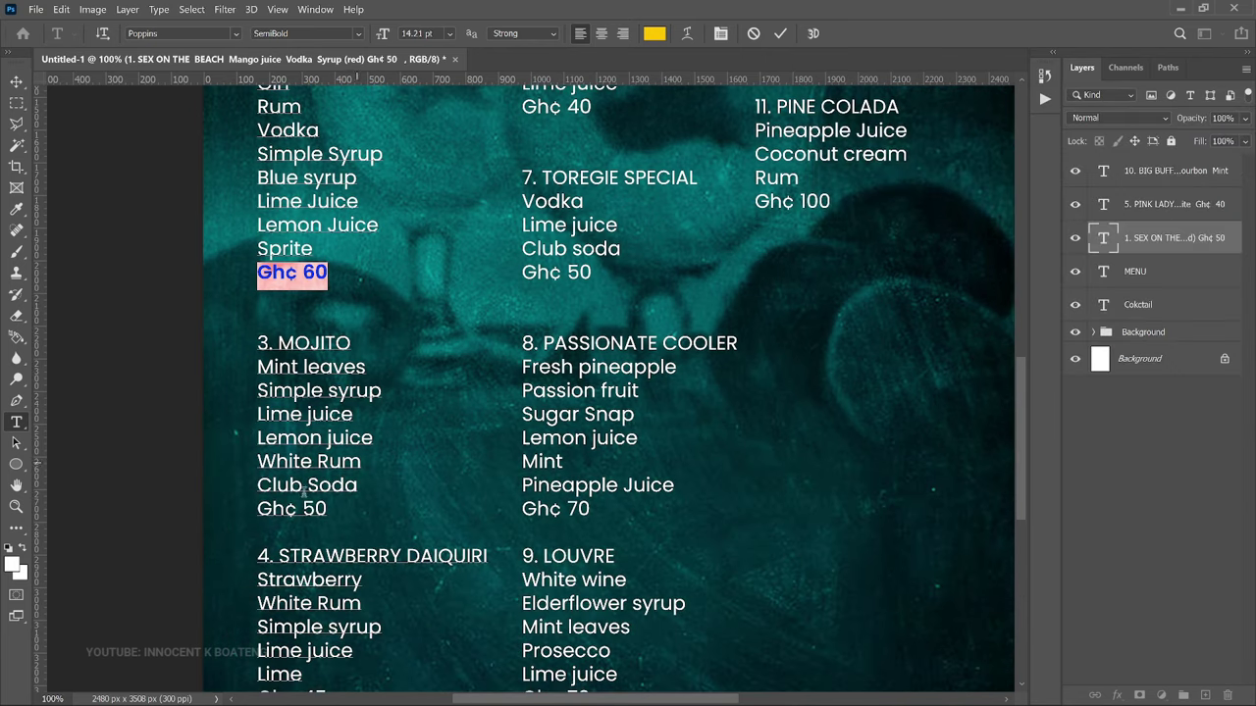
left_click_drag(329, 509, 253, 508)
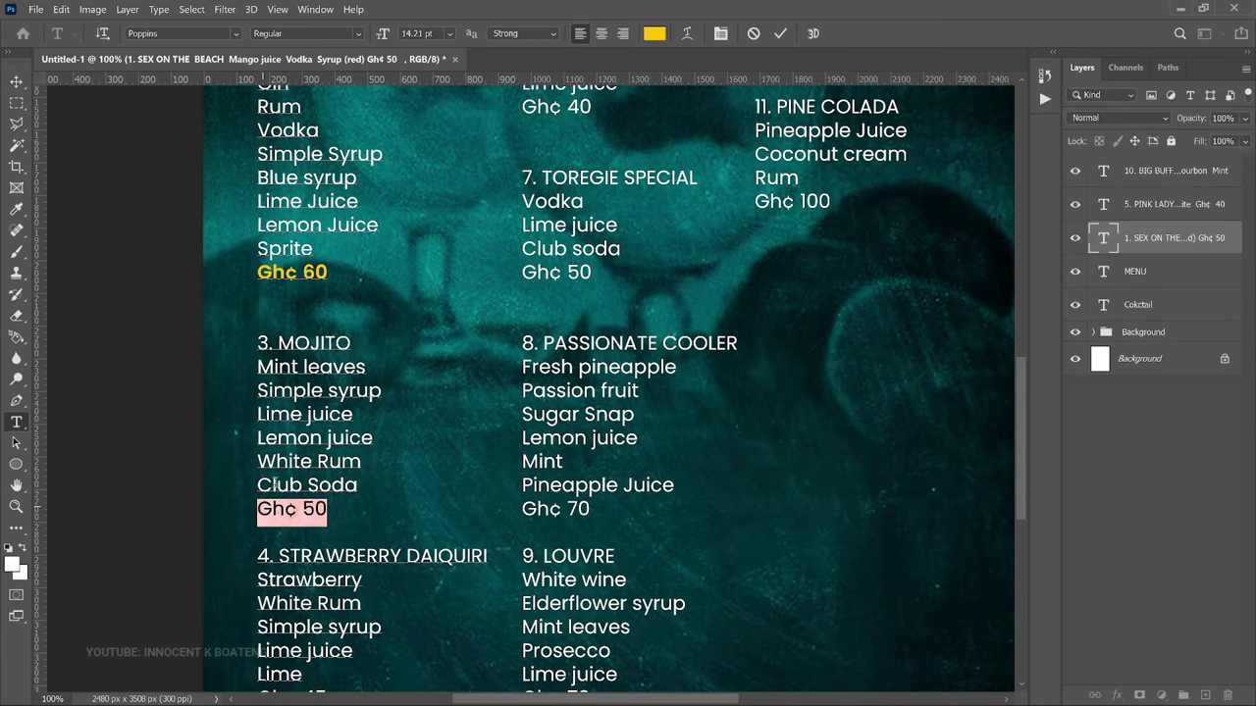
left_click(357, 33)
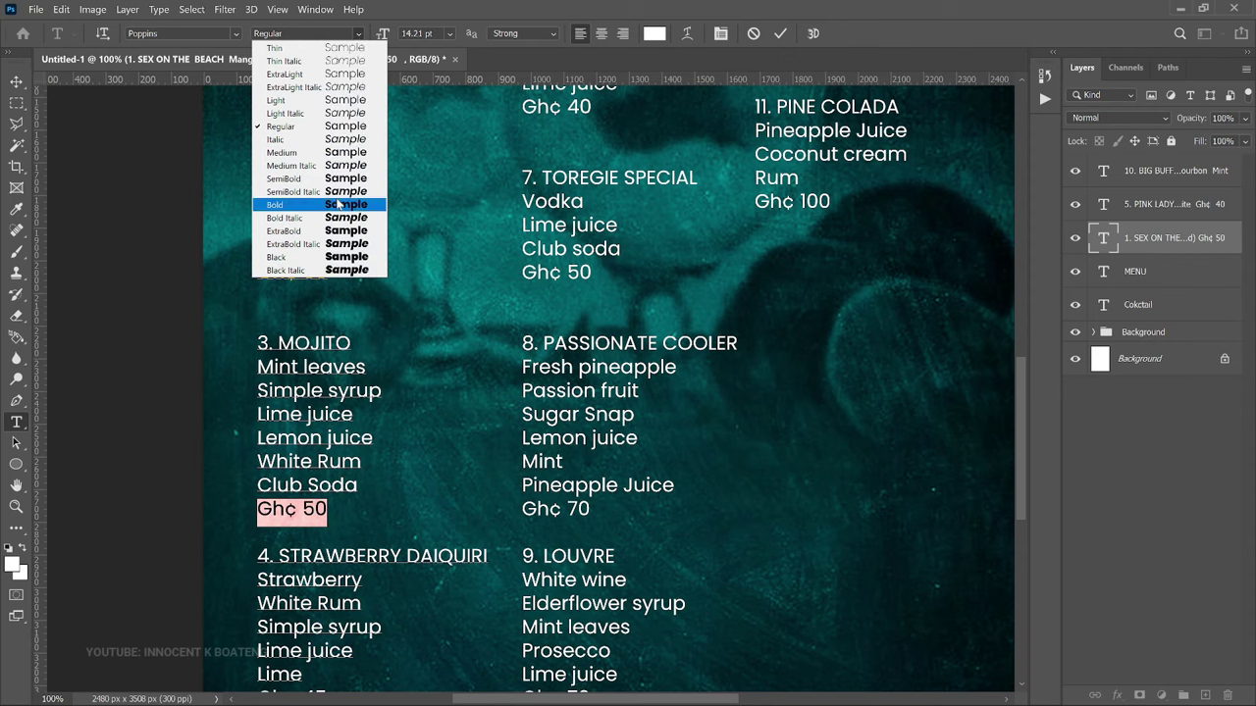
left_click(295, 176)
left_click(653, 34)
type("ffc600")
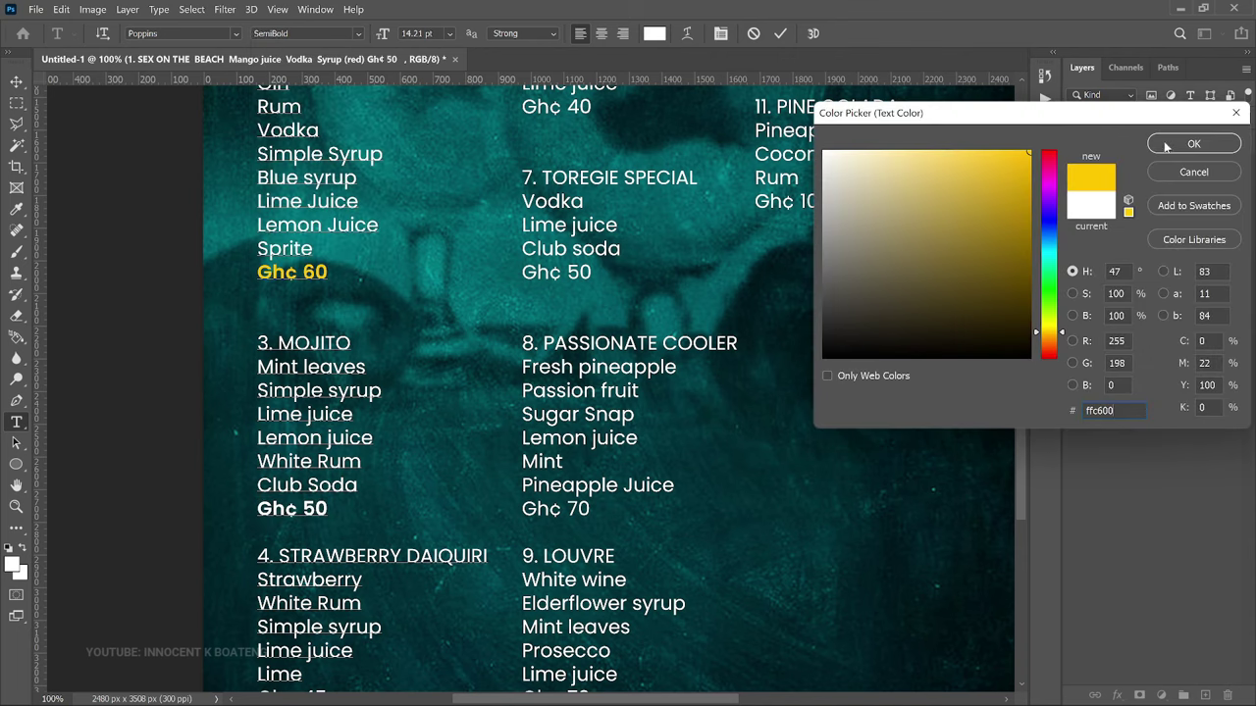
key("Return")
scroll(608, 393, "down", 2)
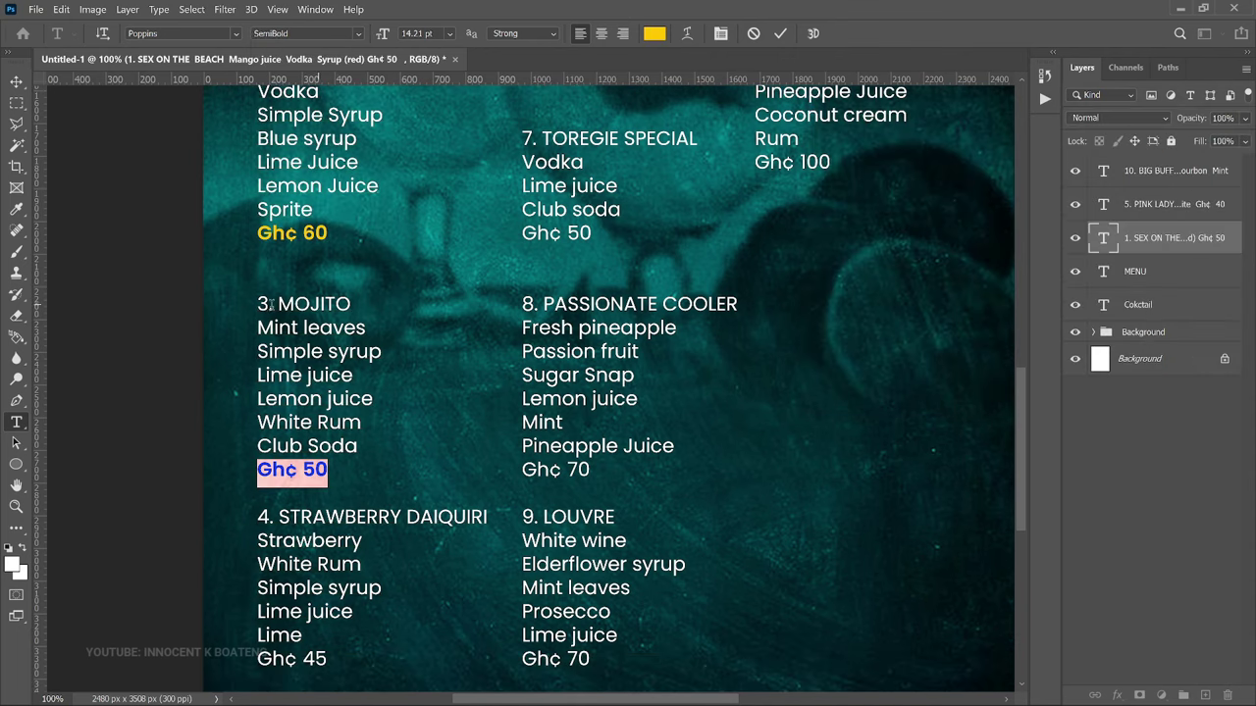
Step: Make the 3. MOJITO heading bold green, then zoom out to view the whole menu
left_click(258, 304)
left_click(392, 295, "shift")
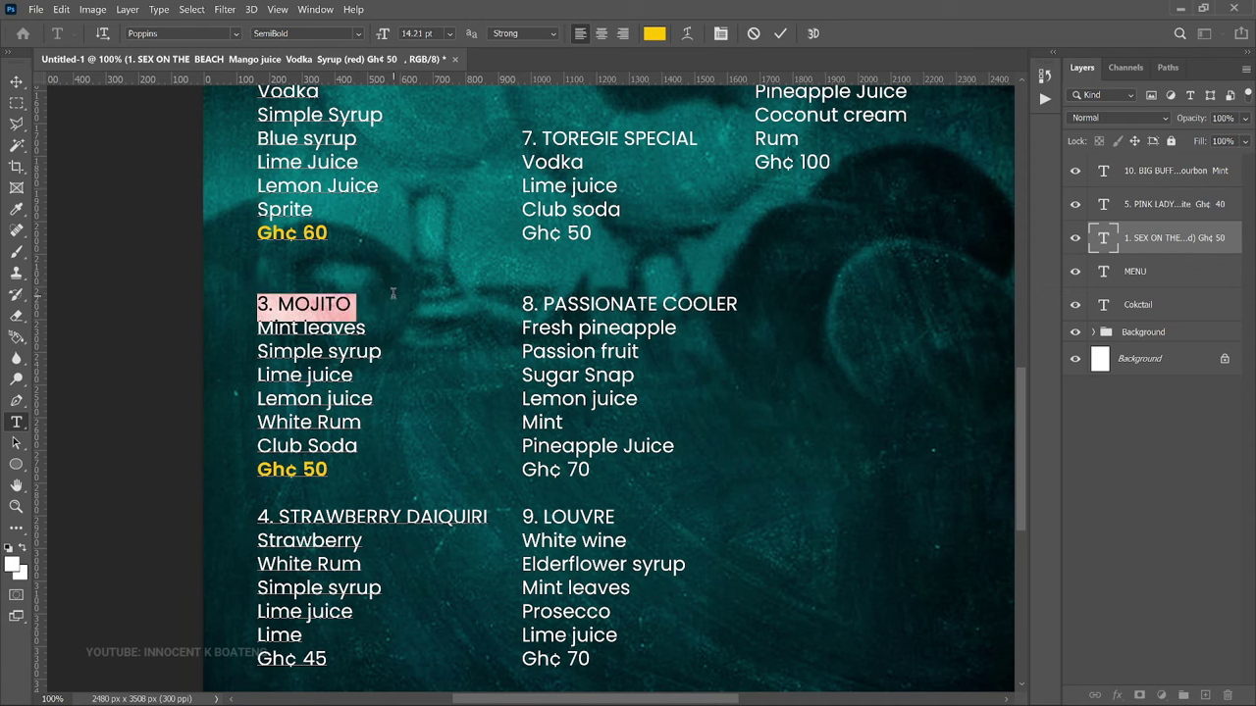
left_click(359, 34)
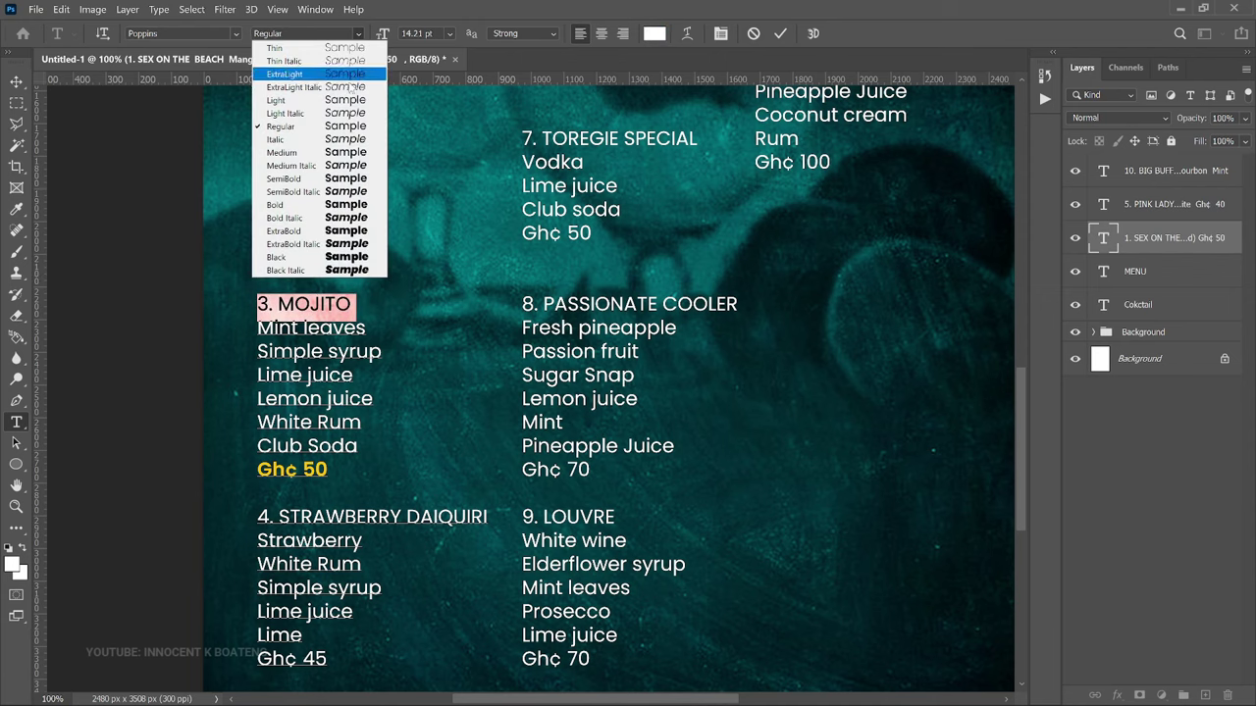
left_click(318, 205)
left_click(654, 33)
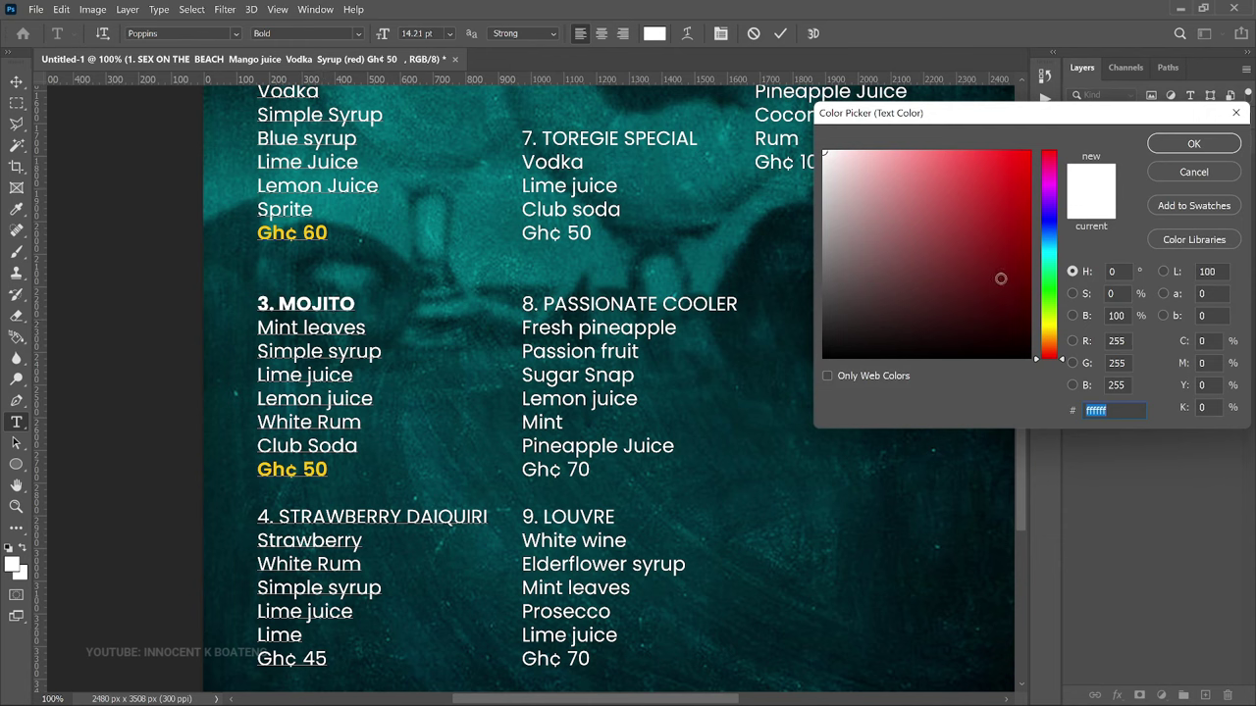
left_click_drag(1055, 302, 1054, 266)
left_click(1021, 158)
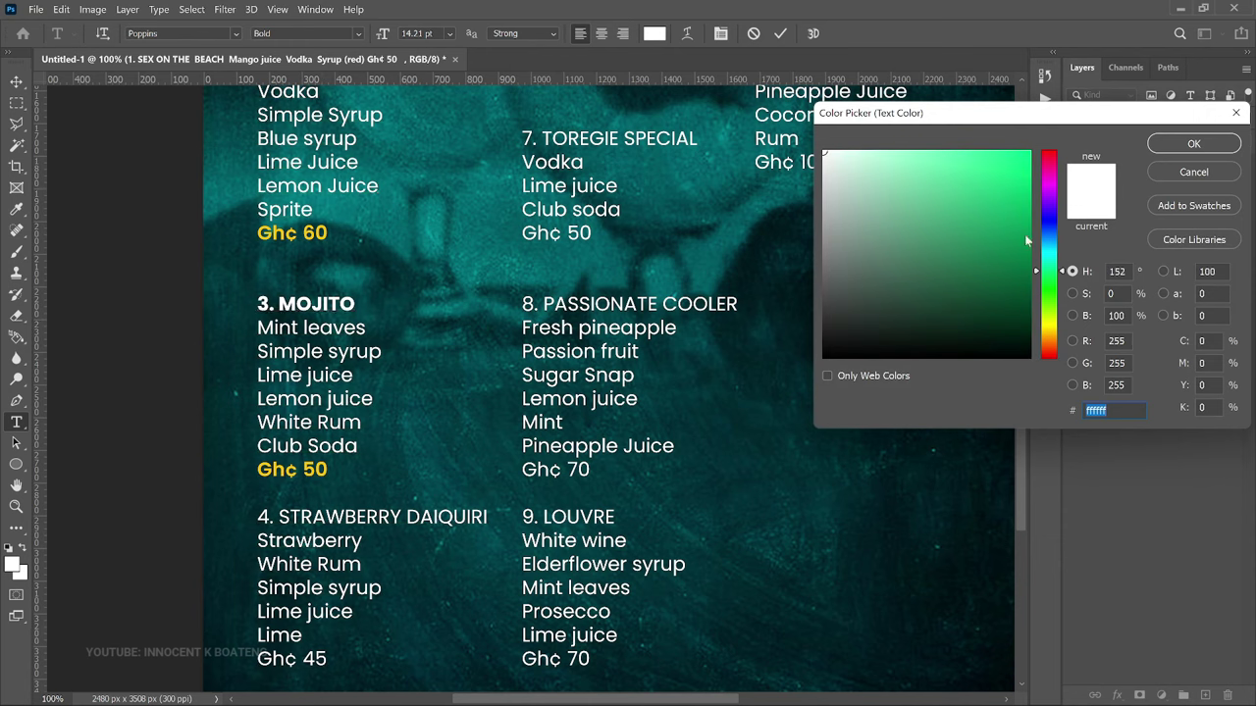
left_click(1194, 143)
left_click(15, 82)
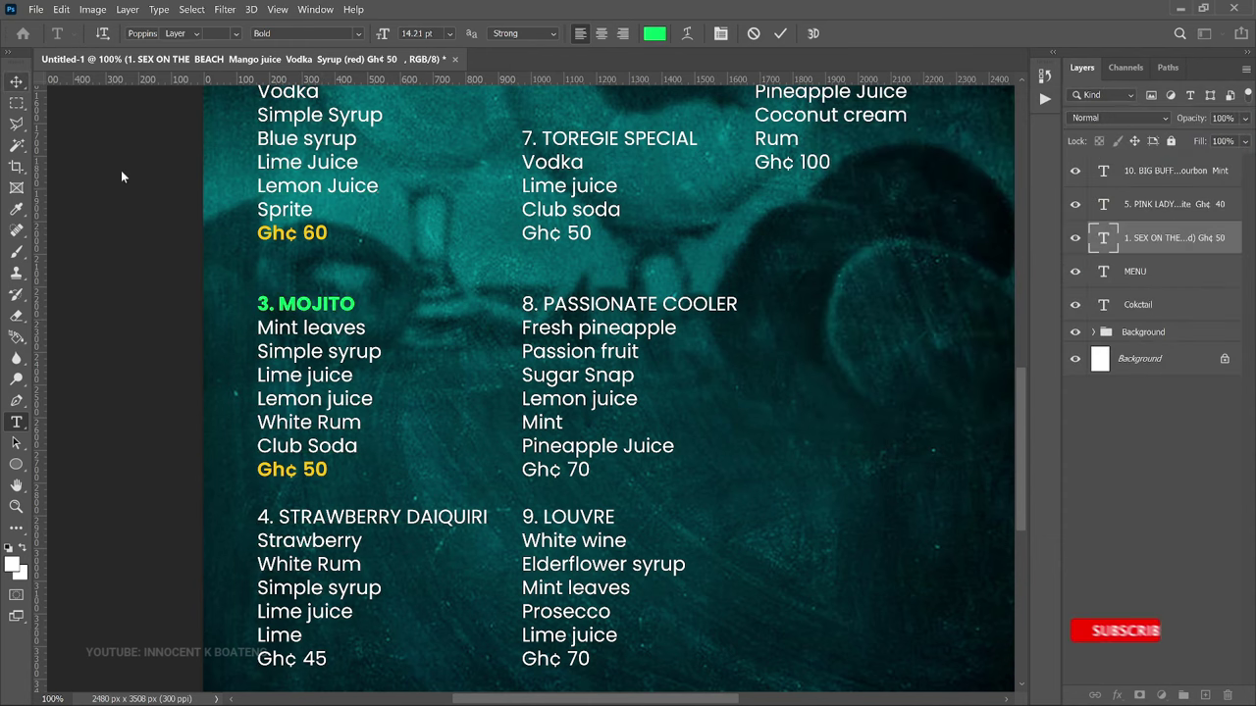
key("ctrl+minus")
key("ctrl+minus")
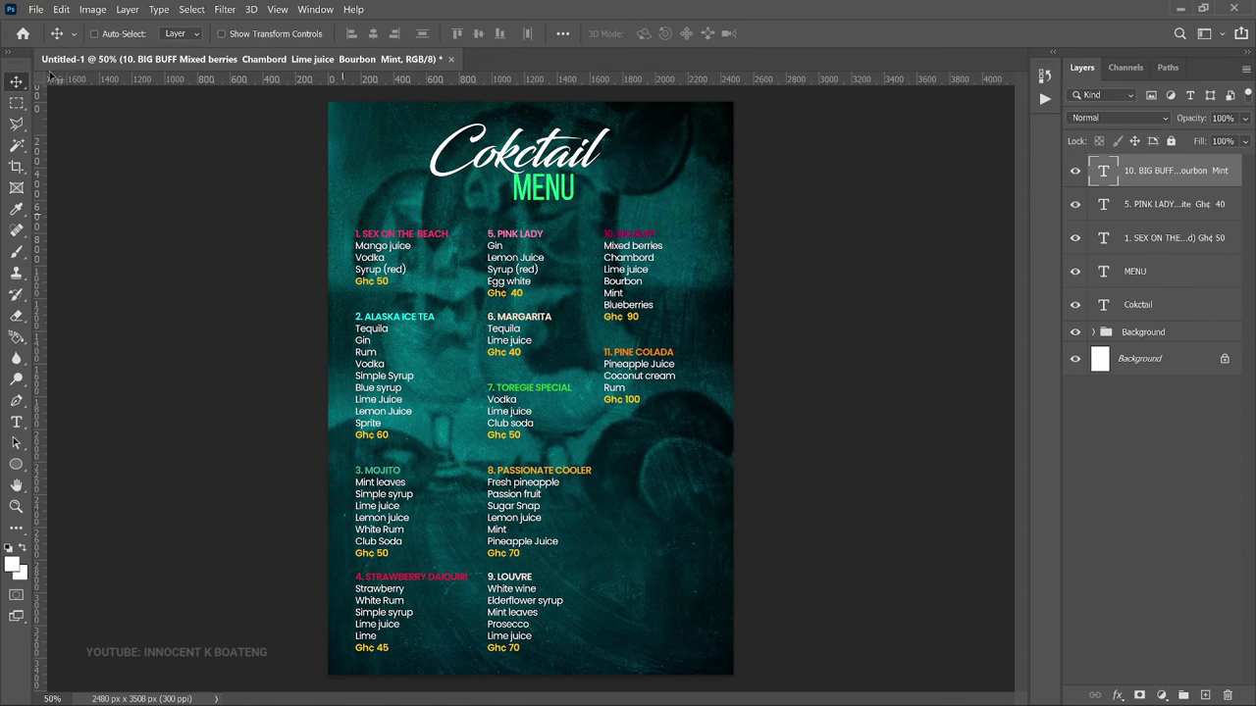
Step: Embed the blue cocktail glass PNG, scaled down to about 17.7% at the lower right
left_click(37, 10)
left_click(136, 308)
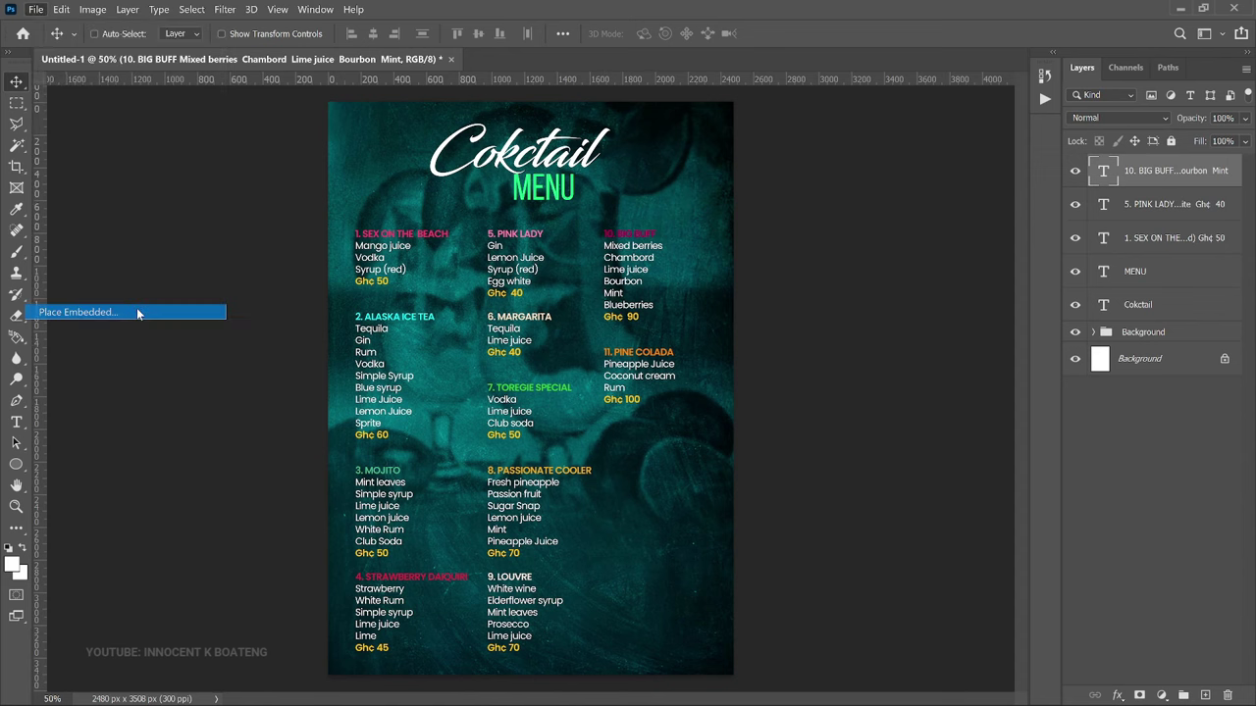
left_click(192, 265)
double_click(194, 282)
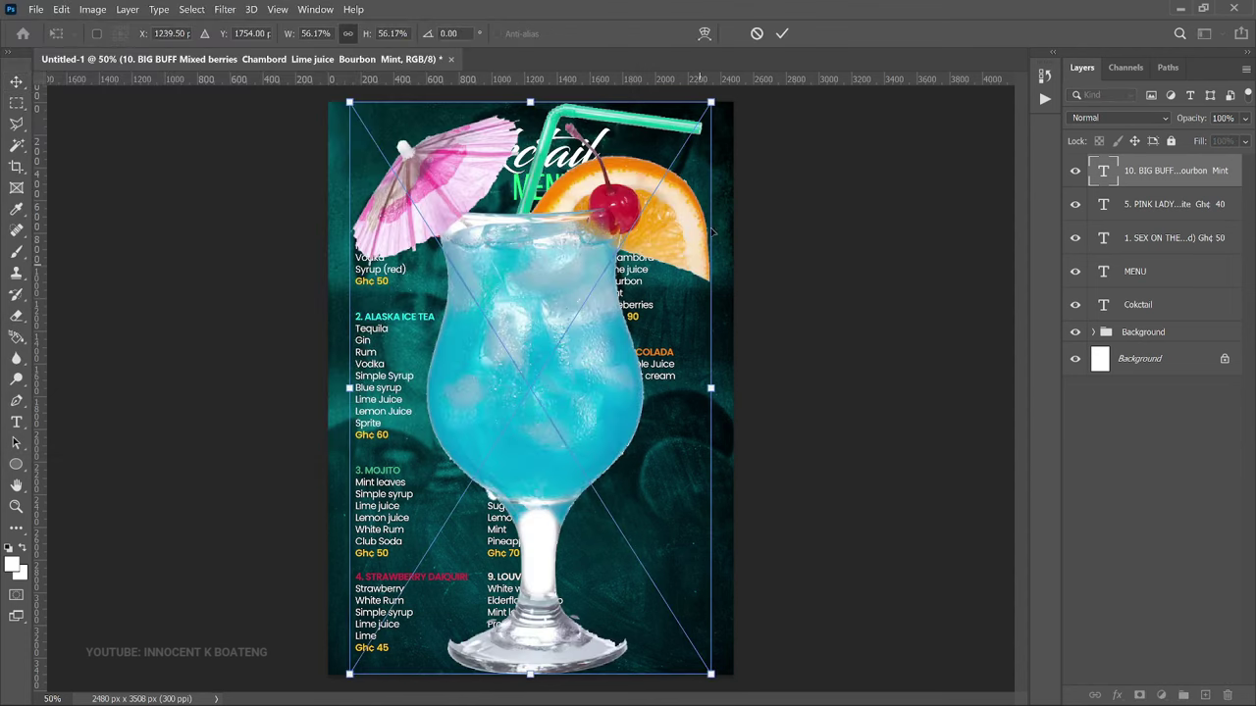
left_click_drag(710, 102, 696, 478)
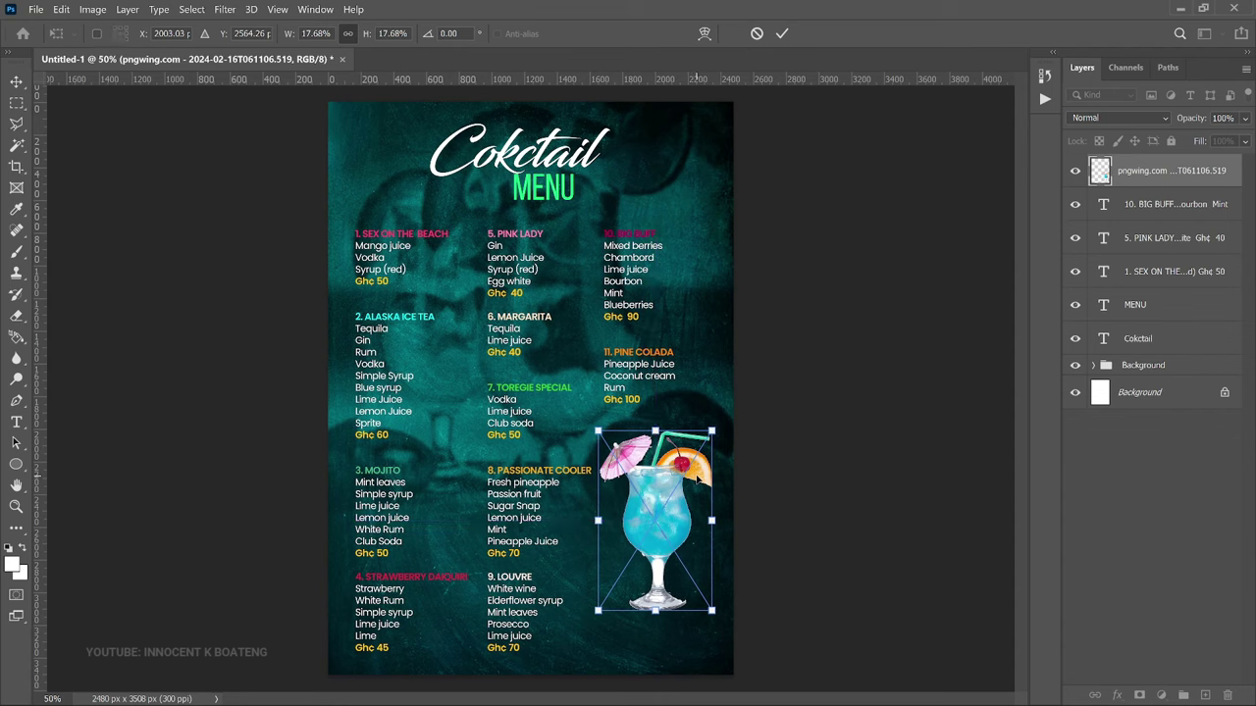
key("Return")
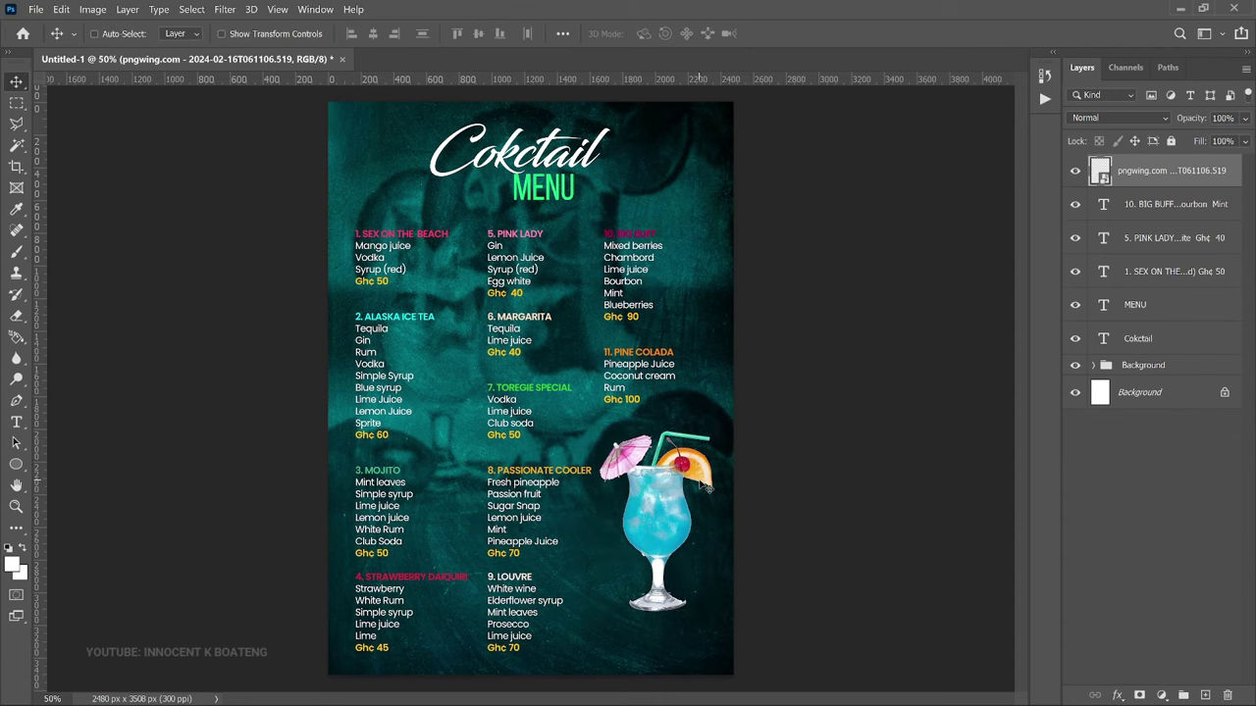
scroll(699, 483, "up", 2)
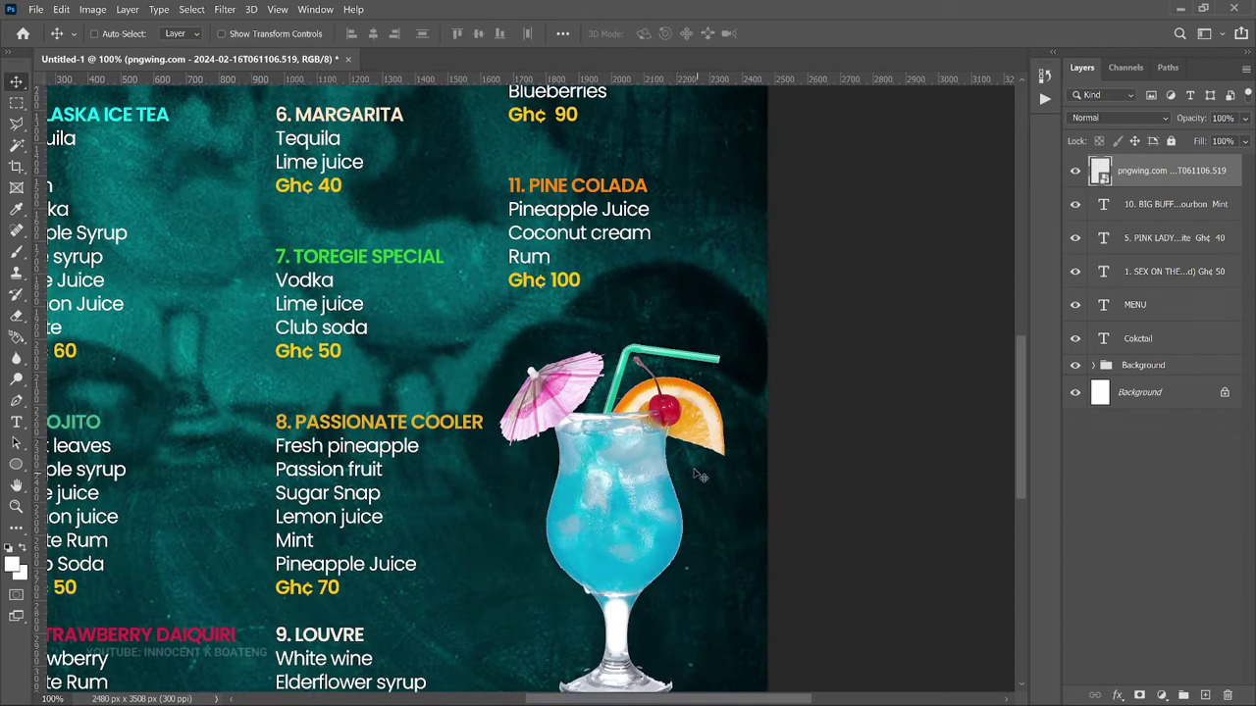
scroll(699, 476, "down", 2)
scroll(701, 390, "down", 2)
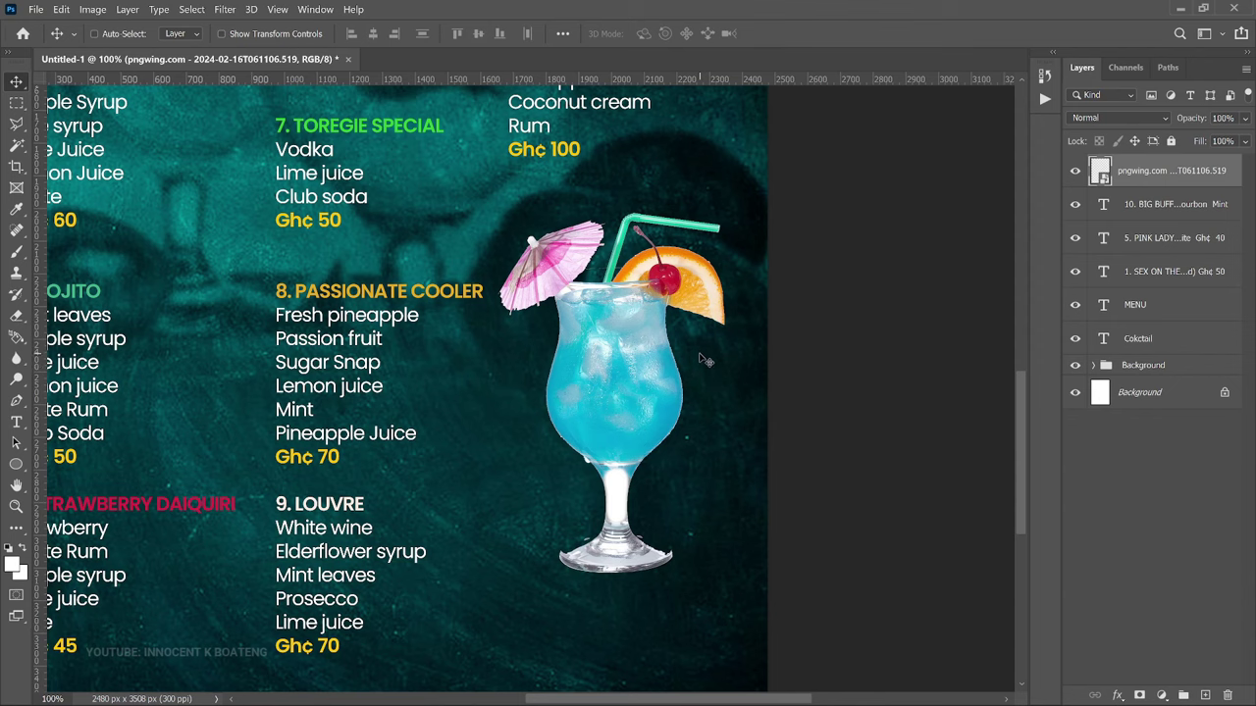
Step: Embed the second pngwing smoke image and shrink it near the glass
scroll(229, 11, "left", 2)
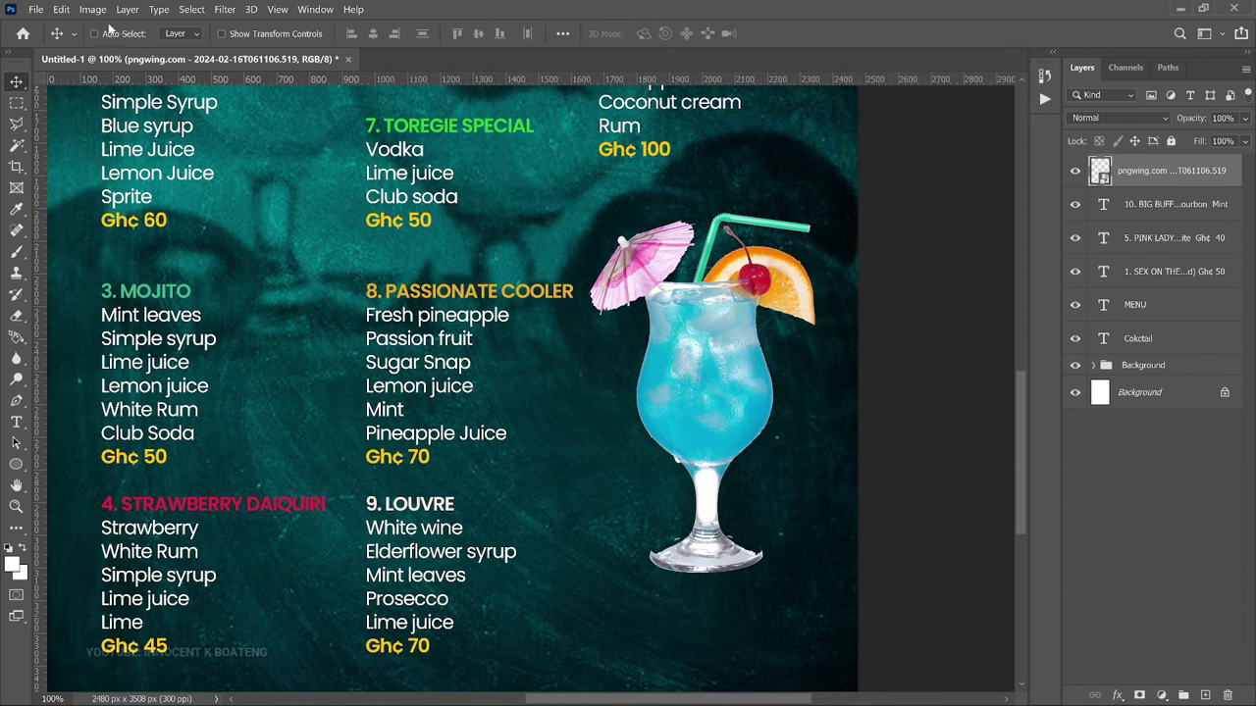
left_click(36, 8)
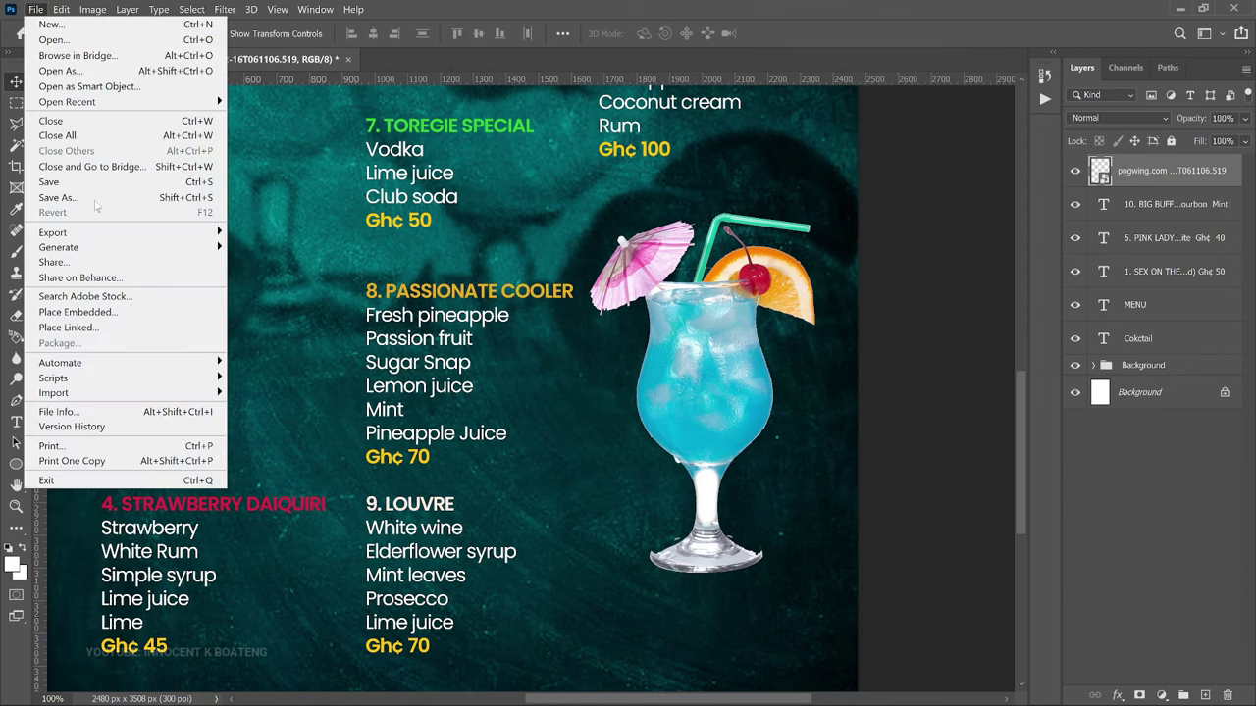
left_click(118, 314)
scroll(410, 192, "down", 2)
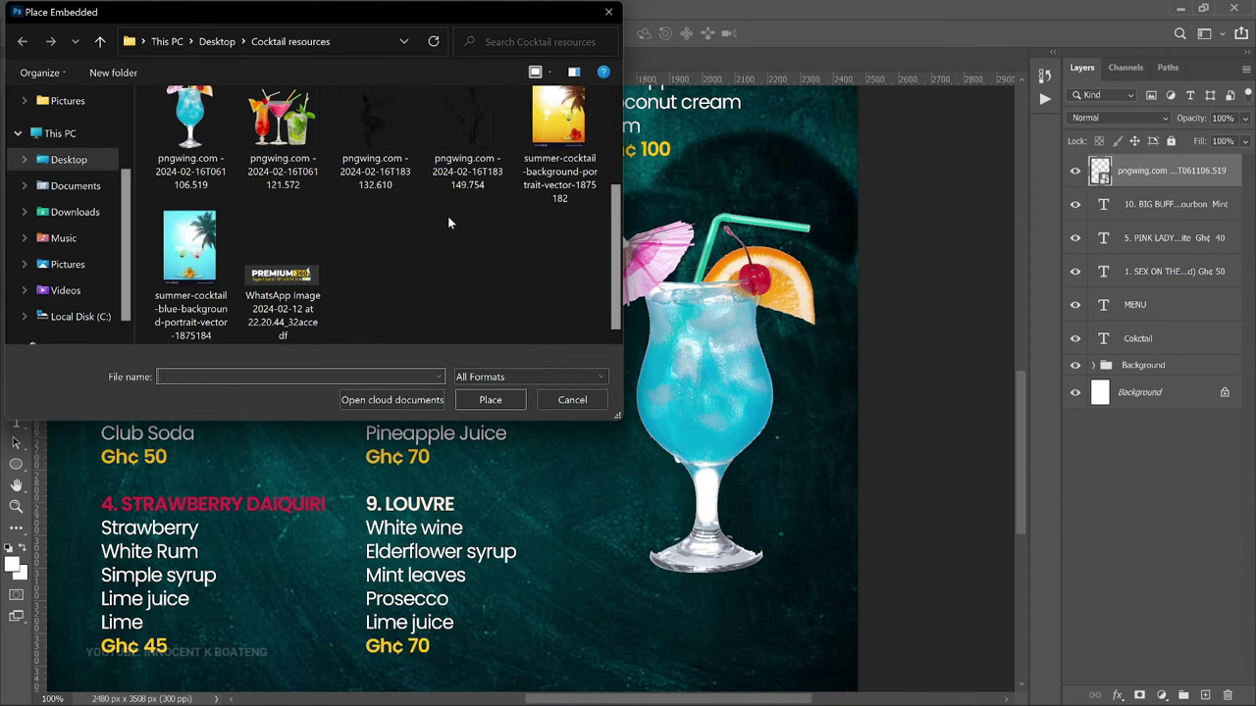
double_click(479, 145)
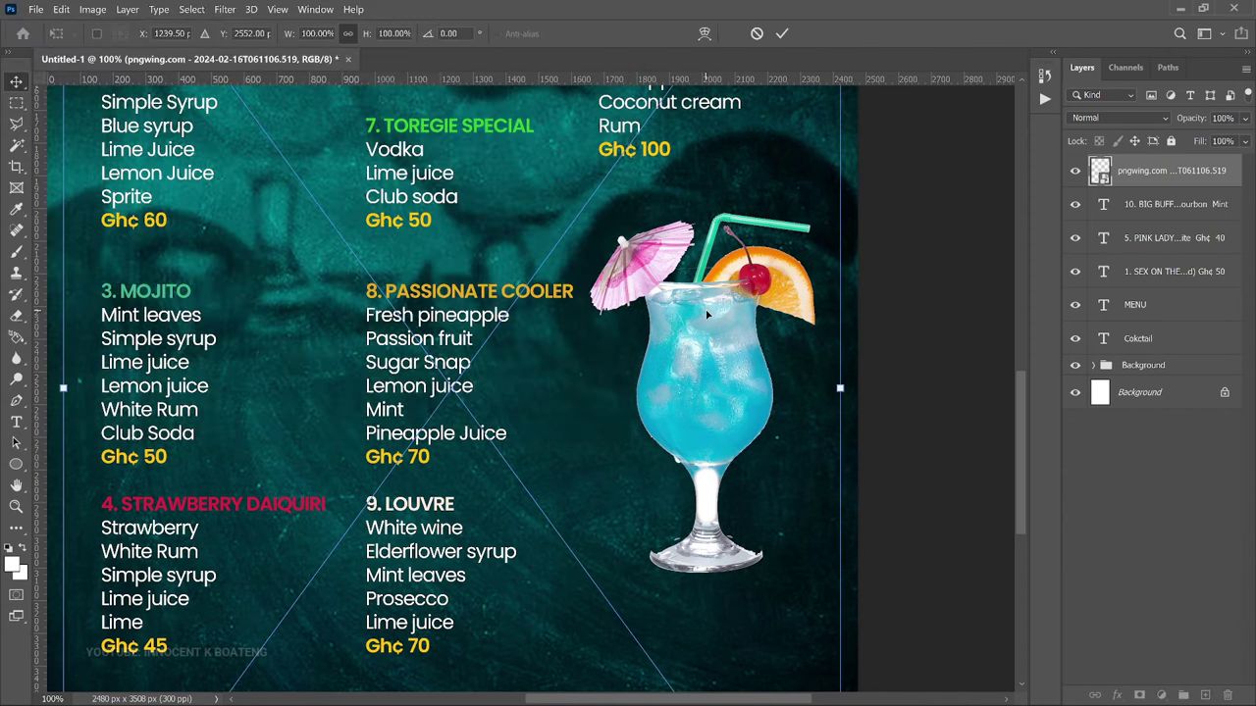
key("ctrl+minus")
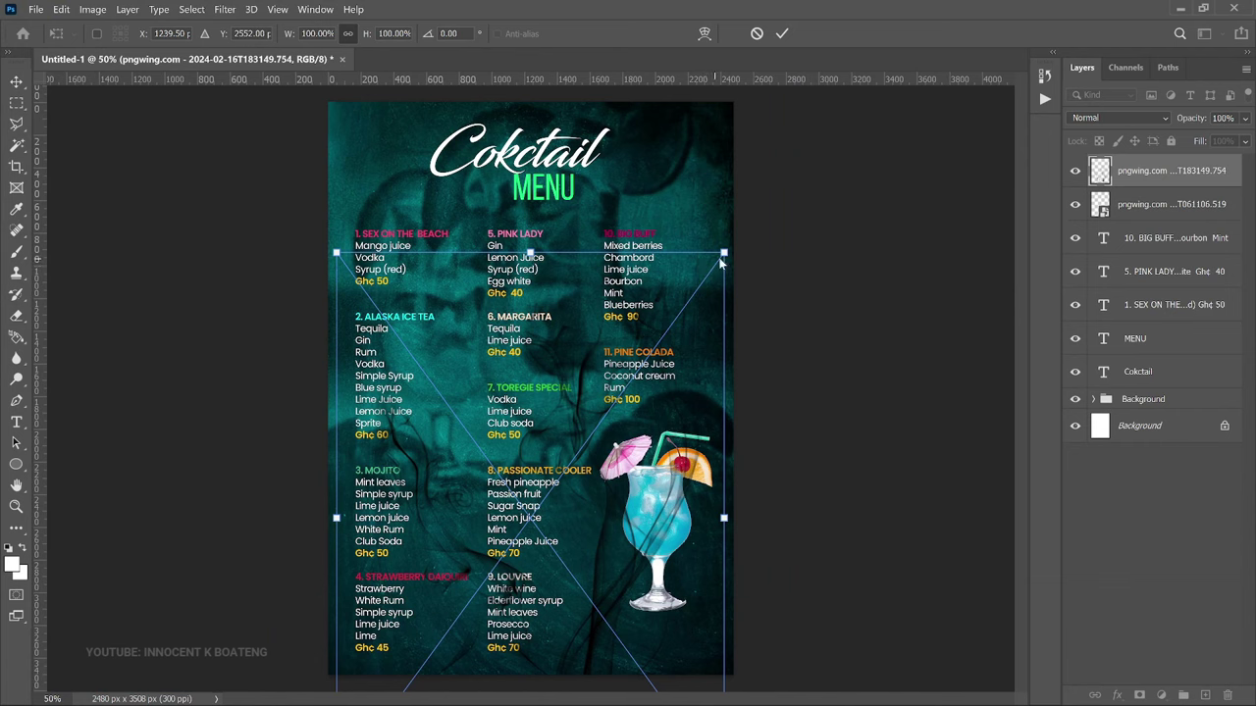
left_click_drag(724, 254, 652, 302)
left_click_drag(750, 261, 643, 457)
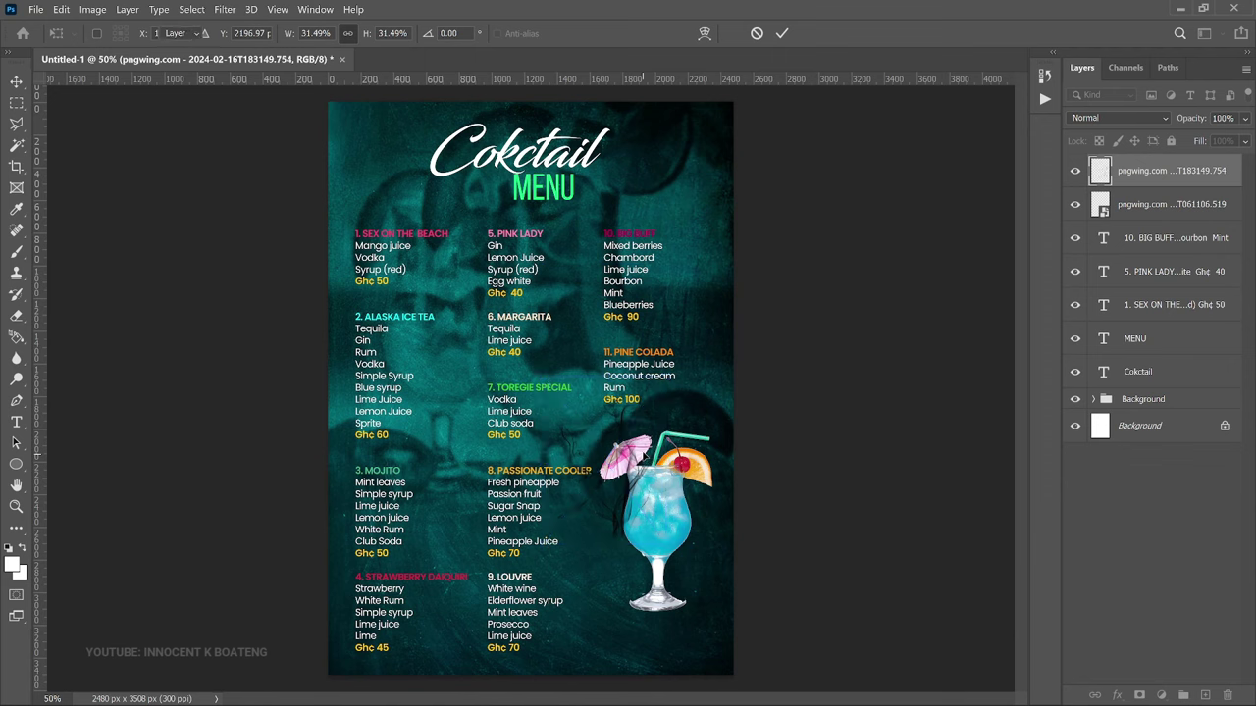
key("Return")
Step: Move the smoke layer beneath the glass layer and scale it to about 26% behind the glass
left_click_drag(1161, 172, 1159, 210)
left_click_drag(721, 470, 734, 434)
key("ctrl+t")
left_click_drag(708, 339, 688, 367)
left_click_drag(668, 434, 671, 434)
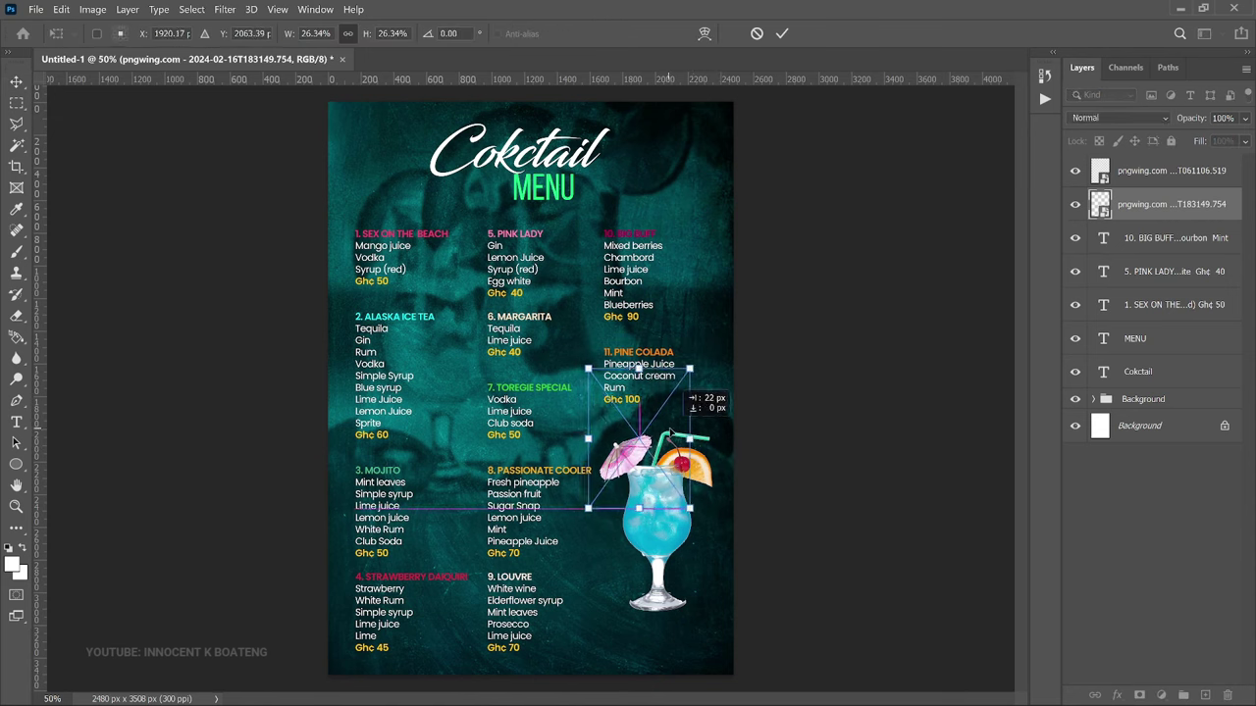
key("Return")
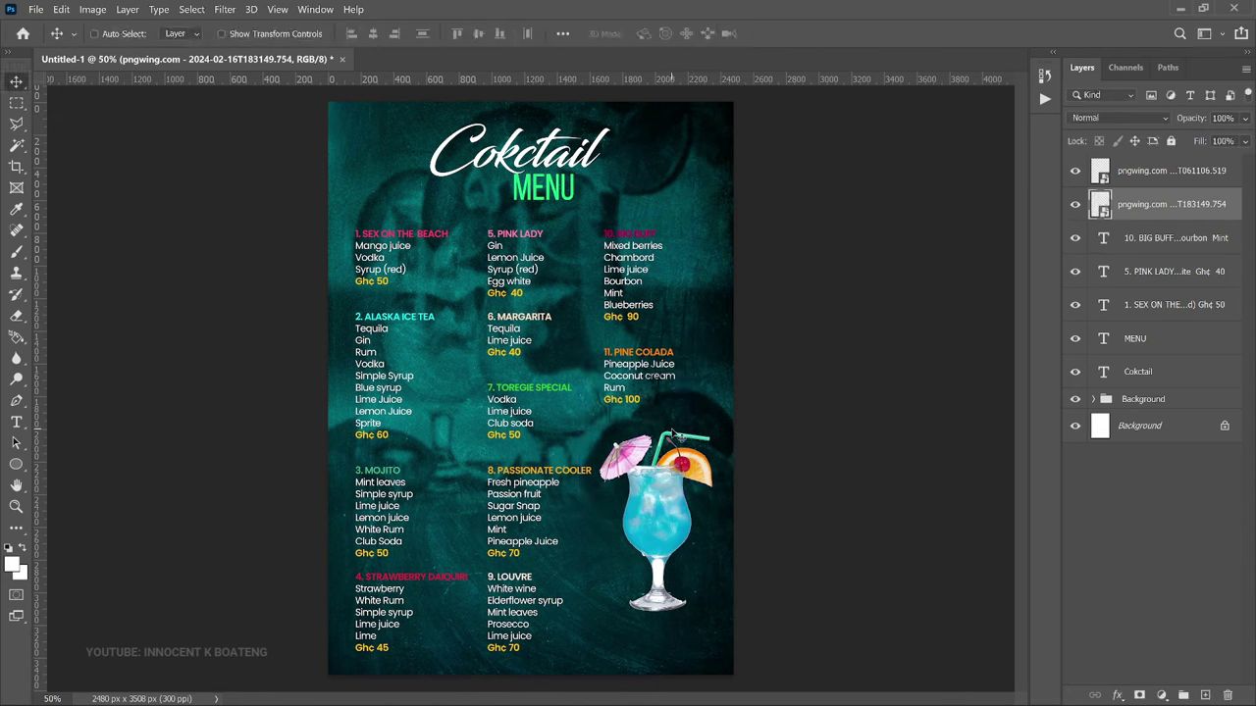
Step: Give the smoke layer a Color Overlay in bright cyan 0ecded sampled from the glass
right_click(1192, 205)
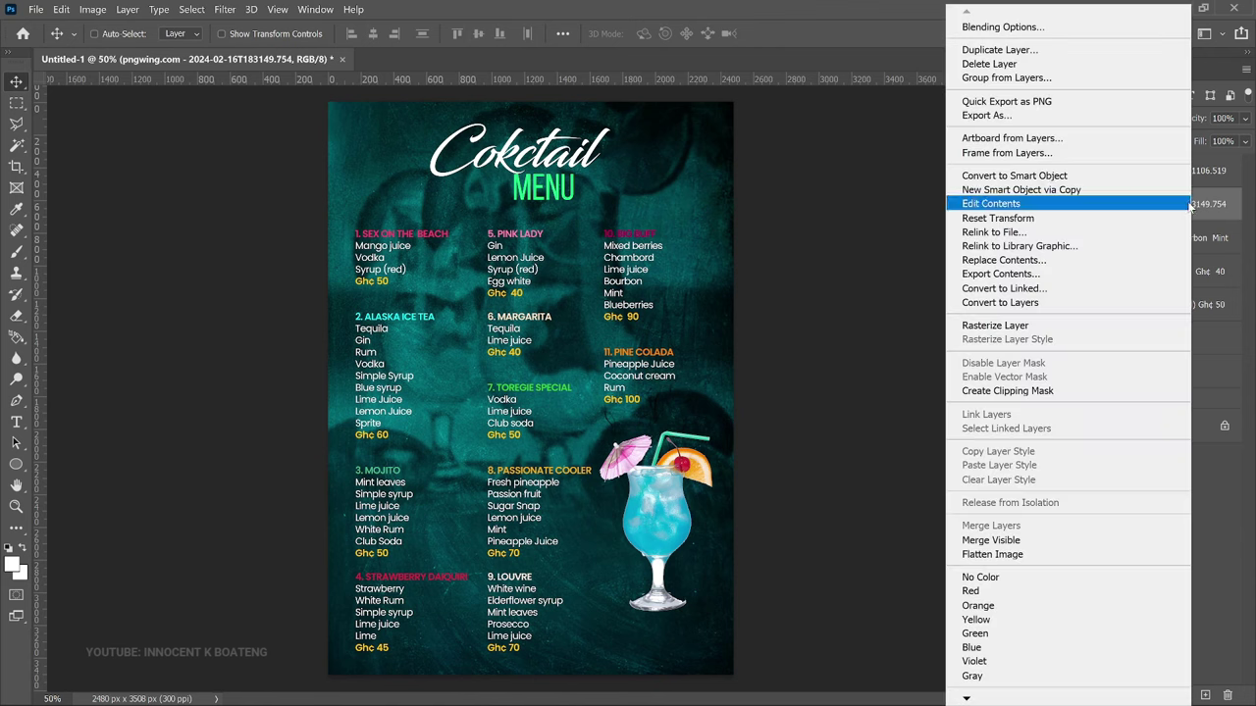
left_click(1021, 25)
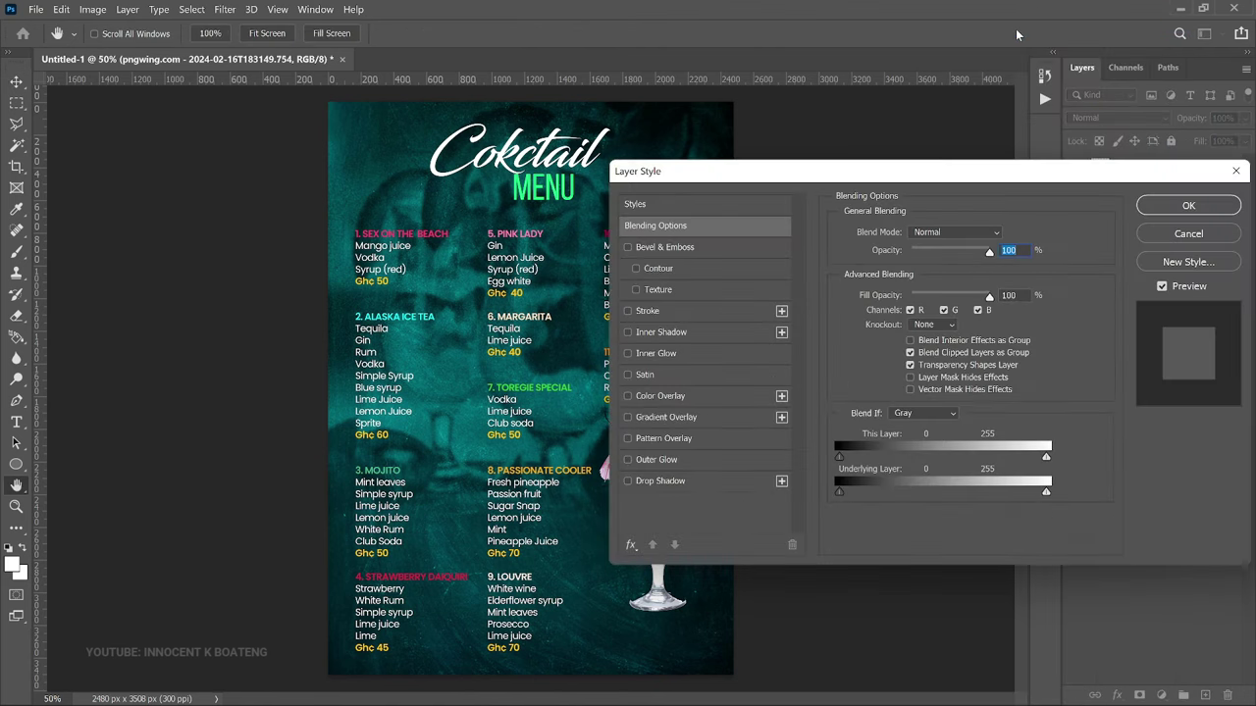
left_click_drag(745, 162, 846, 131)
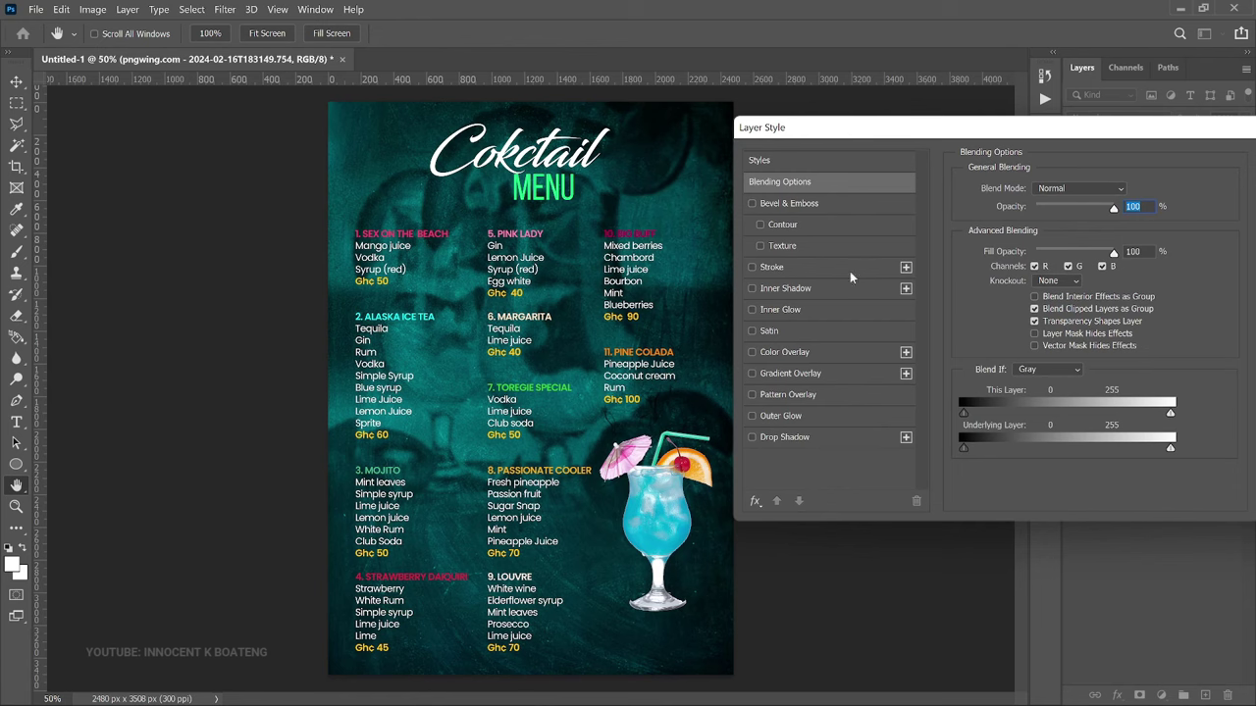
left_click(797, 349)
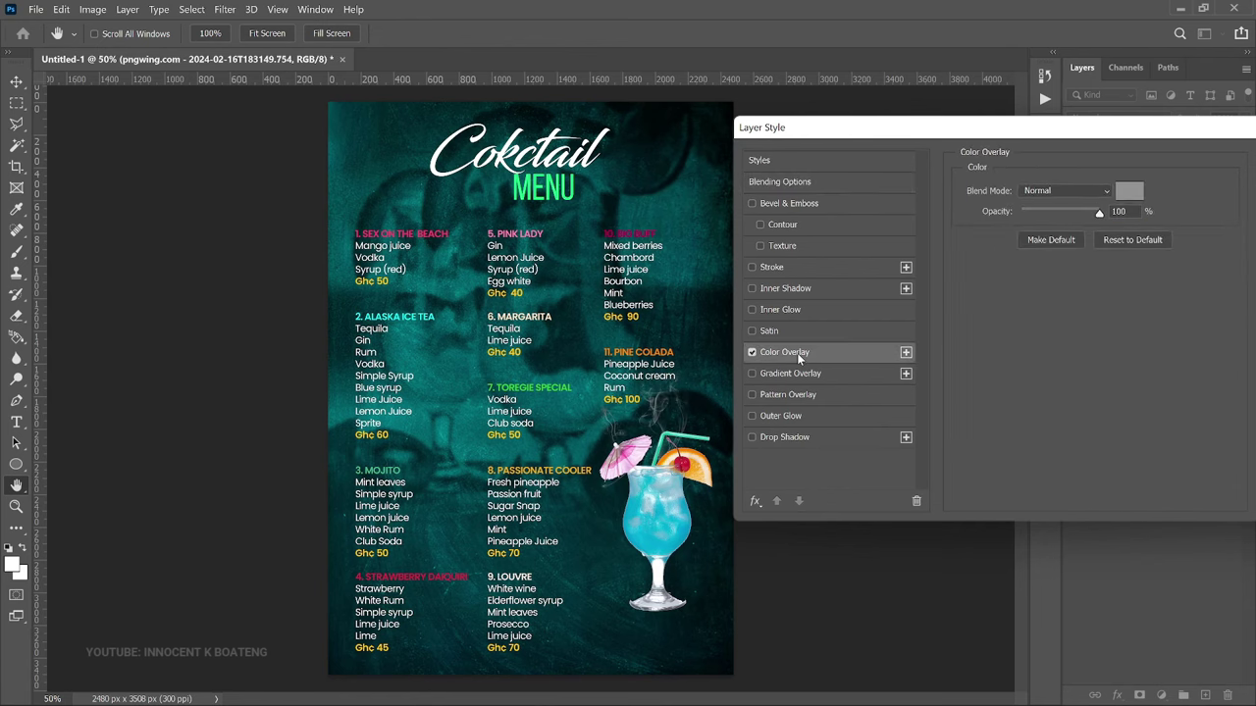
left_click(1127, 193)
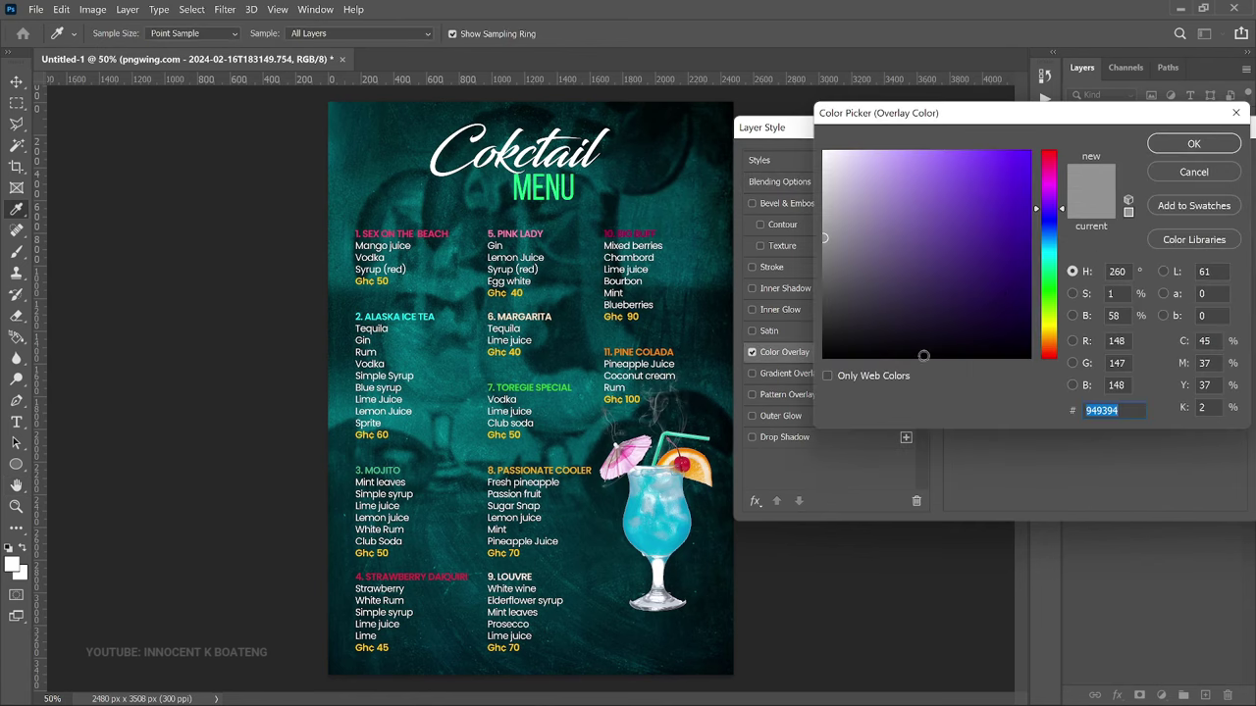
left_click(649, 474)
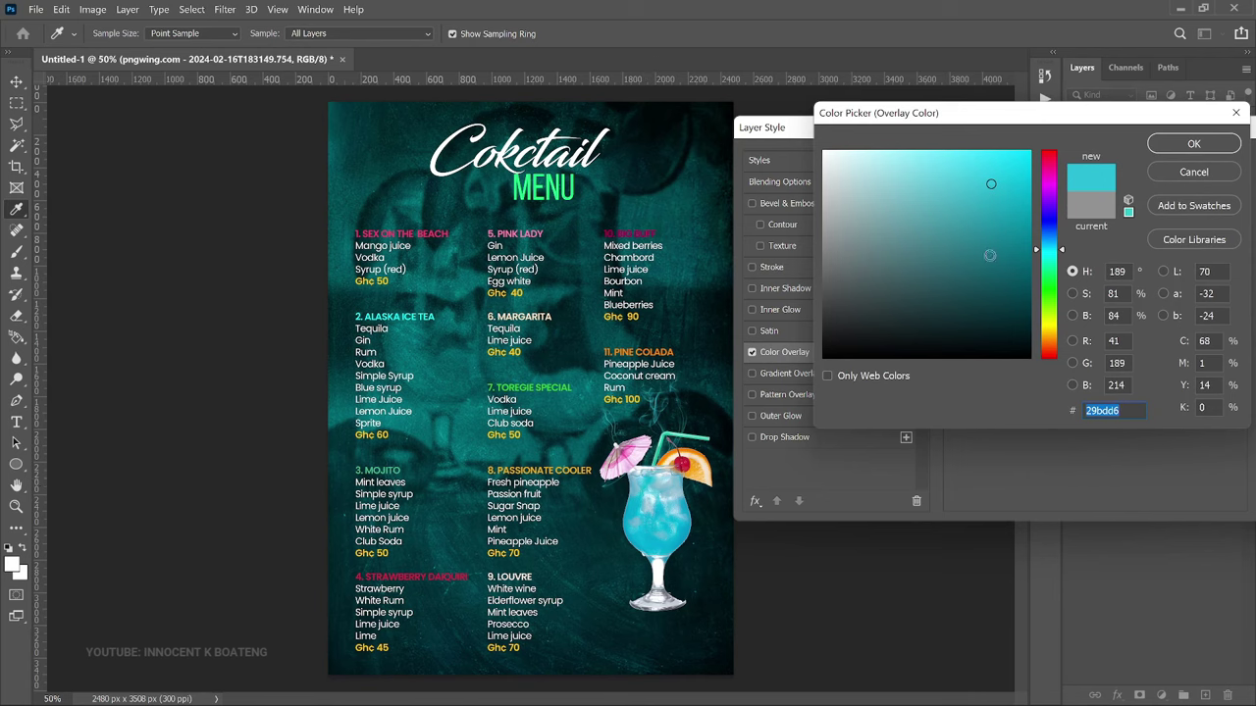
left_click_drag(992, 183, 1018, 164)
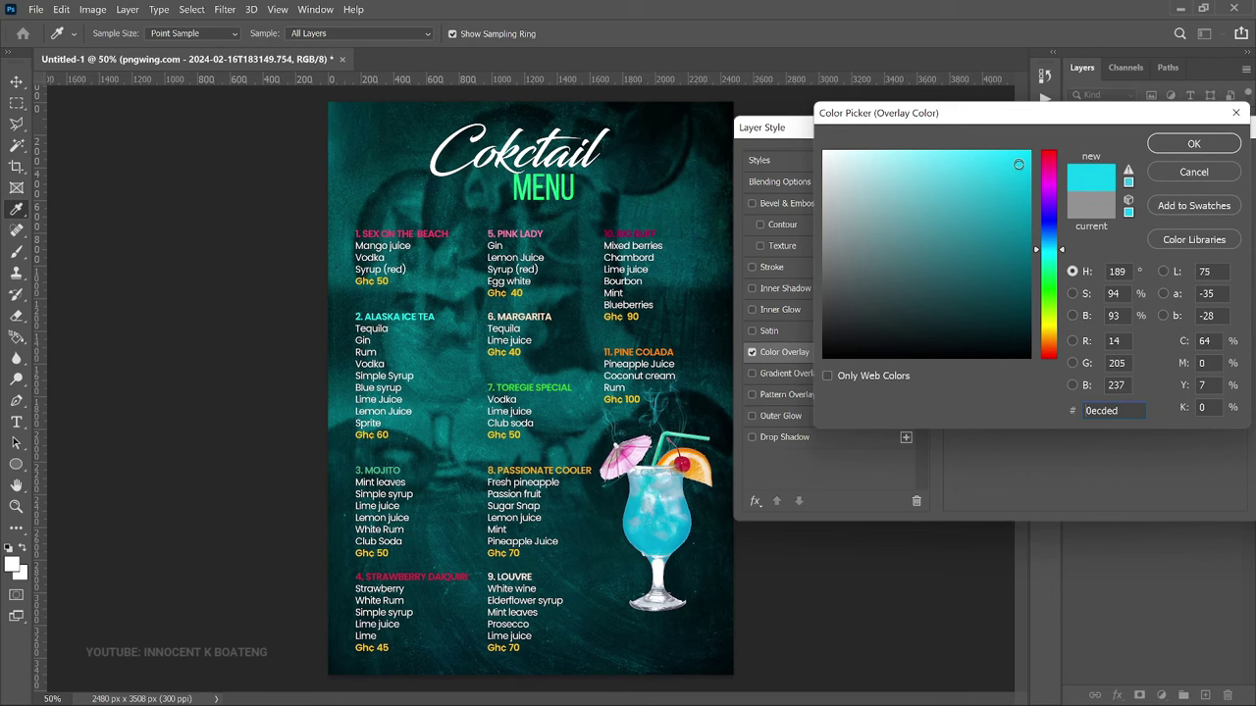
left_click(1195, 145)
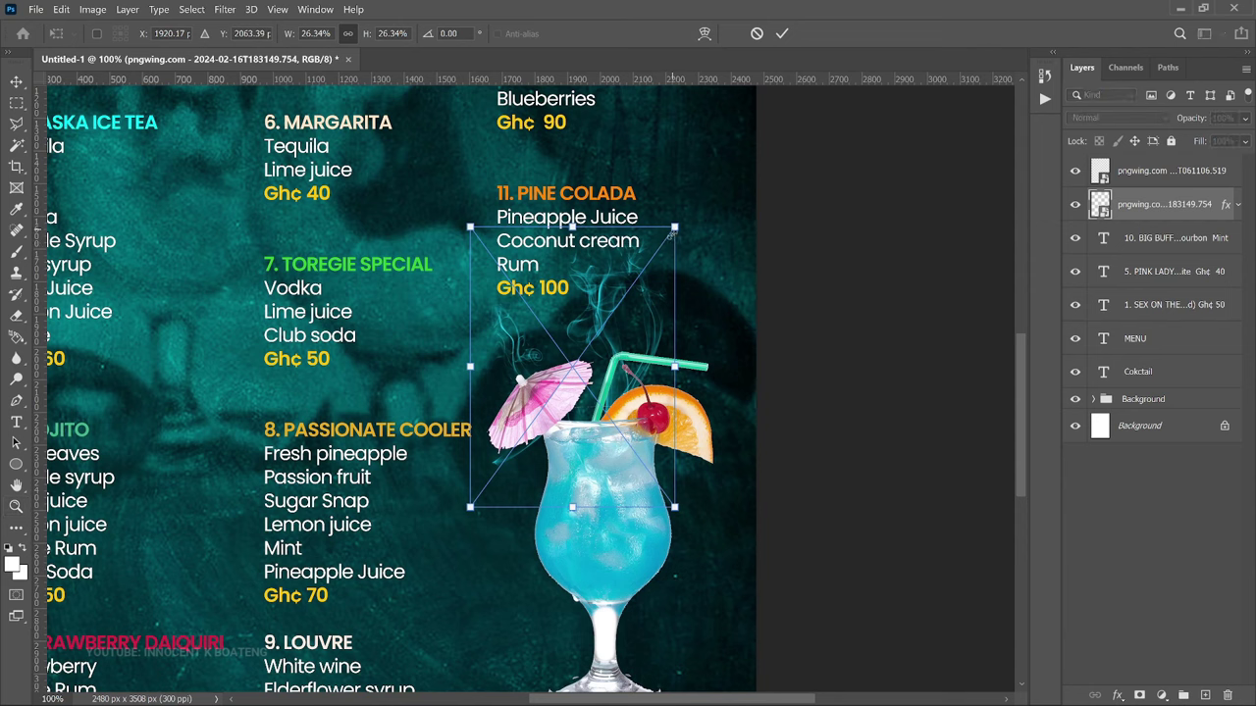
Step: Shrink the cyan smoke to 24.57% and shift it up and to the right
left_click_drag(675, 227, 660, 247)
left_click_drag(629, 385, 645, 375)
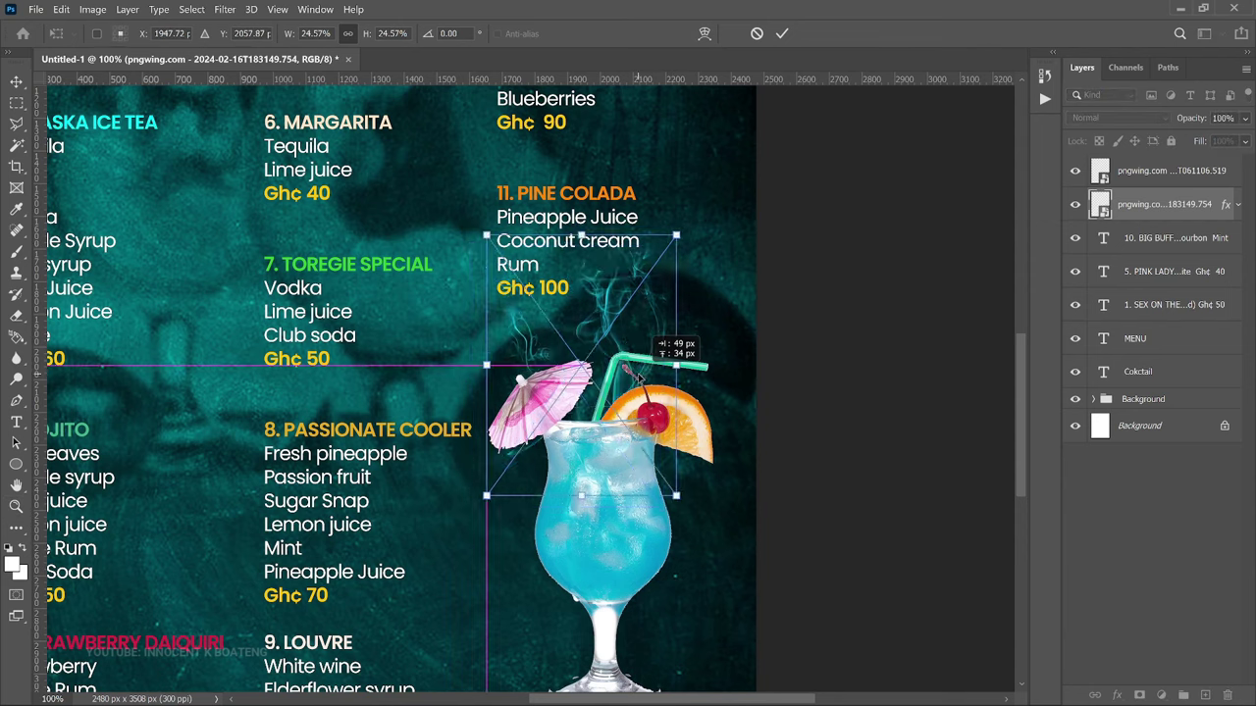
key("Return")
key("z")
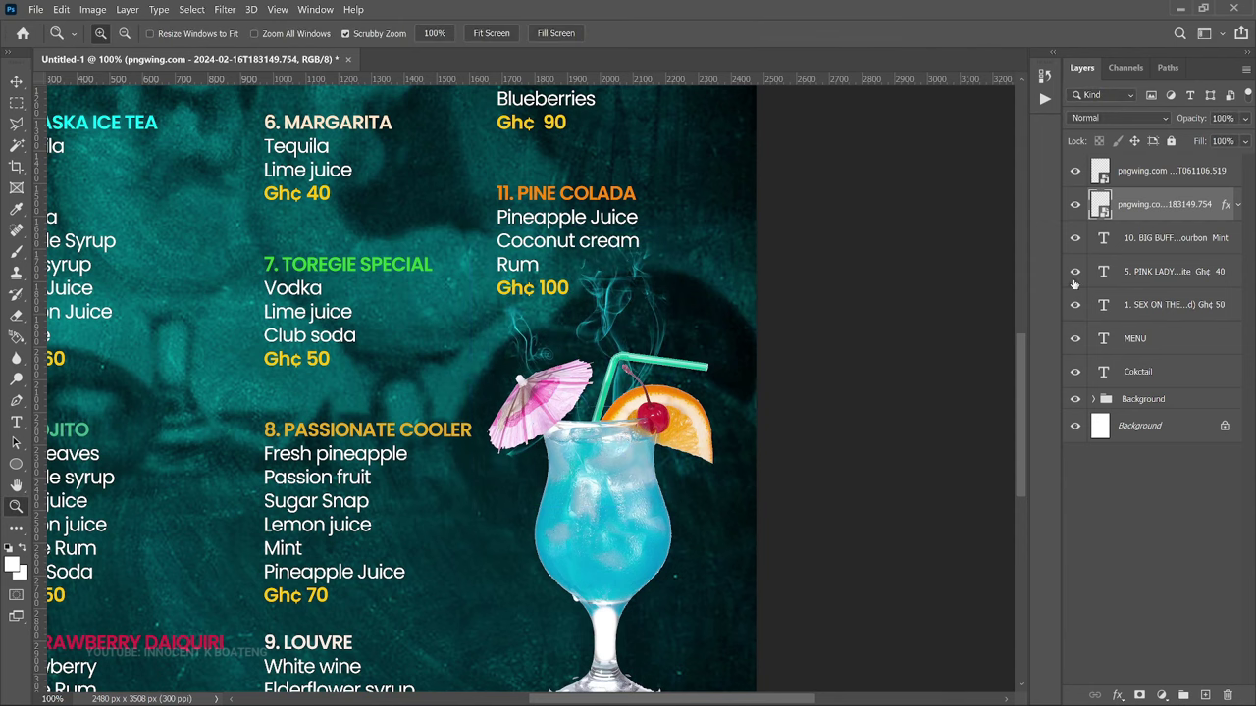
Step: Scale the blue cocktail glass down to 88.57% and reposition it slightly
left_click(1140, 174)
key("ctrl+t")
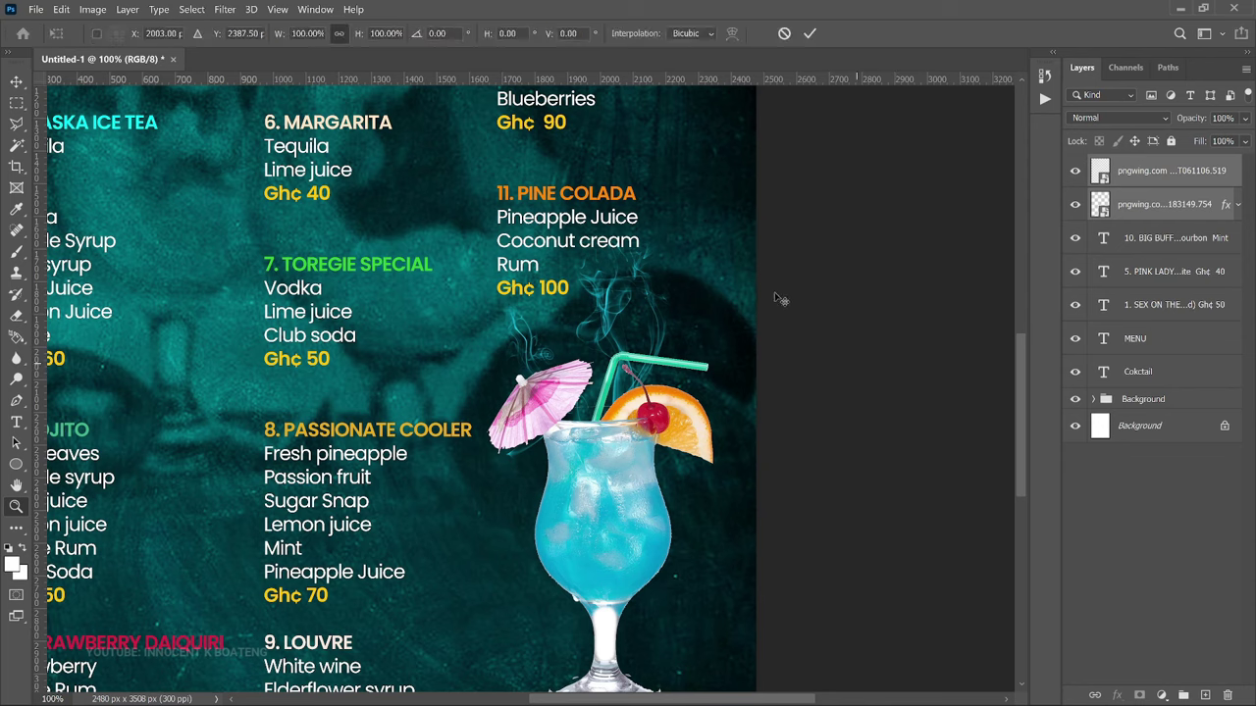
scroll(763, 274, "down", 1)
left_click_drag(729, 246, 720, 269)
left_click_drag(687, 381, 693, 415)
left_click_drag(719, 285, 717, 286)
key("Return")
key("z")
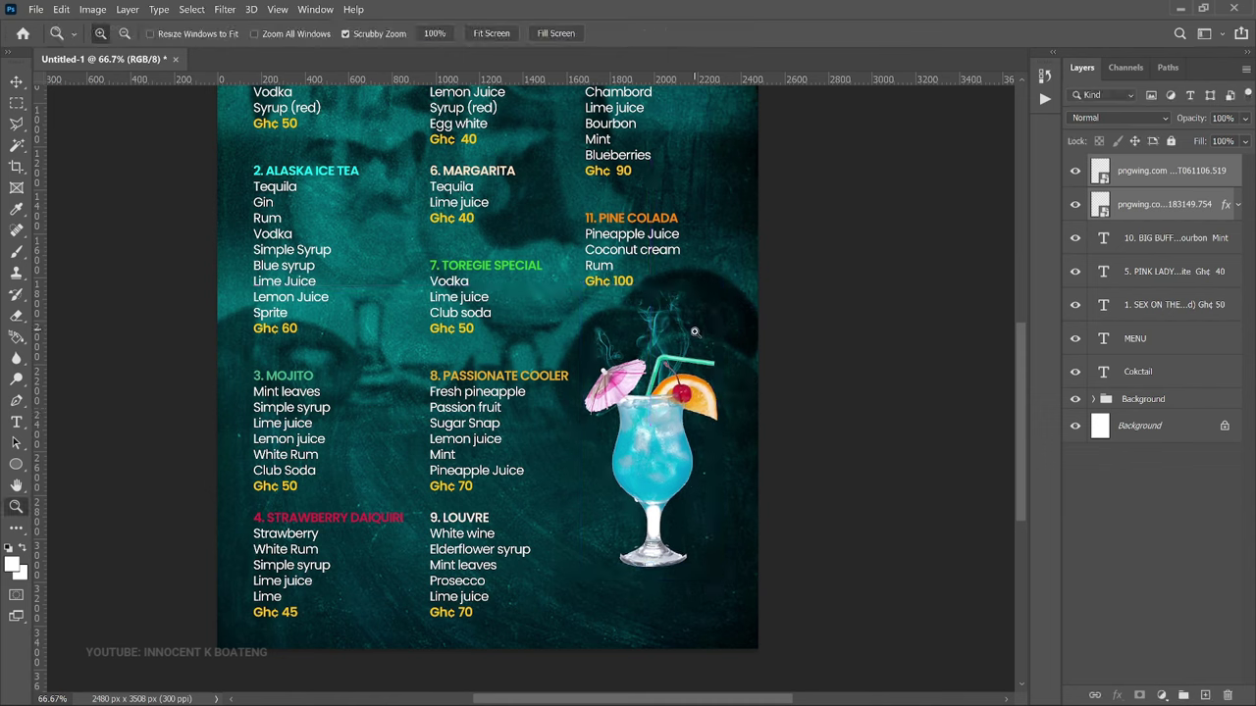
key("v")
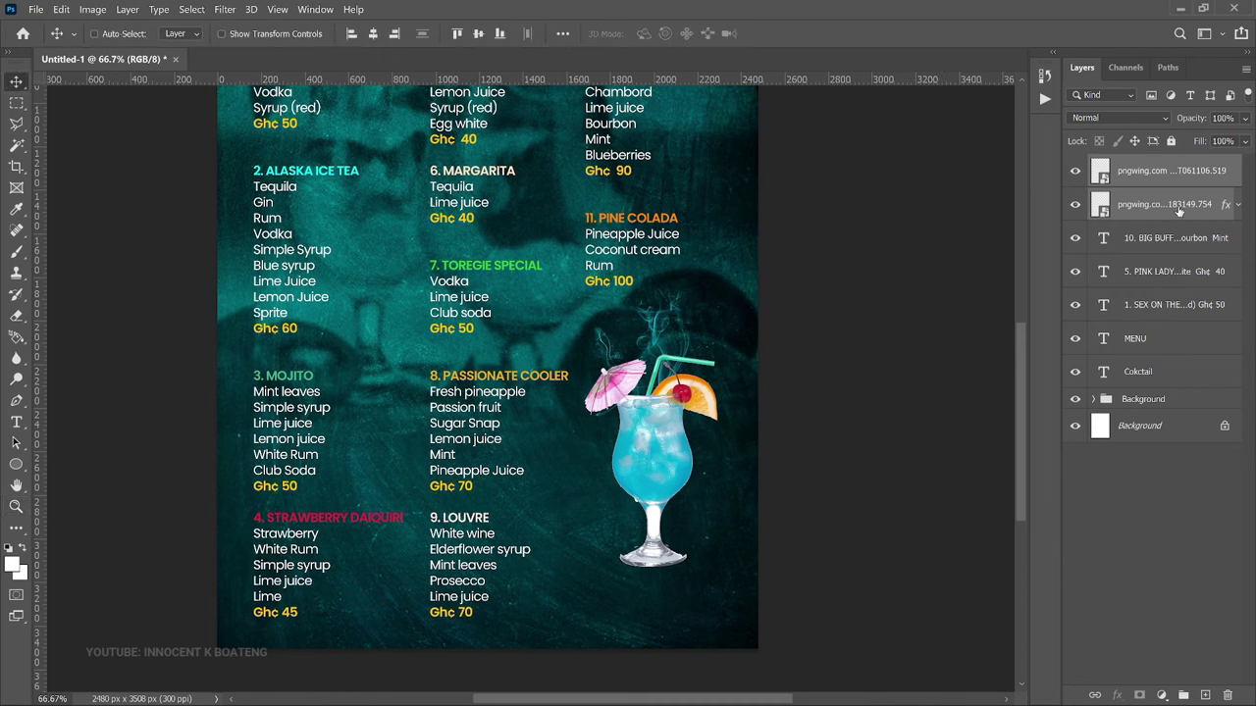
left_click(1179, 211)
Step: Change the smoke layer's Color Overlay to aqua-green #0ef0dd
key("ctrl")
key("ctrl+j")
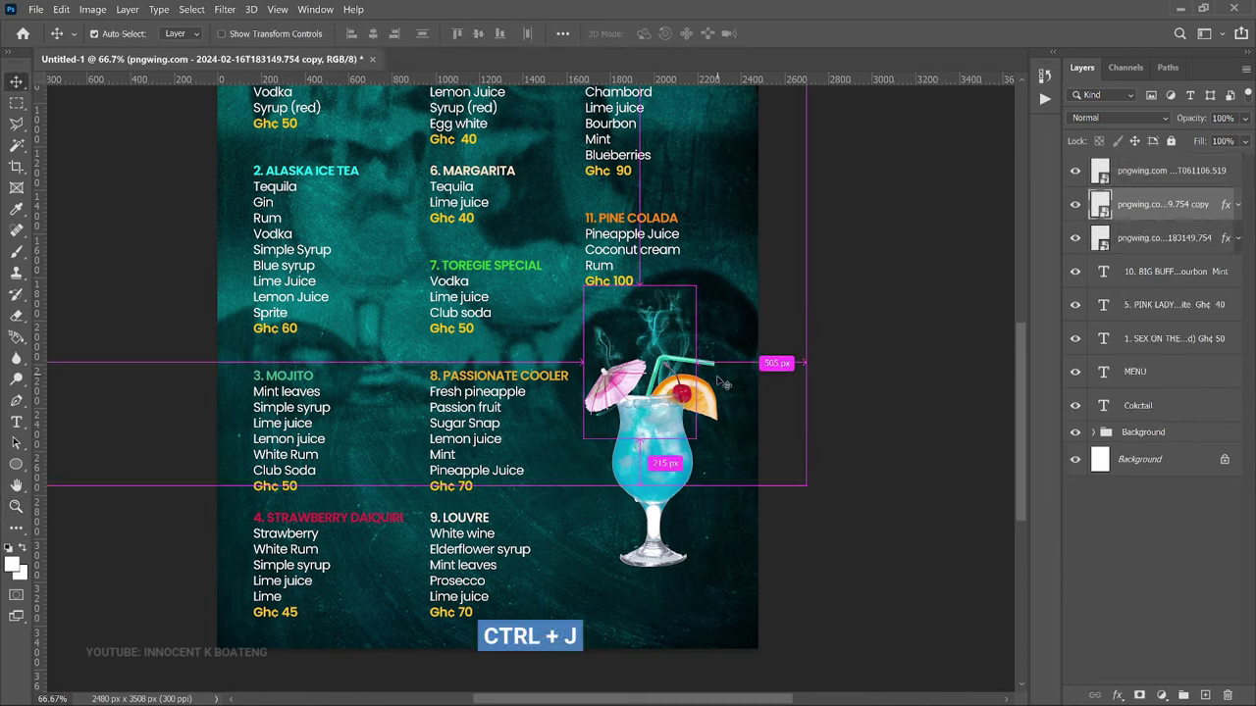
key("ctrl+z")
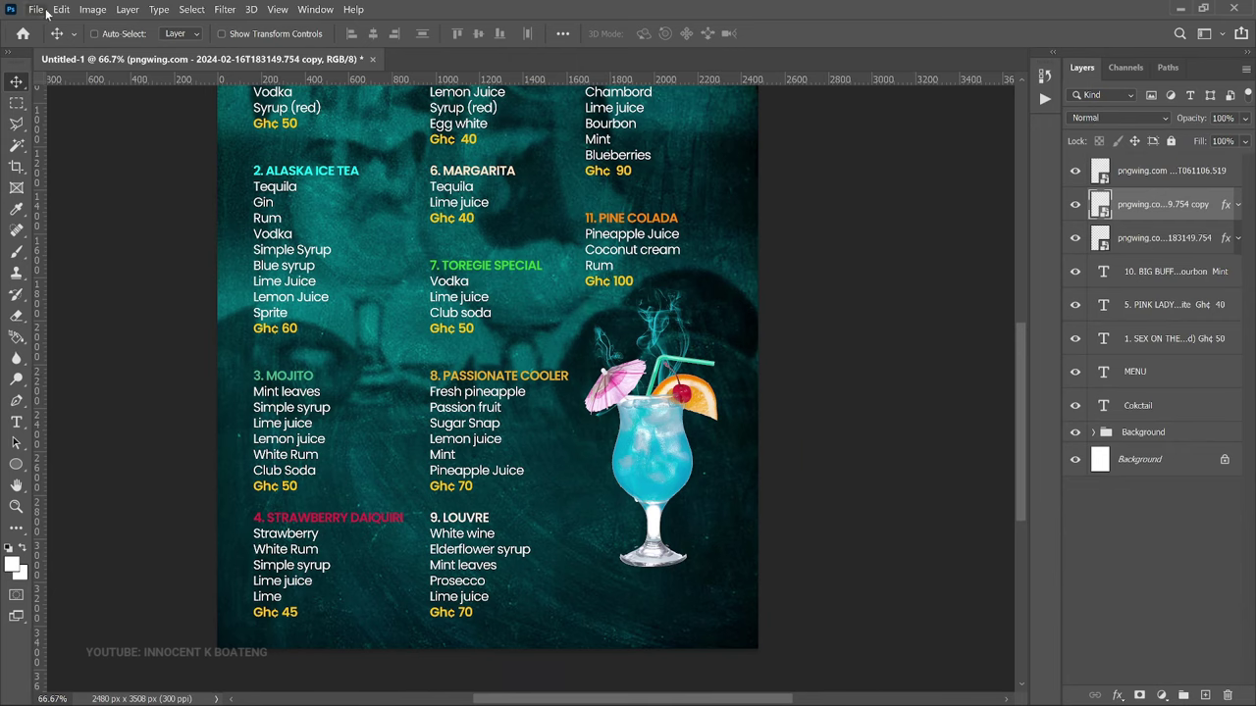
scroll(589, 392, "up", 2)
double_click(1226, 204)
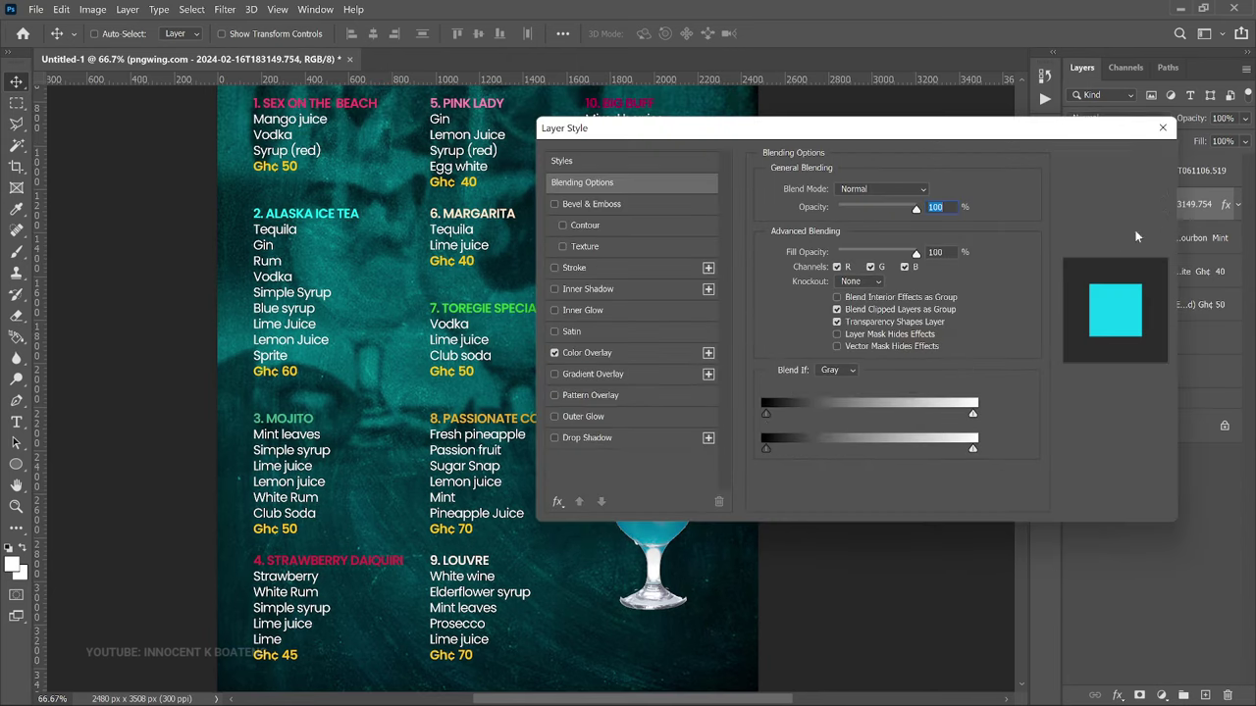
left_click(785, 339)
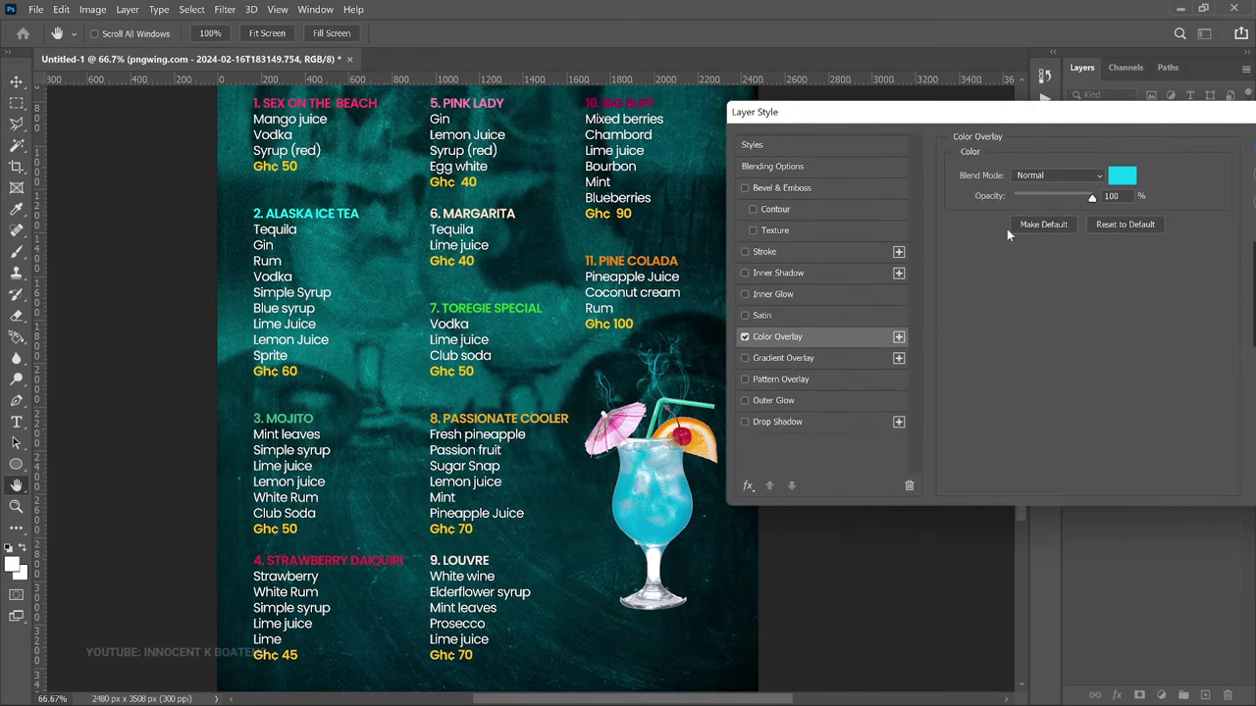
left_click(1123, 176)
left_click_drag(1057, 257, 1051, 260)
left_click(1014, 165)
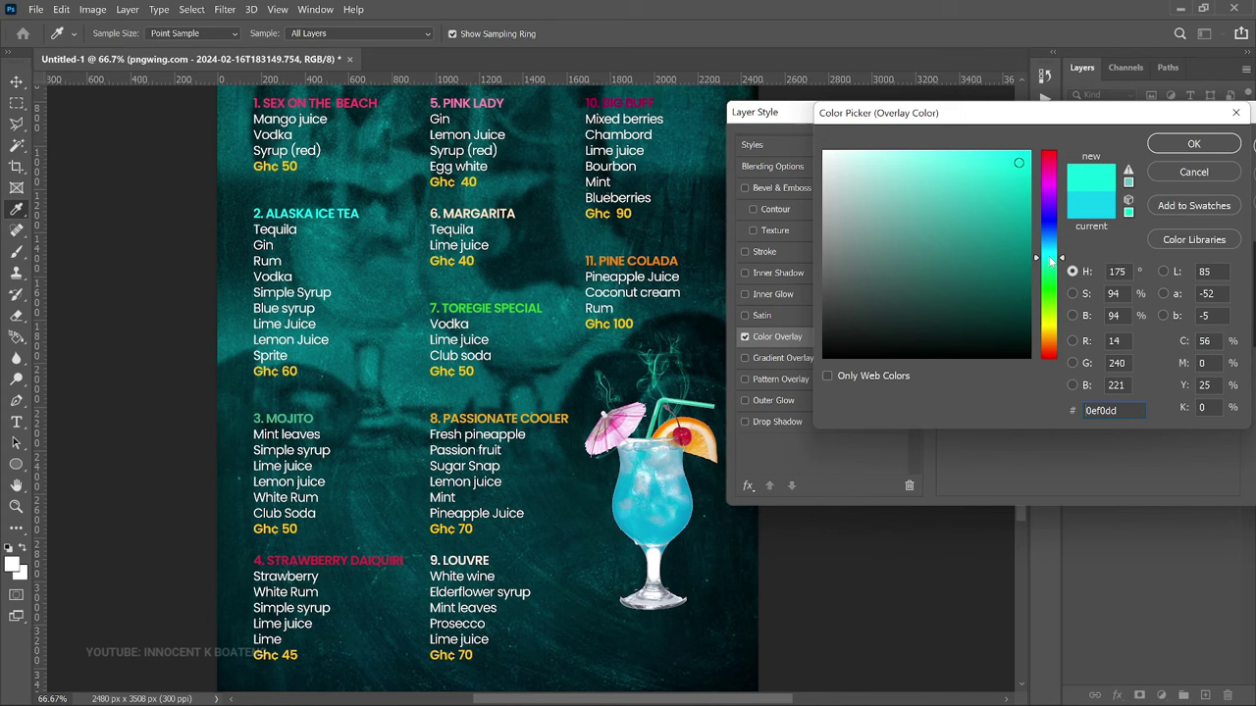
left_click(1162, 145)
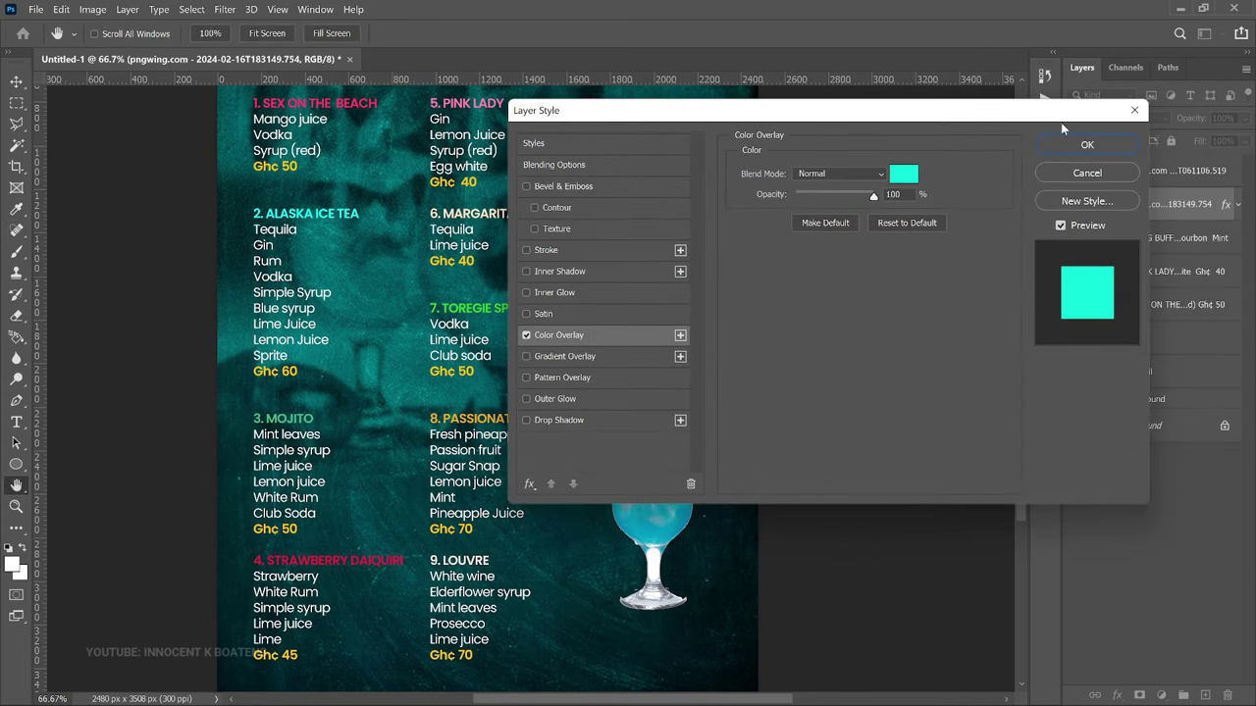
left_click(1087, 144)
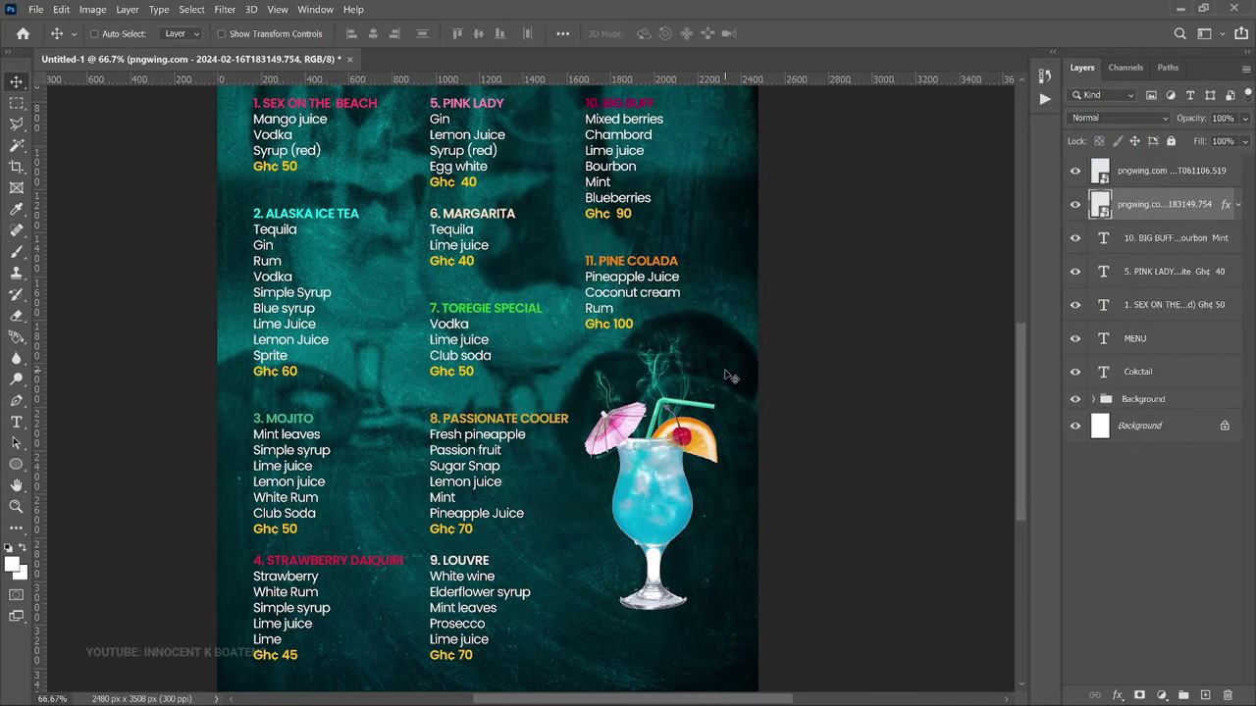
Step: Duplicate the smoke layer for a denser plume and zoom out
key("ctrl")
key("ctrl+j")
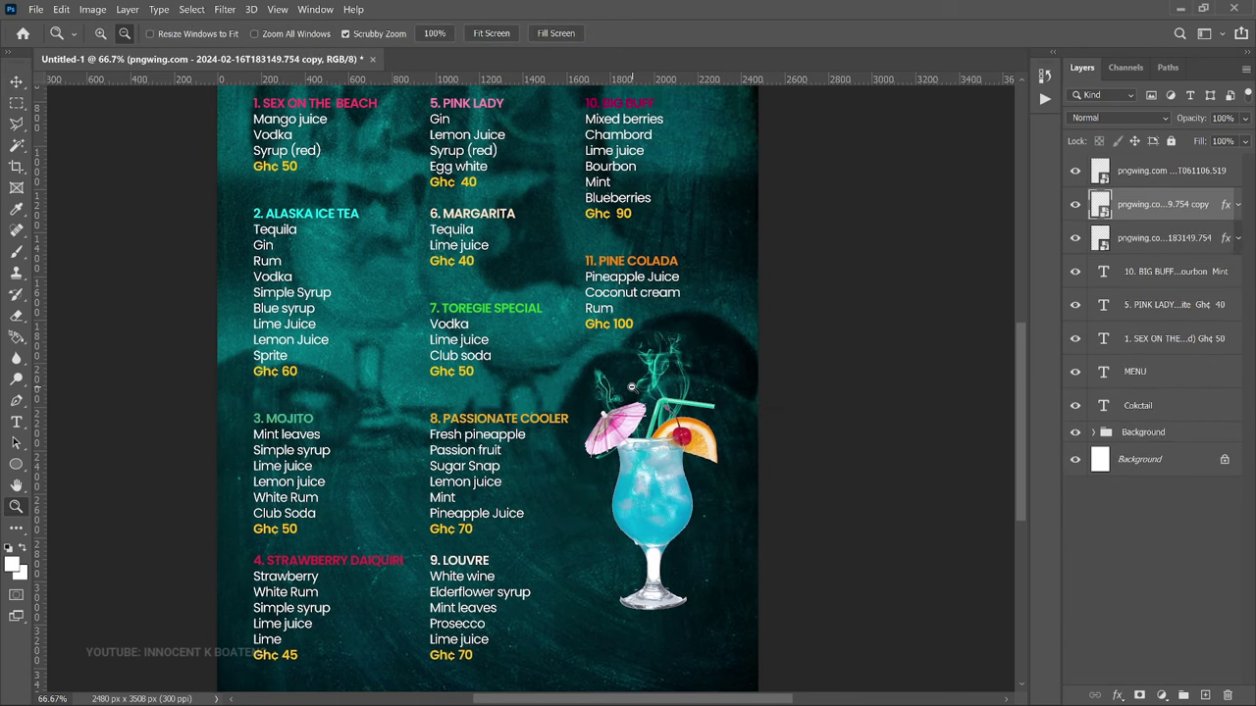
key("ctrl+minus")
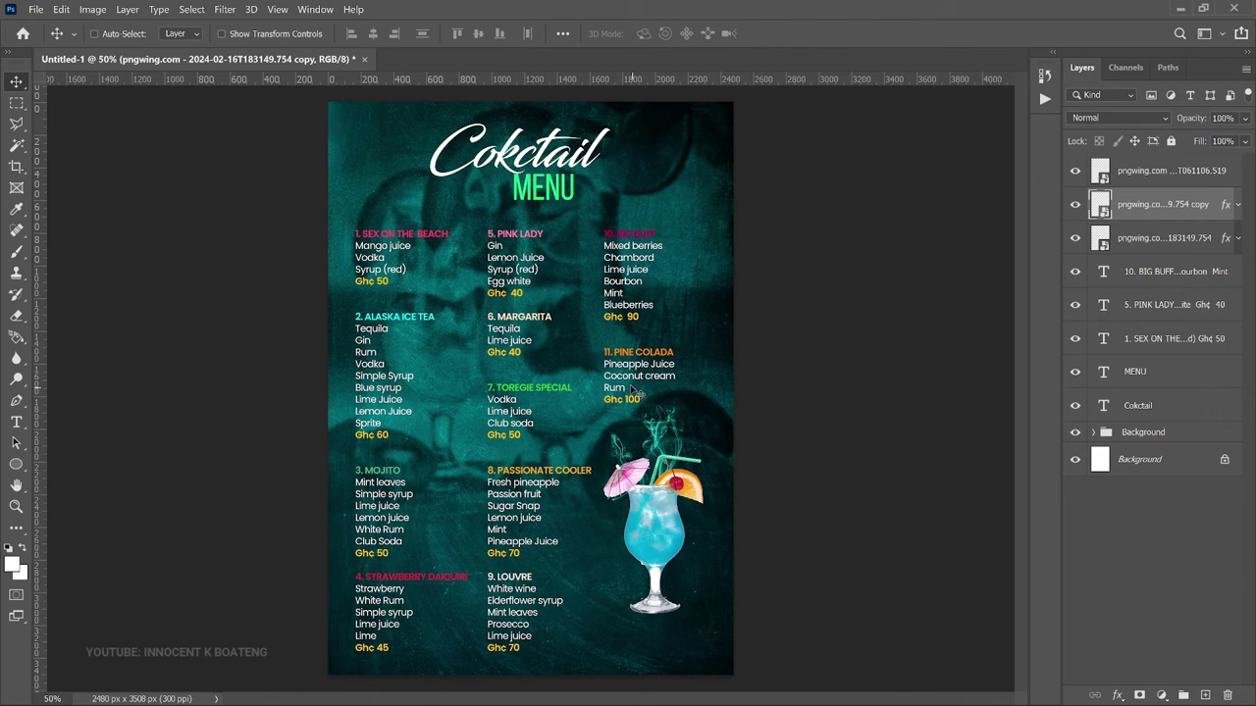
Step: Embed the pink cocktail image, scaled to about 31%, in the top-right corner beside MENU
left_click(1158, 172)
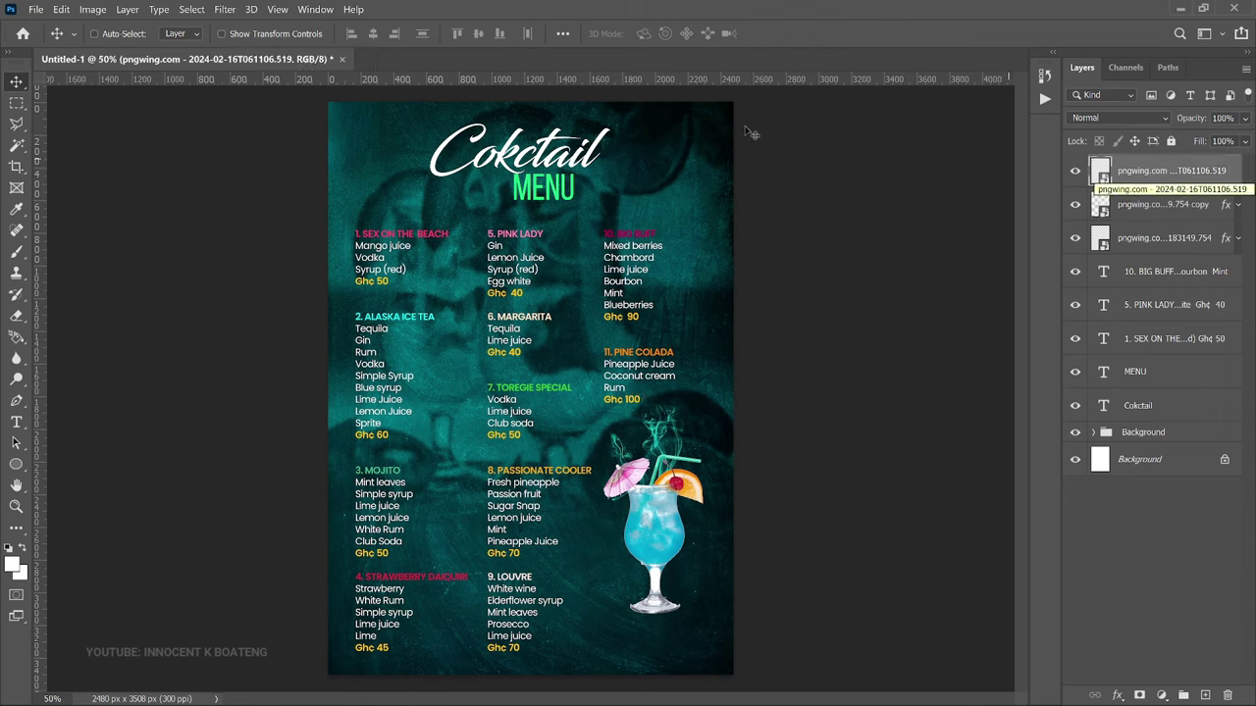
left_click(35, 9)
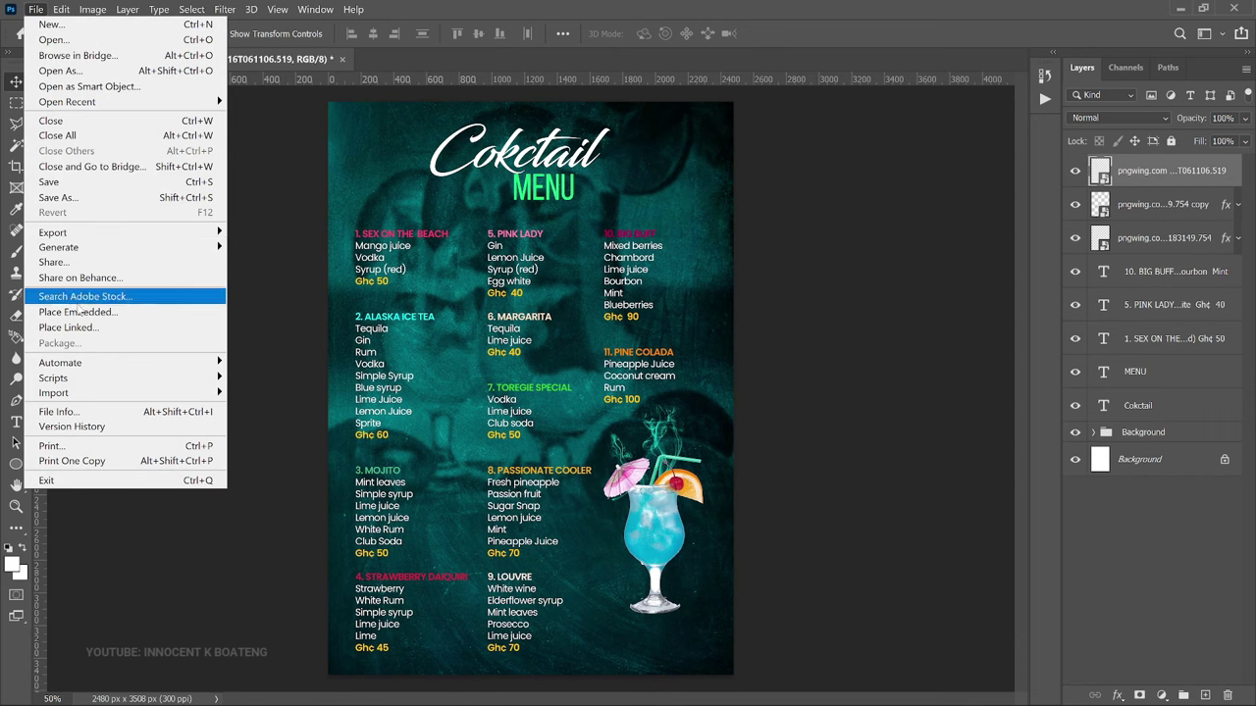
left_click(79, 312)
double_click(557, 155)
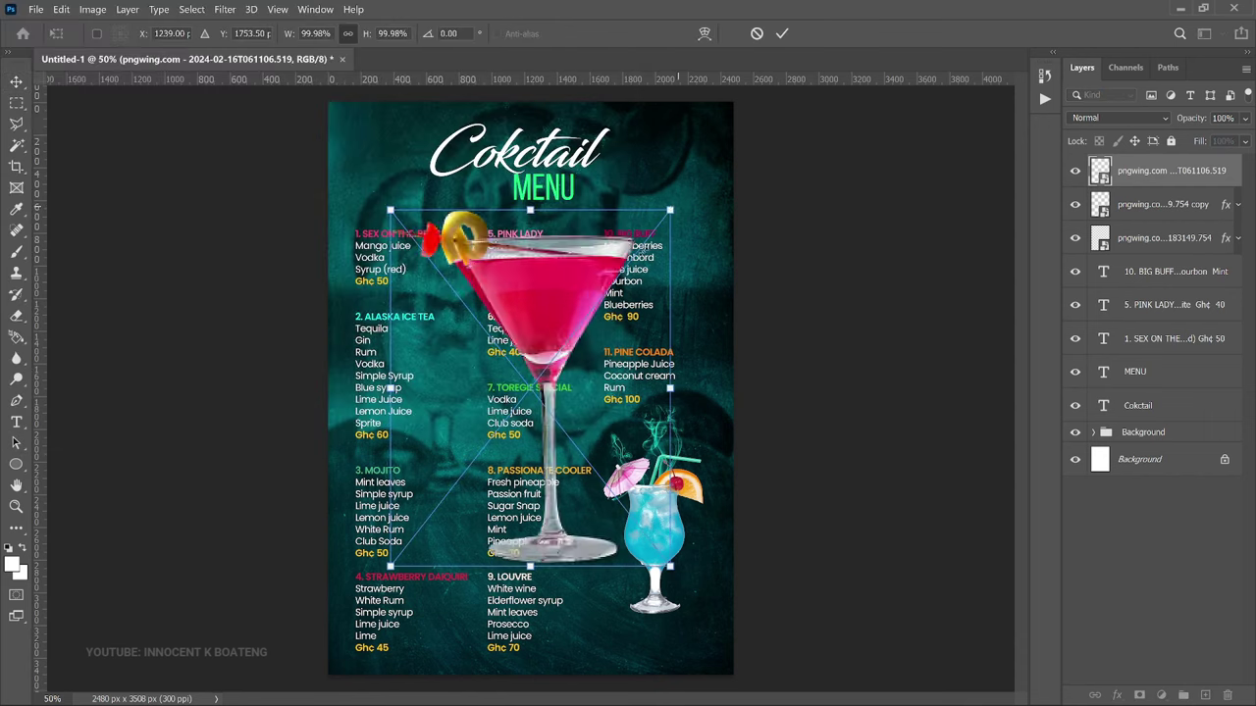
left_click_drag(675, 207, 547, 371)
left_click_drag(511, 440, 692, 214)
mouse_move(714, 171)
left_mouse_down()
mouse_move(724, 159)
mouse_move(693, 201)
mouse_move(699, 213)
mouse_move(709, 186)
left_mouse_up()
mouse_move(692, 235)
left_mouse_down()
mouse_move(715, 235)
mouse_move(696, 223)
left_mouse_up()
key("Return")
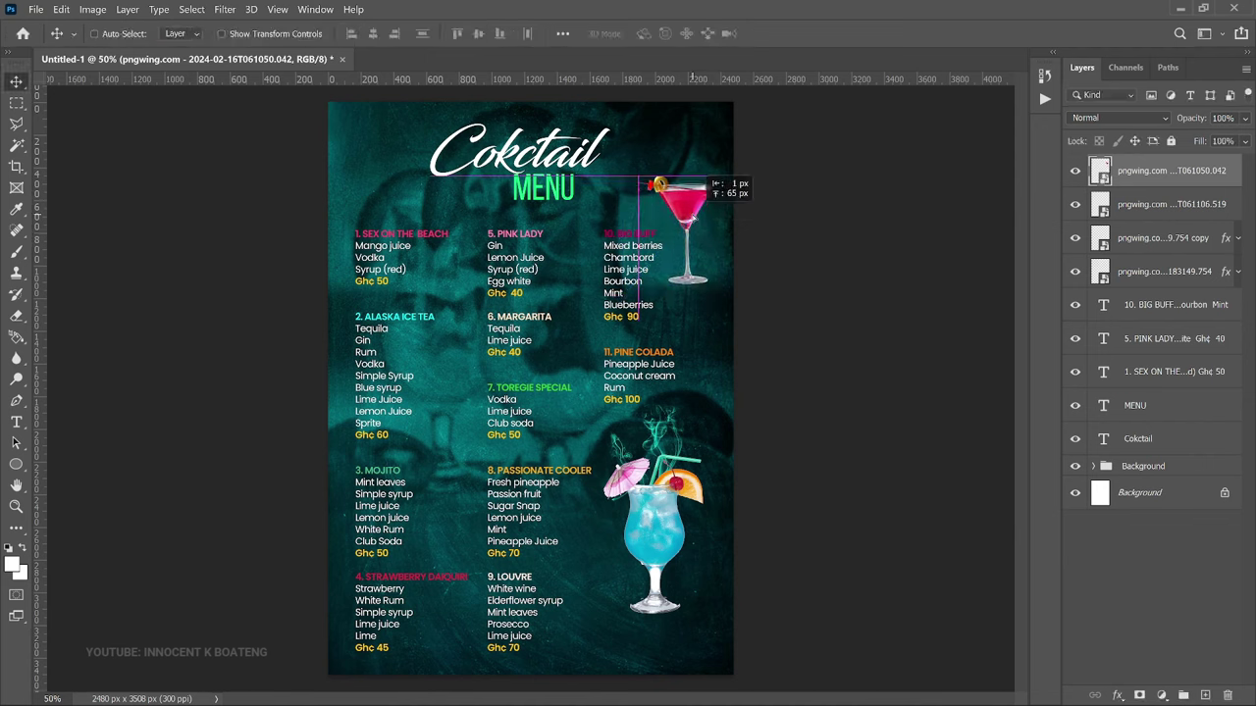
left_click(1162, 237)
left_click(1162, 272, "shift")
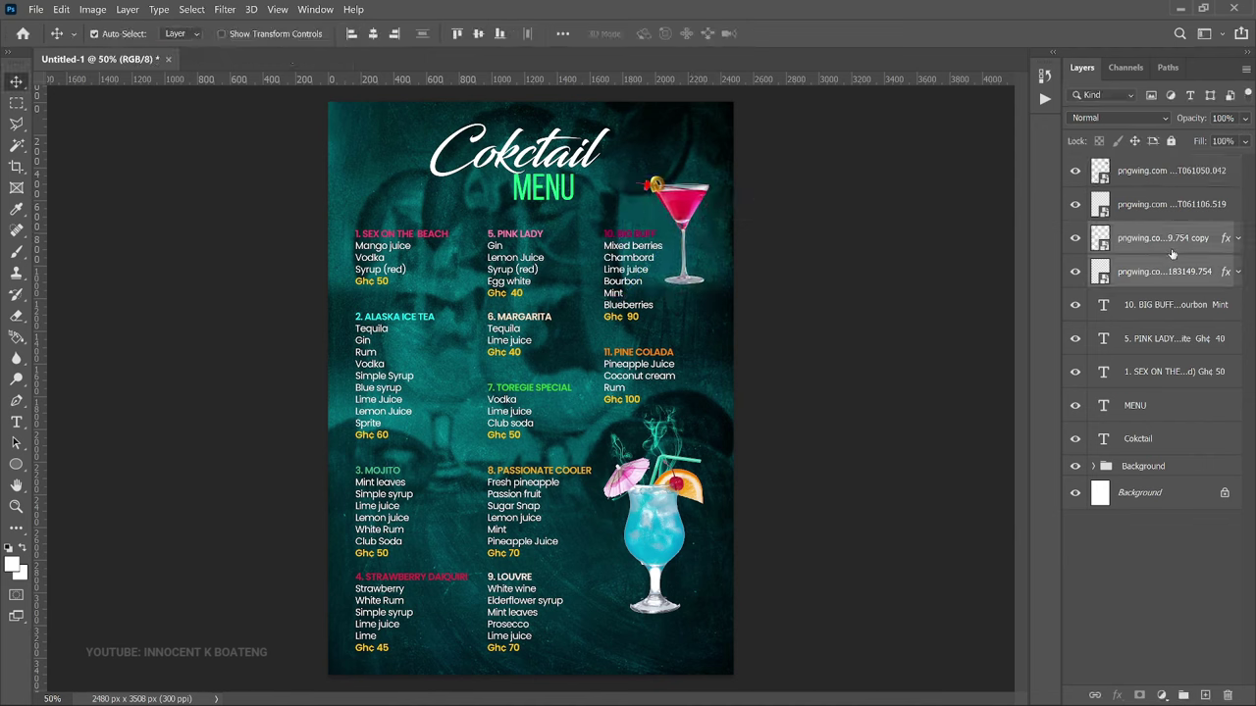
Step: Duplicate both smoke layers onto the pink martini glass and scale the copy to 82.41%
key("ctrl+j")
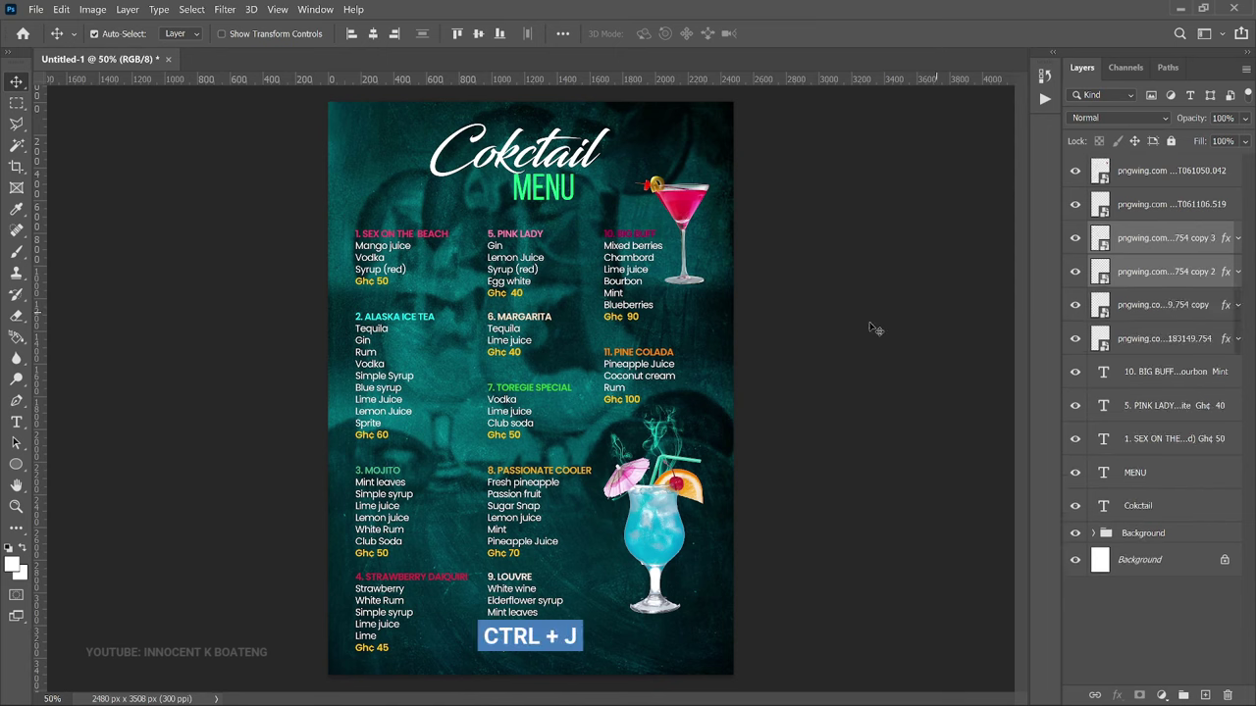
left_click_drag(669, 448, 697, 172)
key("ctrl+t")
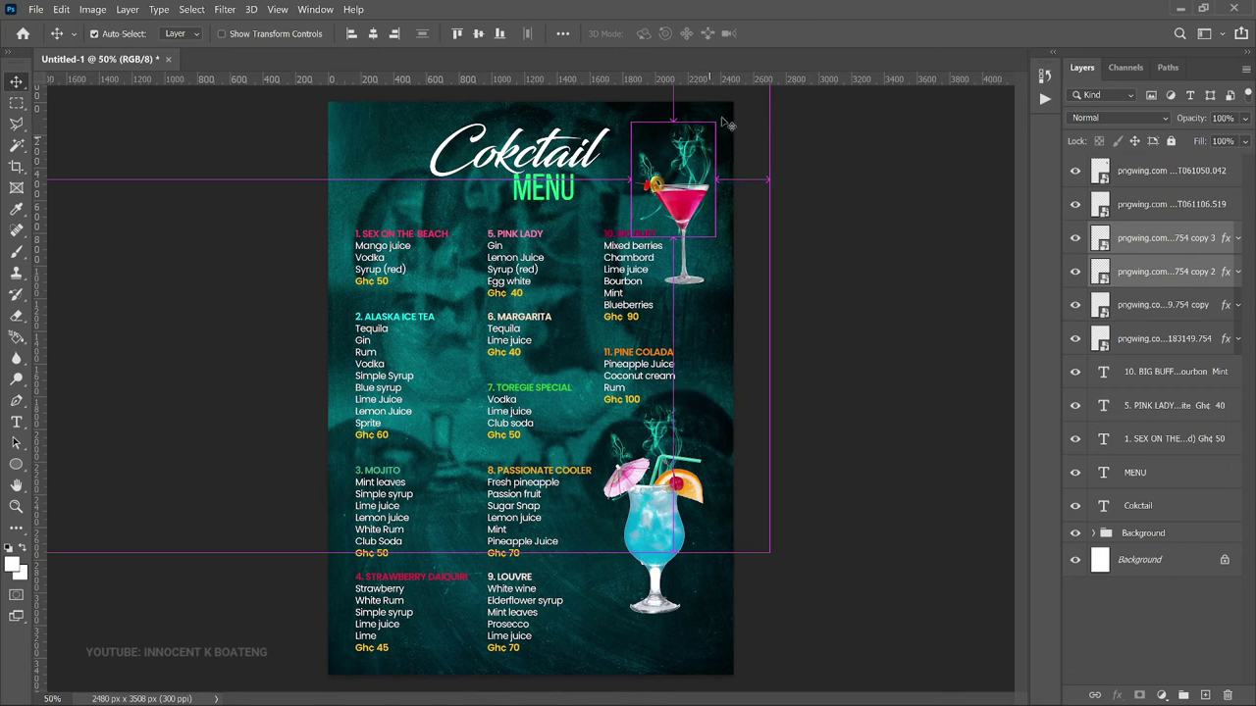
left_click_drag(717, 123, 708, 134)
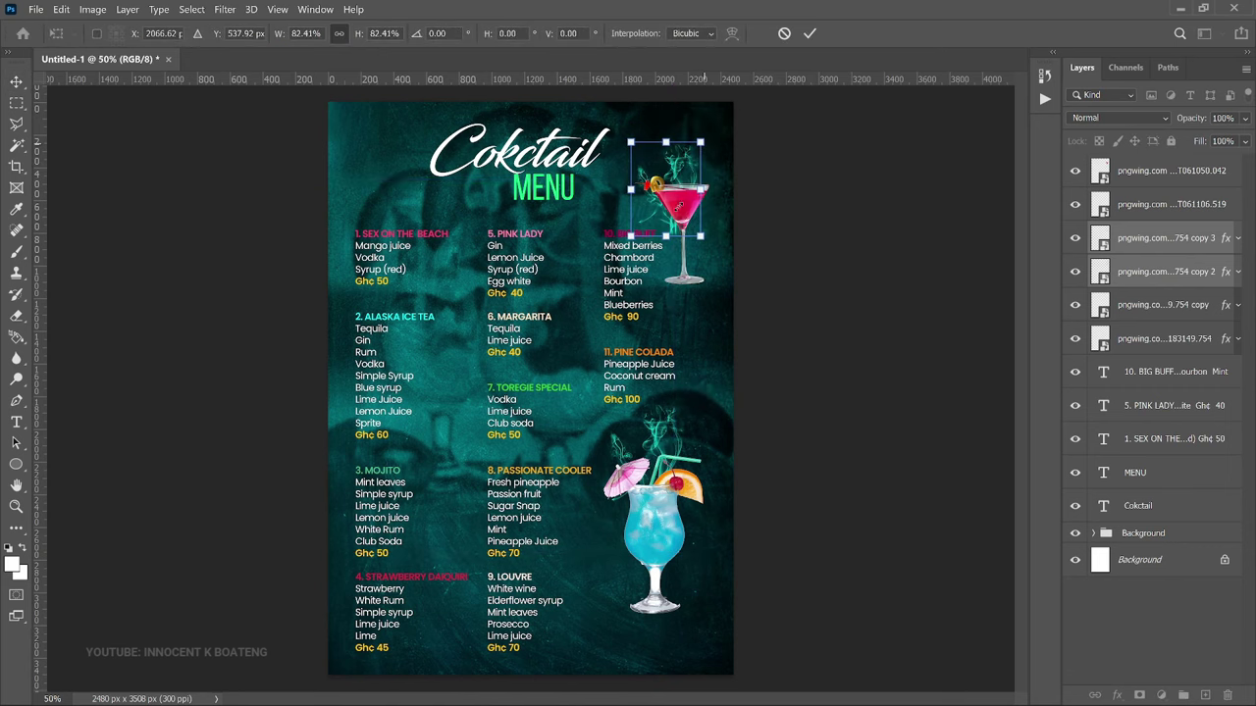
left_click_drag(675, 224, 684, 207)
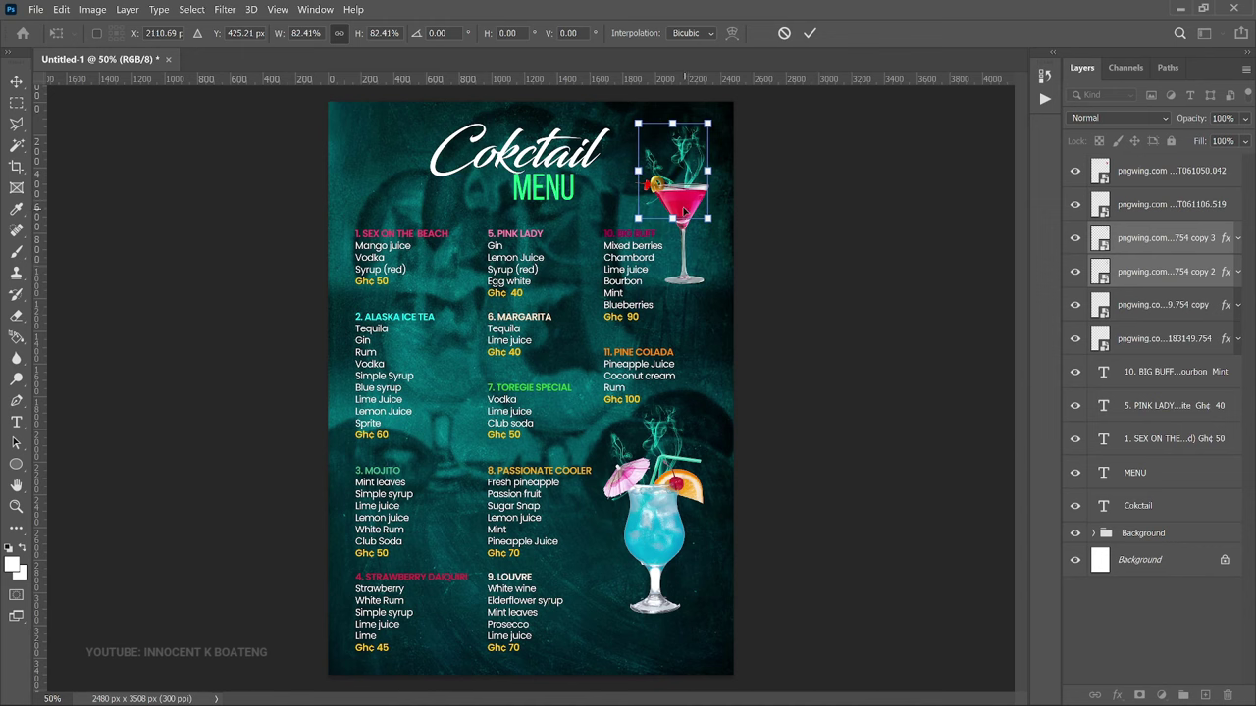
key("Return")
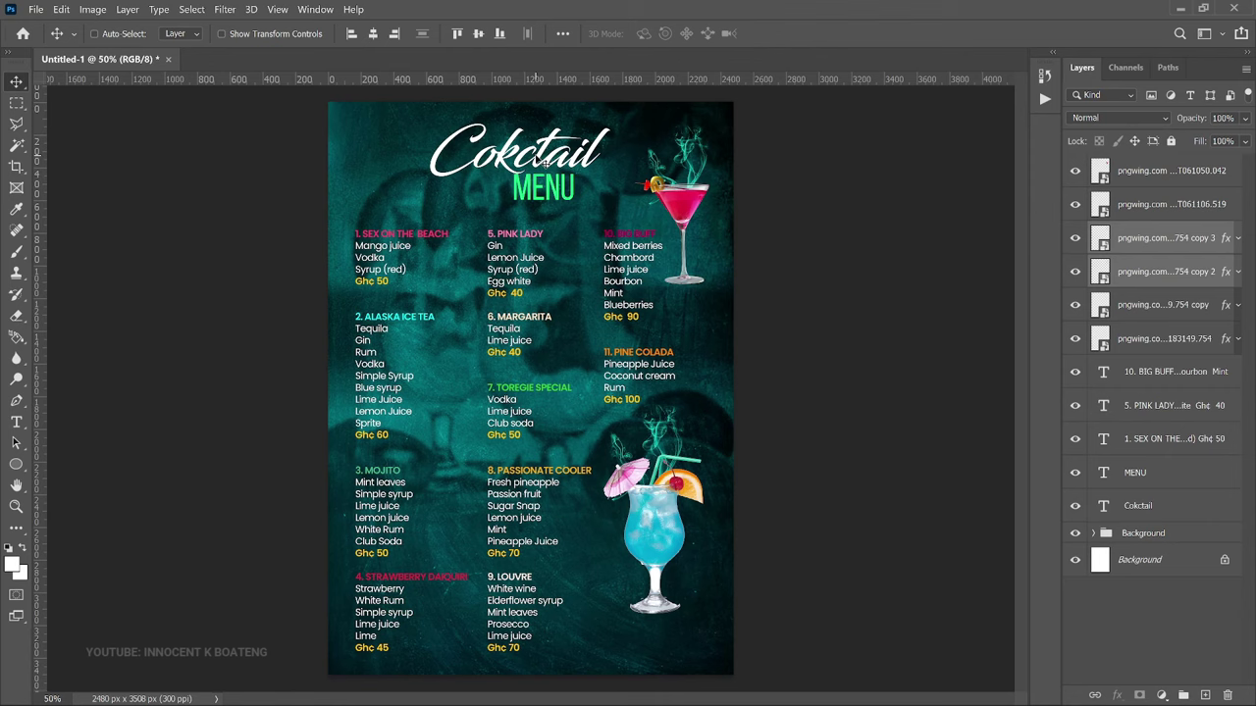
Step: Zoom in on the lower drinks list showing Passionate Cooler and Louvre
key("z")
left_click(690, 602)
left_click_drag(689, 617, 665, 421)
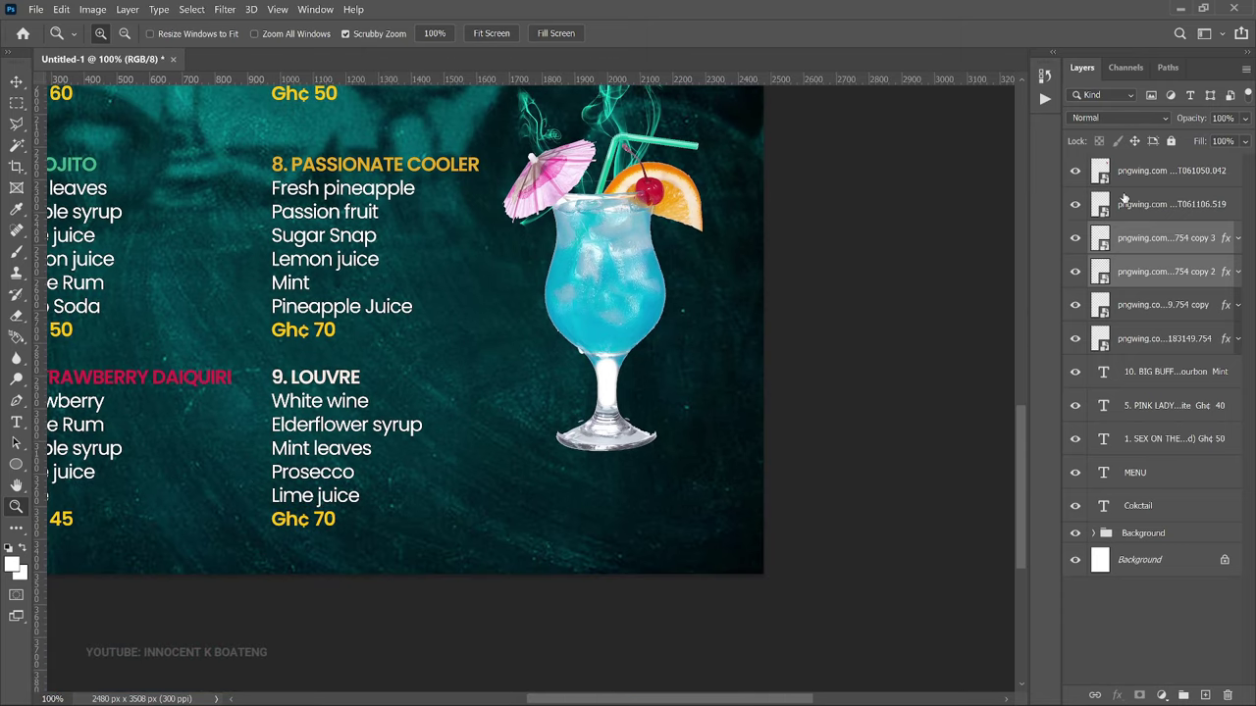
Step: Group the six cocktail image and smoke layers as 'Images and effects'
left_click(1143, 166)
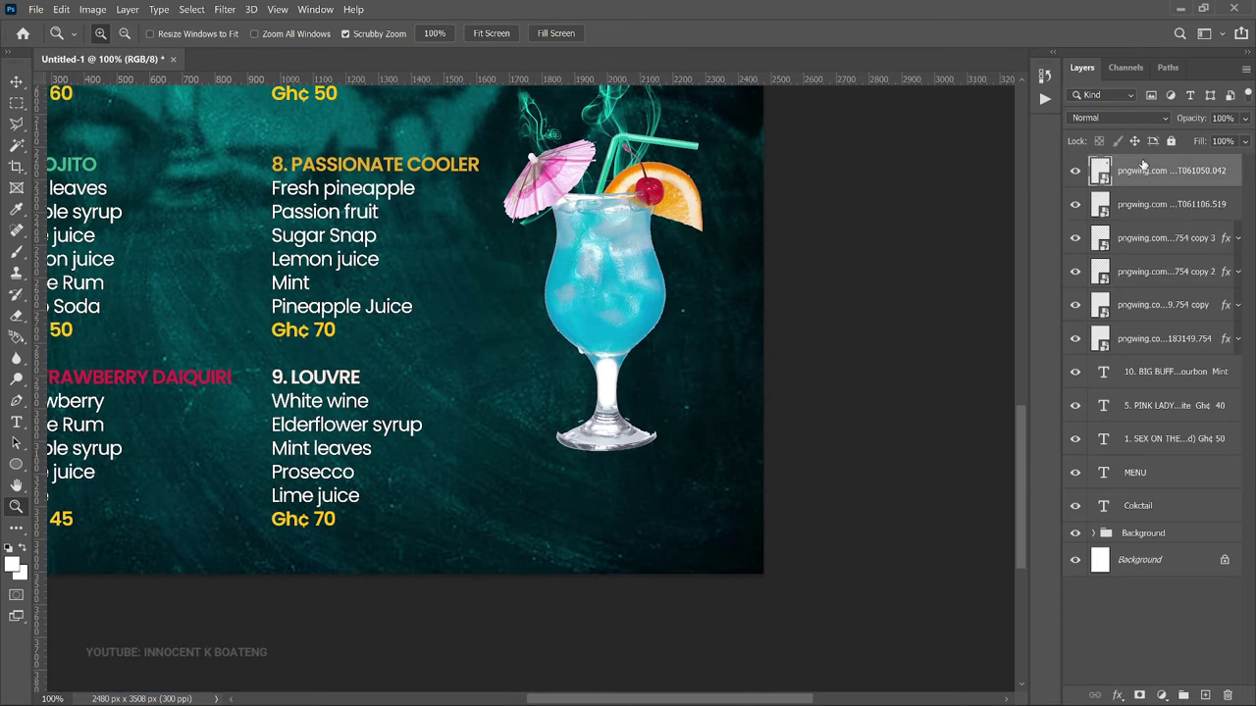
left_click(1167, 340, "shift")
key("ctrl+g")
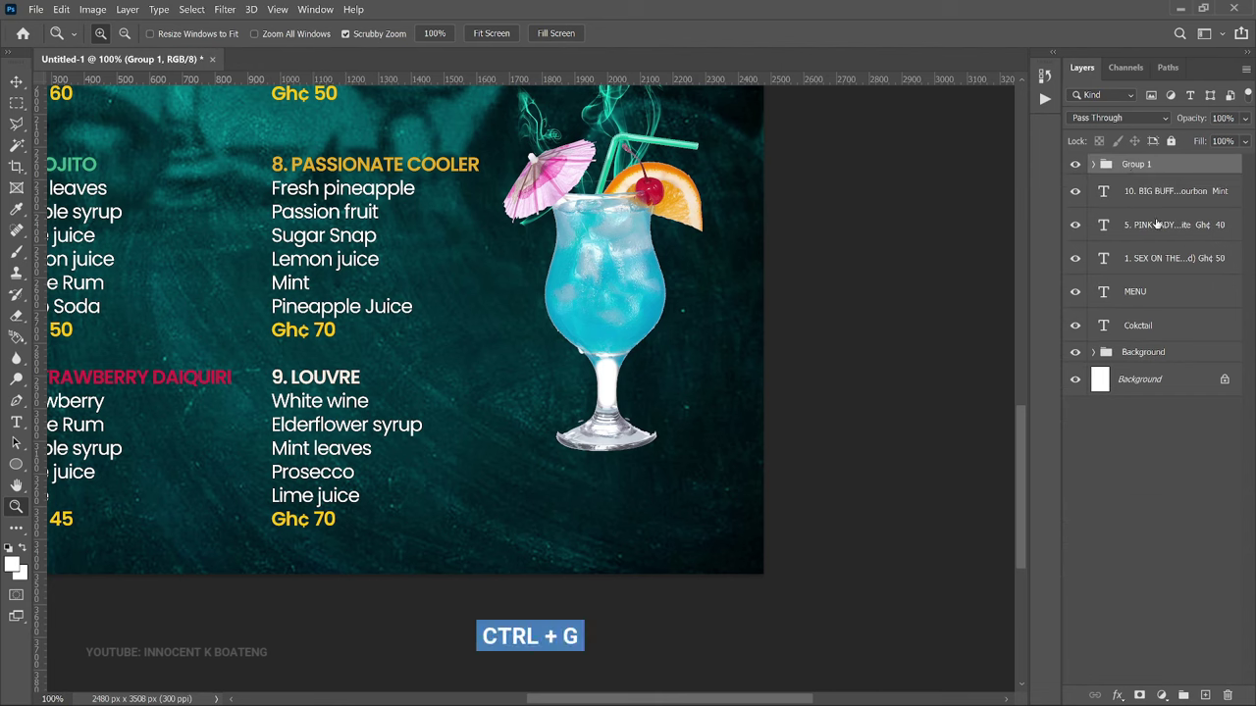
double_click(1130, 164)
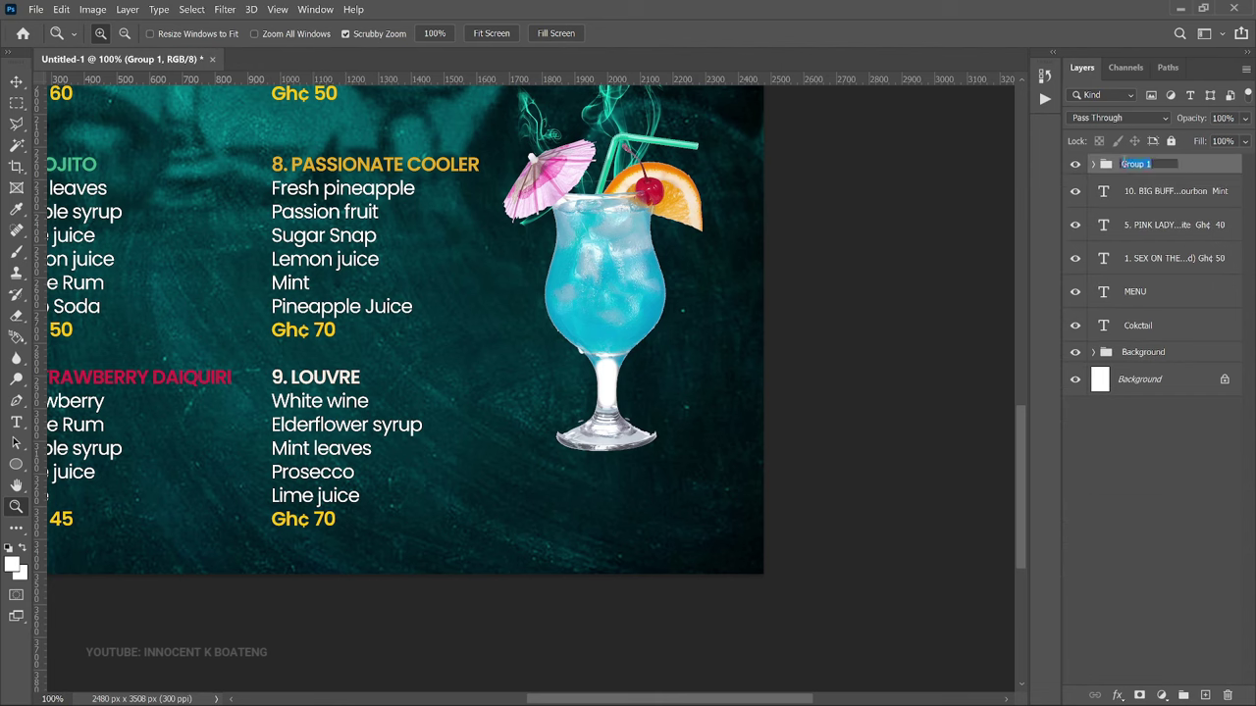
type("Images and effects")
key("Return")
Step: Group the five text layers, from 10. BIG BUFF to Cokctail, as 'Text'
key("alt+bracketleft")
left_click(1146, 330, "shift")
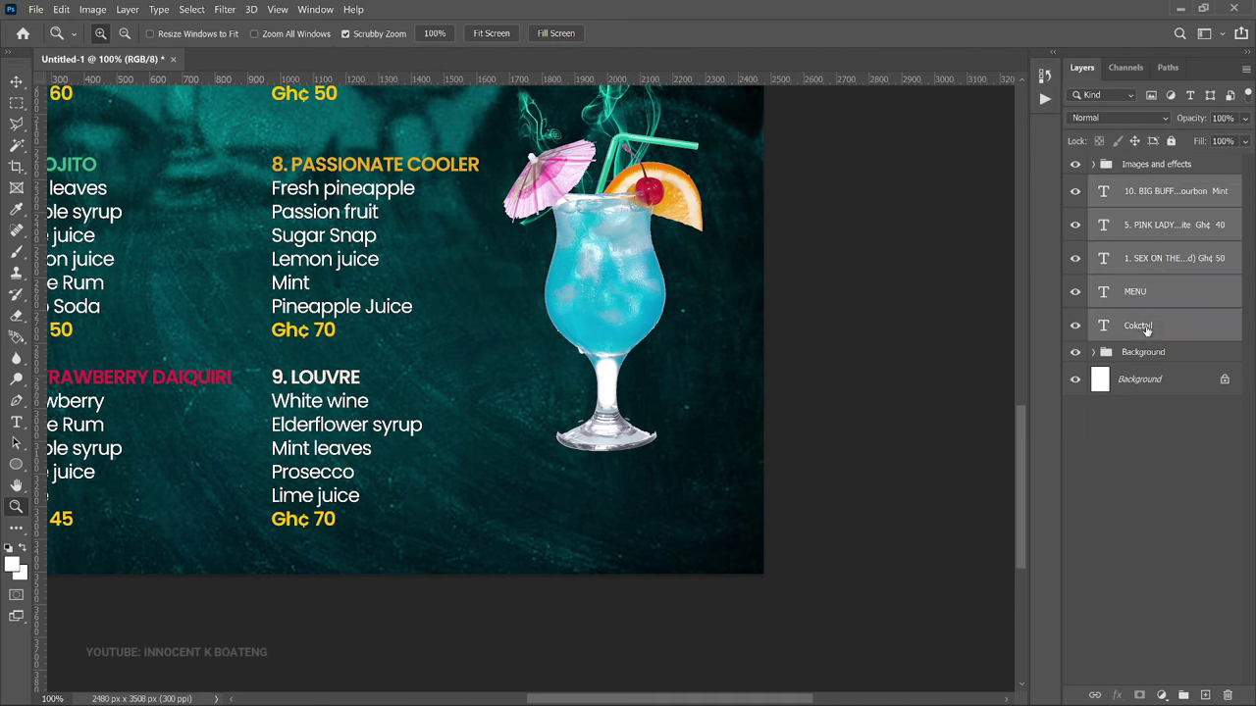
key("ctrl+g")
double_click(1138, 187)
type("Text")
key("Return")
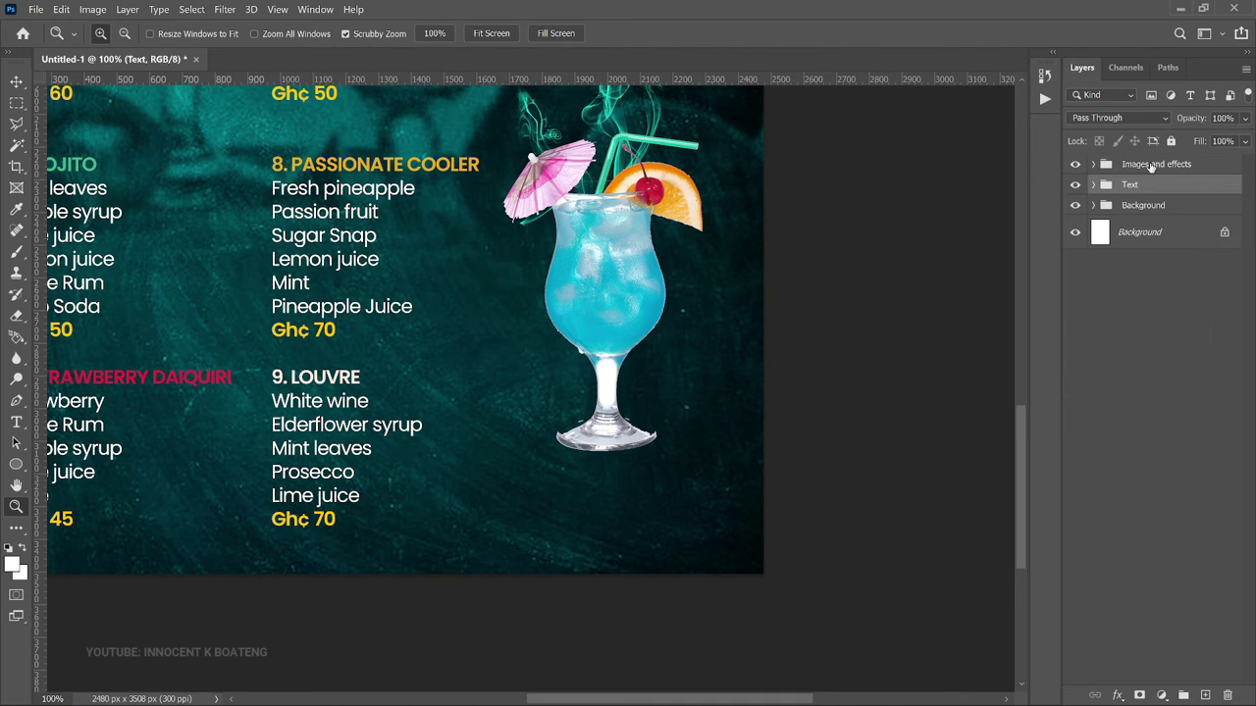
Step: Zoom out to view the whole menu, then zoom in around the blue cocktail glass
left_click(1152, 167)
scroll(657, 334, "up", 2)
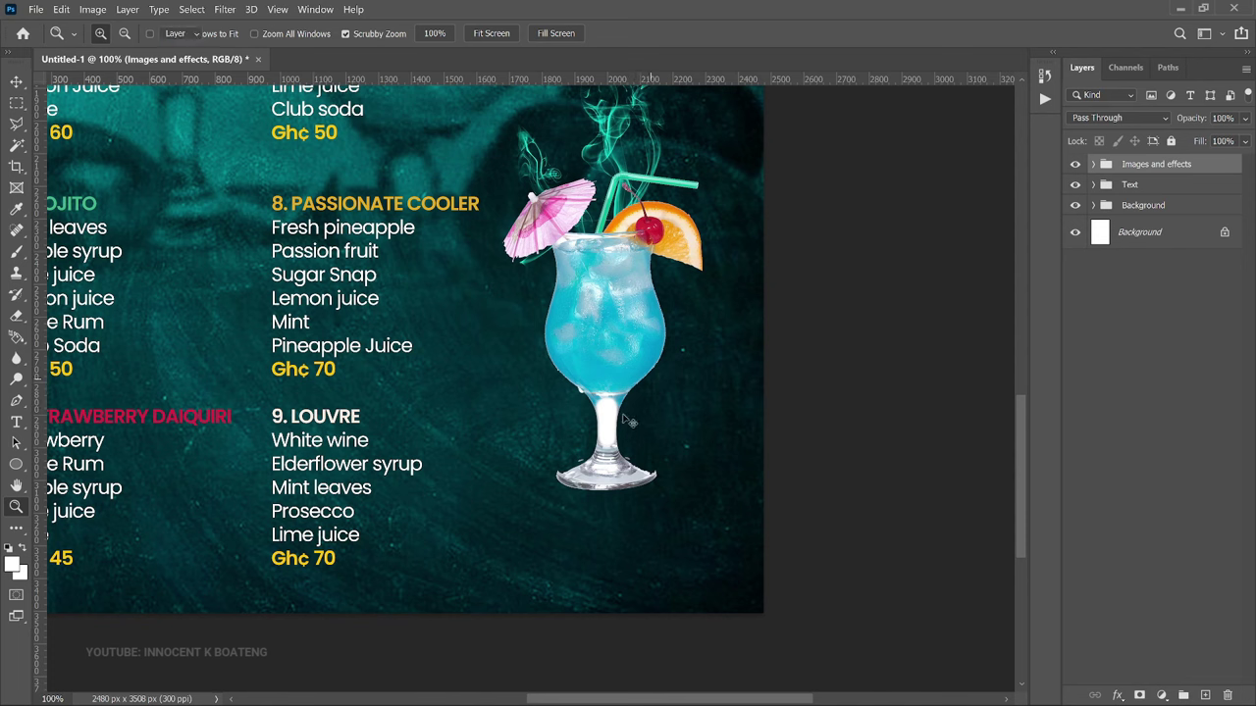
key("v")
scroll(618, 461, "down", 1)
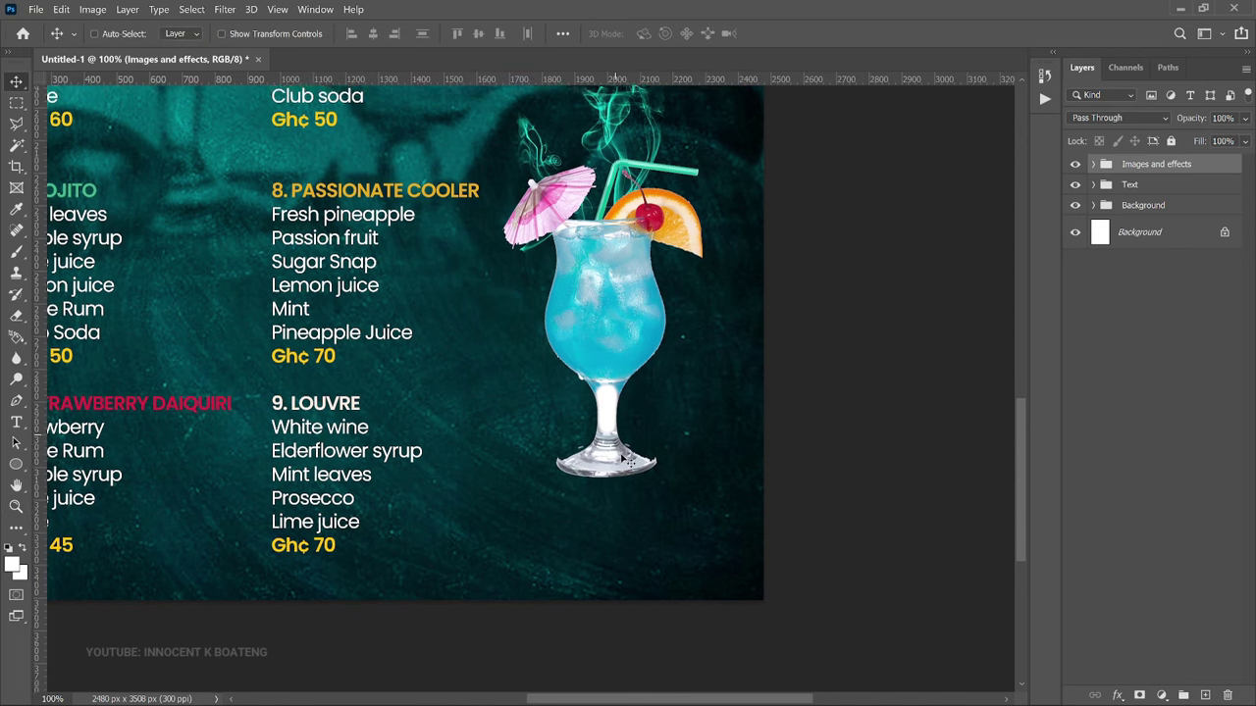
key("ctrl+minus")
key("ctrl+minus")
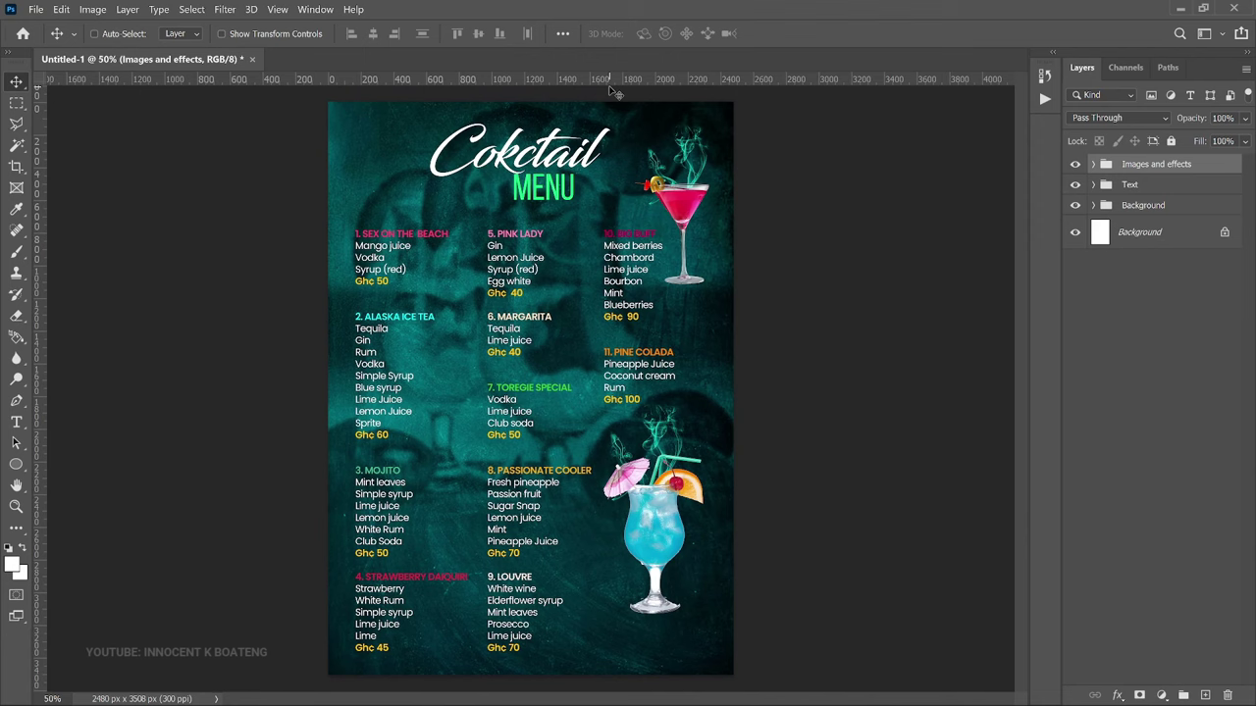
key("z")
left_click(690, 566)
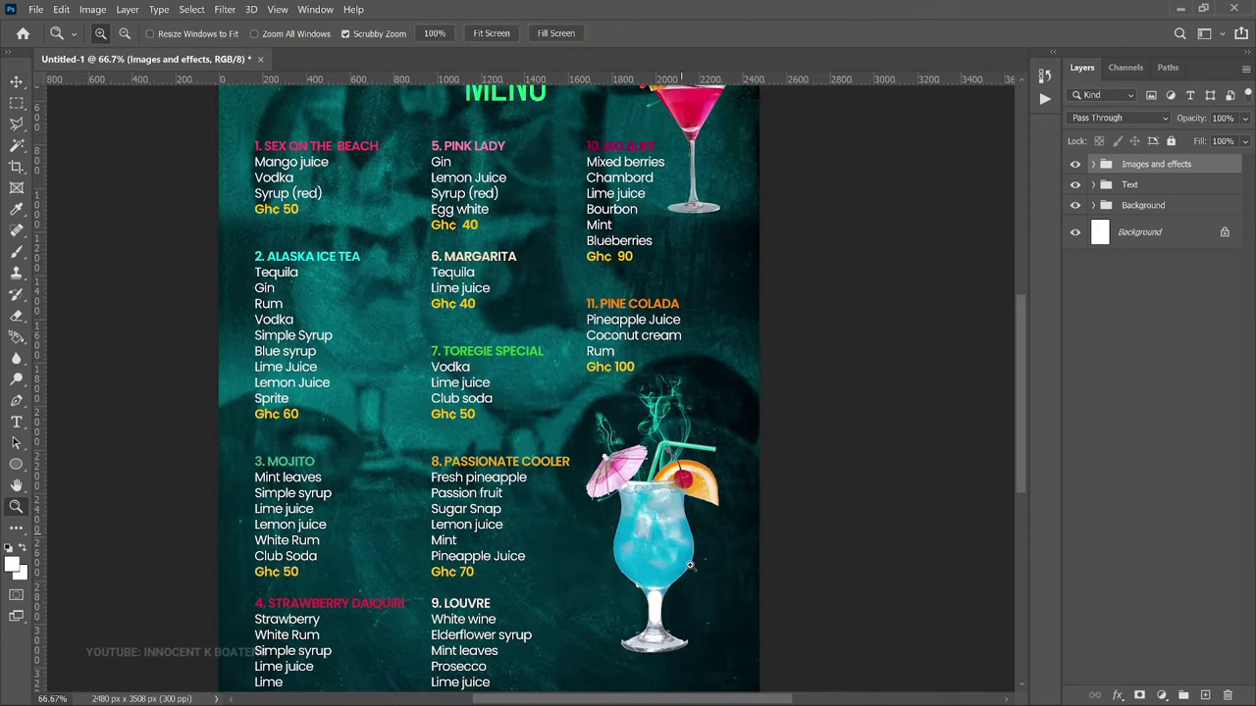
left_click(690, 566)
scroll(471, 442, "down", 3)
Step: Embed the PREMIUM 360 club logo image, scaled down and positioned below the blue glass
left_click(35, 9)
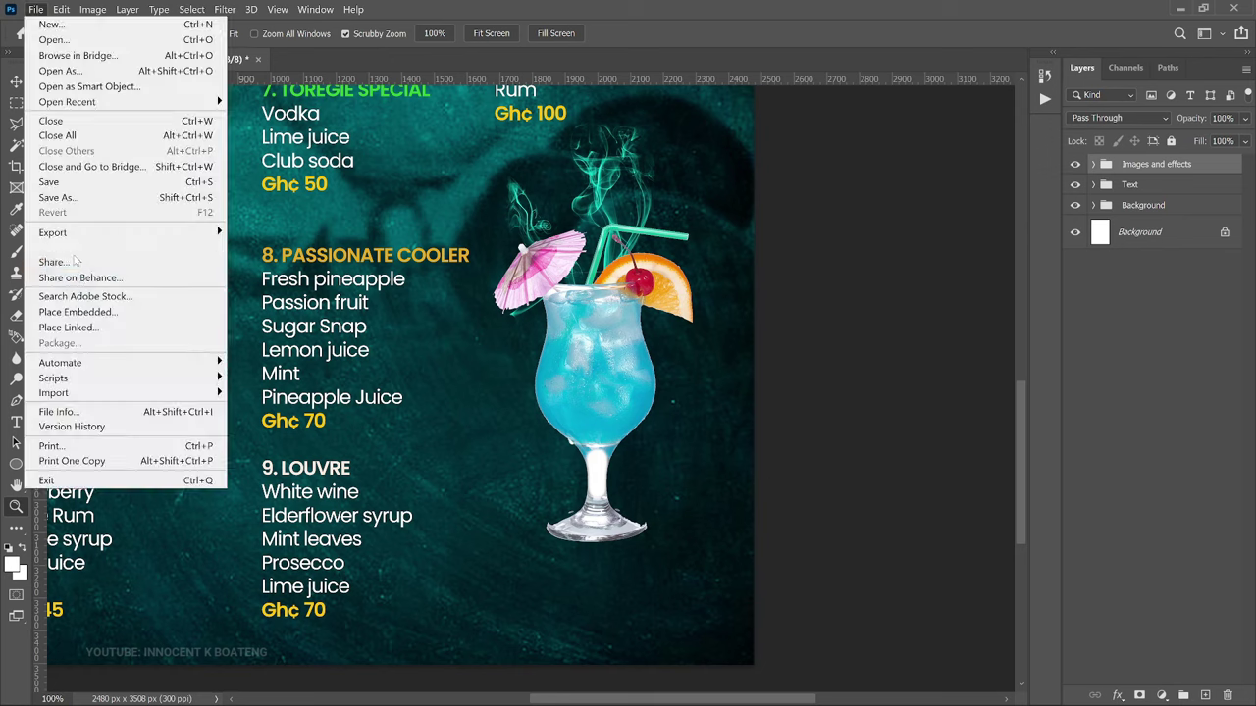
left_click(96, 312)
scroll(461, 215, "down", 3)
double_click(305, 279)
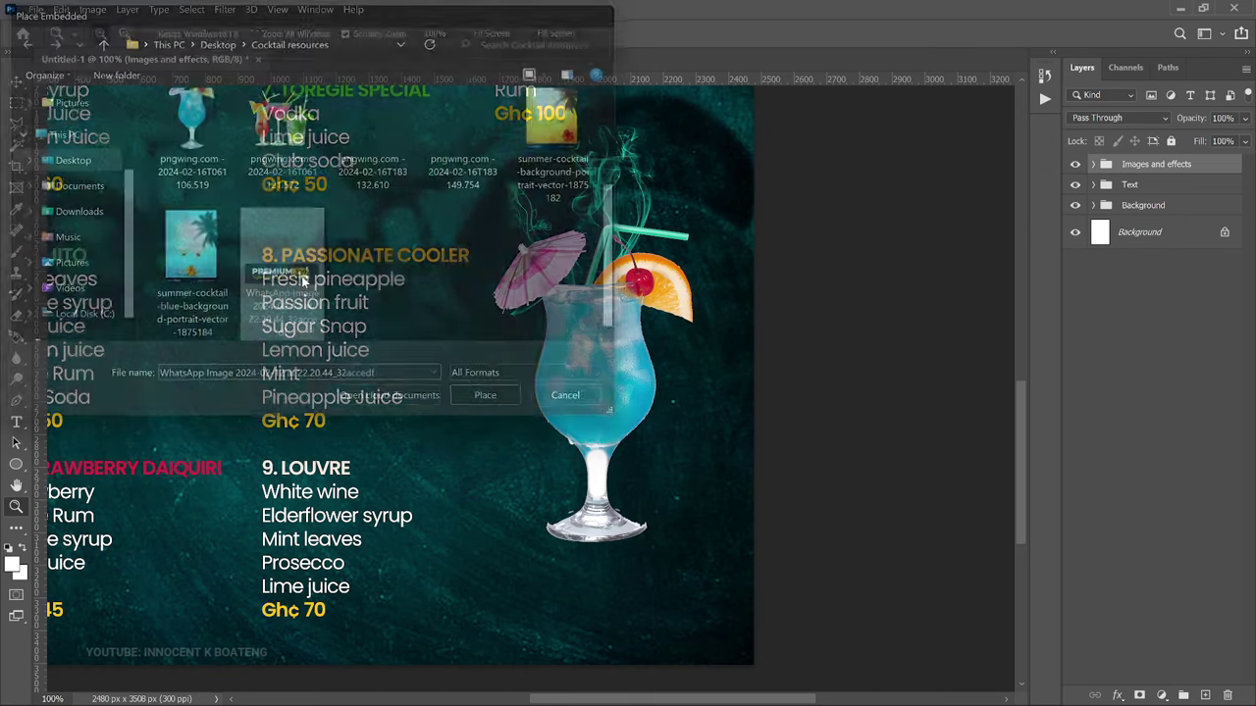
left_click_drag(307, 410, 710, 546)
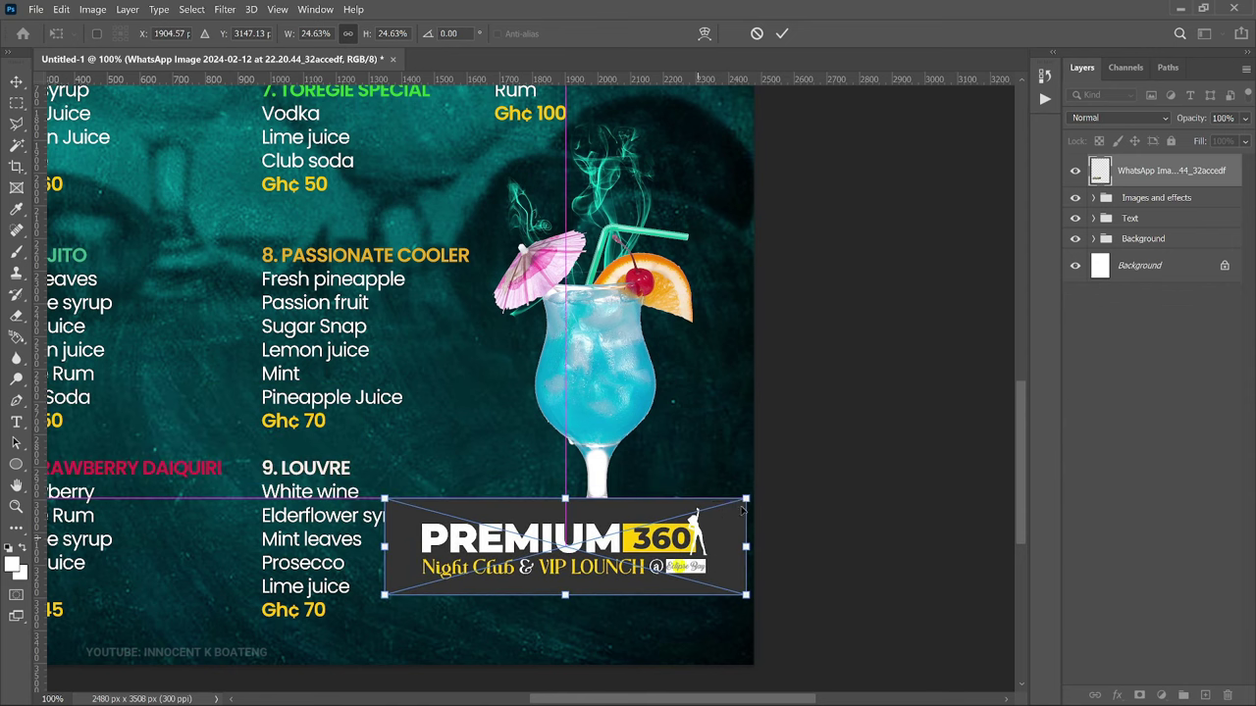
left_click_drag(742, 493, 658, 518)
left_click_drag(626, 566, 686, 540)
scroll(686, 549, "down", 1)
left_click_drag(653, 481, 666, 483)
key("Return")
Step: Rasterize the logo layer and darken it with Levels black input 23
key("z")
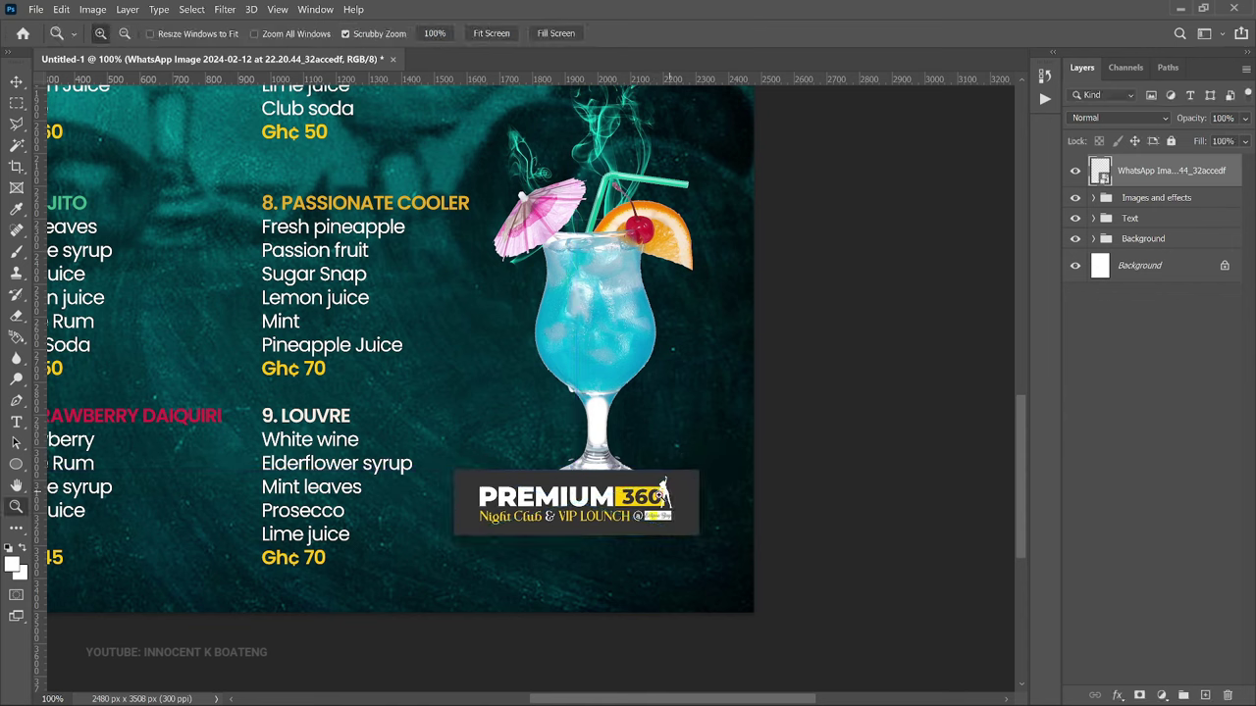
key("v")
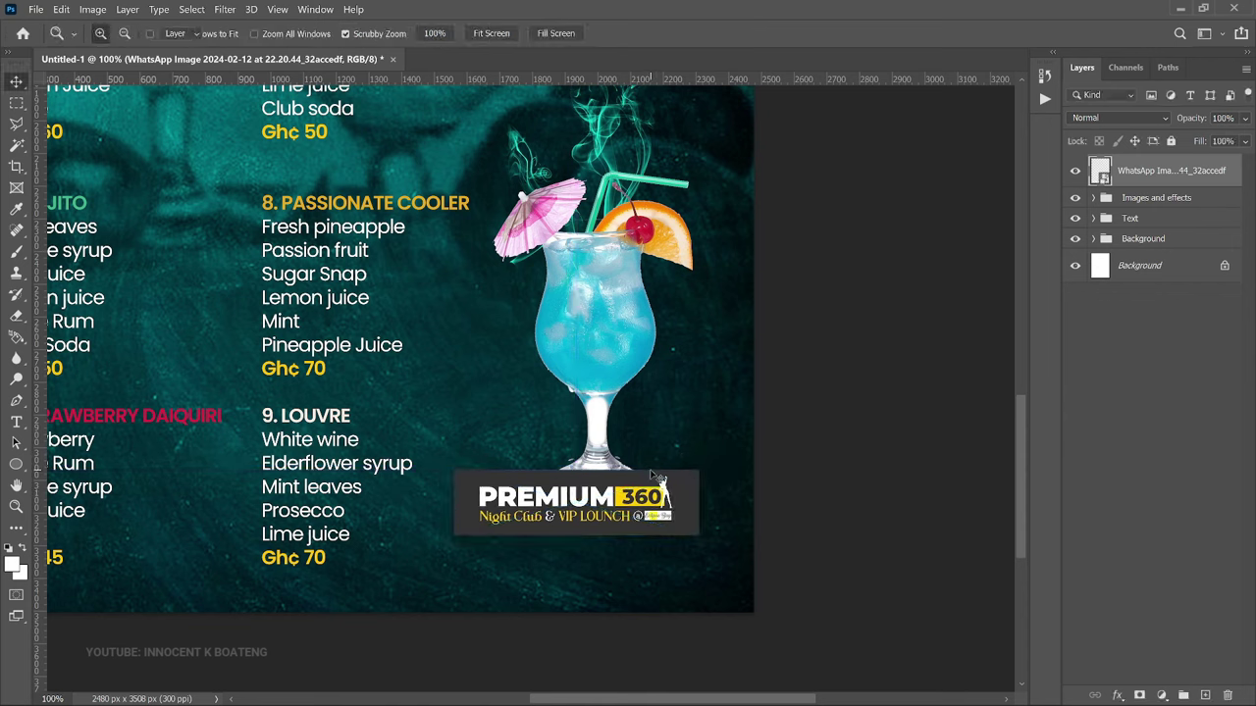
right_click(1133, 188)
left_click(945, 330)
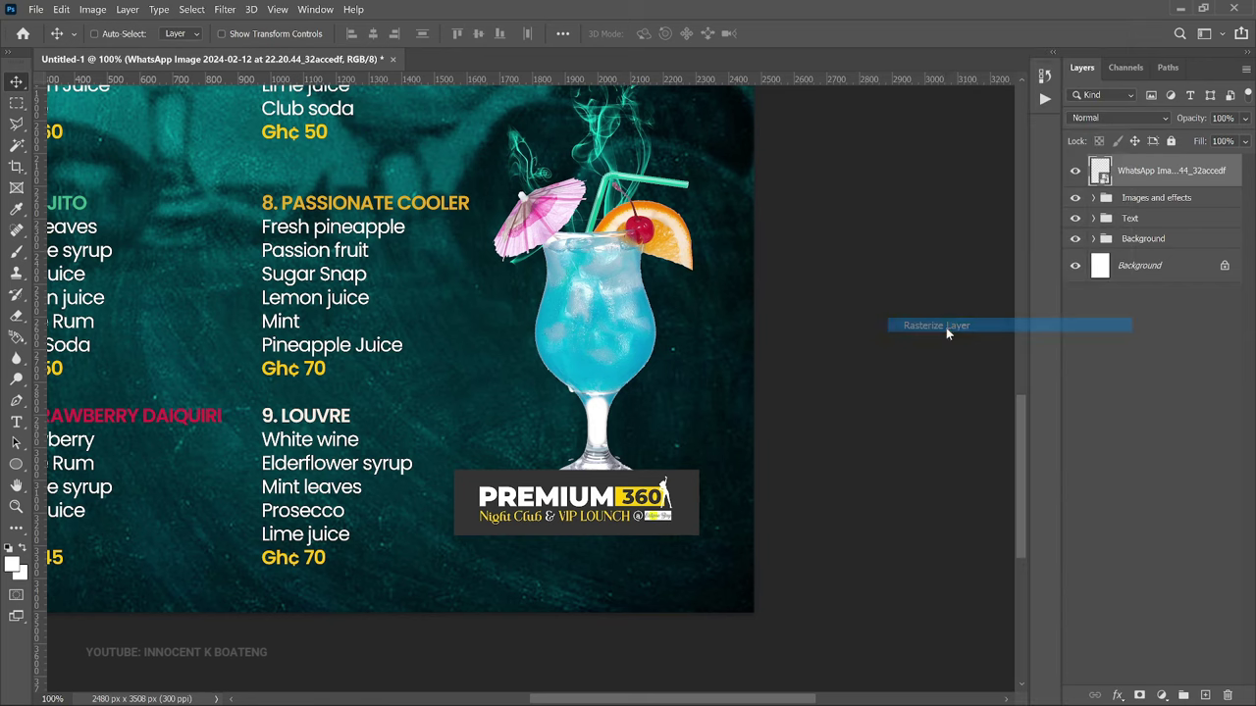
key("ctrl+l")
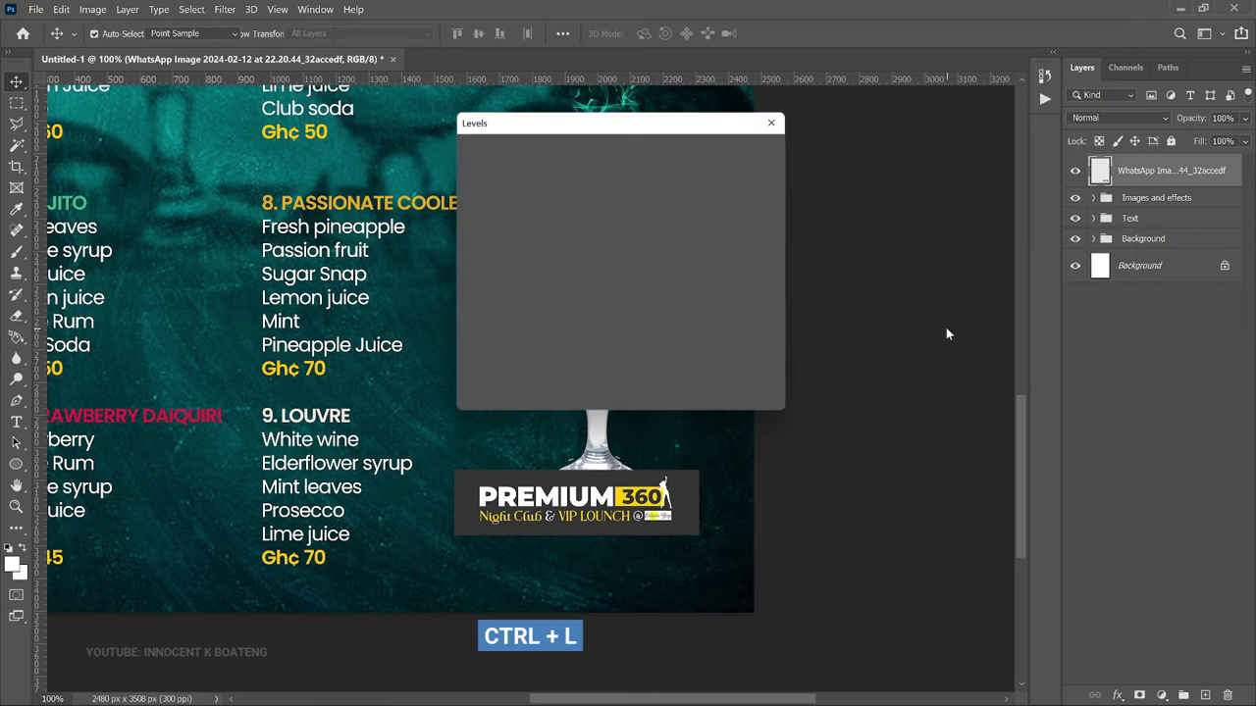
left_click_drag(476, 303, 492, 301)
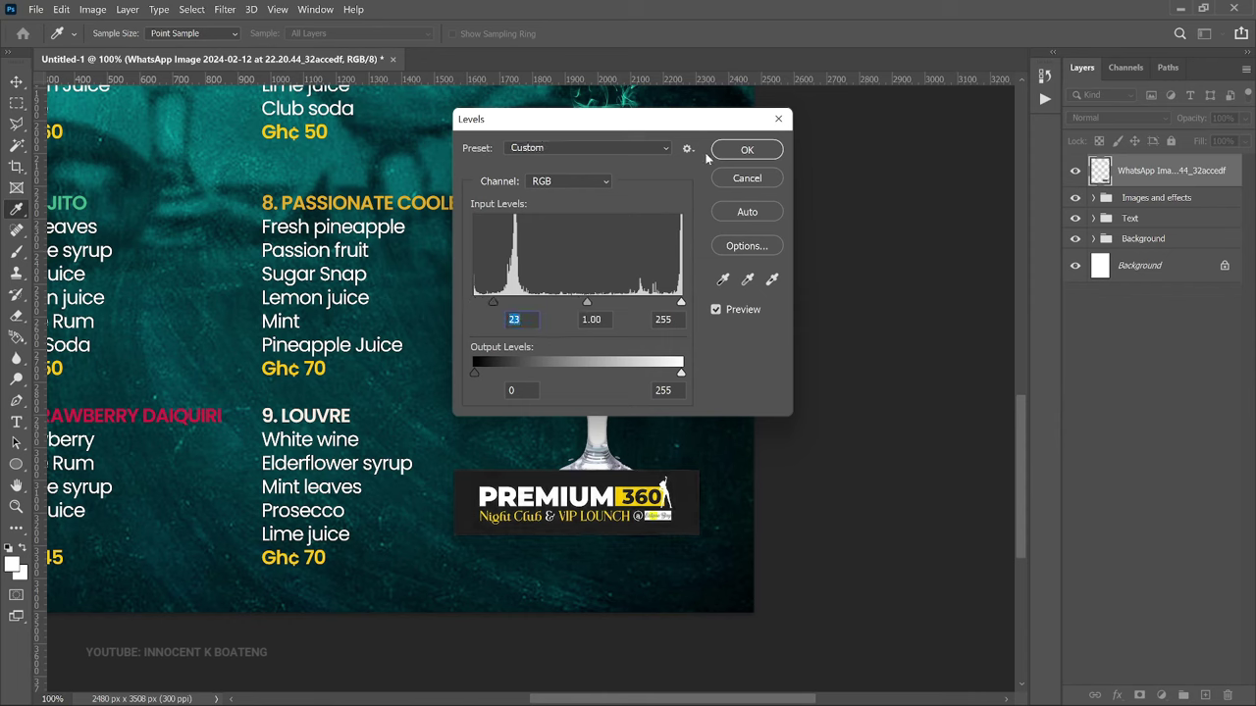
left_click(755, 149)
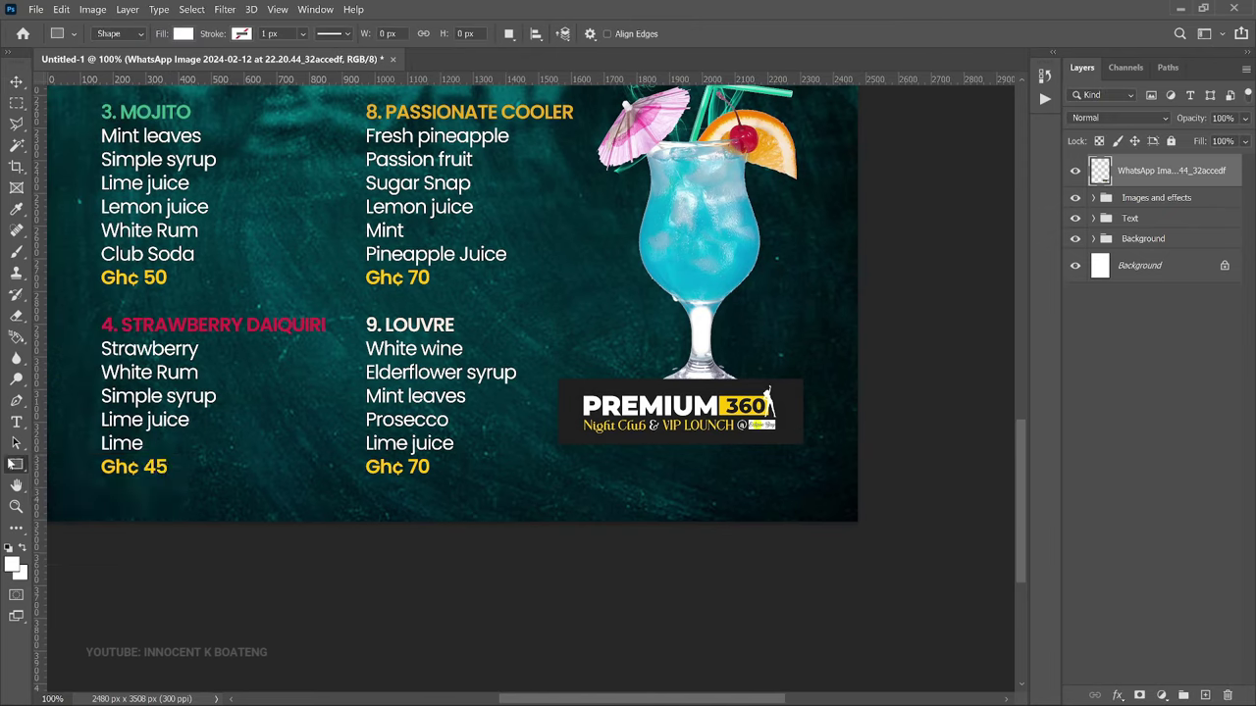
right_click(16, 464)
left_click(68, 463)
Step: Draw a rectangle under the logo, filled with yellow fec700 sampled from the 360 text
left_click_drag(581, 415, 821, 471)
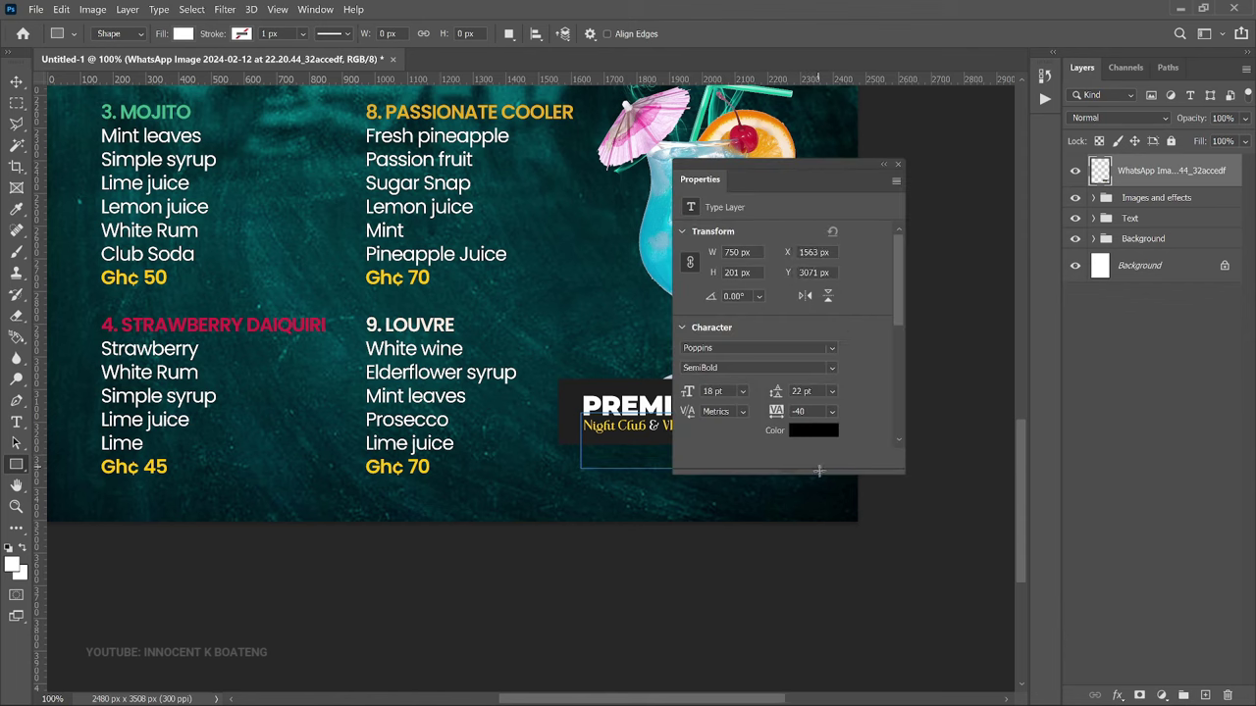
left_click(897, 165)
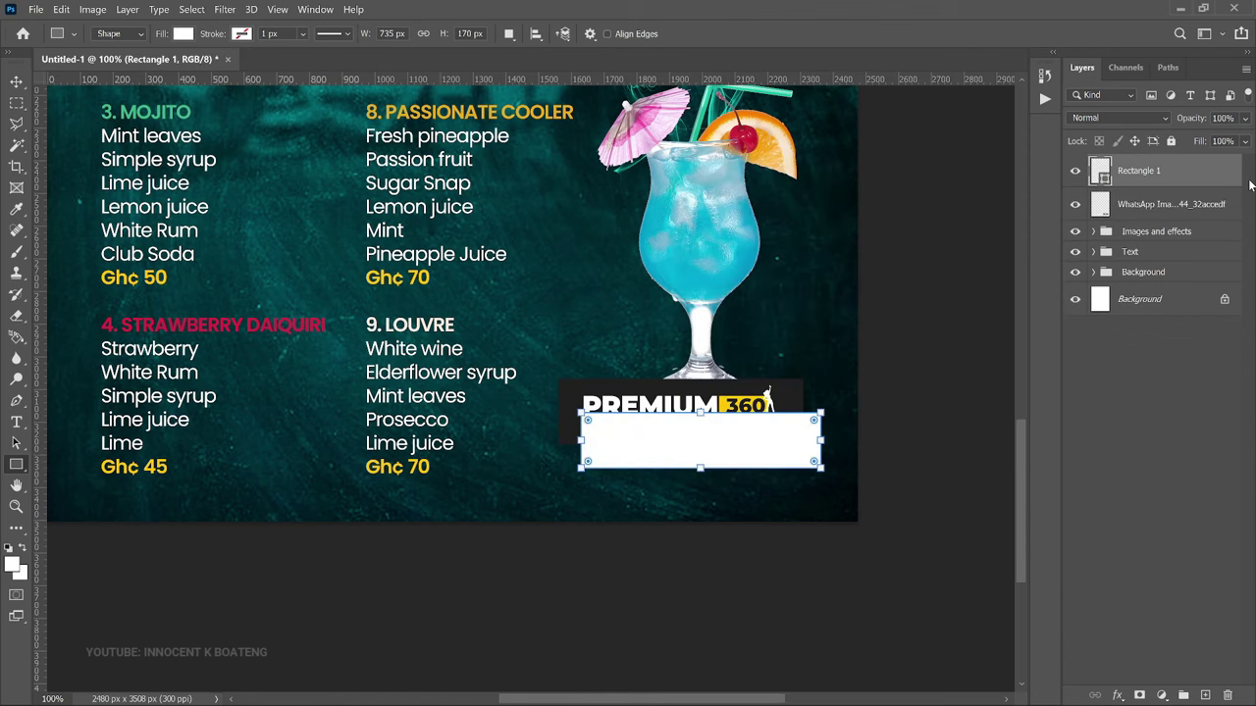
left_click_drag(1182, 170, 1162, 218)
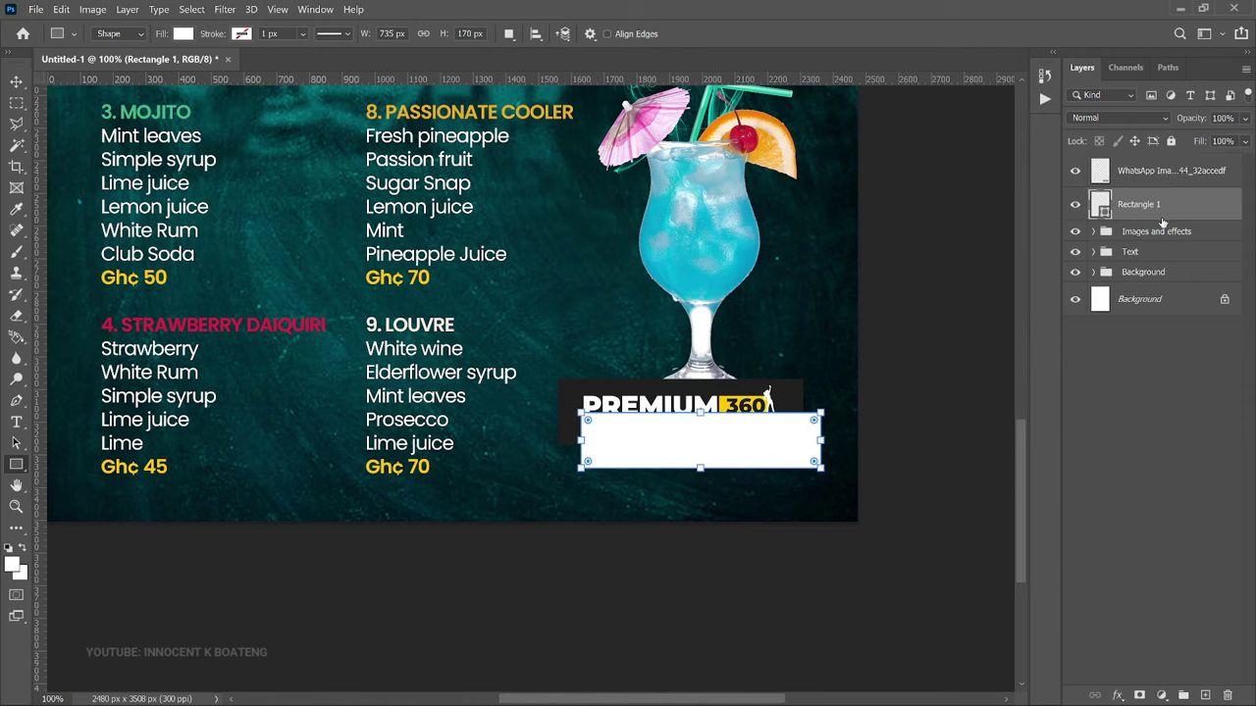
double_click(1105, 212)
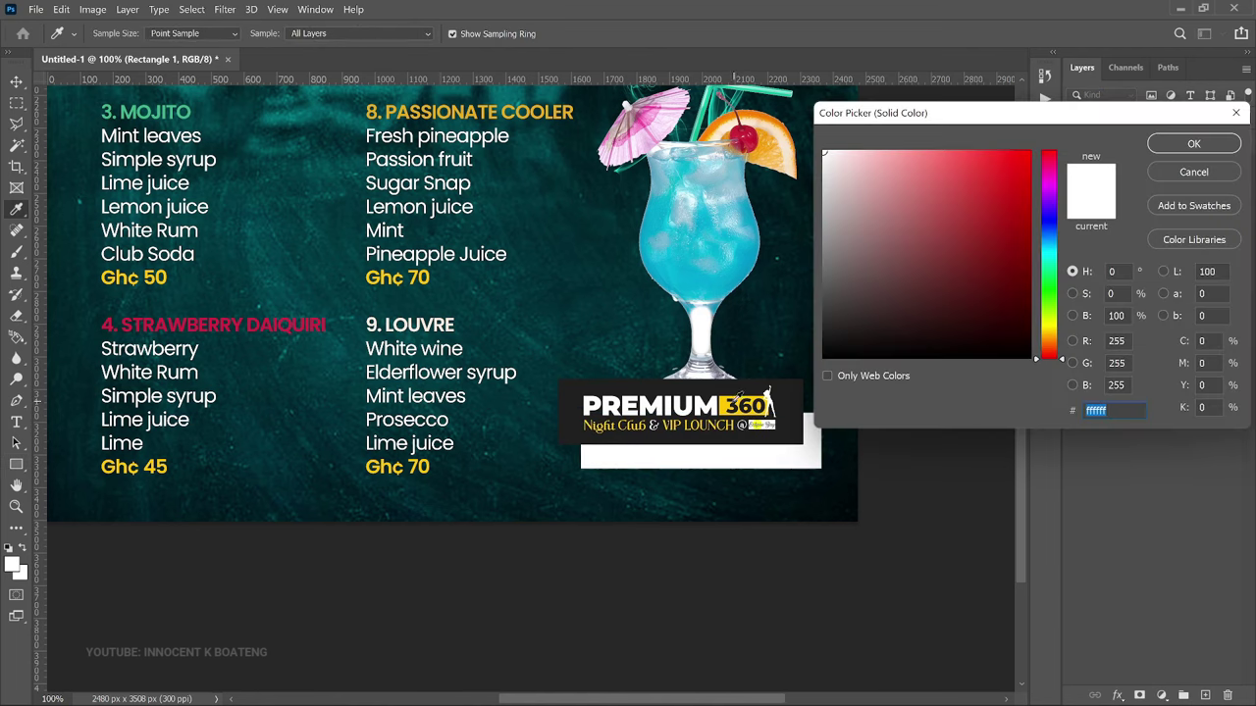
left_click(726, 401)
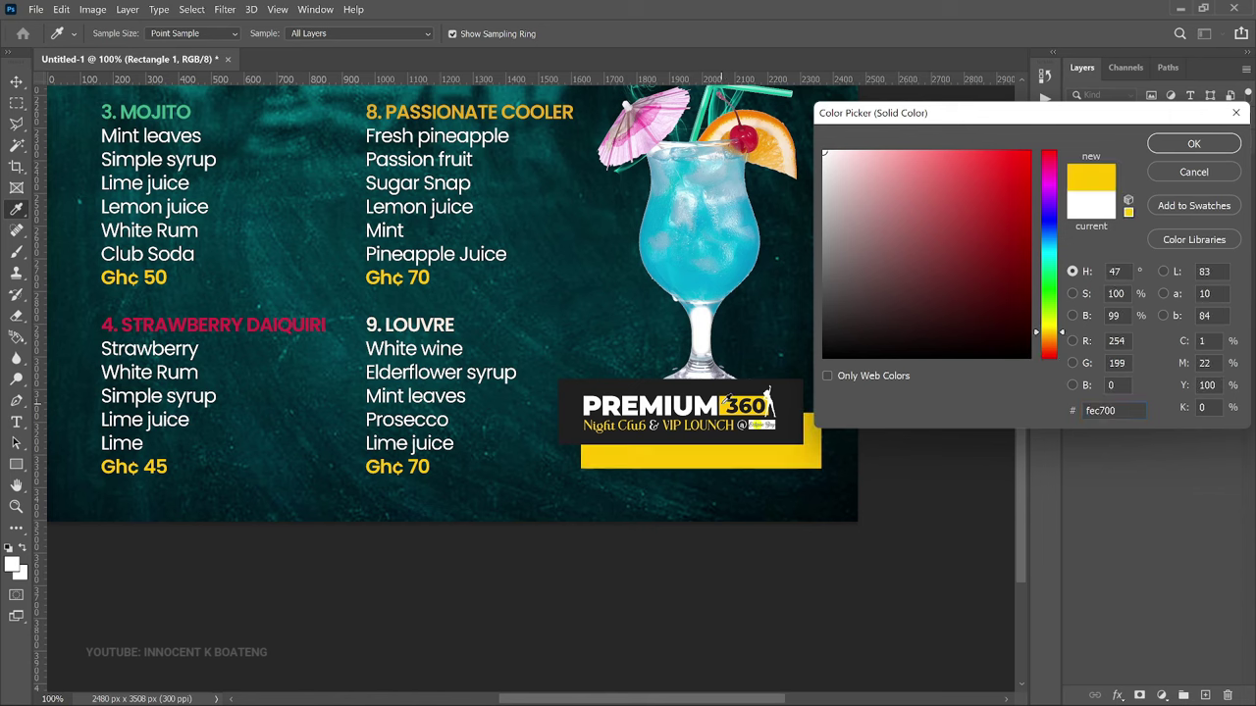
left_click(1193, 143)
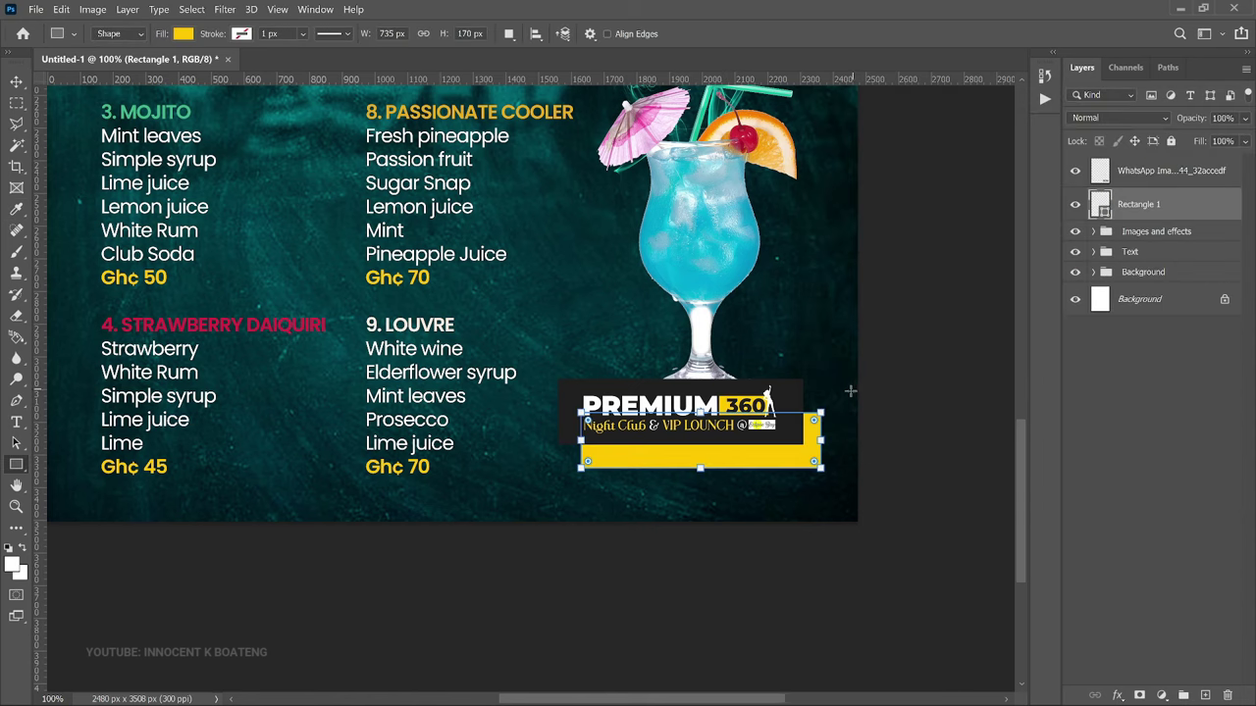
key("v")
left_click_drag(803, 434, 797, 456)
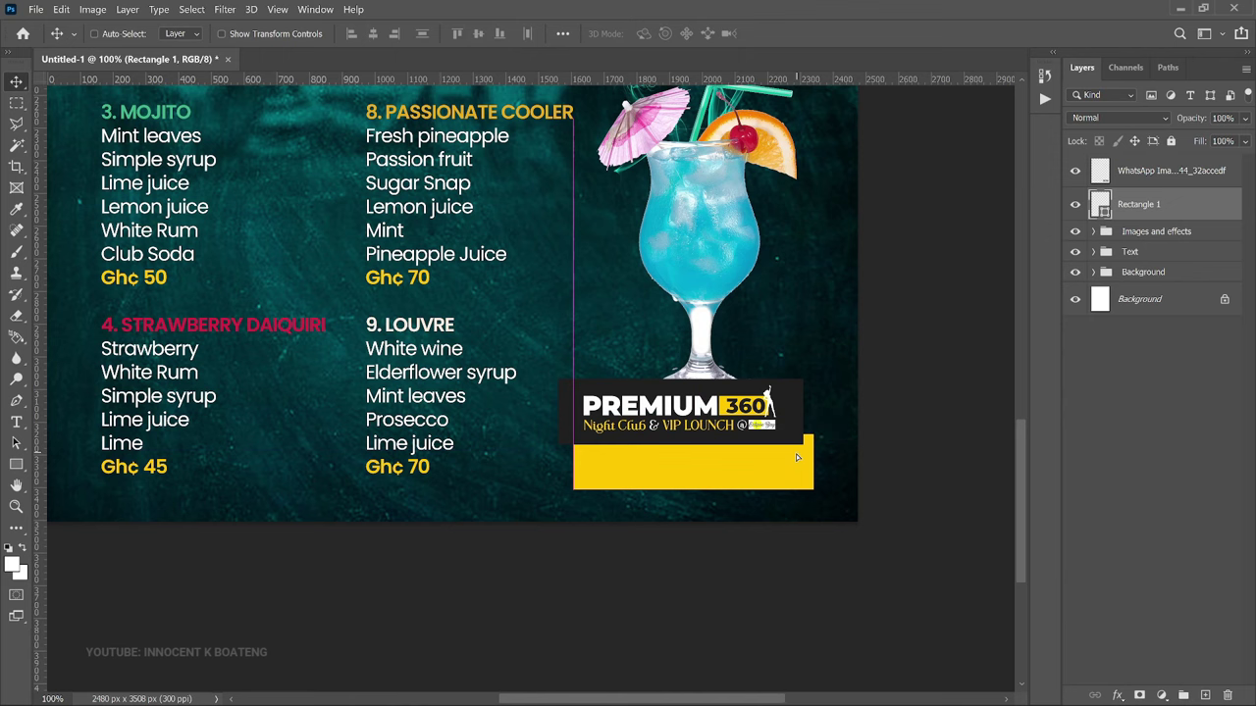
key("t")
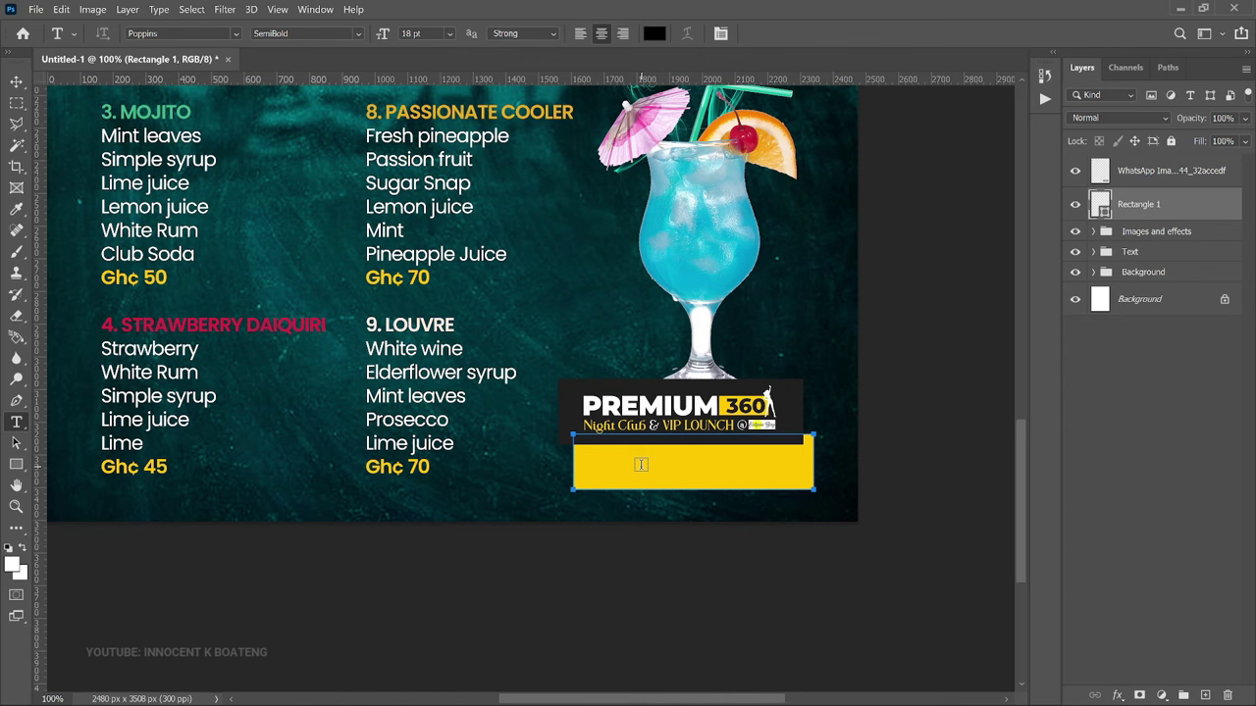
Step: Paste the 'CONTACT FOR TABLE RESERVATIONS' text with phone numbers into the yellow box
left_click(641, 464)
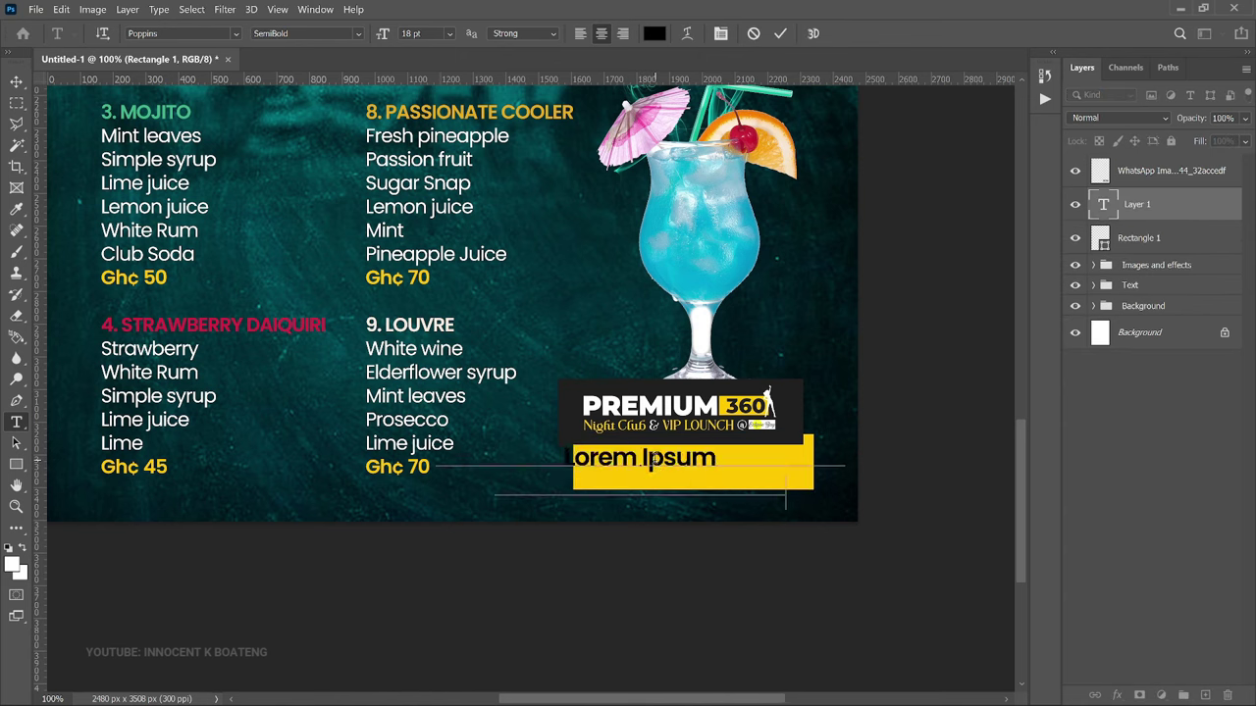
key("ctrl+v")
key("ctrl+a")
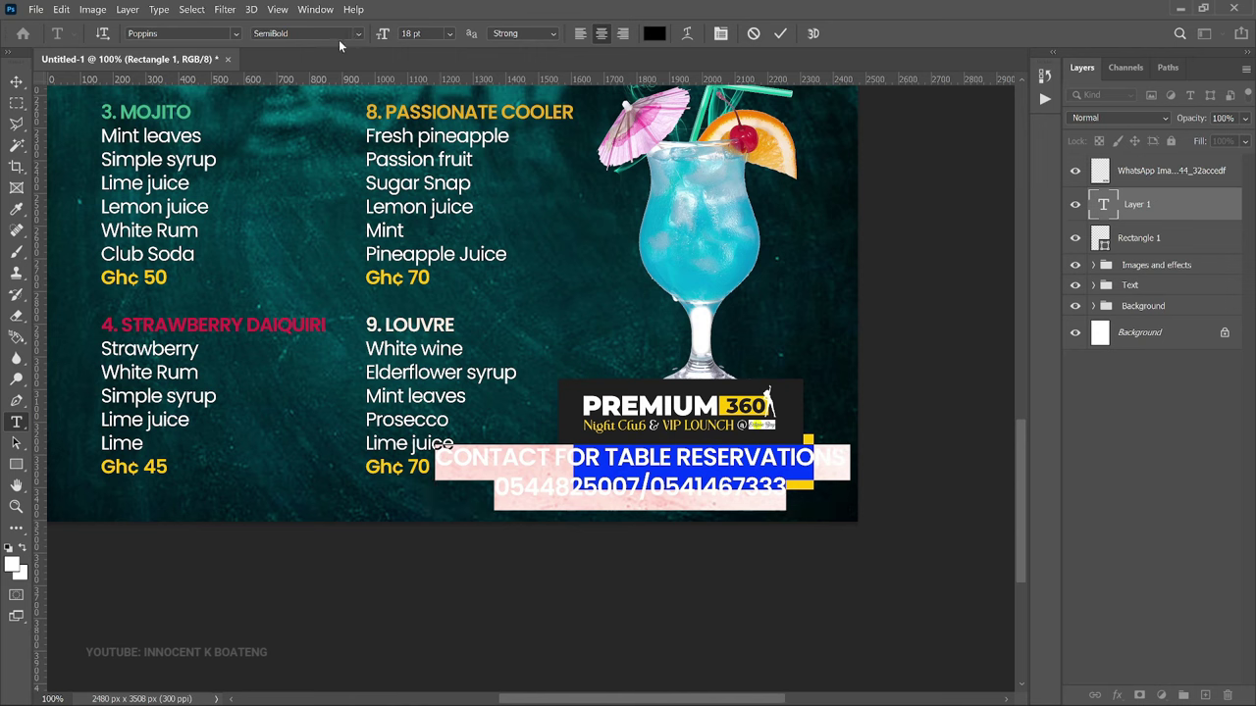
left_click(16, 80)
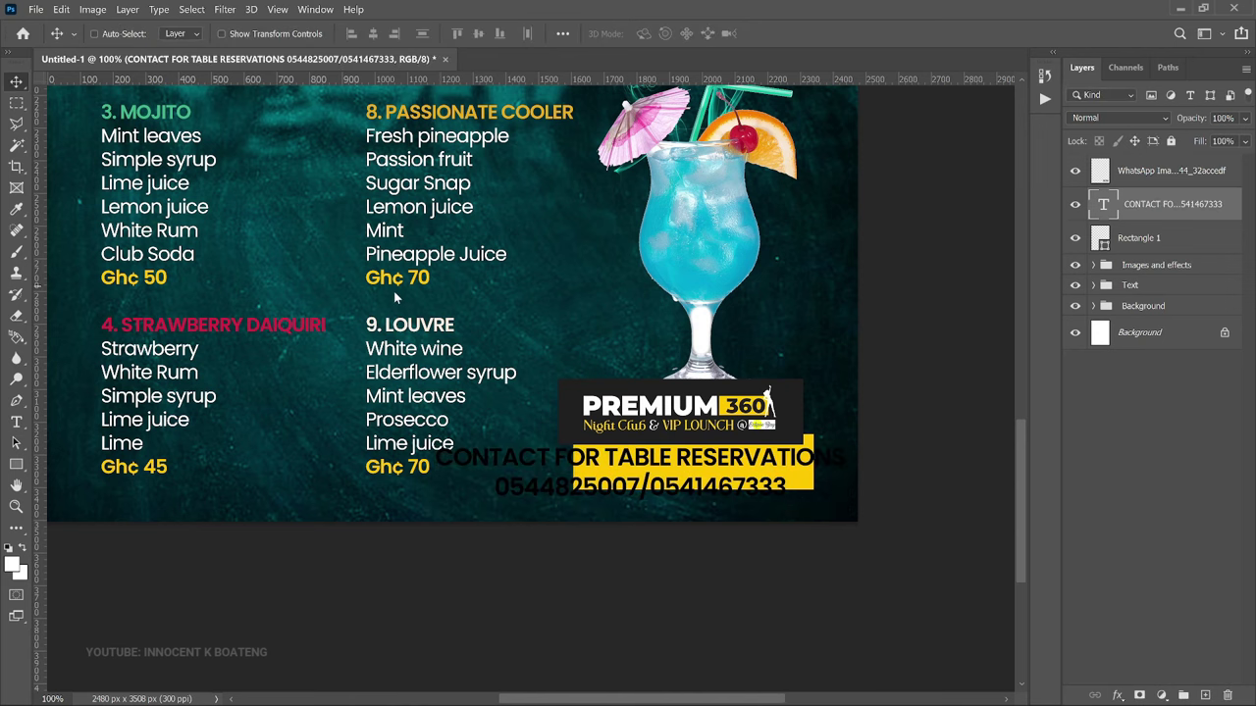
Step: Scale the contact text to about 54% so it fits inside the yellow box
key("ctrl+t")
left_click_drag(435, 445, 653, 475)
left_click_drag(782, 478, 797, 492)
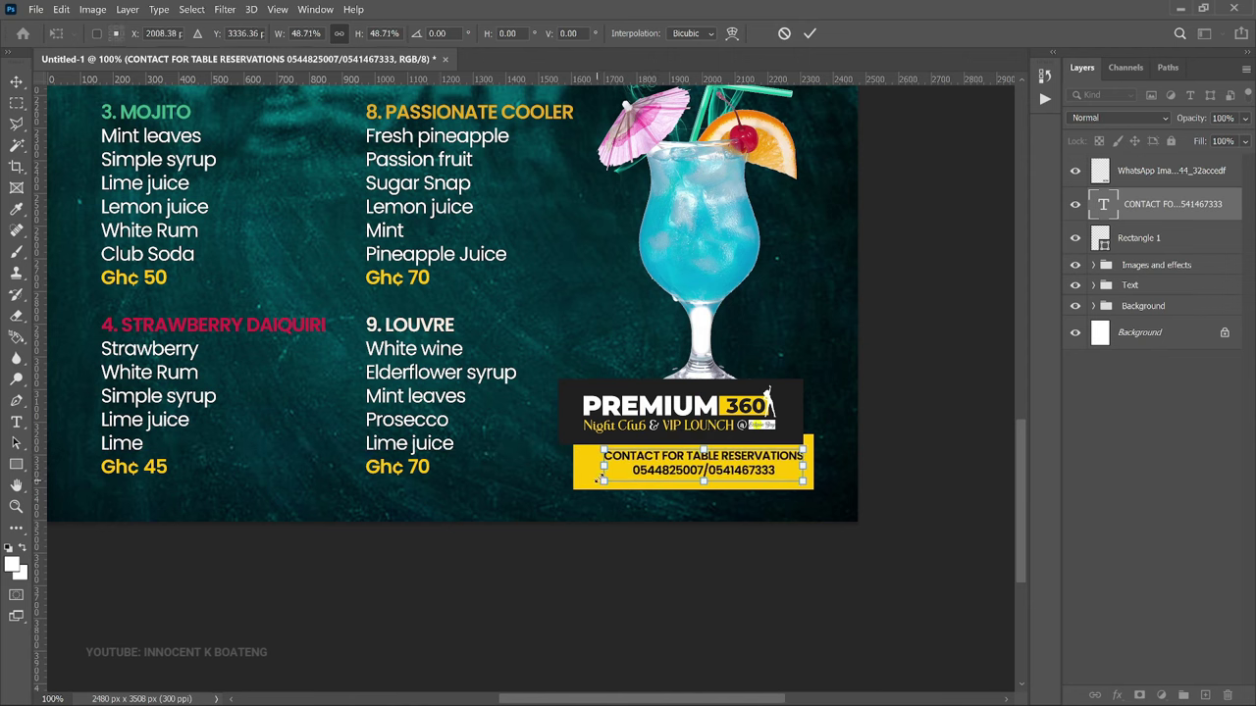
left_click_drag(604, 480, 585, 482)
left_click_drag(803, 483, 807, 482)
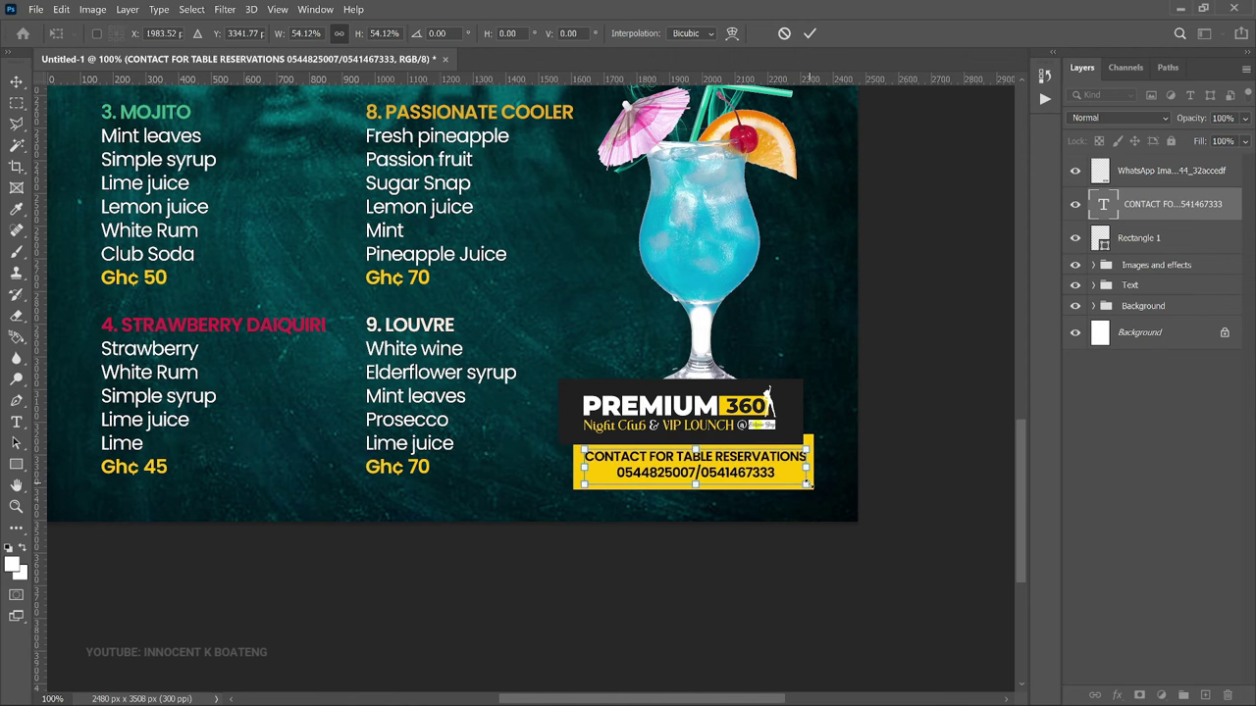
key("Return")
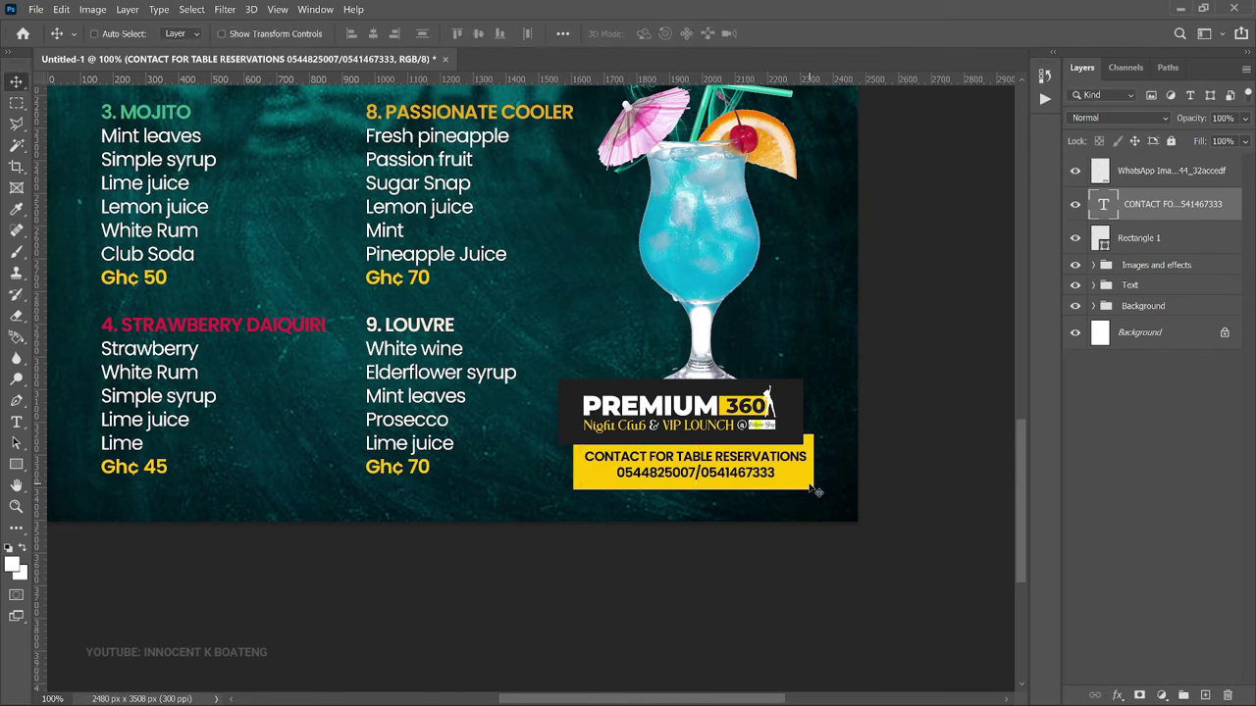
key("ctrl+minus")
key("ctrl+minus")
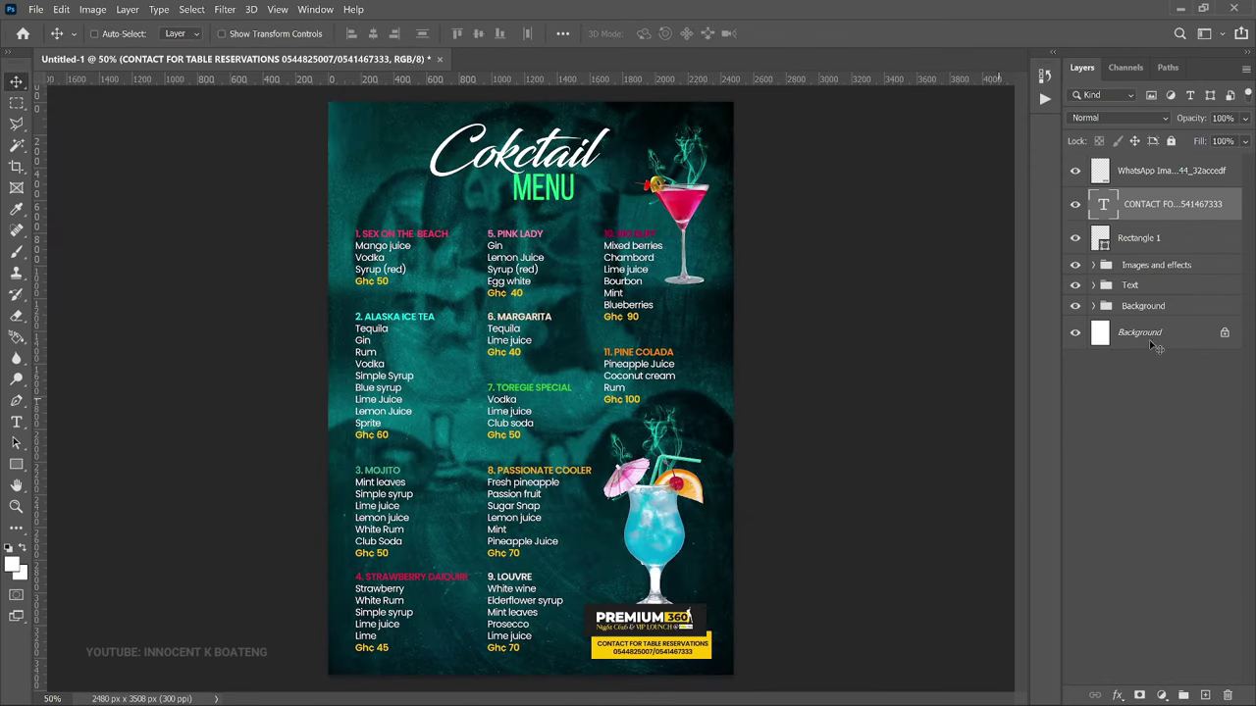
Step: Apply an 8.0-pixel Gaussian Blur to the b1 background texture
left_click(1093, 305)
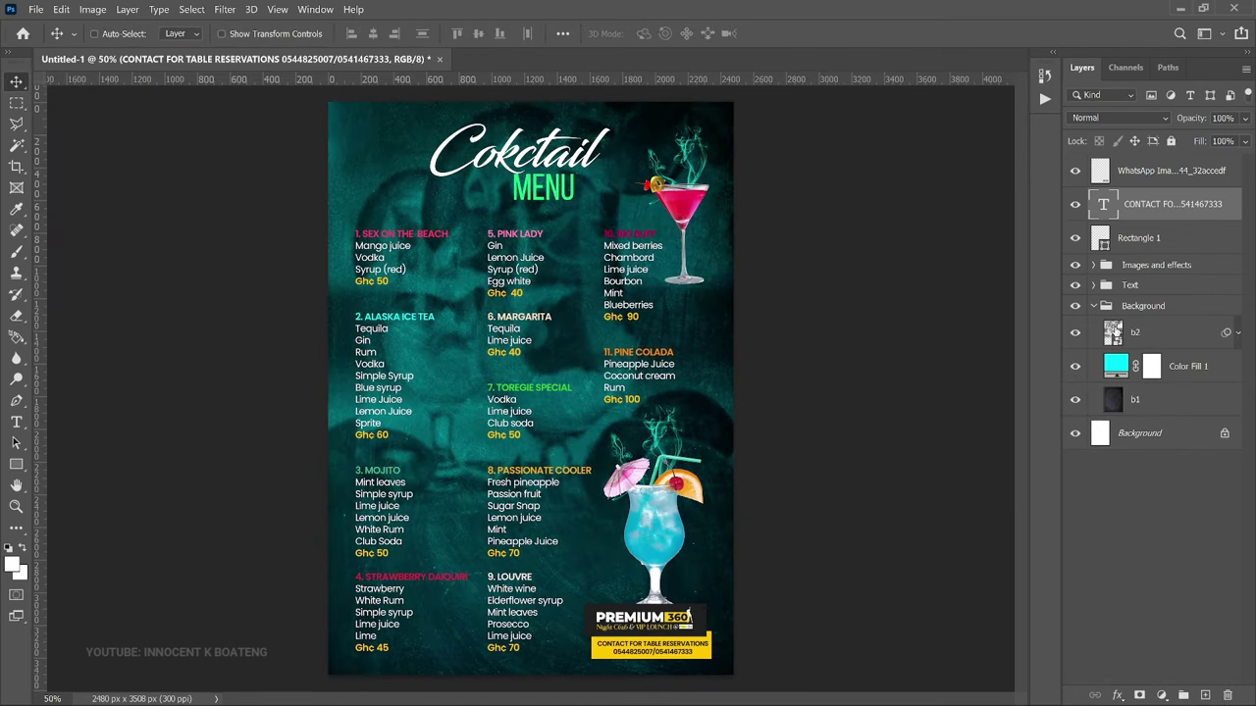
left_click(1141, 401)
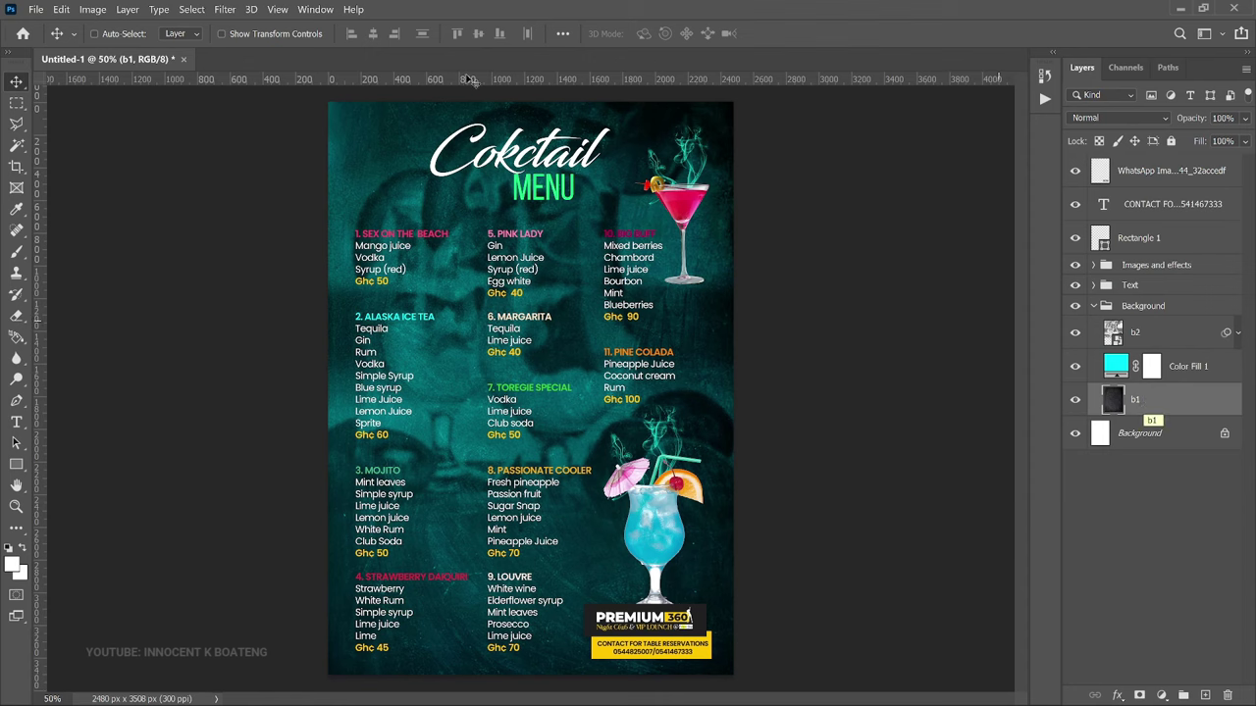
left_click(227, 9)
mouse_move(298, 196)
left_click(491, 260)
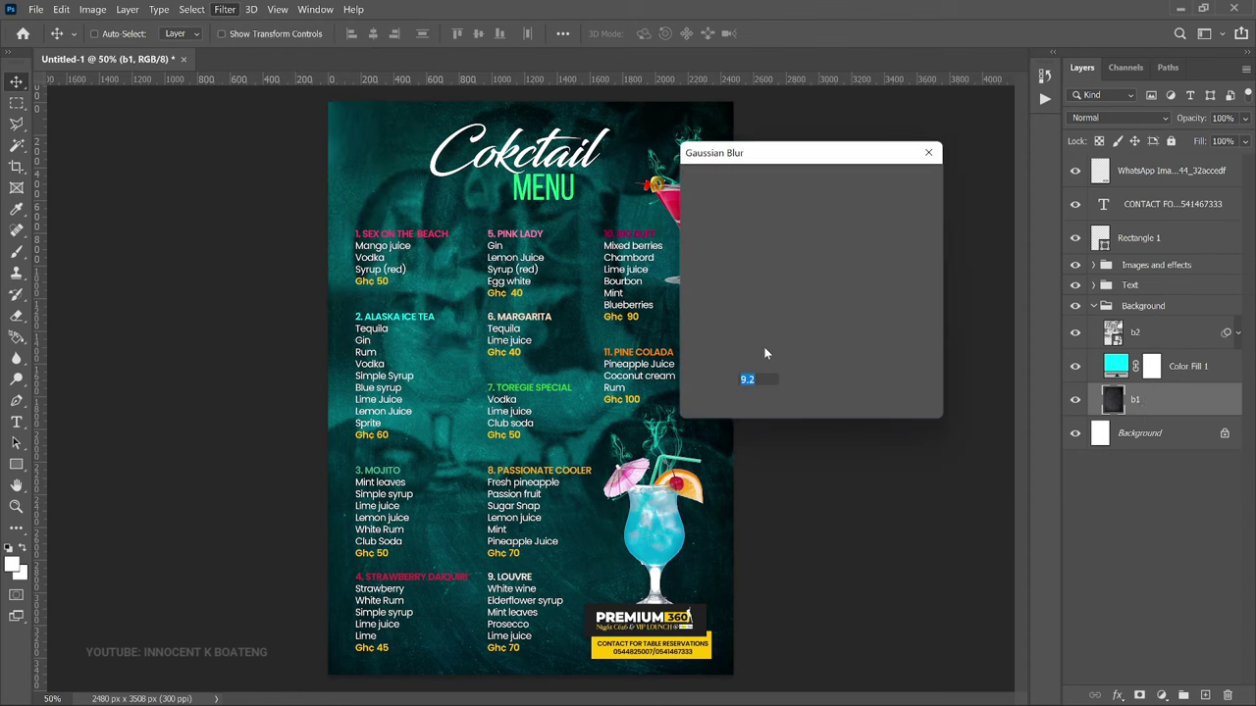
left_click_drag(754, 404, 749, 406)
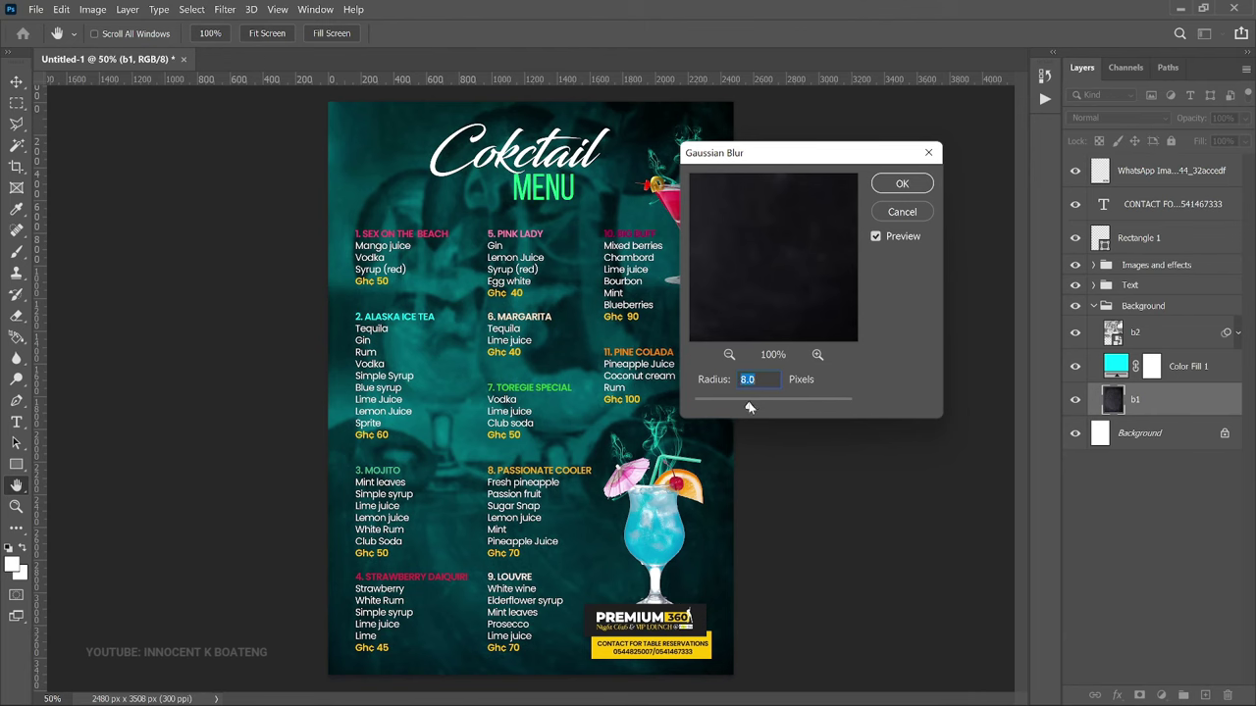
left_click(902, 184)
Step: Add a Curves adjustment above b2, pulling the curve down slightly
left_click(1171, 331)
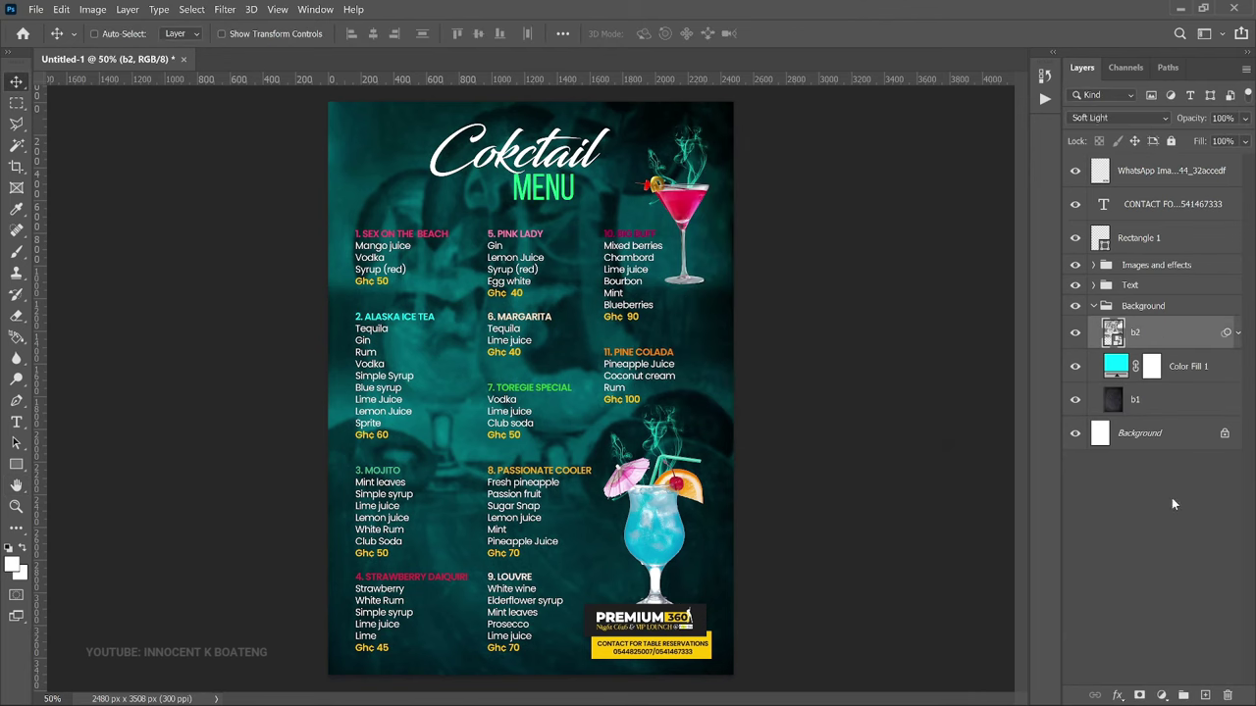
left_click(1161, 694)
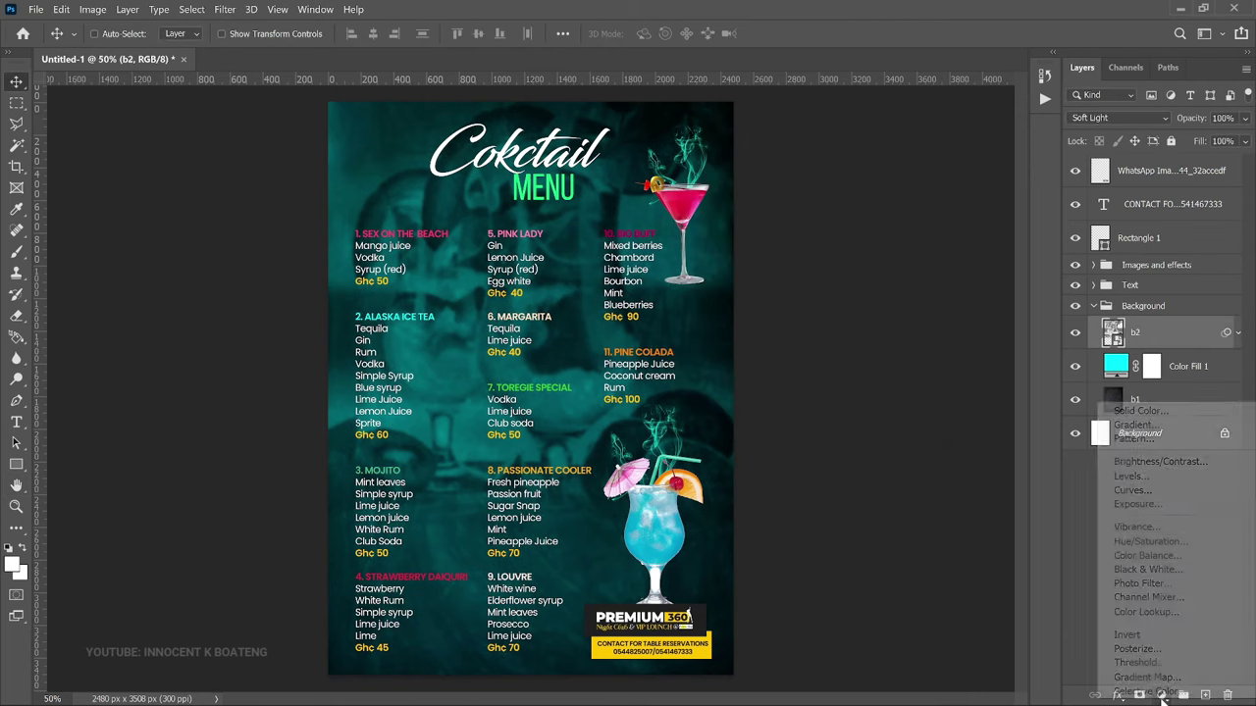
left_click(1131, 491)
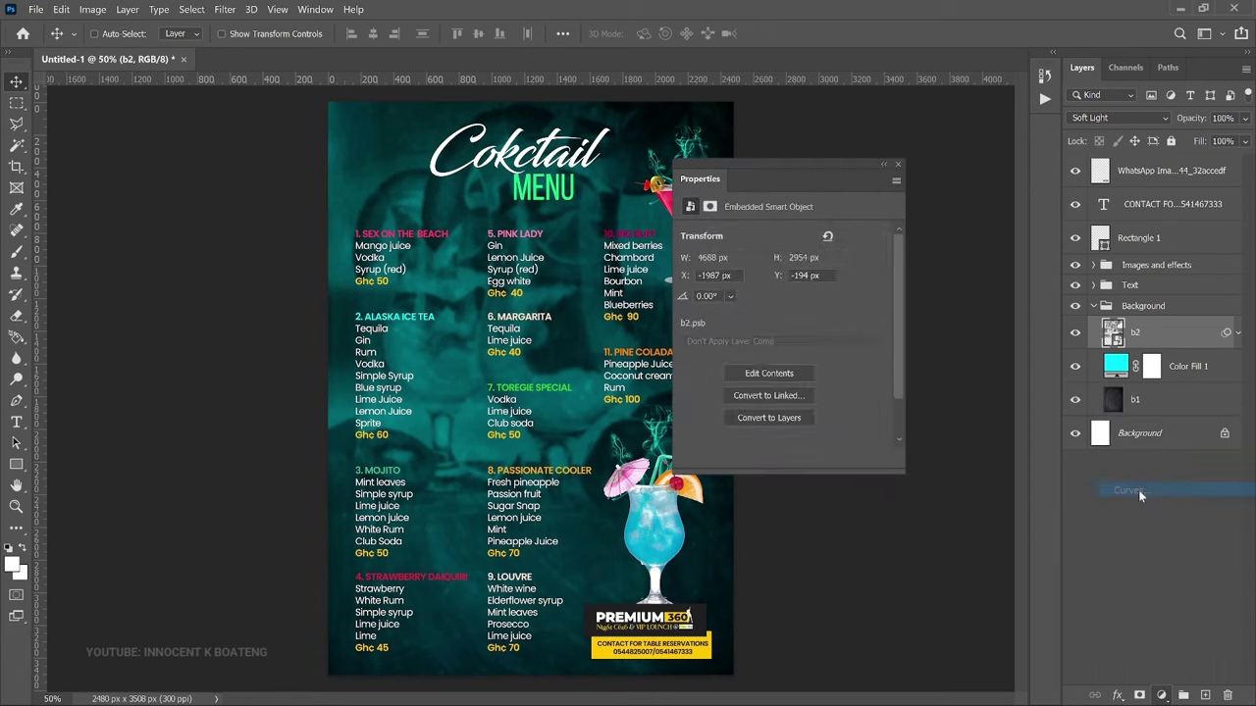
left_click(798, 361)
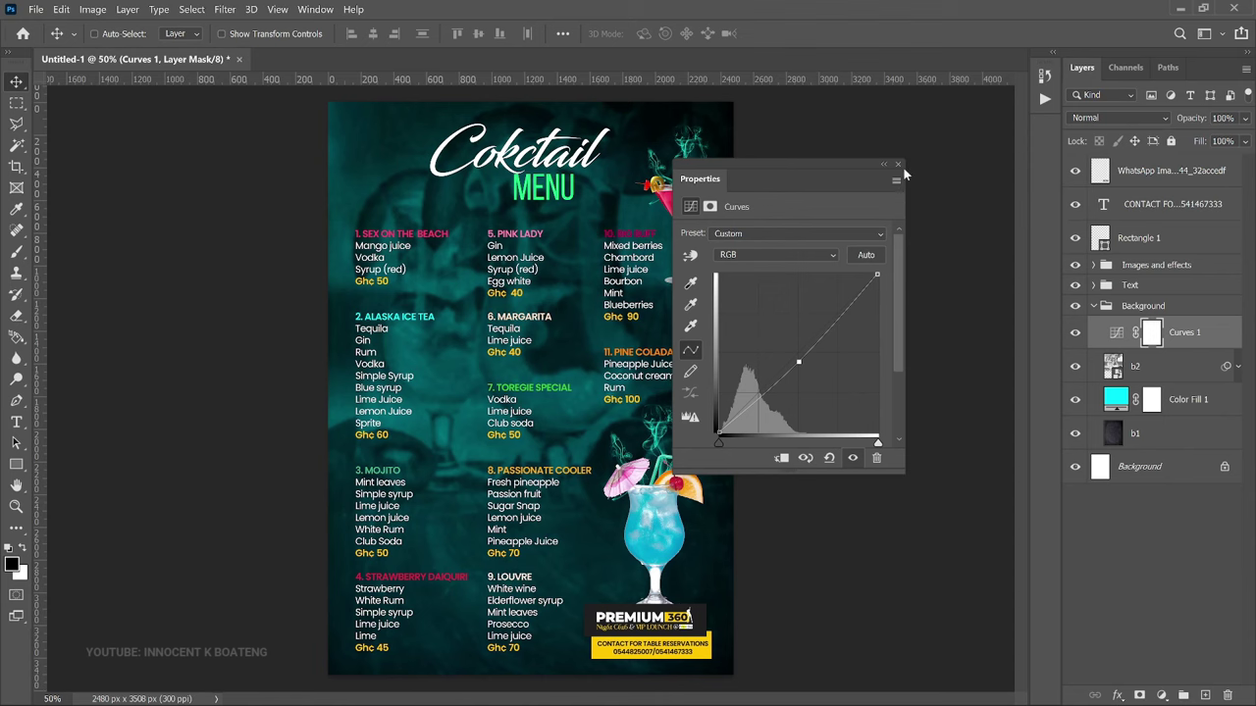
left_click(617, 405)
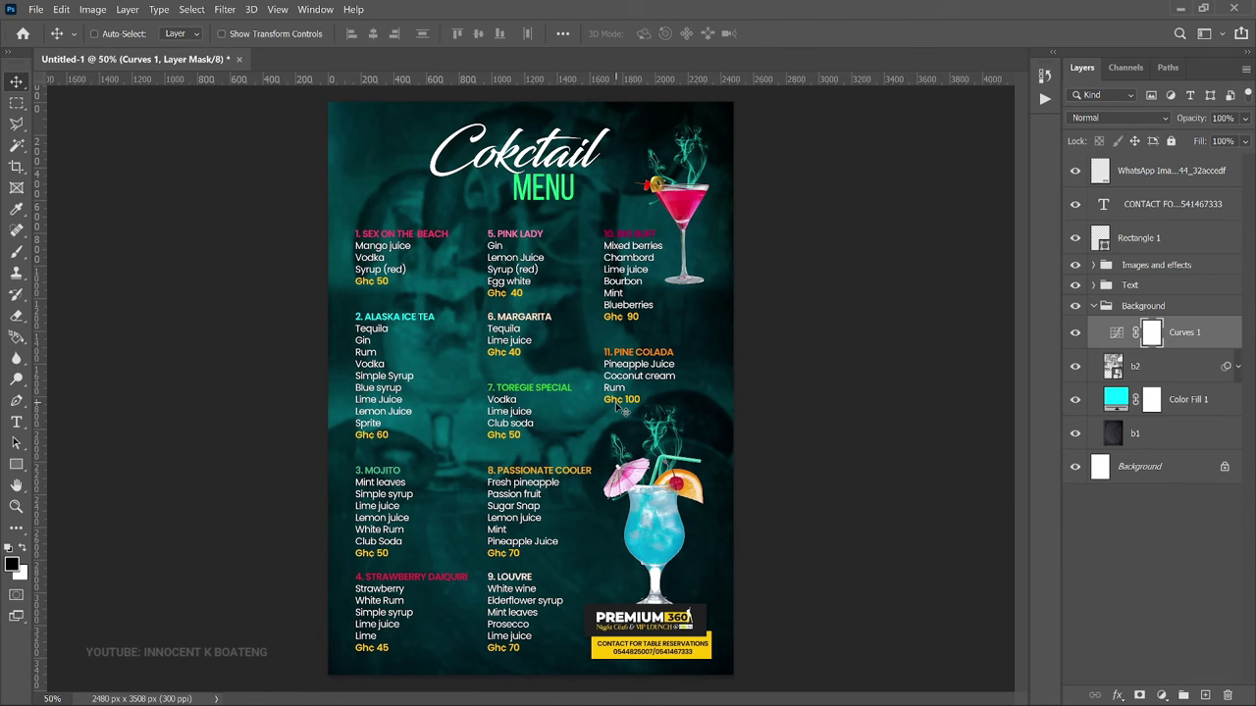
Step: Try magenta and orange for Color Fill 1, but keep cyan 00ffff
double_click(1121, 402)
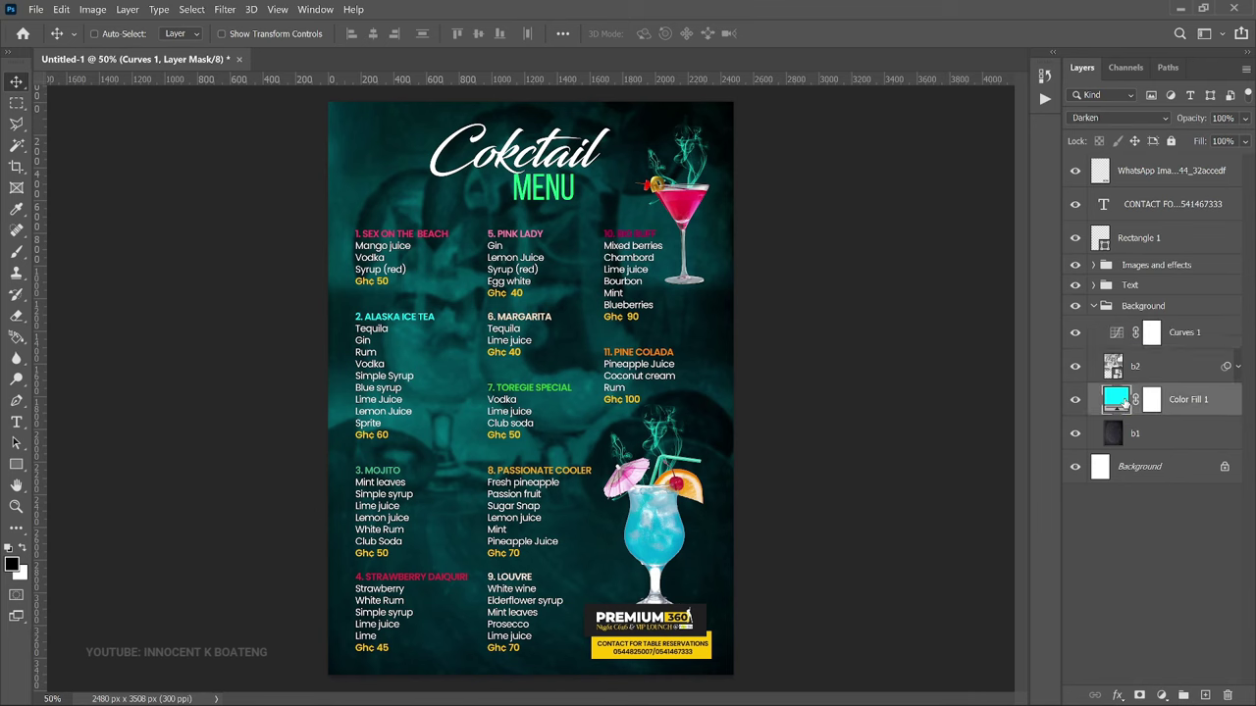
left_click_drag(1051, 251, 1052, 341)
left_click(1174, 168)
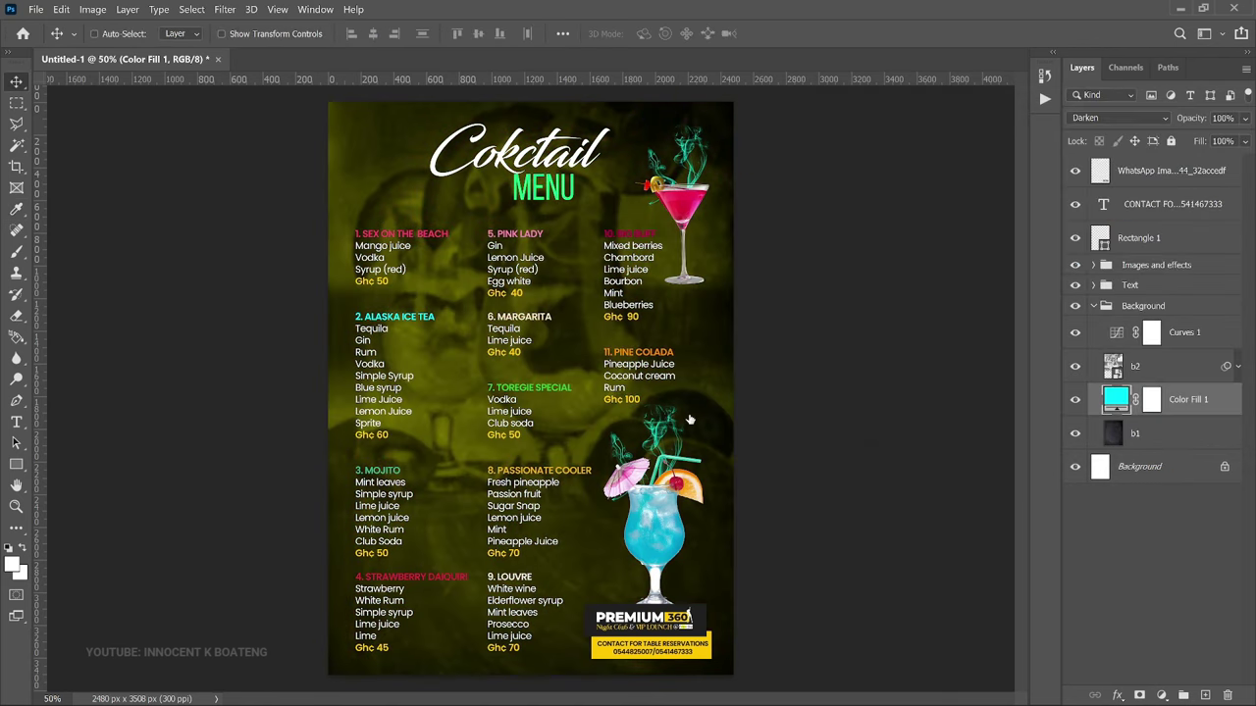
key("z")
key("ctrl+minus")
Step: Shrink the green MENU title to 87.6%
key("v")
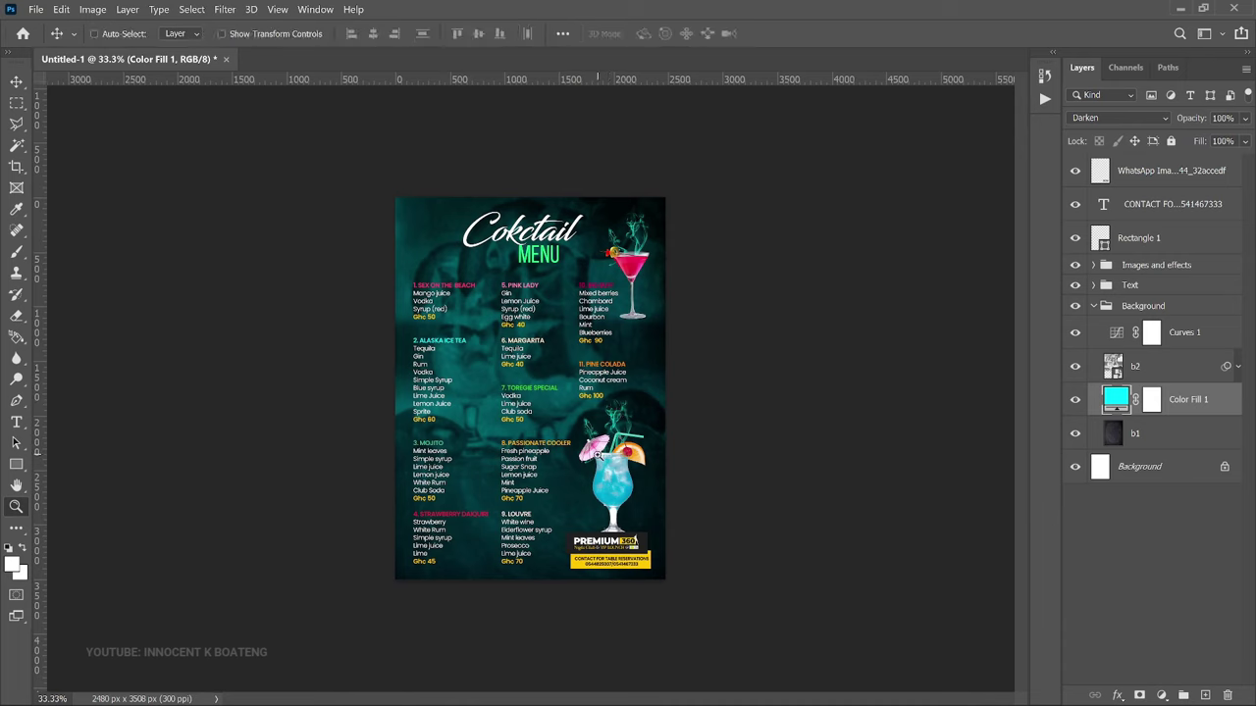
key("ctrl+plus")
right_click(551, 180)
left_click(589, 199)
key("ctrl+t")
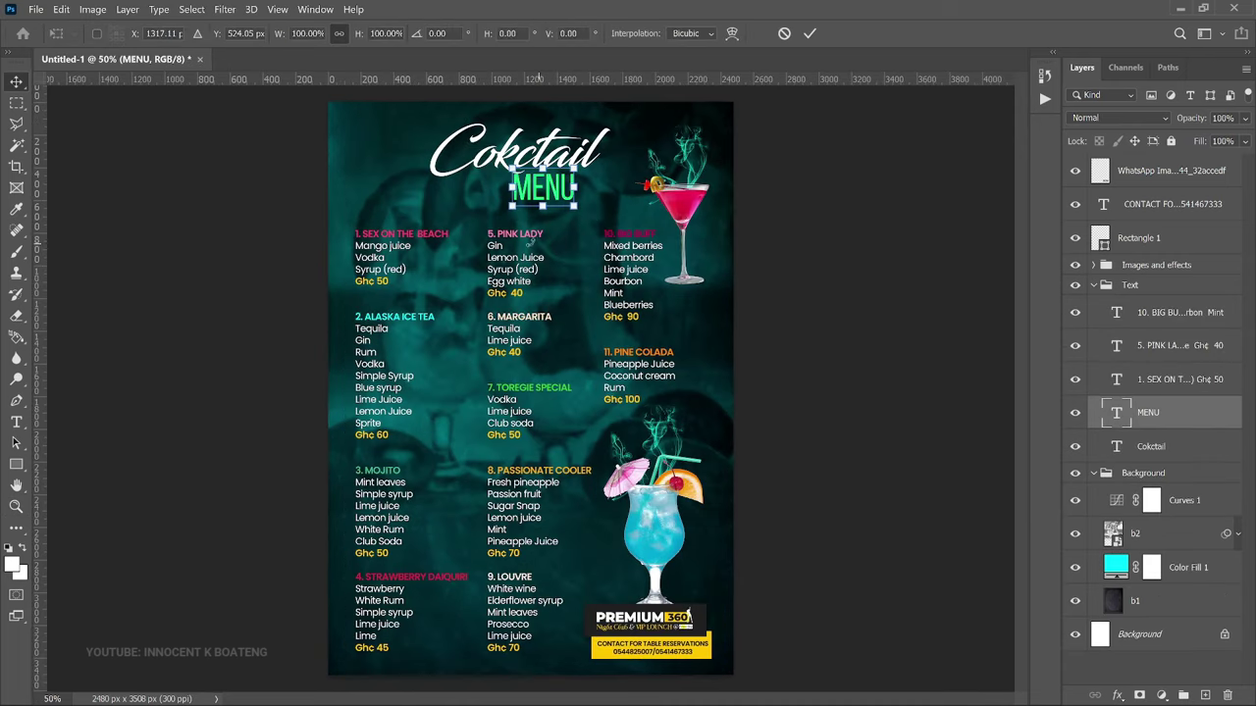
left_click_drag(512, 204, 519, 203)
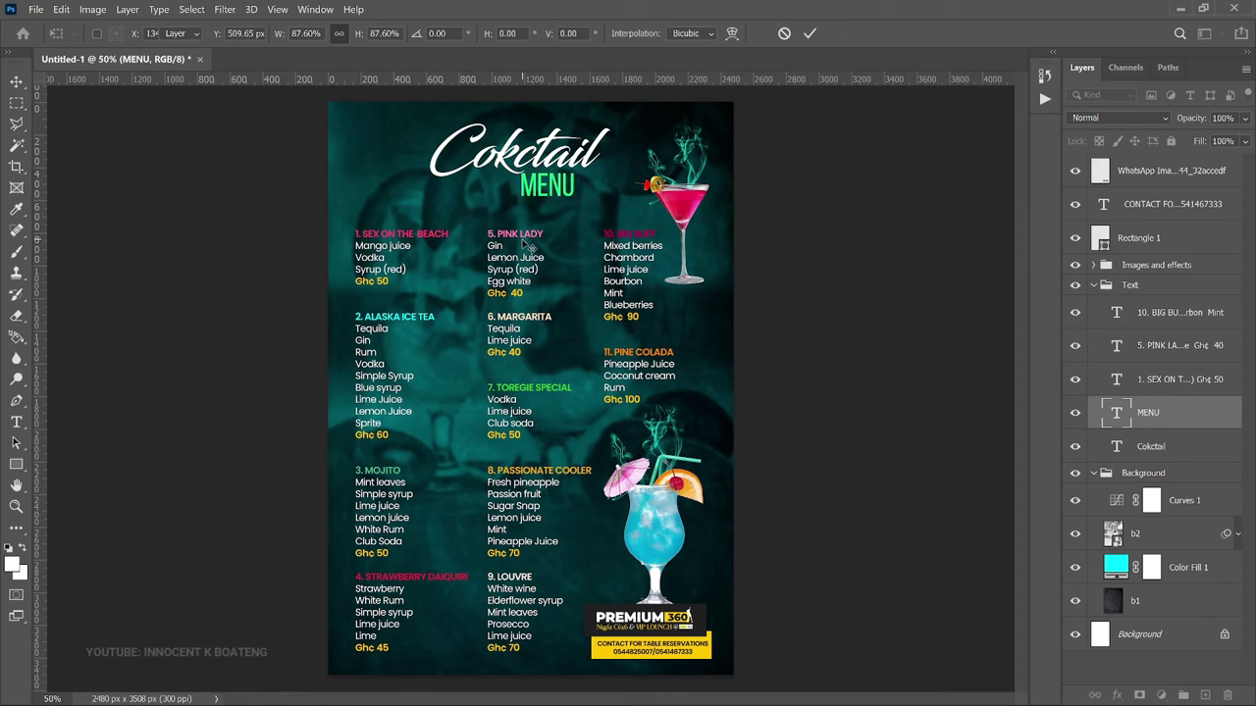
key("Return")
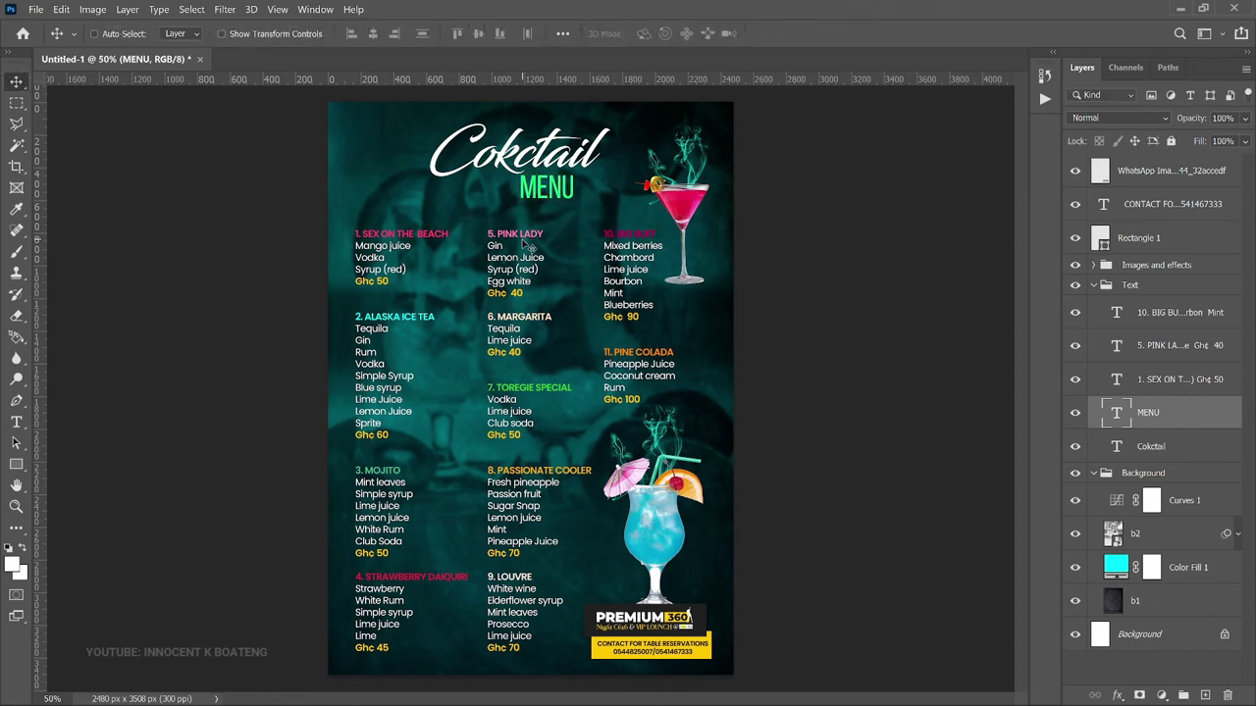
Step: Group Rectangle 1, the contact text and the logo as 'Contact details'
left_click(1148, 235)
left_click(1152, 172, "shift")
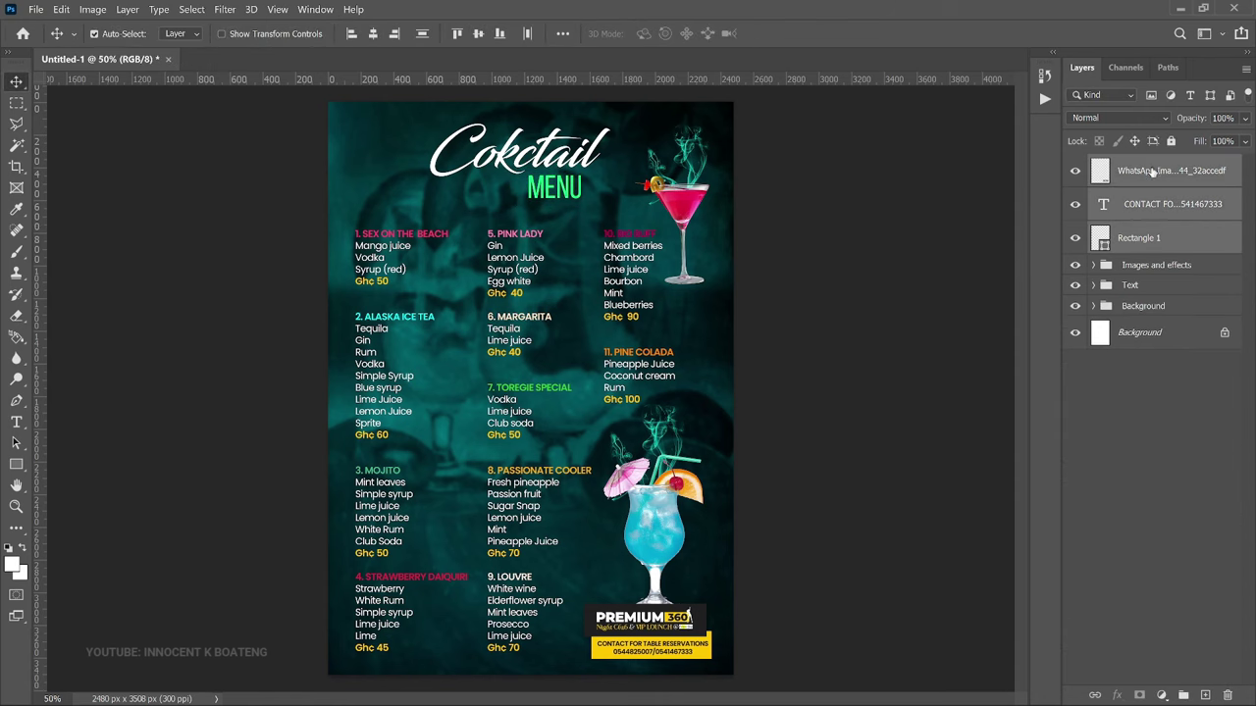
key("ctrl+g")
double_click(1134, 164)
type("Contact details")
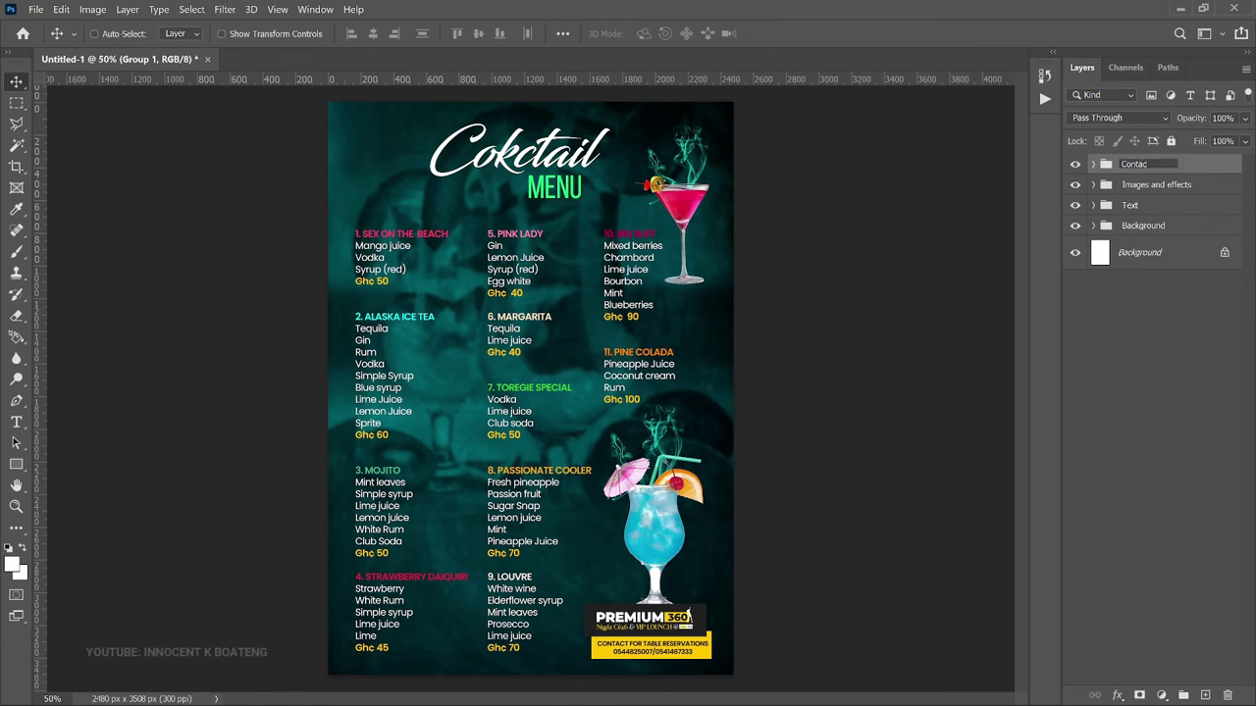
key("Return")
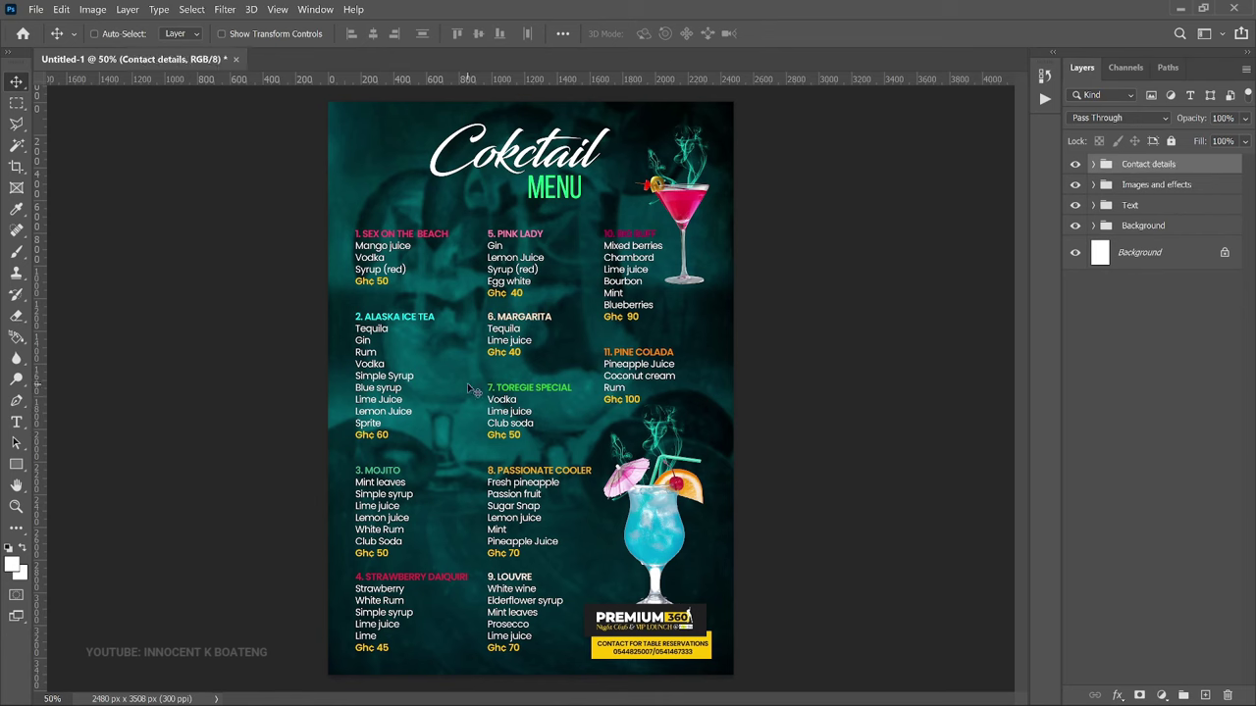